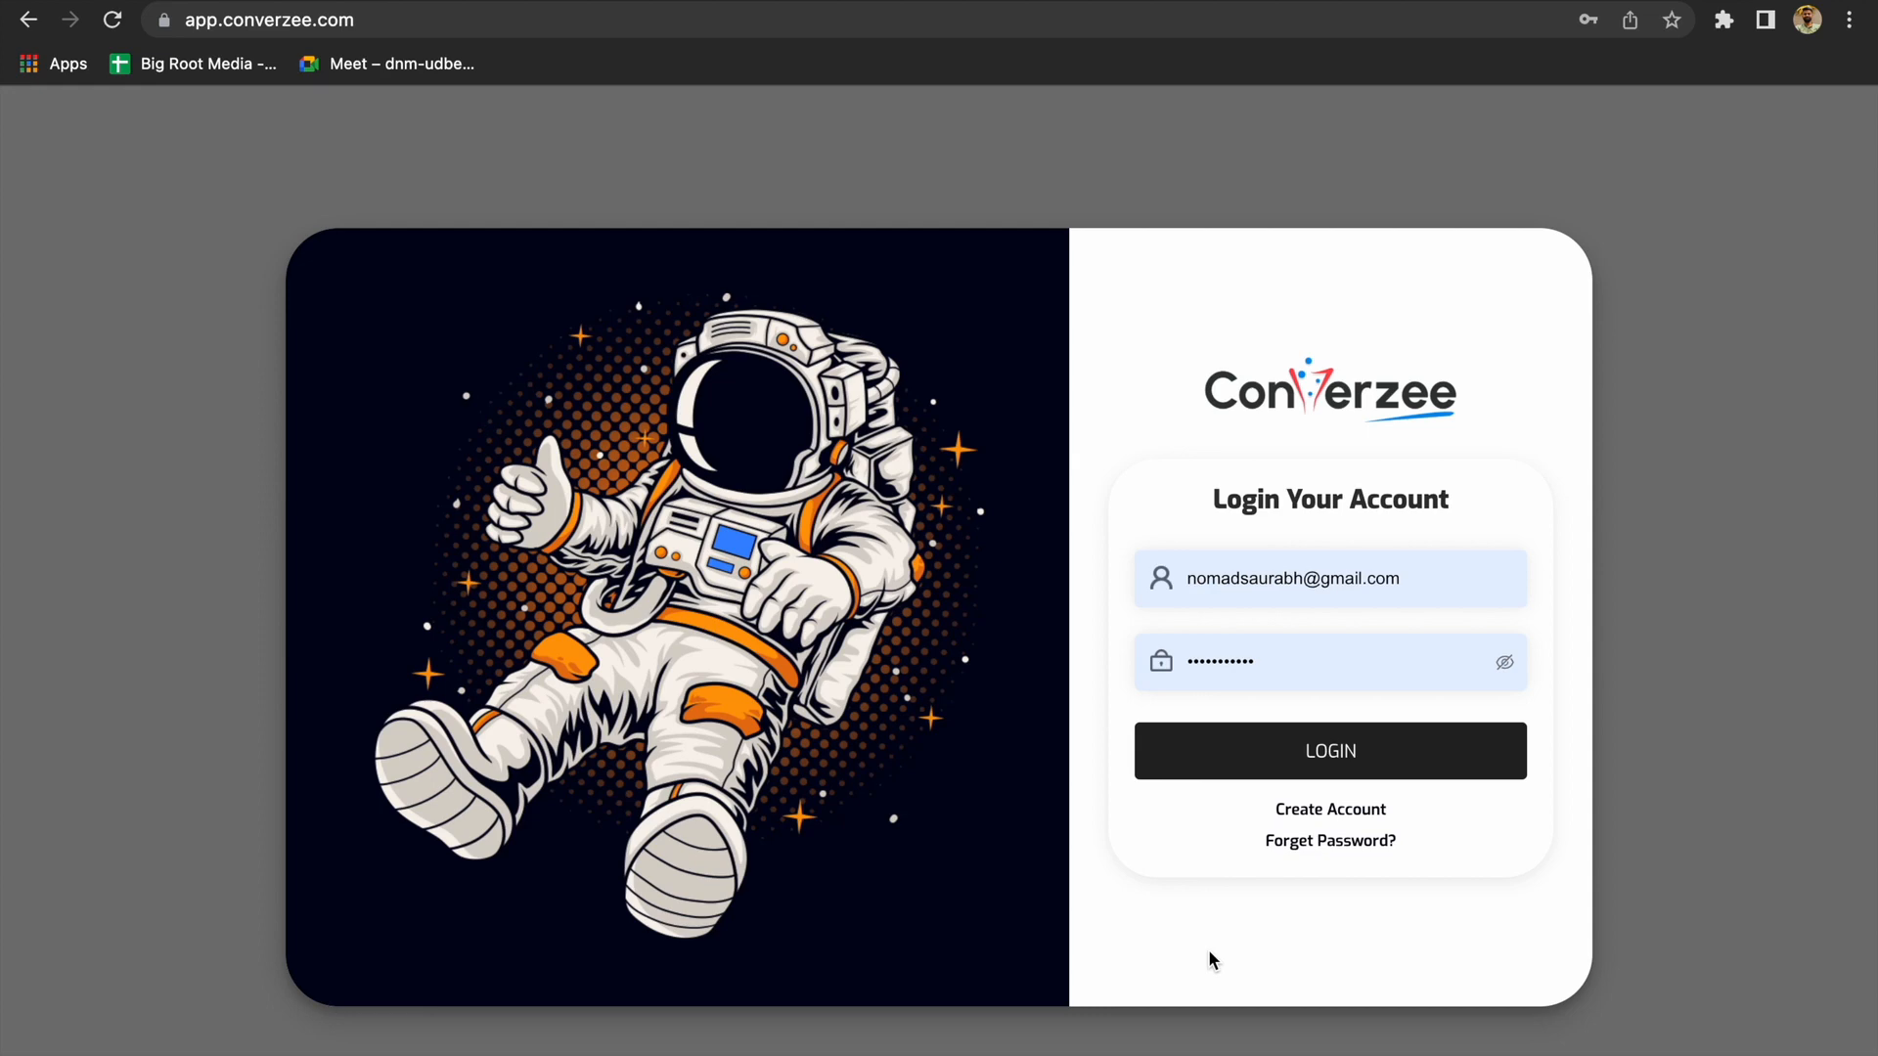
Log in with the prefilled account credentials and add an empty second domain entry on the Domain Setup page
{"action": "left_click", "coordinate": [1315, 763]}
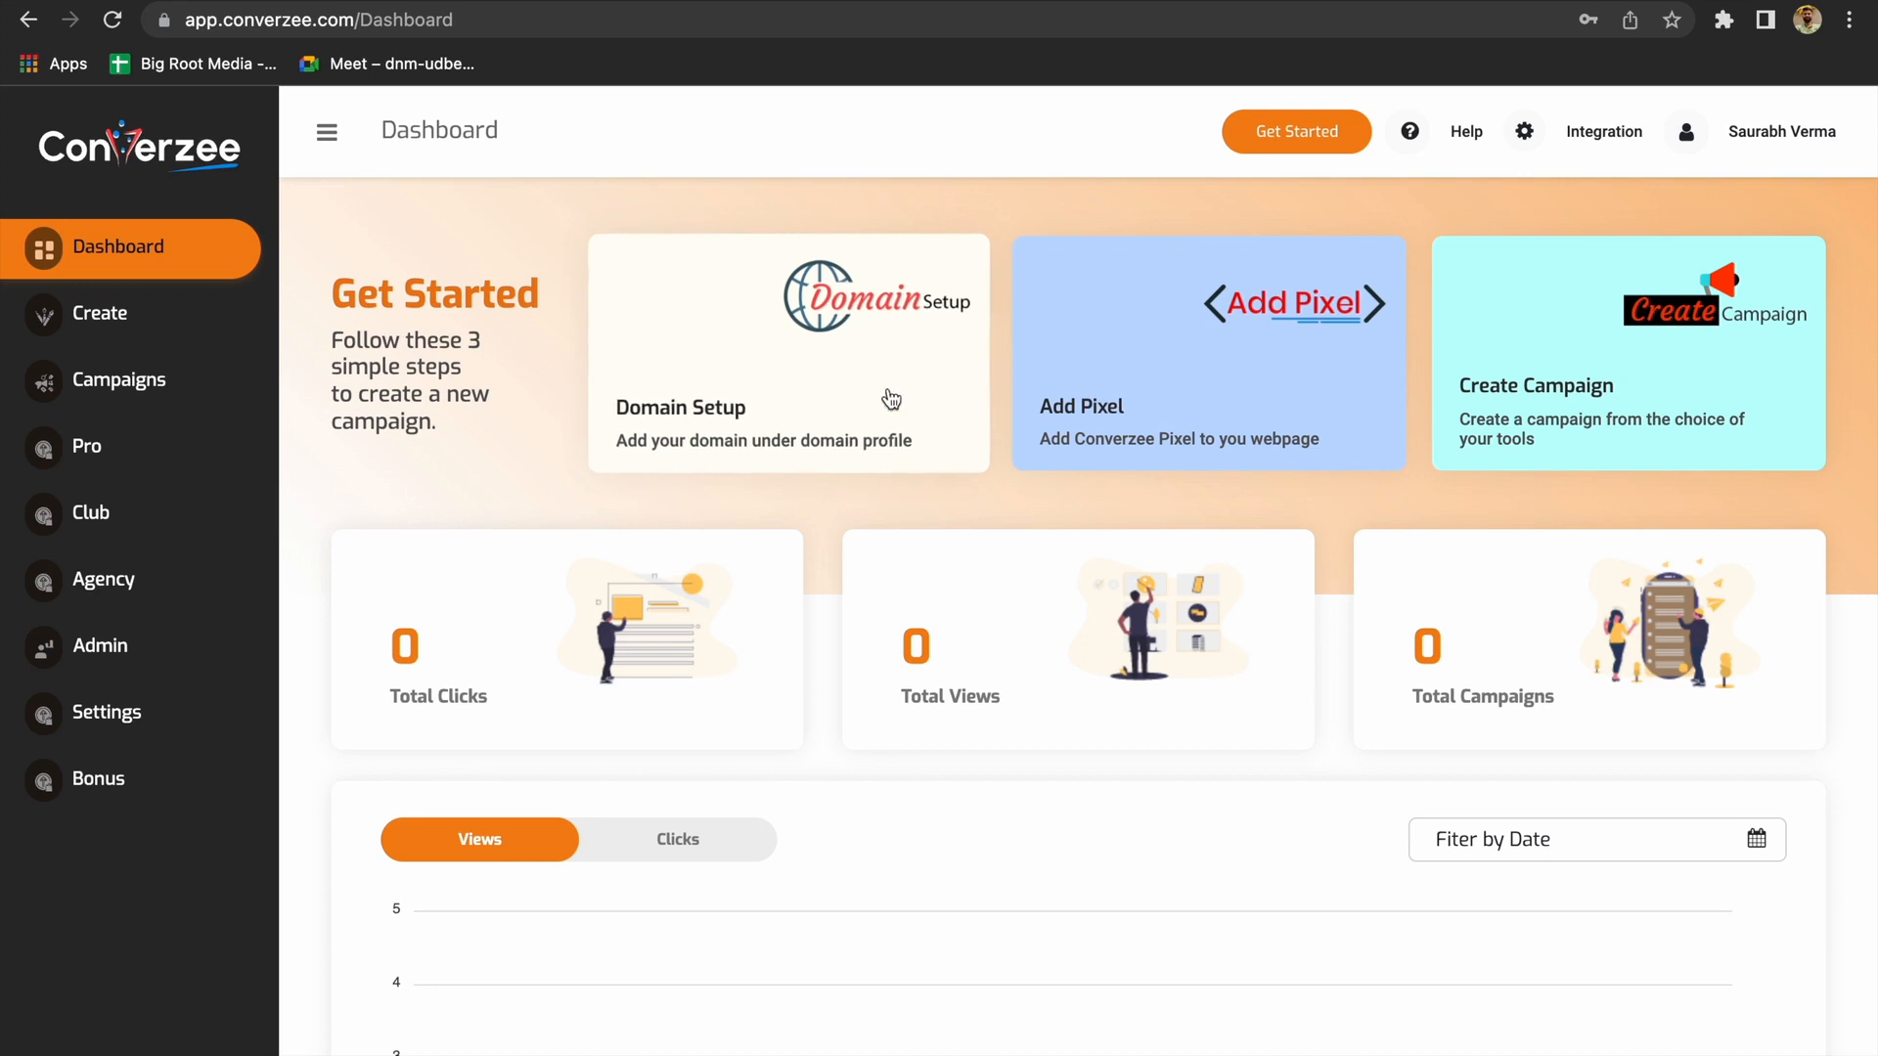
{"action": "left_click", "coordinate": [753, 354]}
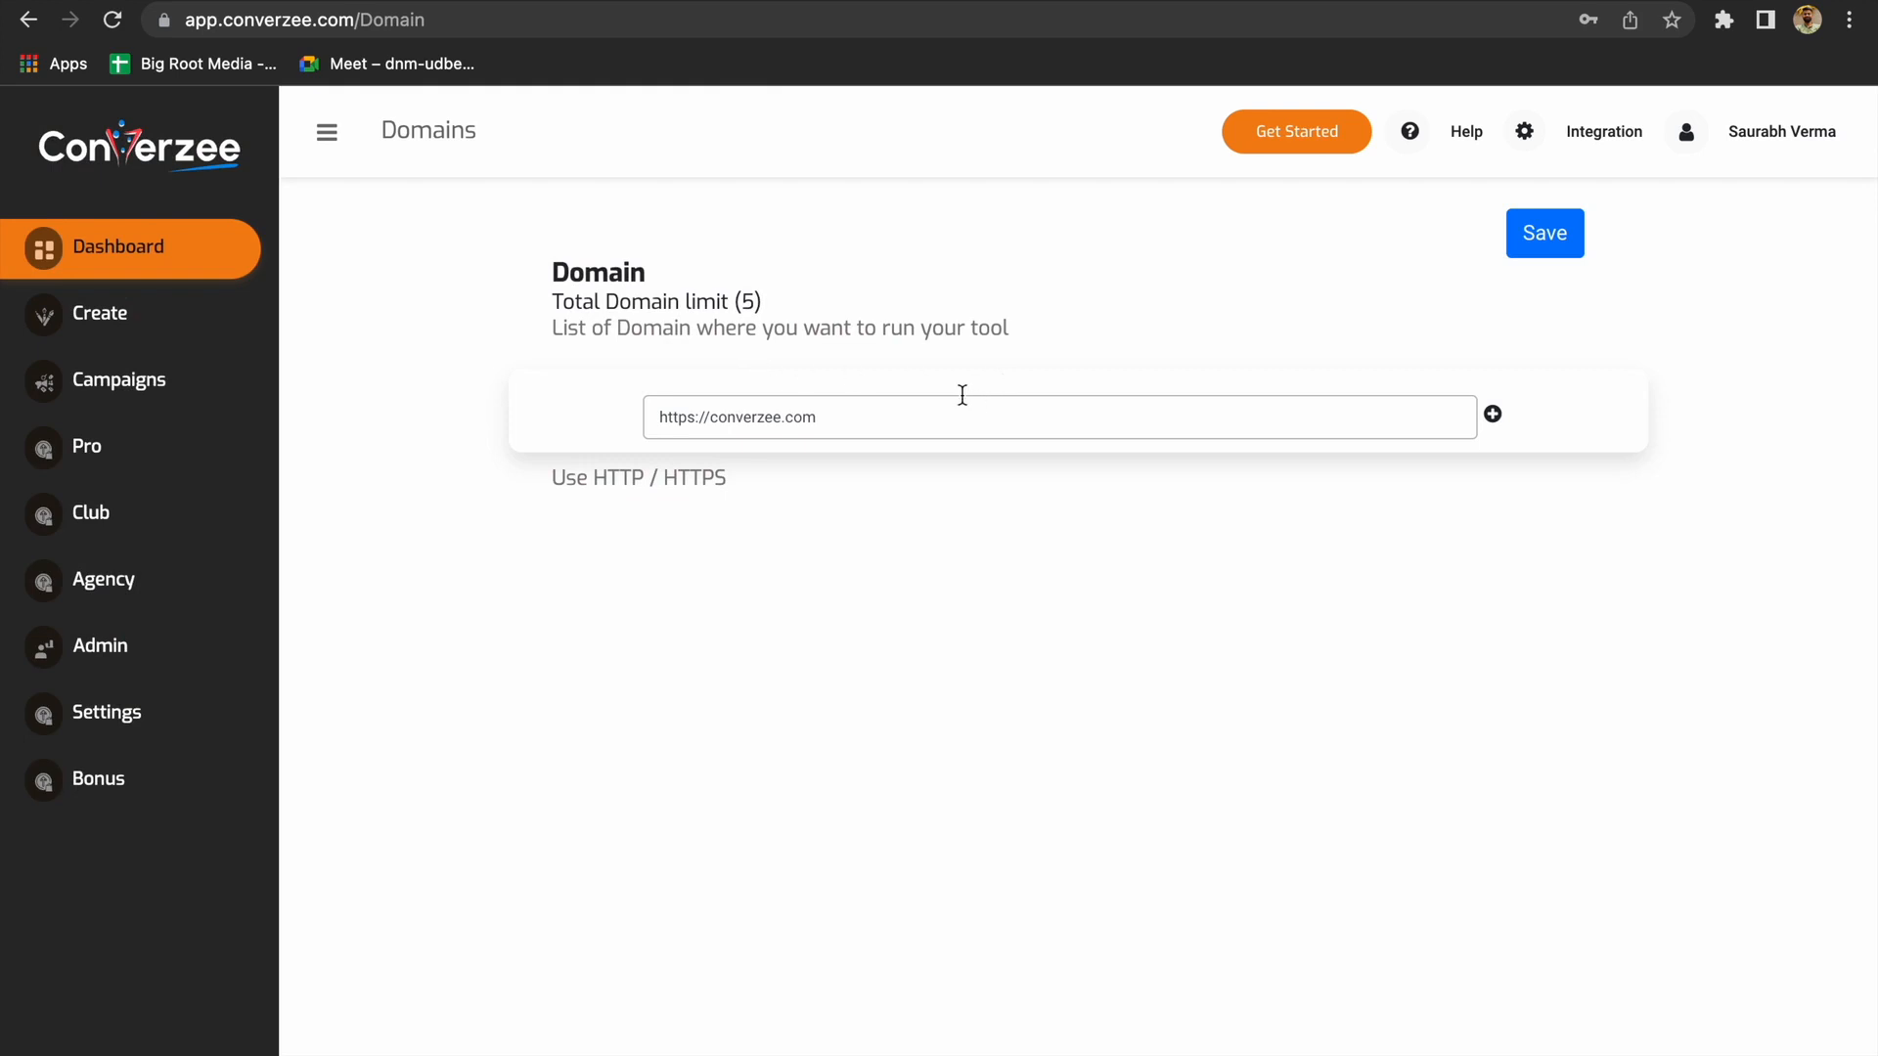
{"action": "left_click", "coordinate": [961, 395]}
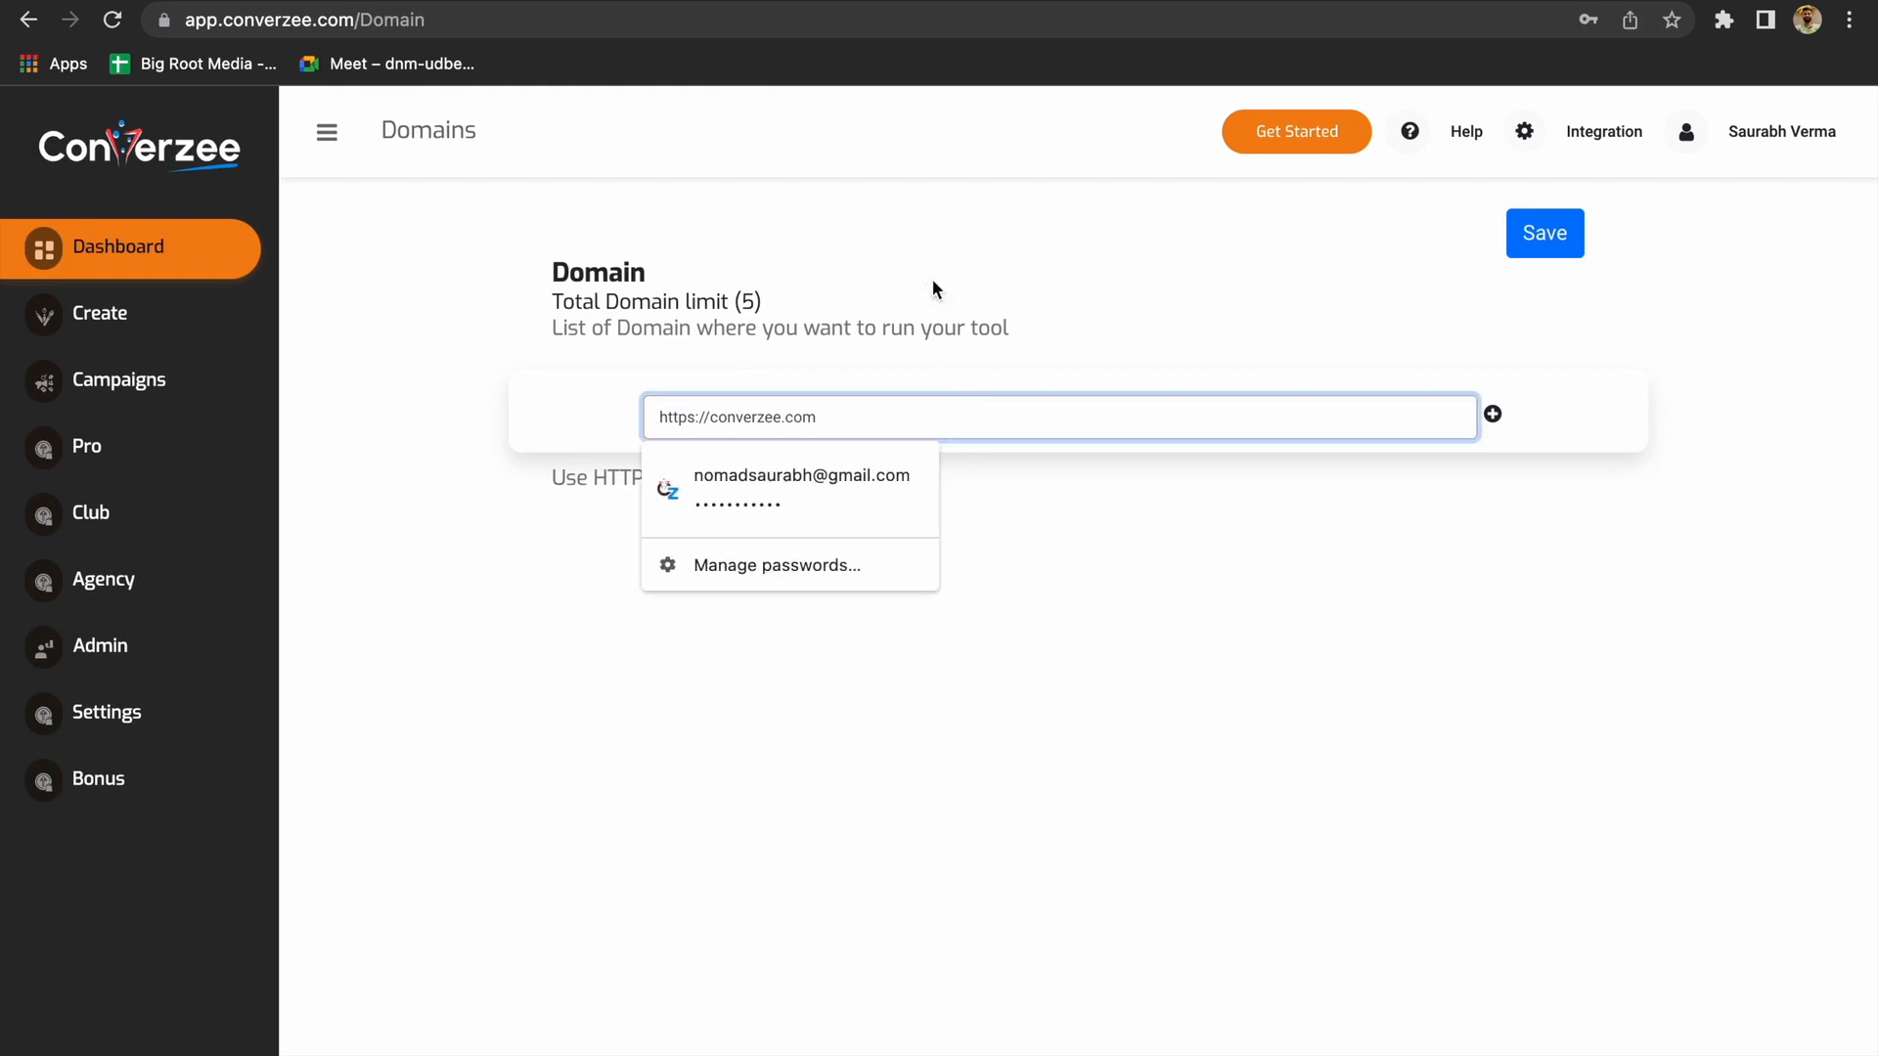
{"action": "left_click", "coordinate": [1093, 244]}
{"action": "left_click", "coordinate": [1496, 415]}
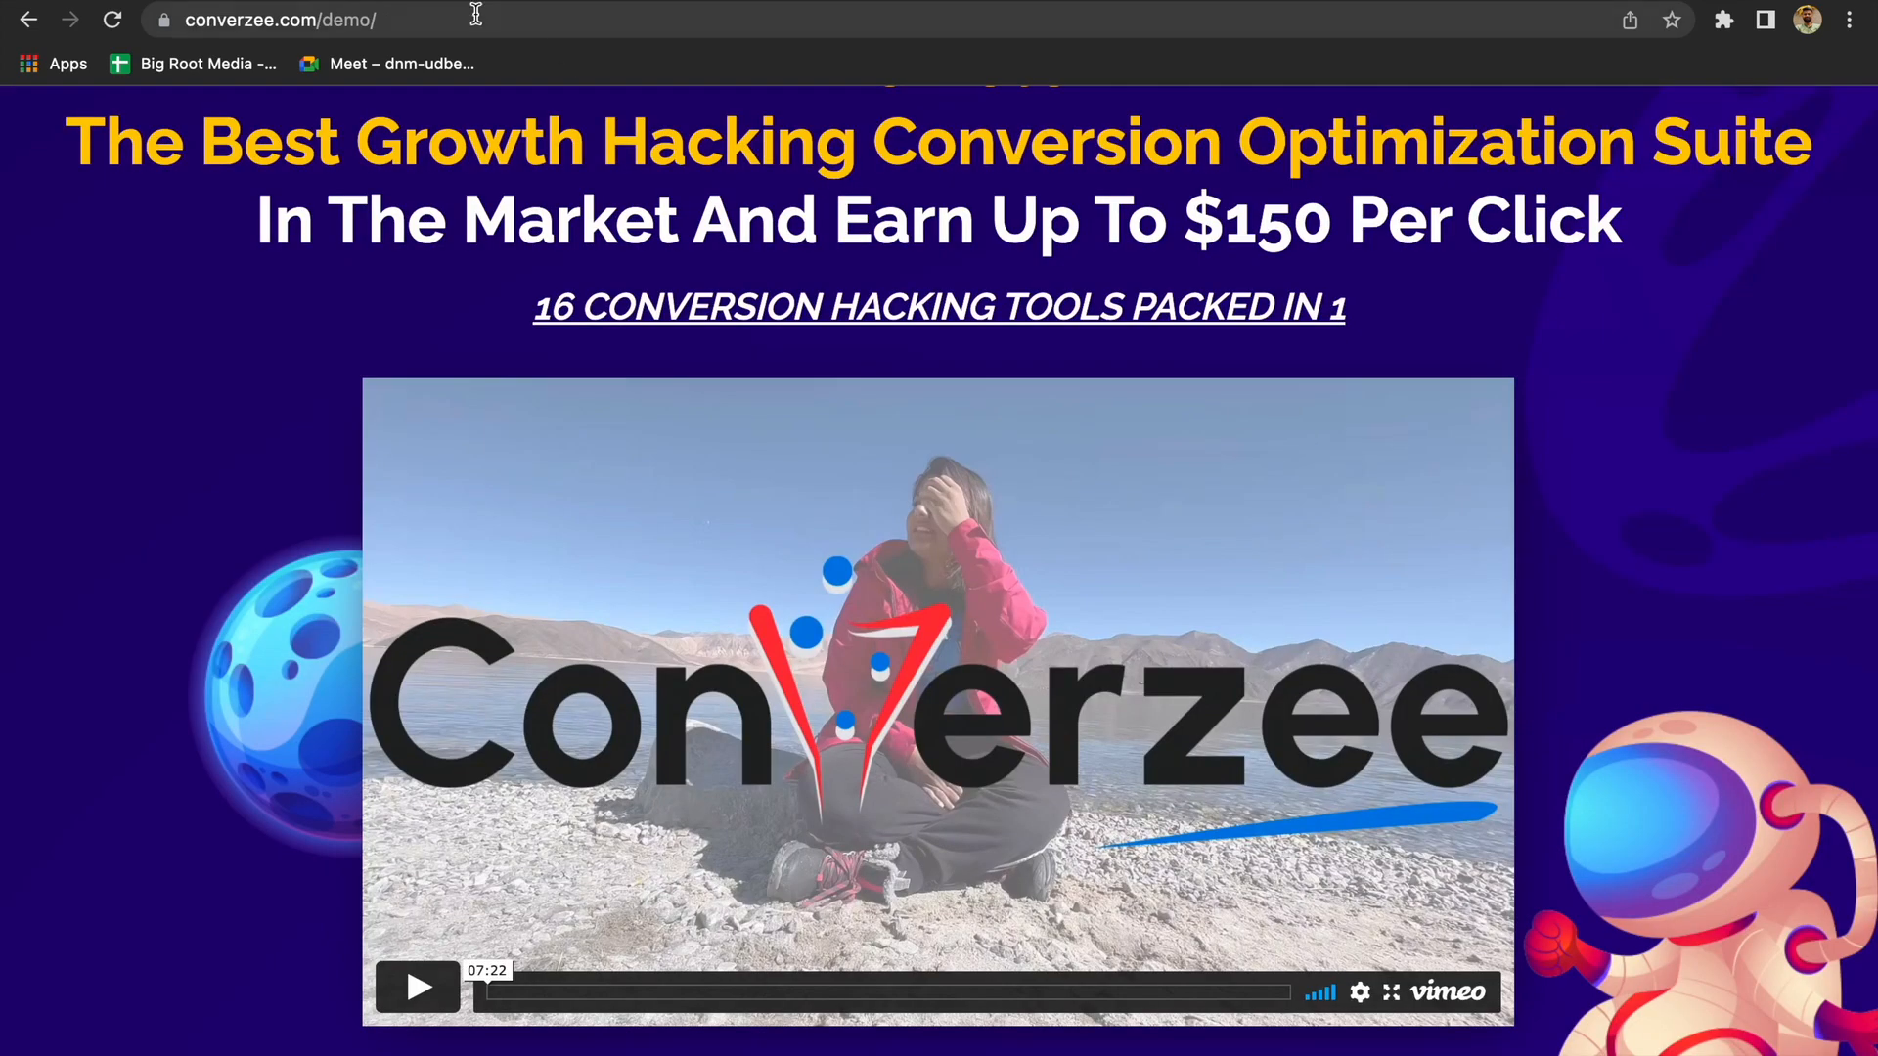
{"action": "left_click", "coordinate": [476, 14]}
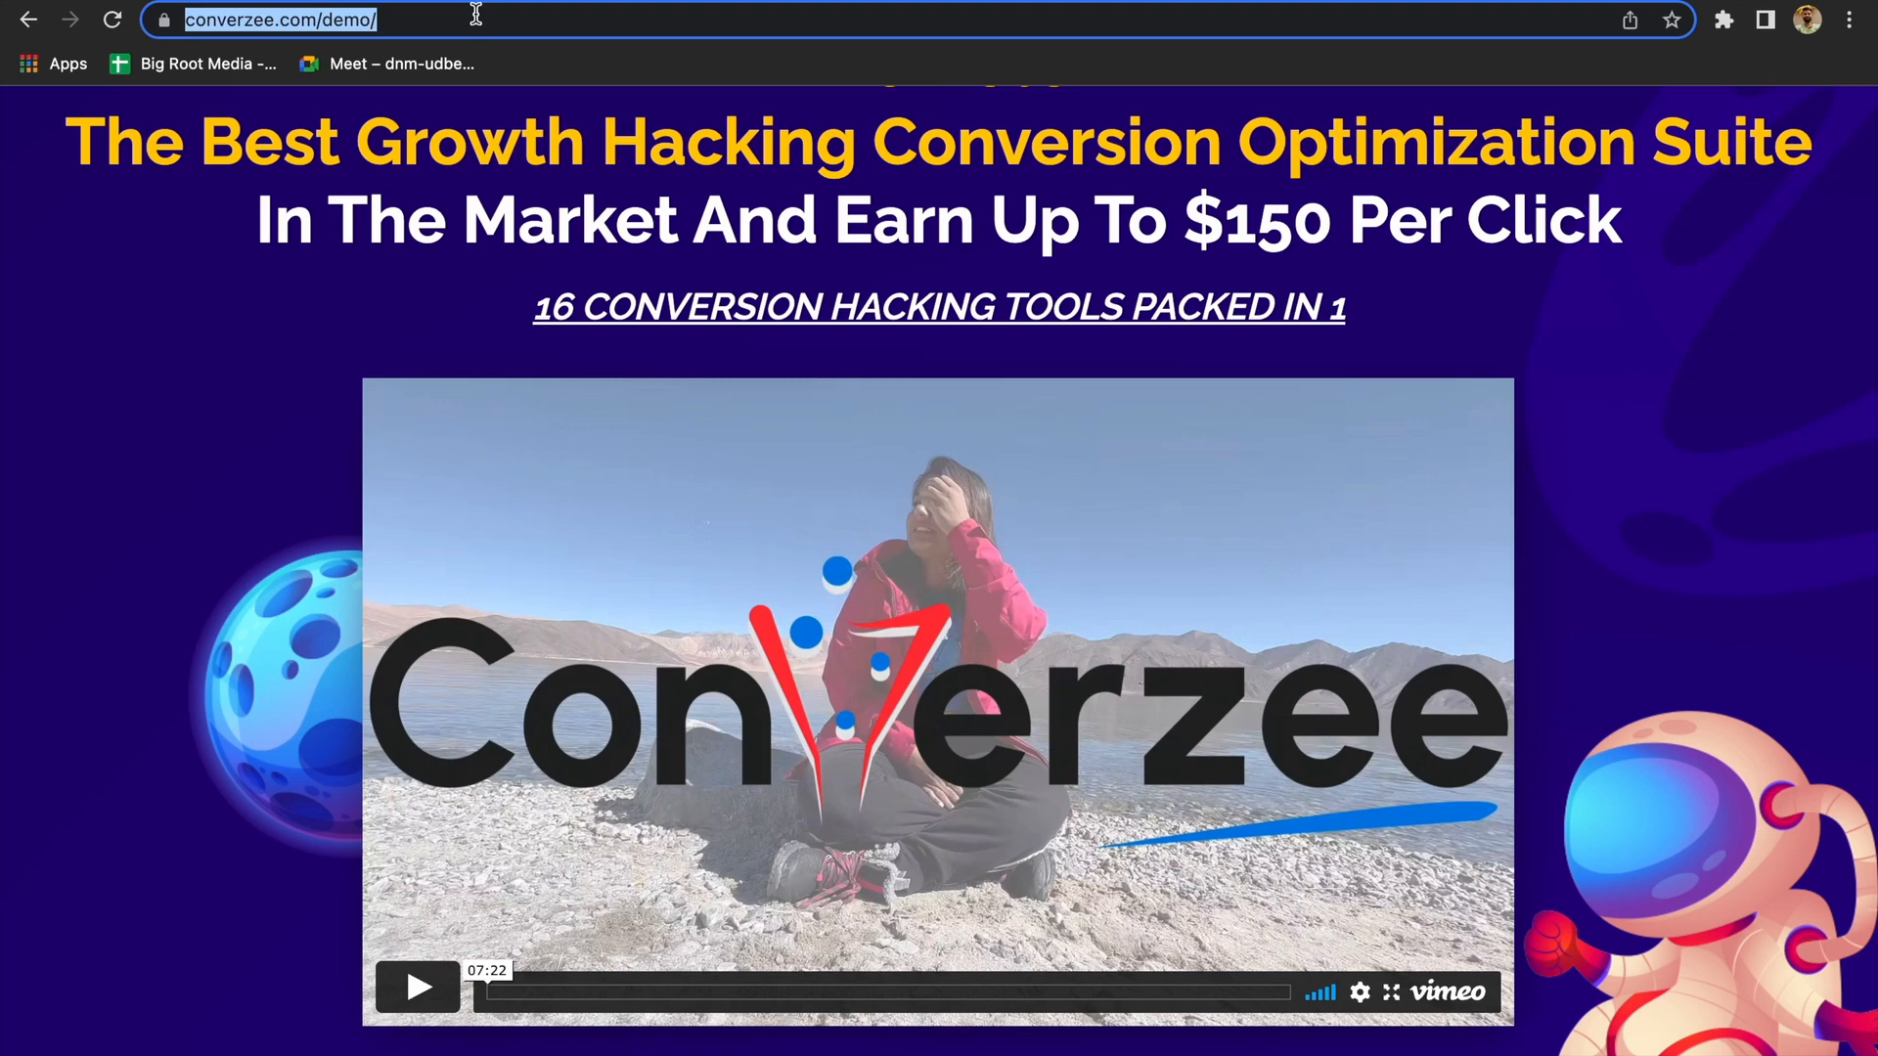
{"action": "left_click", "coordinate": [477, 13]}
{"action": "left_click_drag", "start_coordinate": [382, 17], "coordinate": [162, 18]}
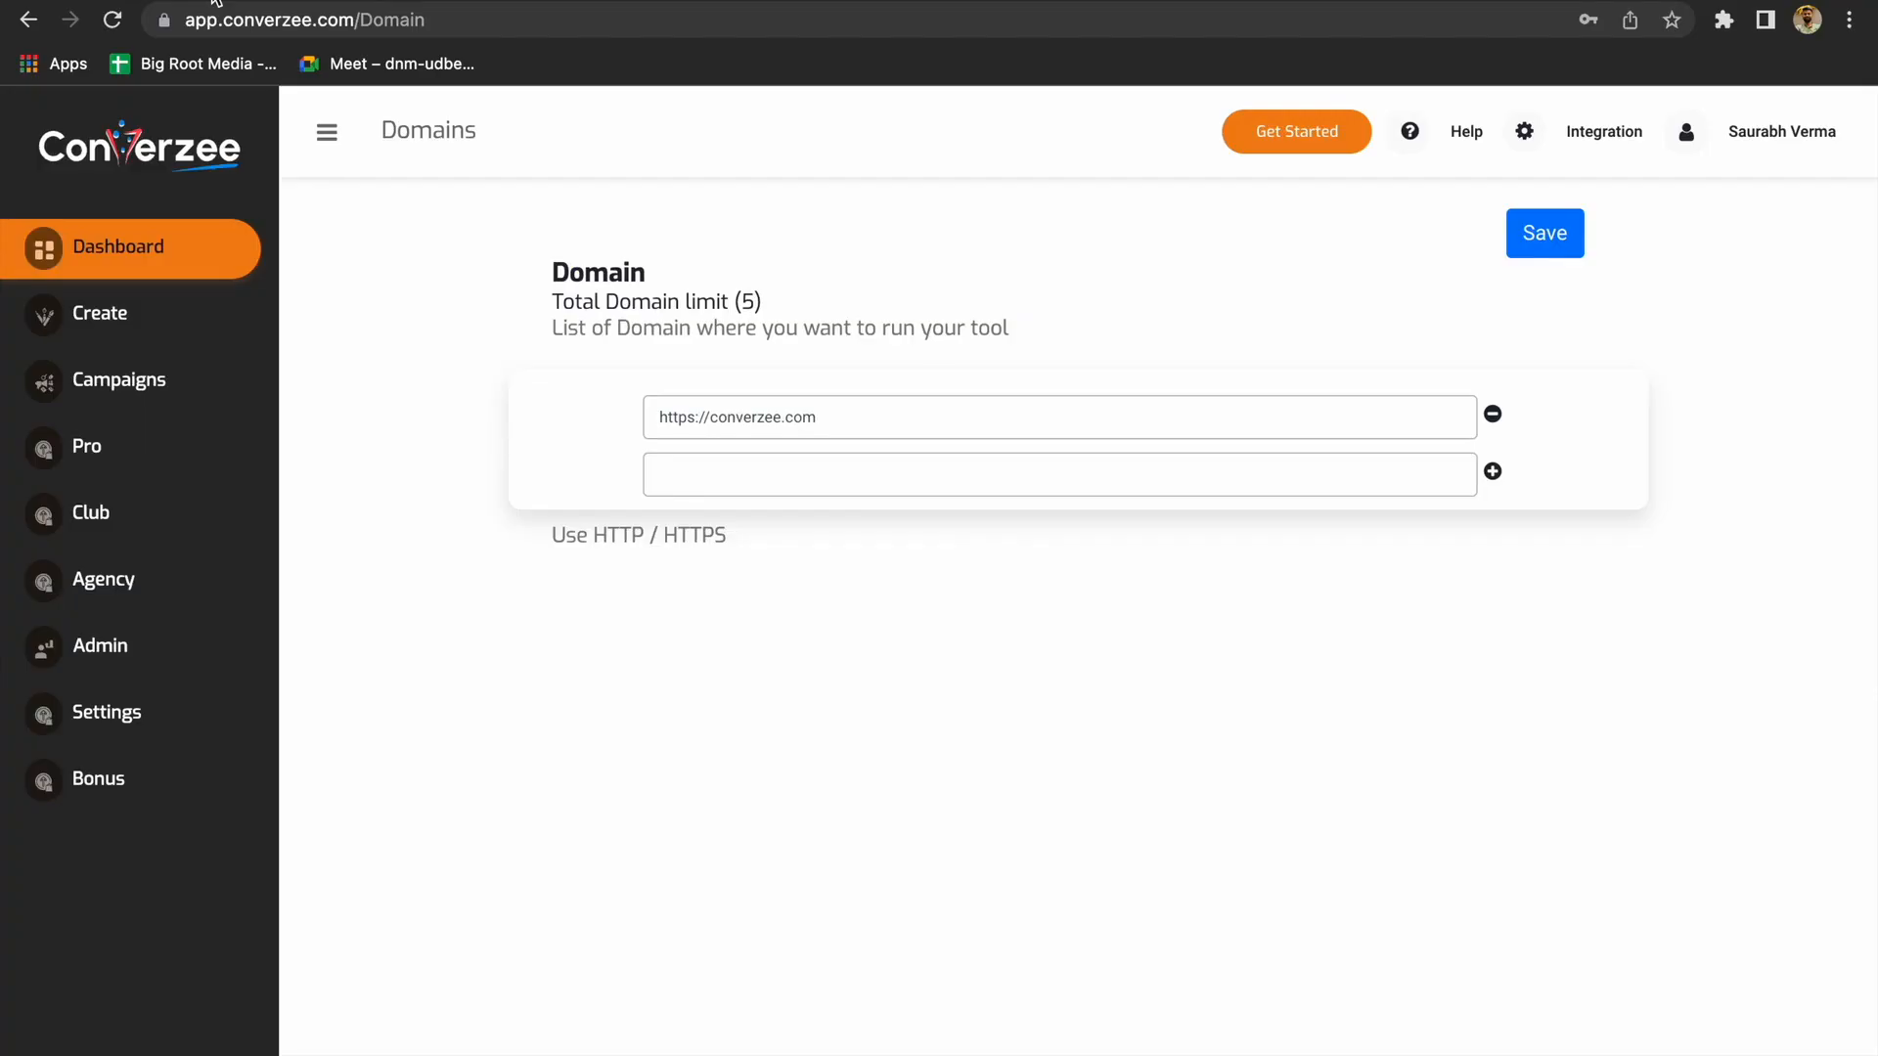
{"action": "left_click", "coordinate": [869, 409]}
{"action": "left_click", "coordinate": [1521, 252]}
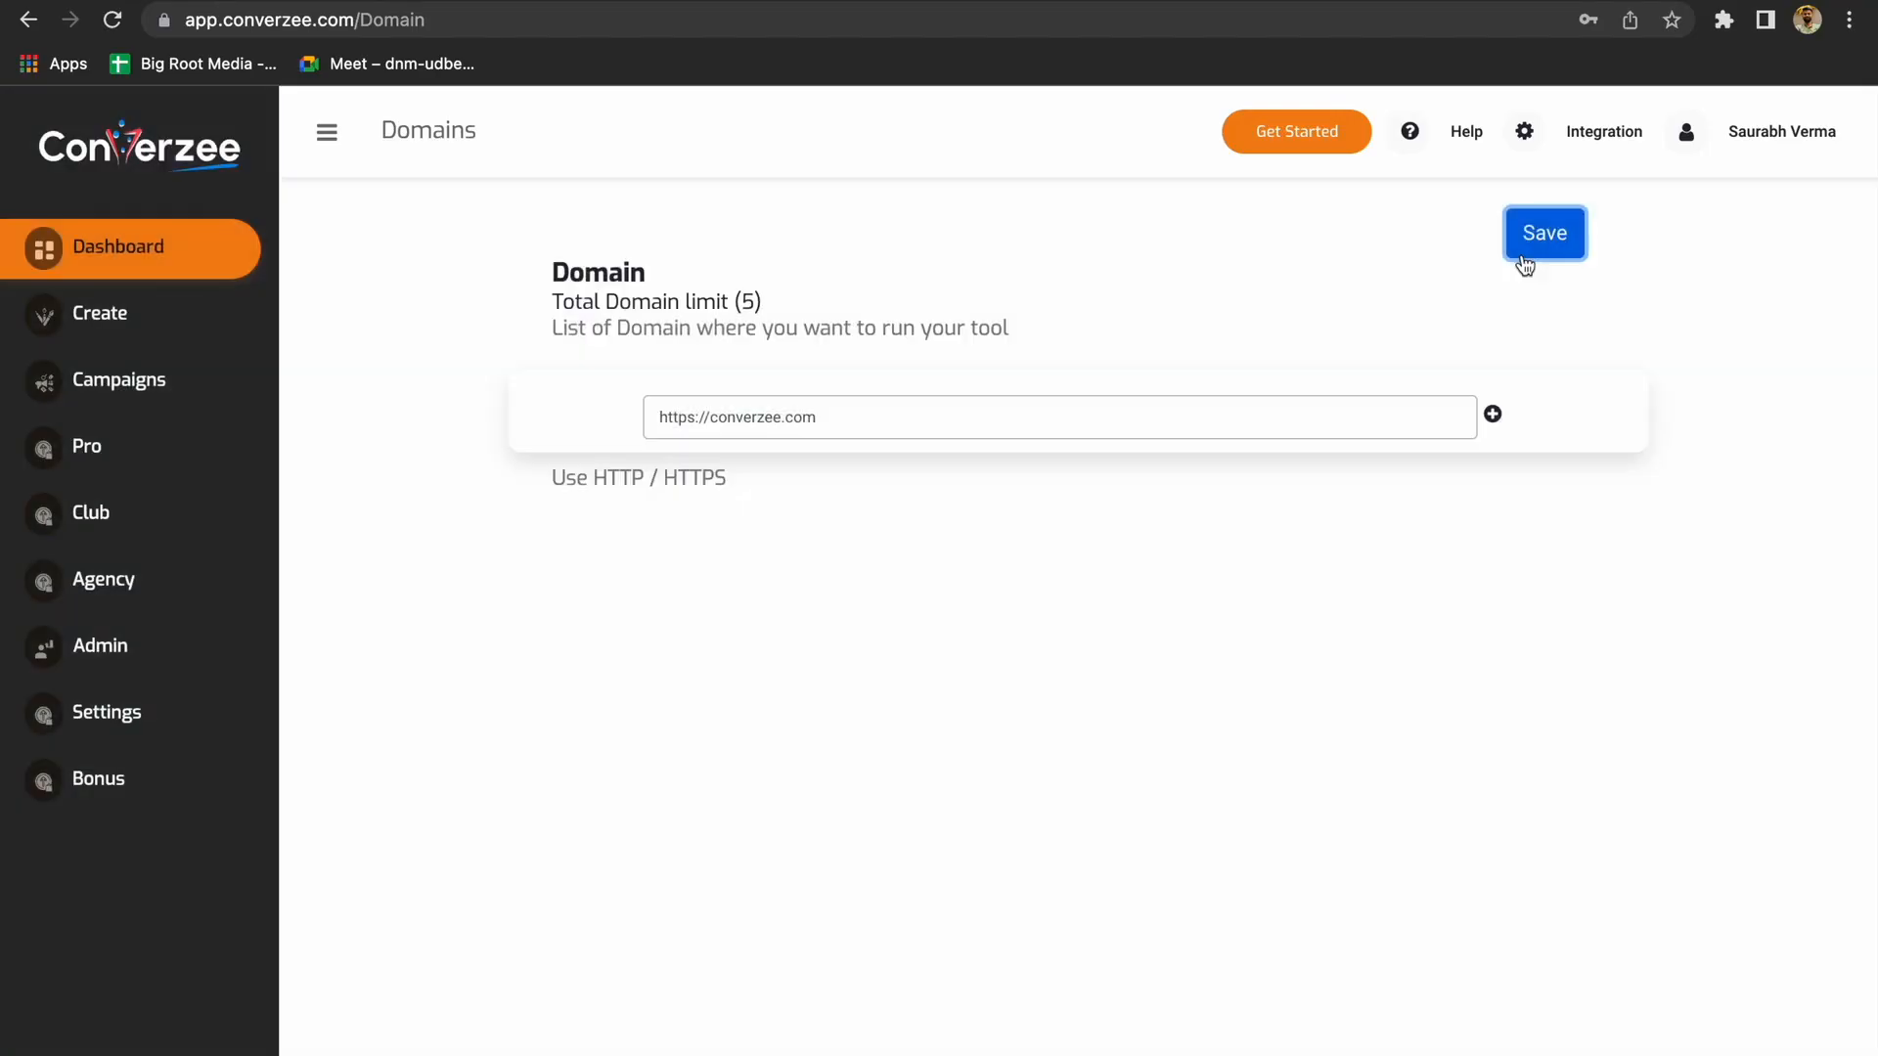
Open the Add Pixel page from the dashboard and copy the Converzee pixel script
{"action": "left_click", "coordinate": [148, 249]}
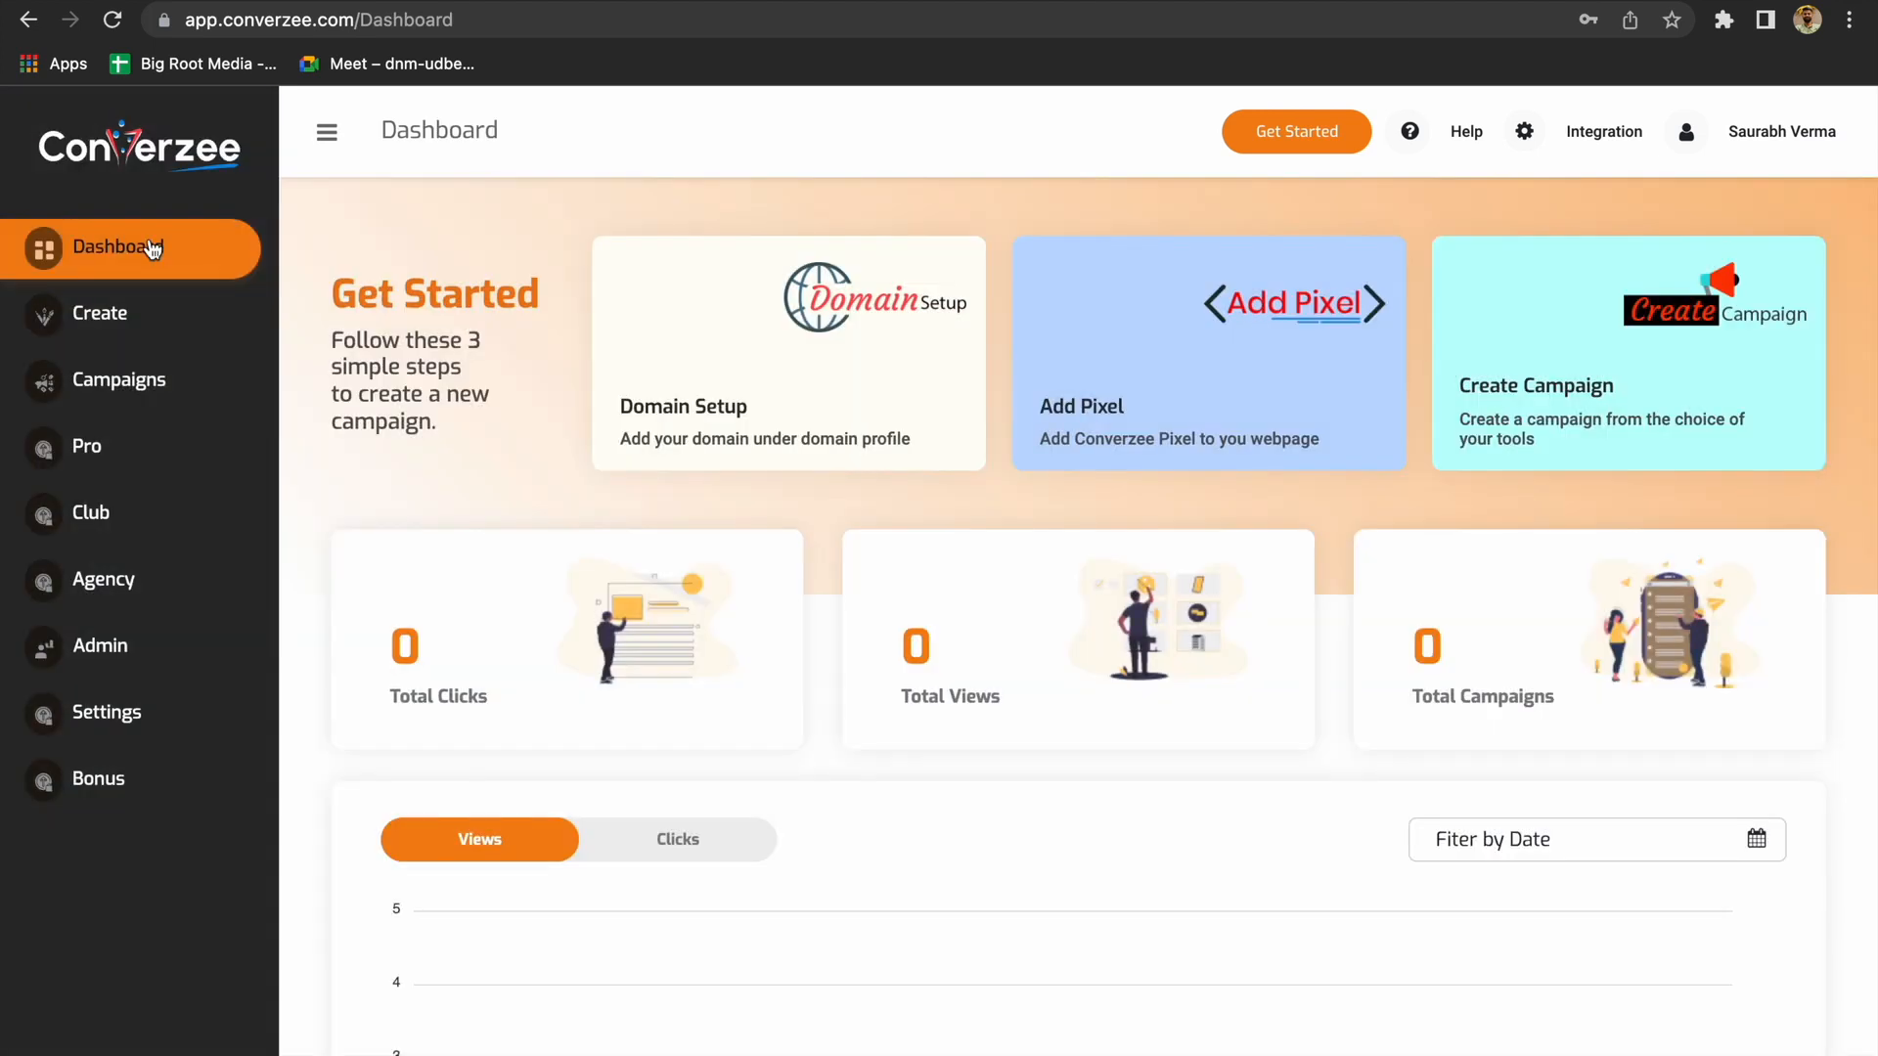
{"action": "left_click", "coordinate": [1155, 366]}
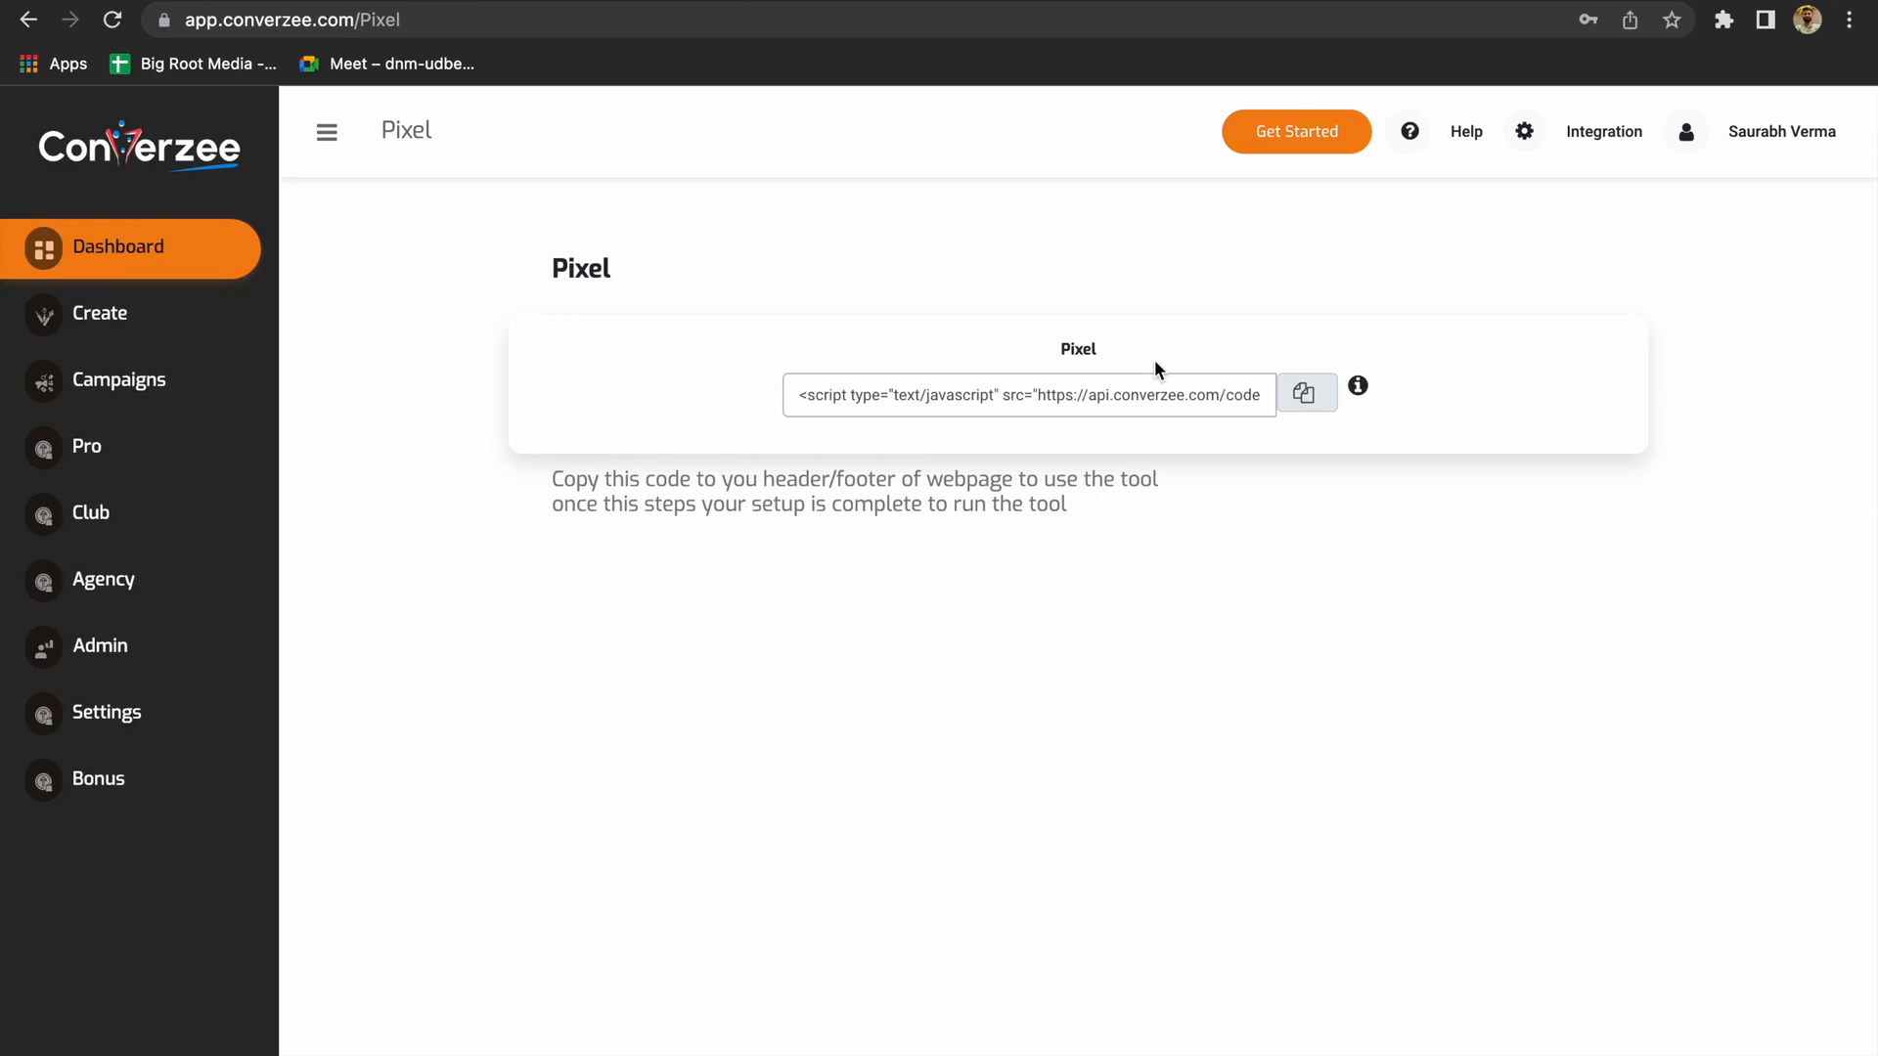
{"action": "triple_click", "coordinate": [1078, 395]}
{"action": "left_click", "coordinate": [1458, 489]}
{"action": "left_click", "coordinate": [1304, 391]}
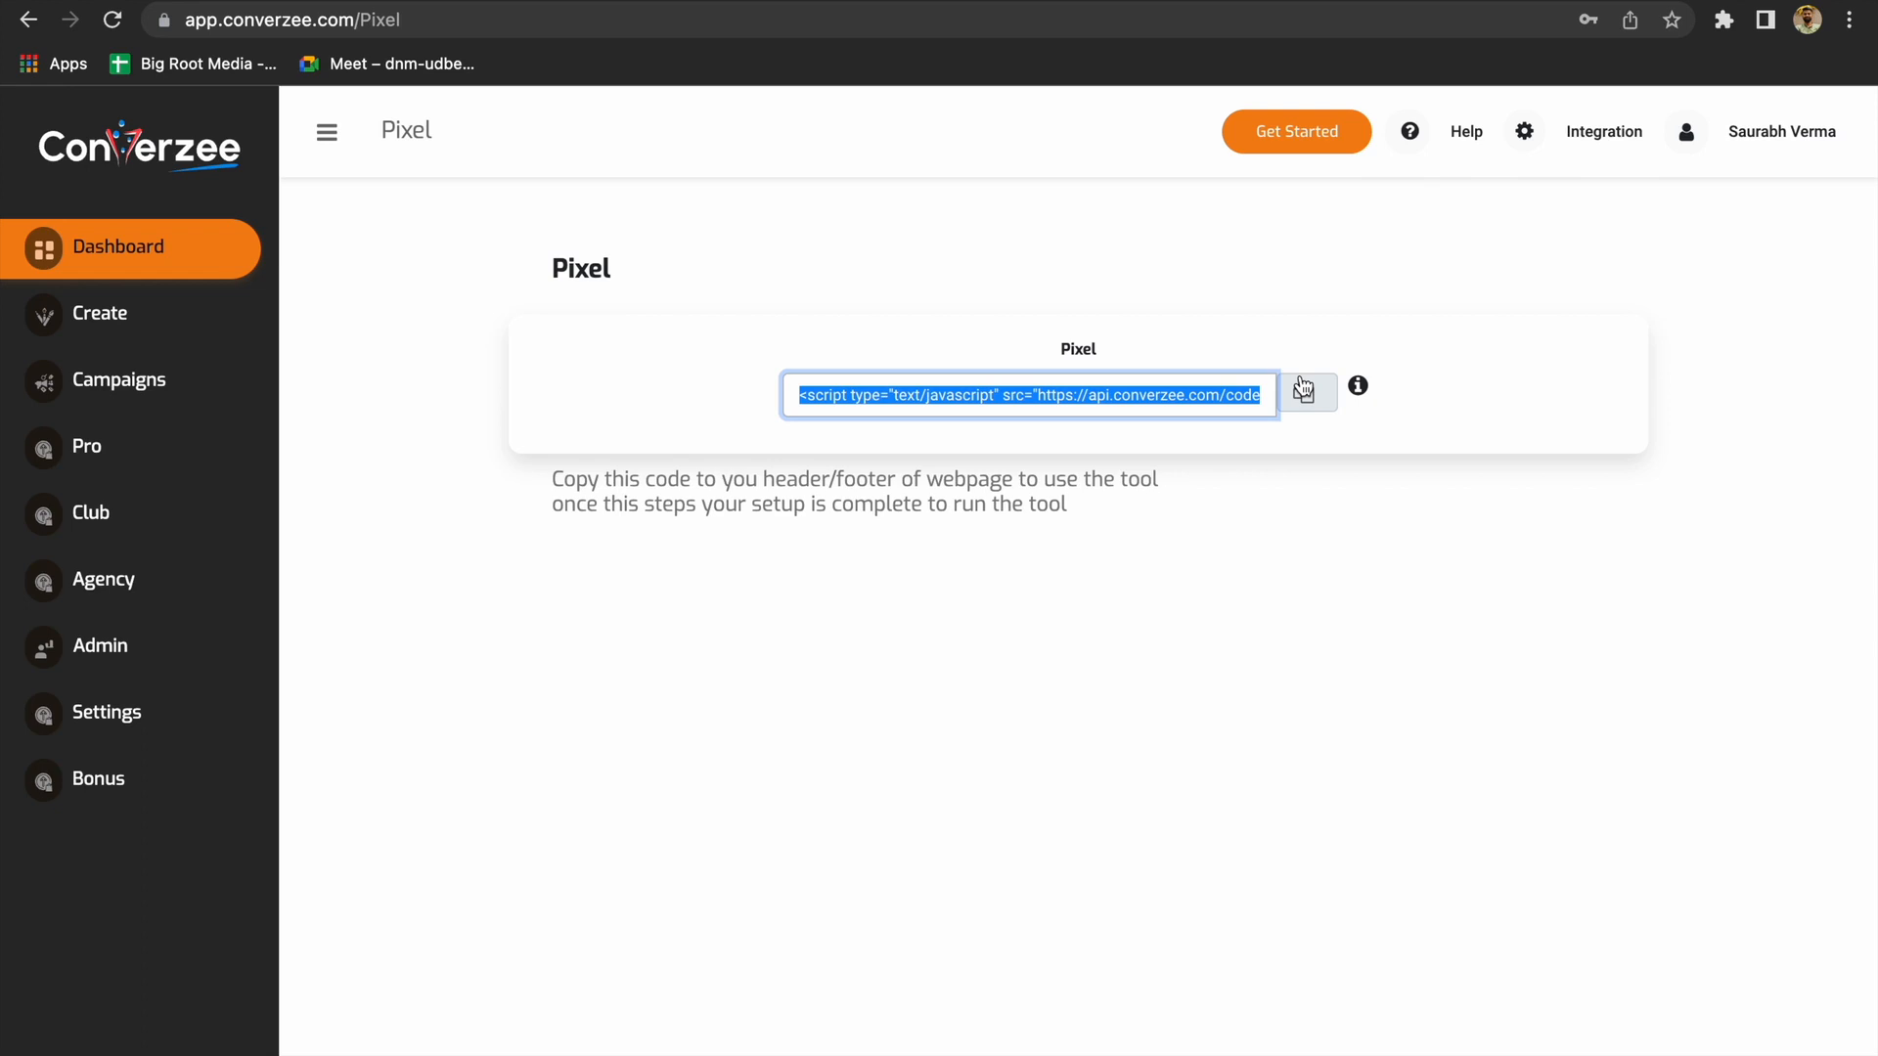
Open the Create Campaign page from the dashboard and examine the available campaign tools
{"action": "left_click", "coordinate": [189, 245]}
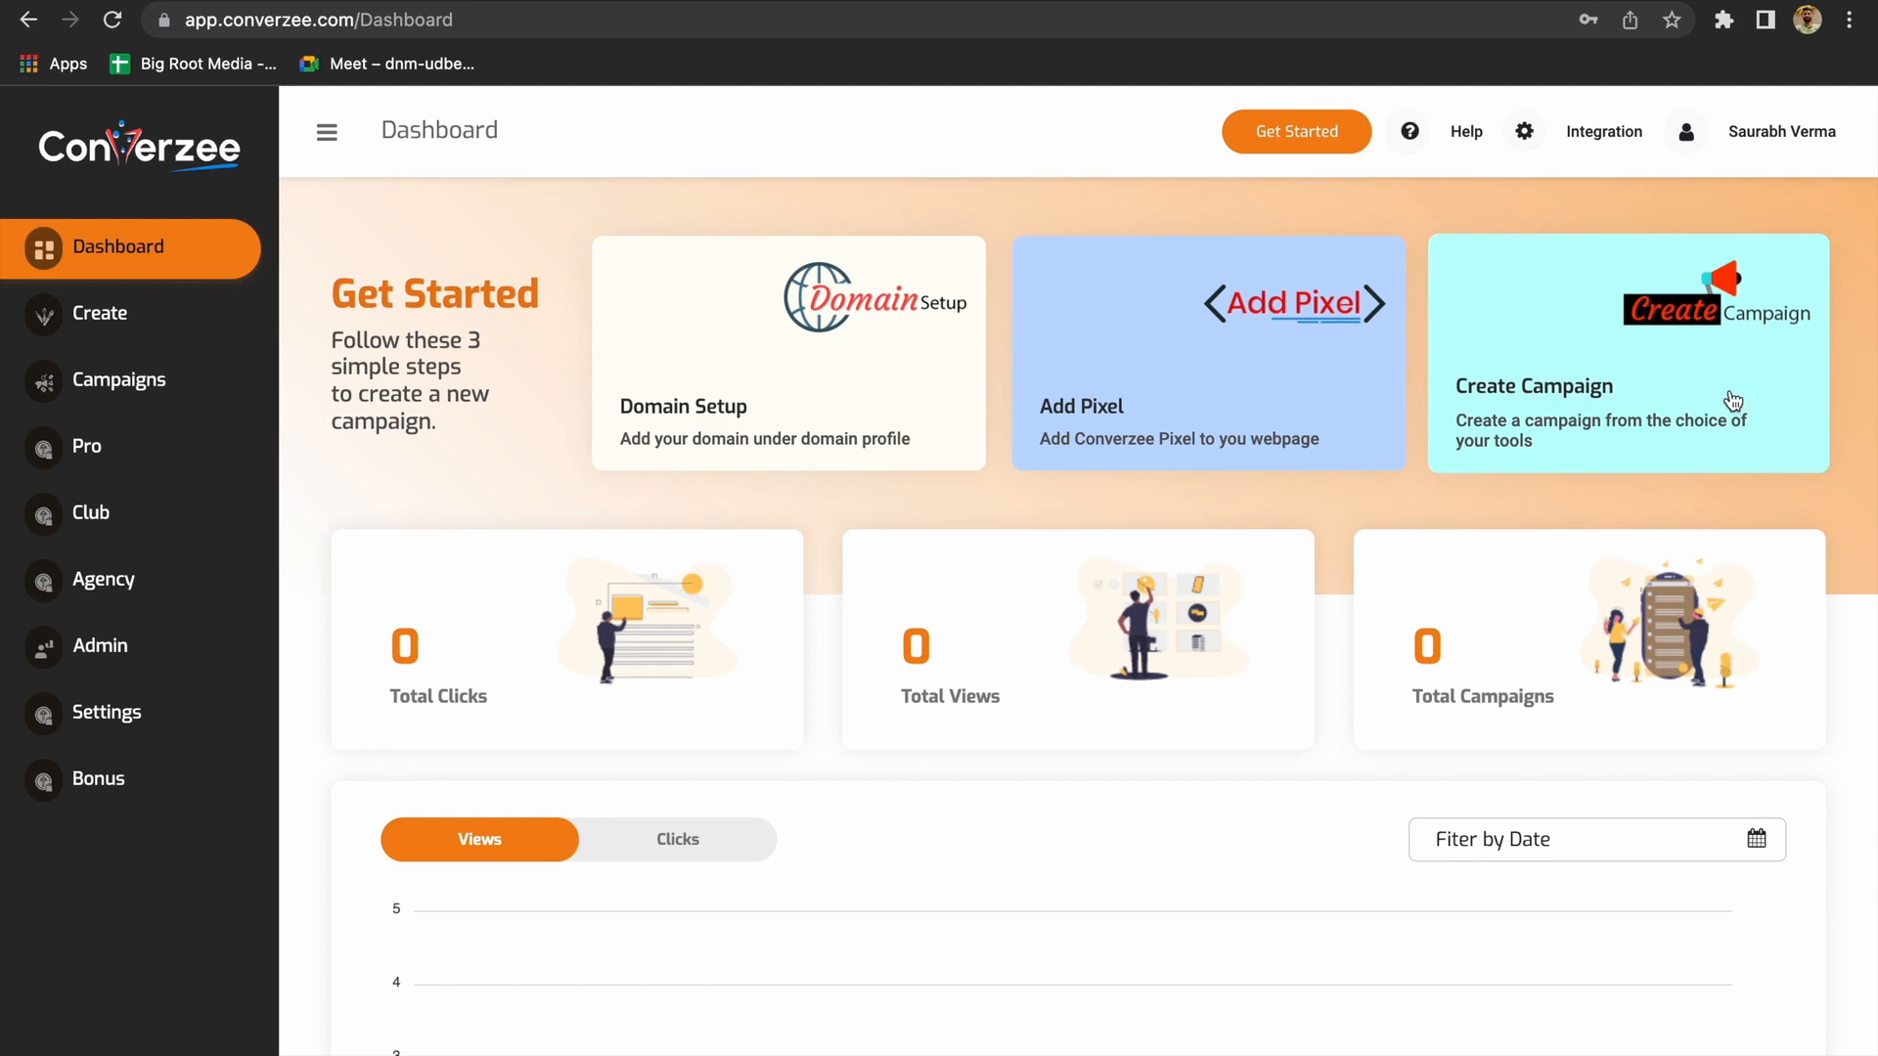
{"action": "left_click", "coordinate": [1593, 390]}
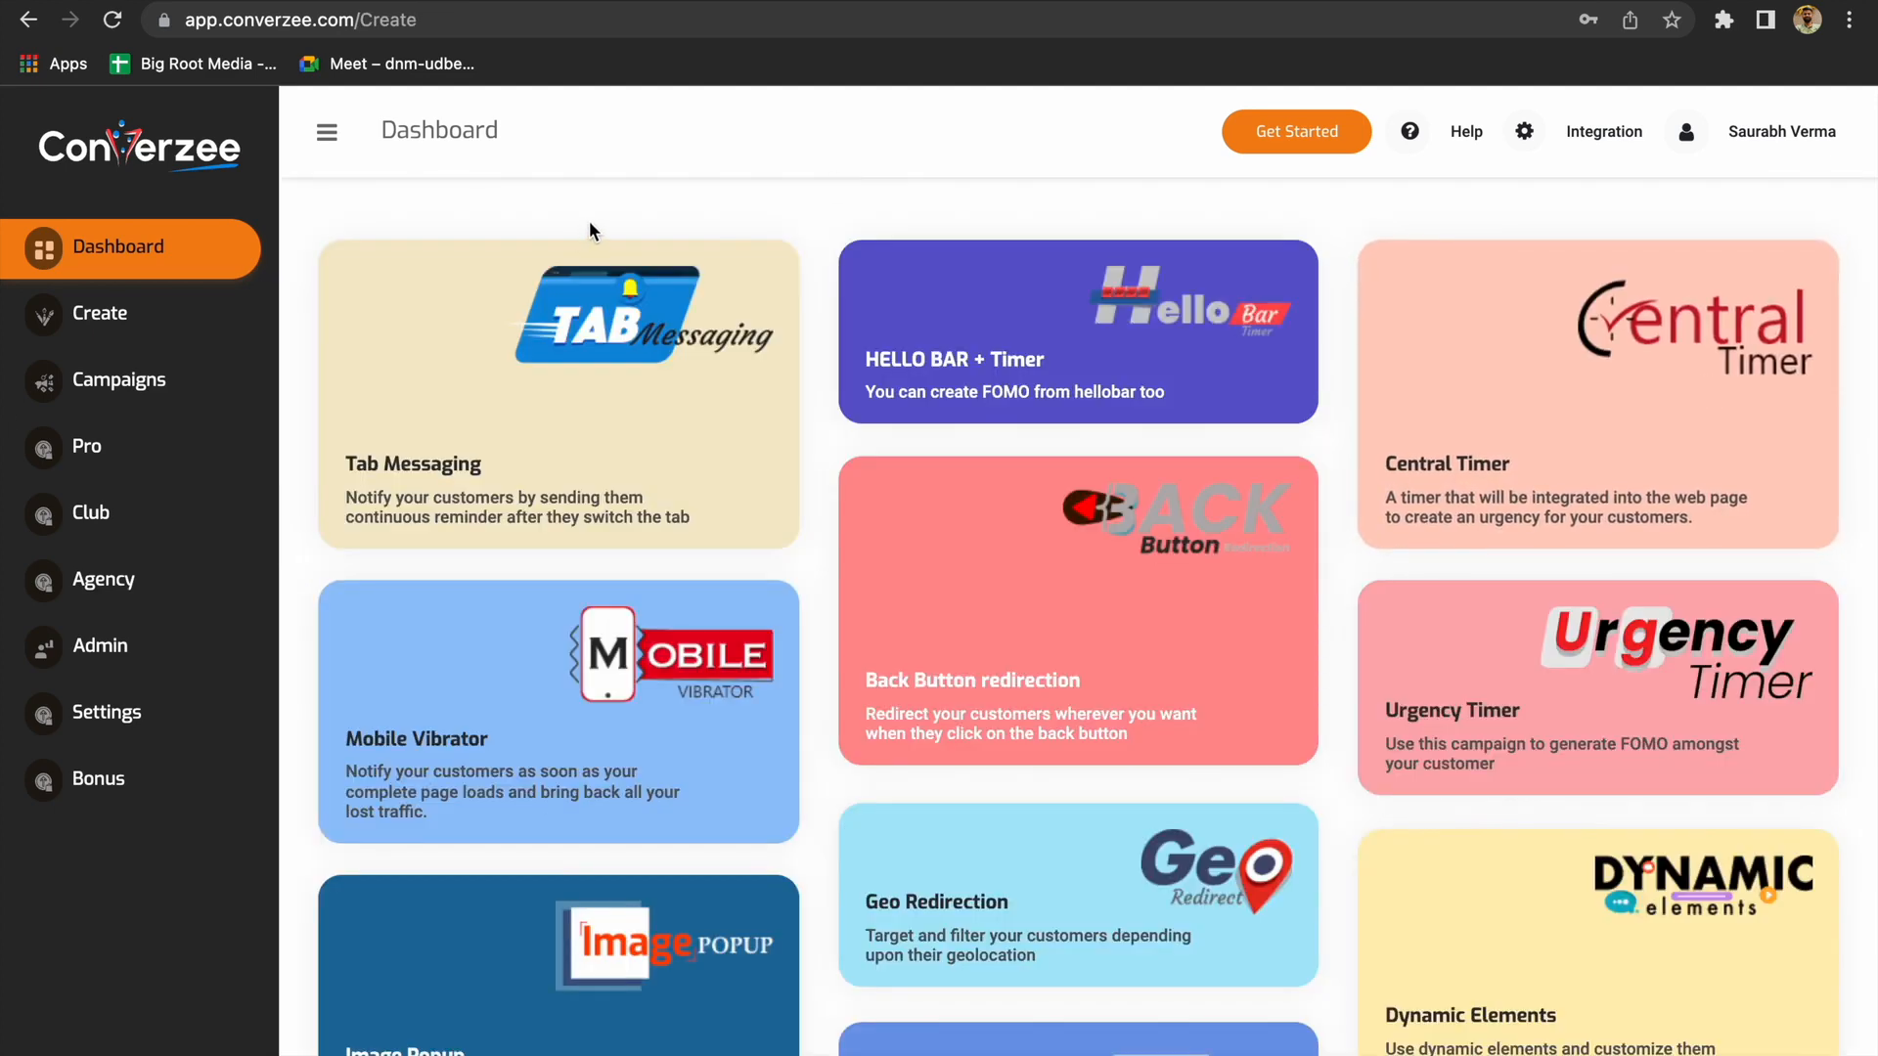
{"action": "scroll", "coordinate": [589, 220], "scroll_direction": "down", "scroll_amount": 3}
{"action": "scroll", "coordinate": [589, 220], "scroll_direction": "up", "scroll_amount": 2}
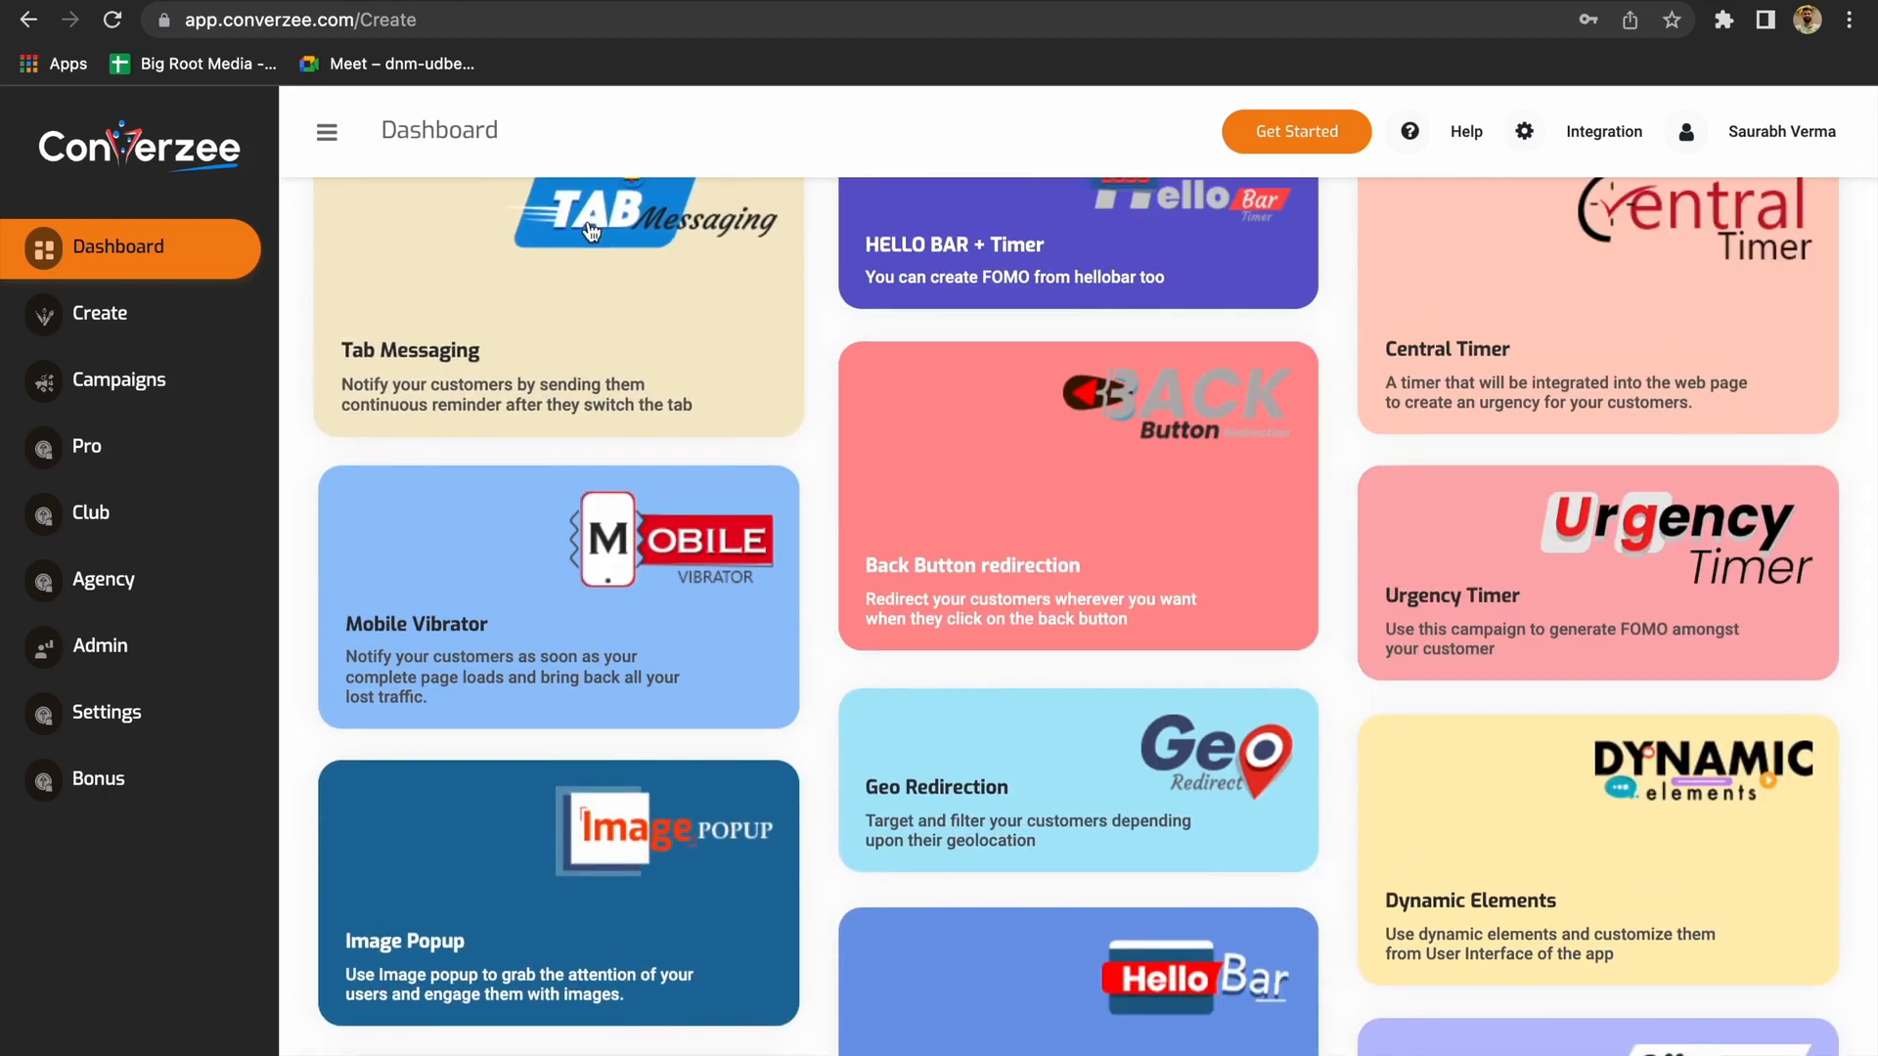
{"action": "scroll", "coordinate": [589, 225], "scroll_direction": "down", "scroll_amount": 6}
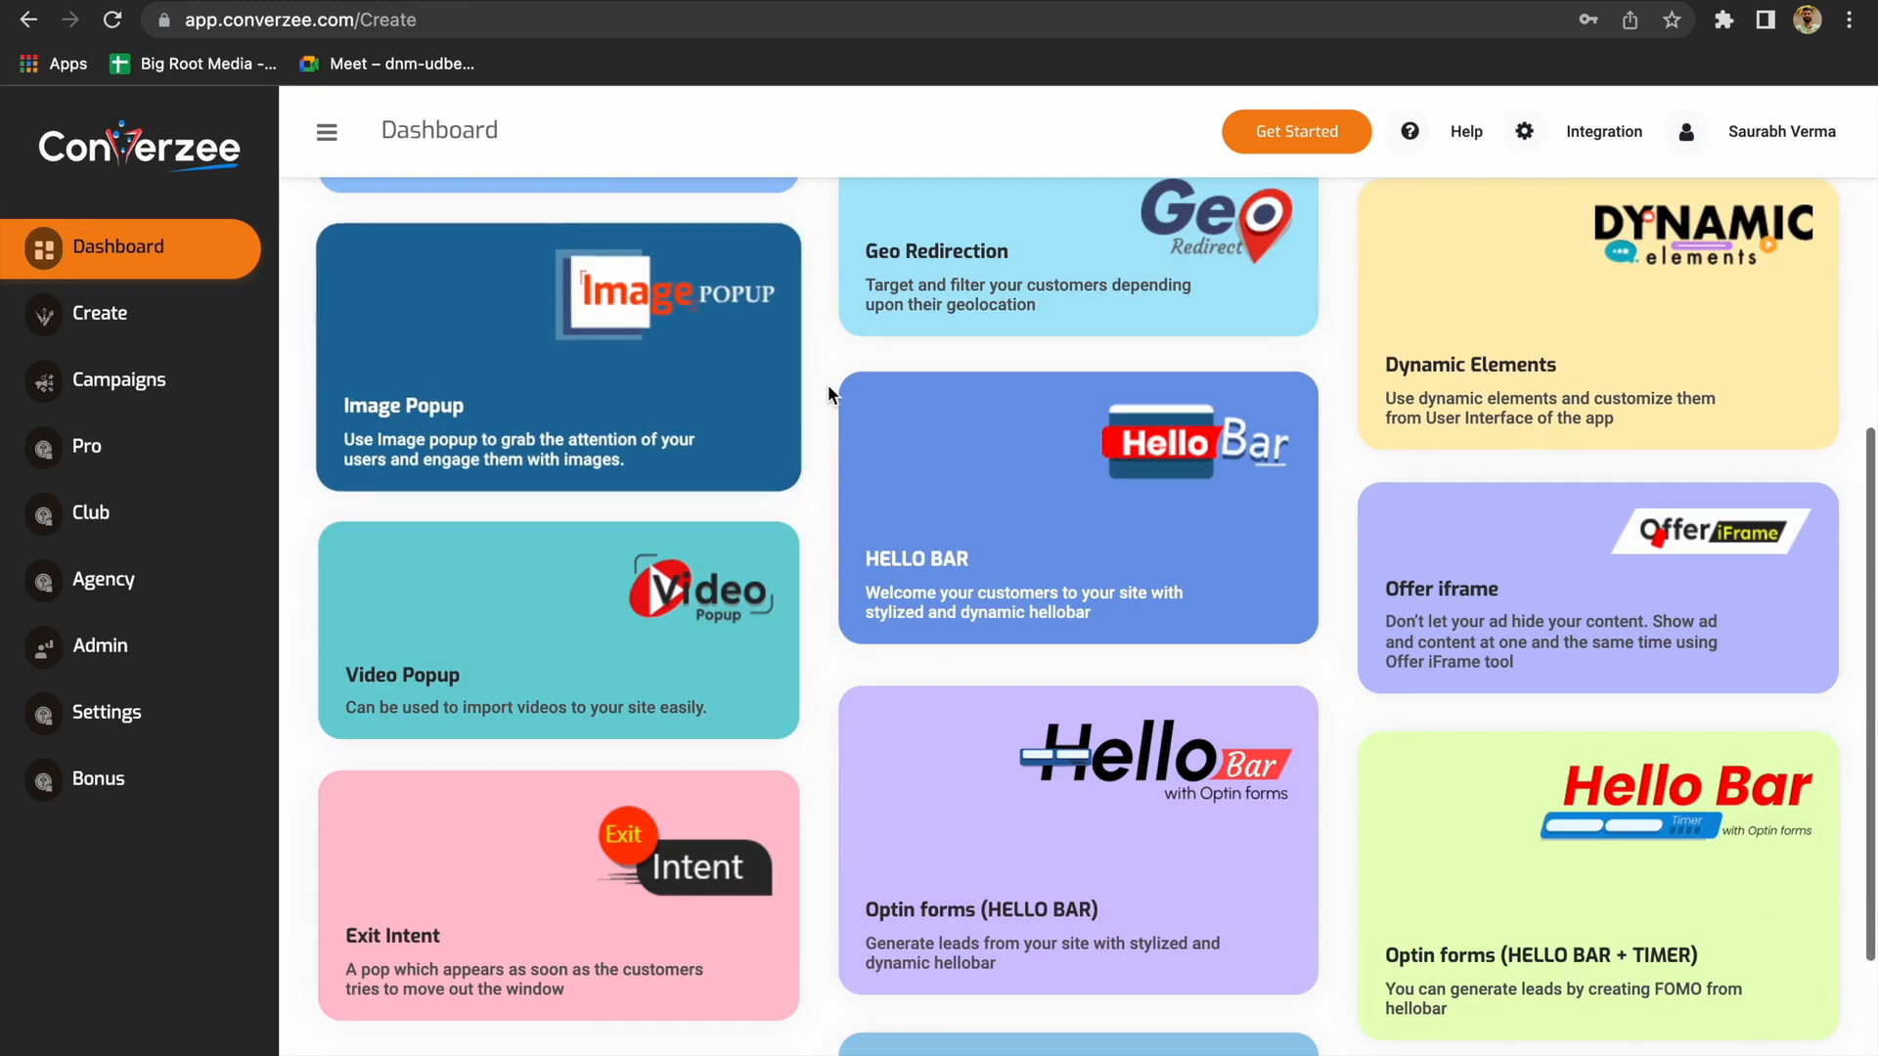
{"action": "scroll", "coordinate": [827, 385], "scroll_direction": "down", "scroll_amount": 3}
{"action": "scroll", "coordinate": [827, 384], "scroll_direction": "up", "scroll_amount": 10}
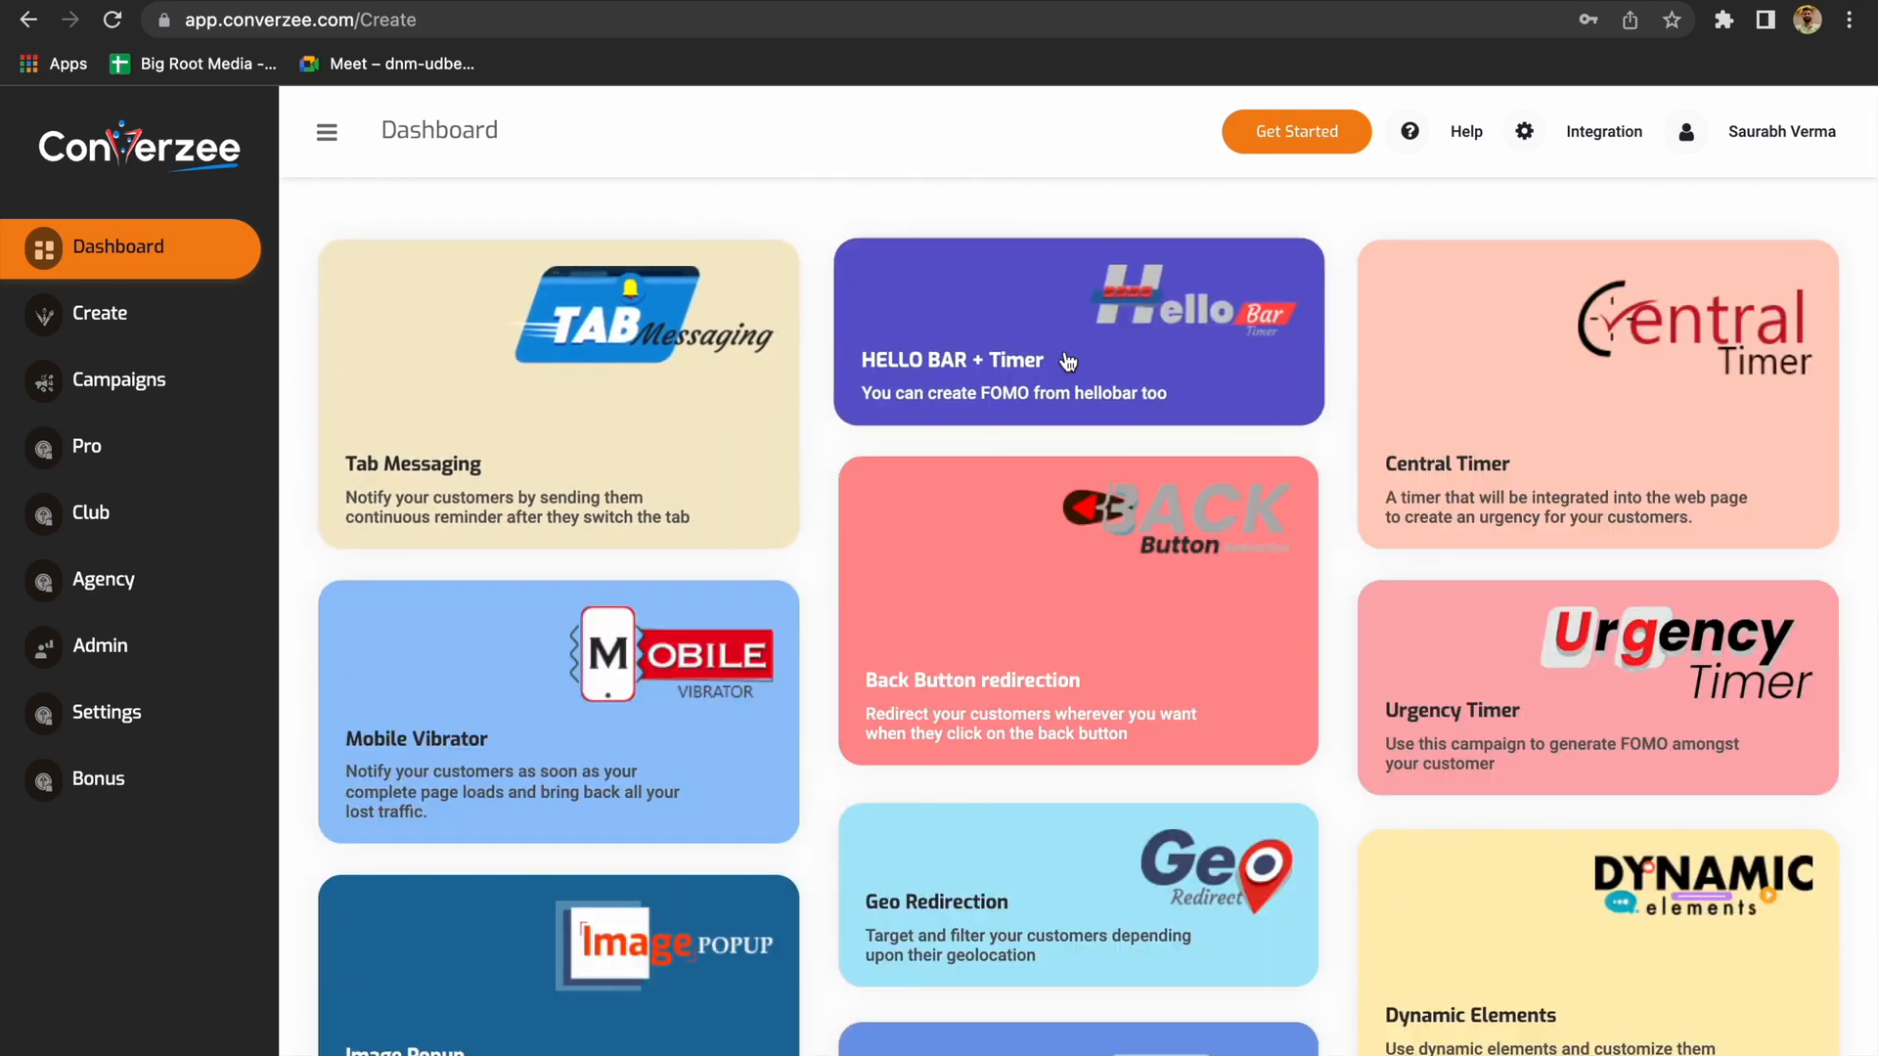
{"action": "scroll", "coordinate": [1284, 791], "scroll_direction": "down", "scroll_amount": 4}
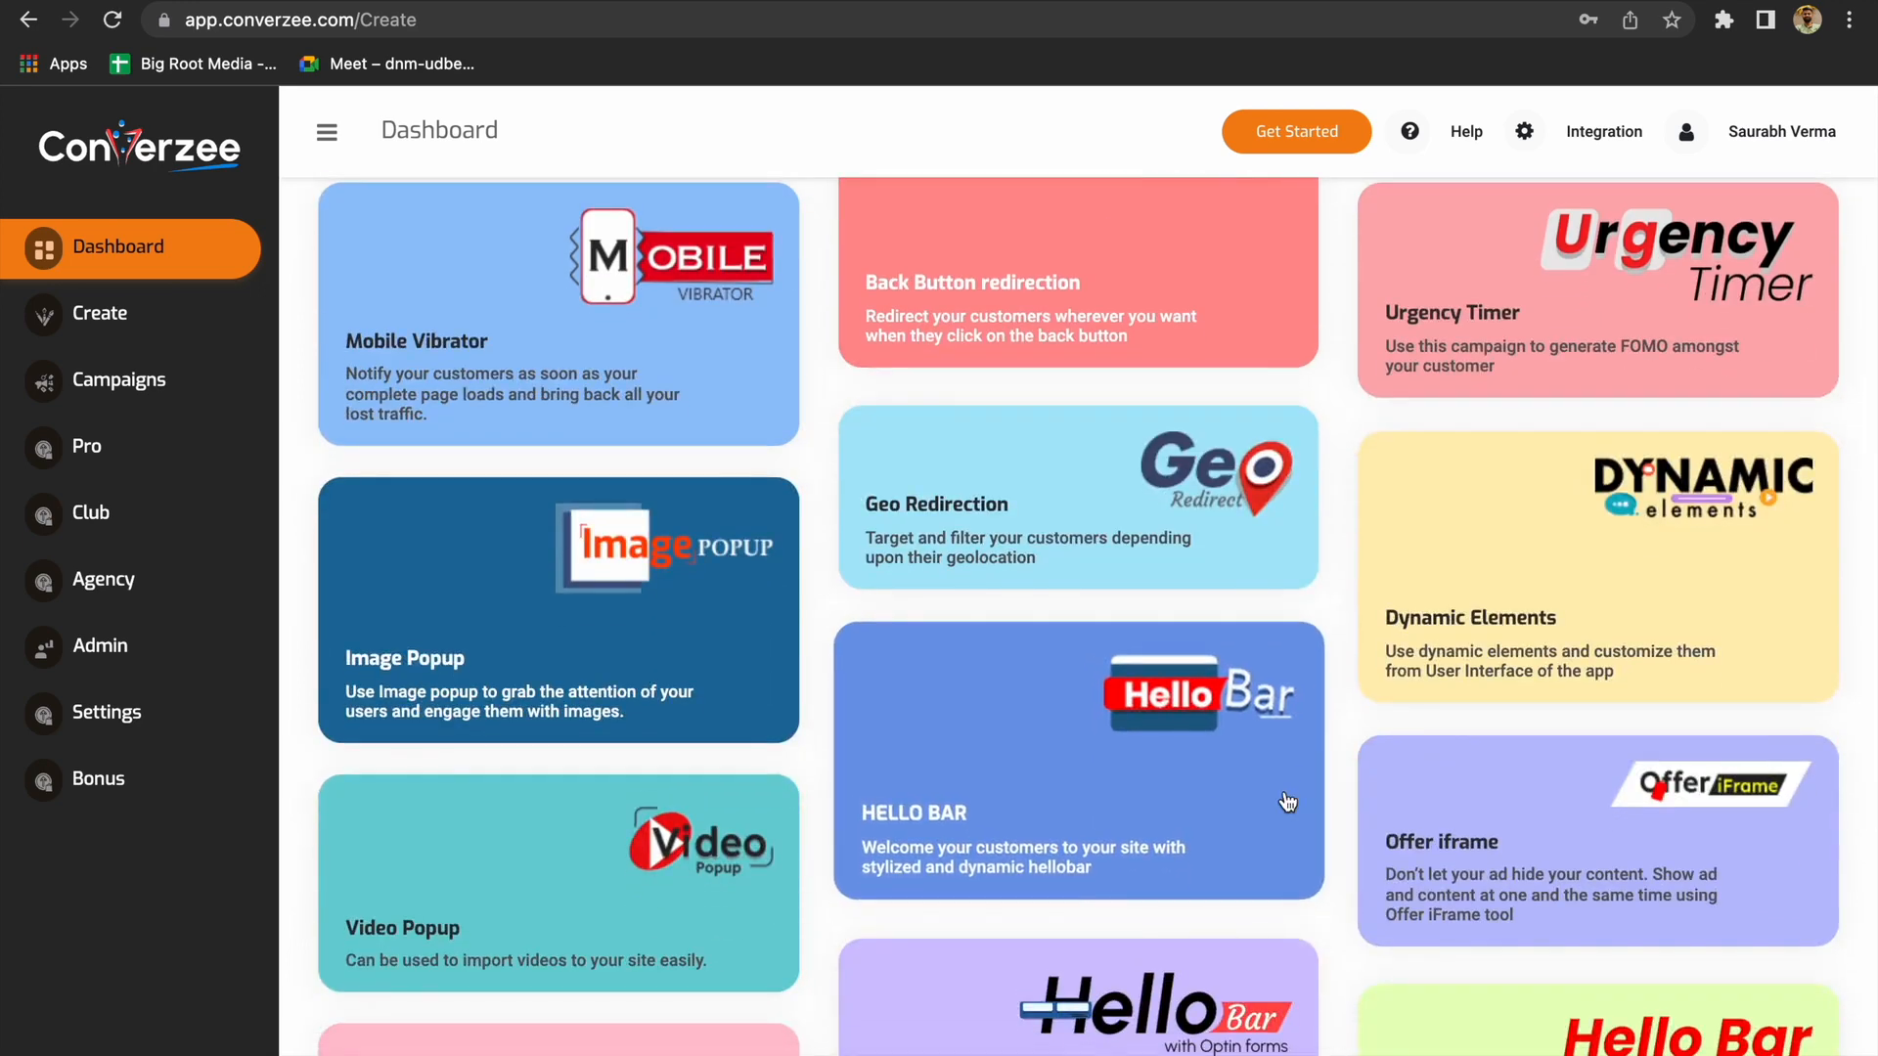
{"action": "scroll", "coordinate": [1287, 802], "scroll_direction": "up", "scroll_amount": 4}
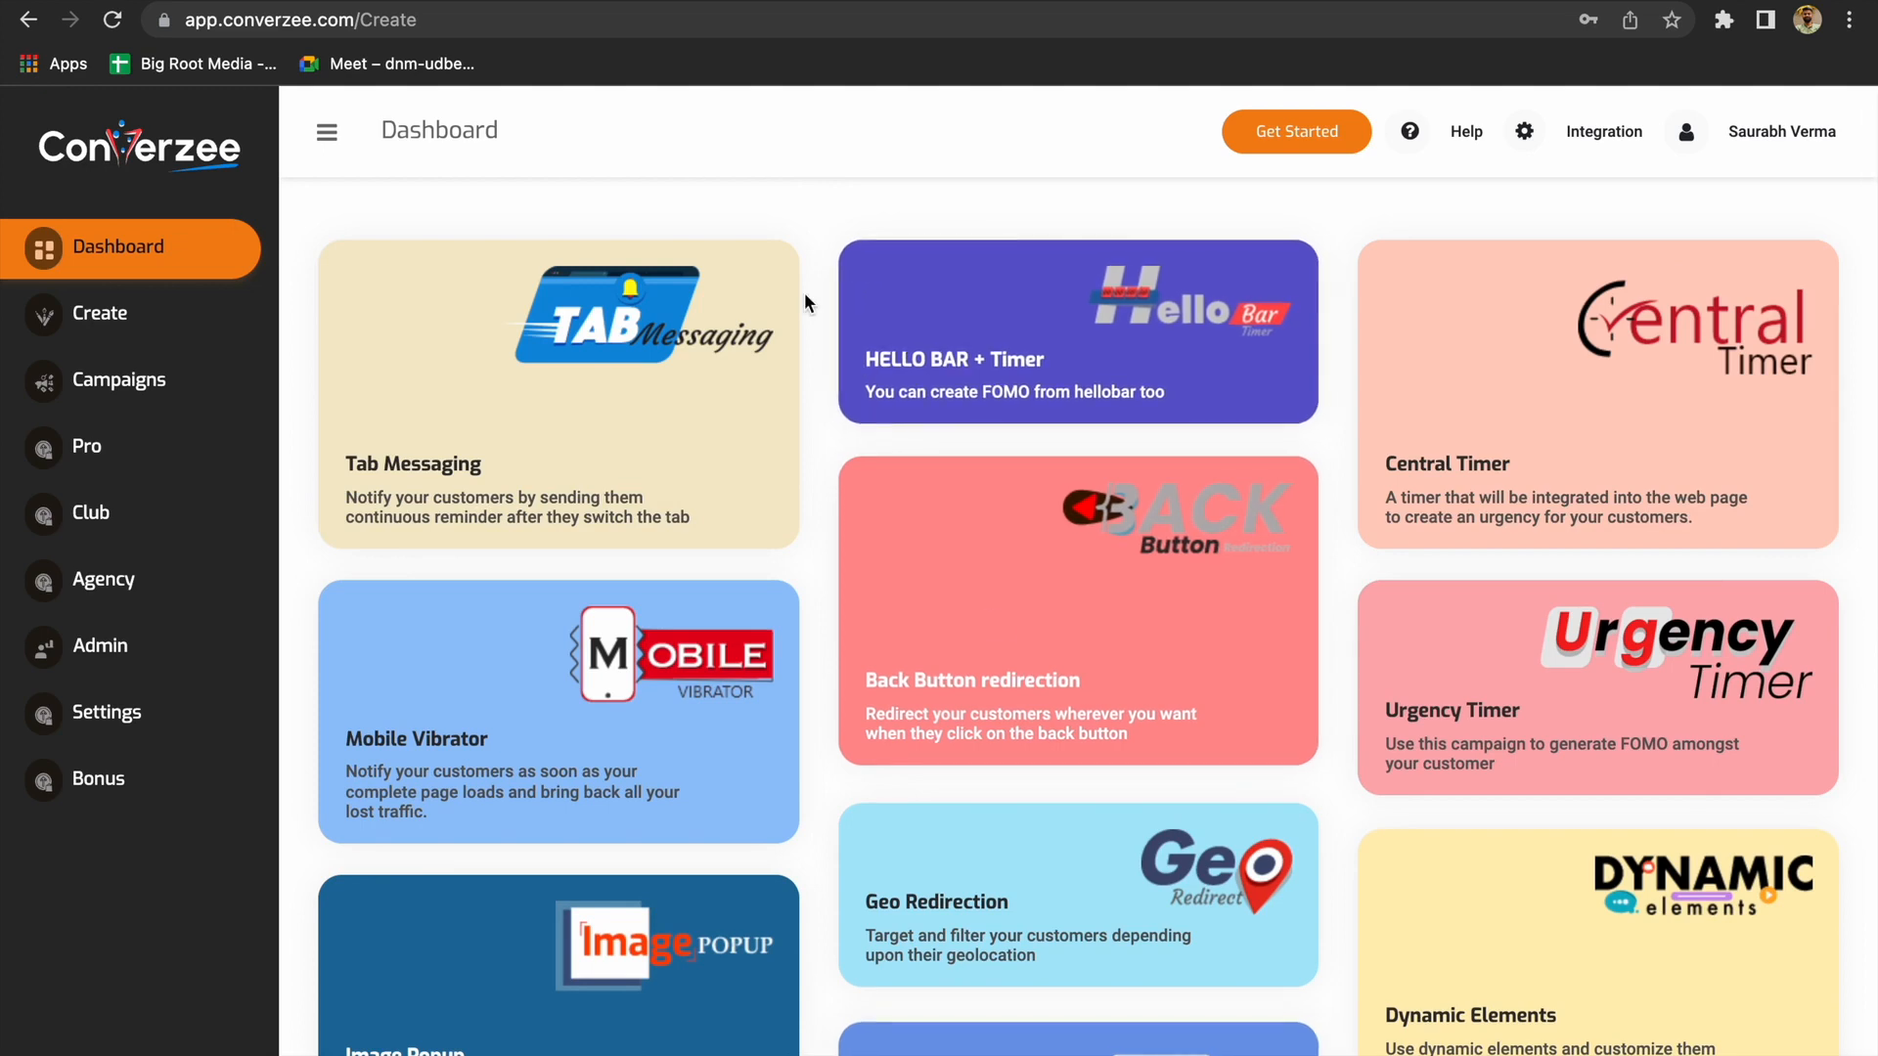
Create a Tab Messaging campaign named "Tab Message demo"
{"action": "left_click", "coordinate": [607, 383]}
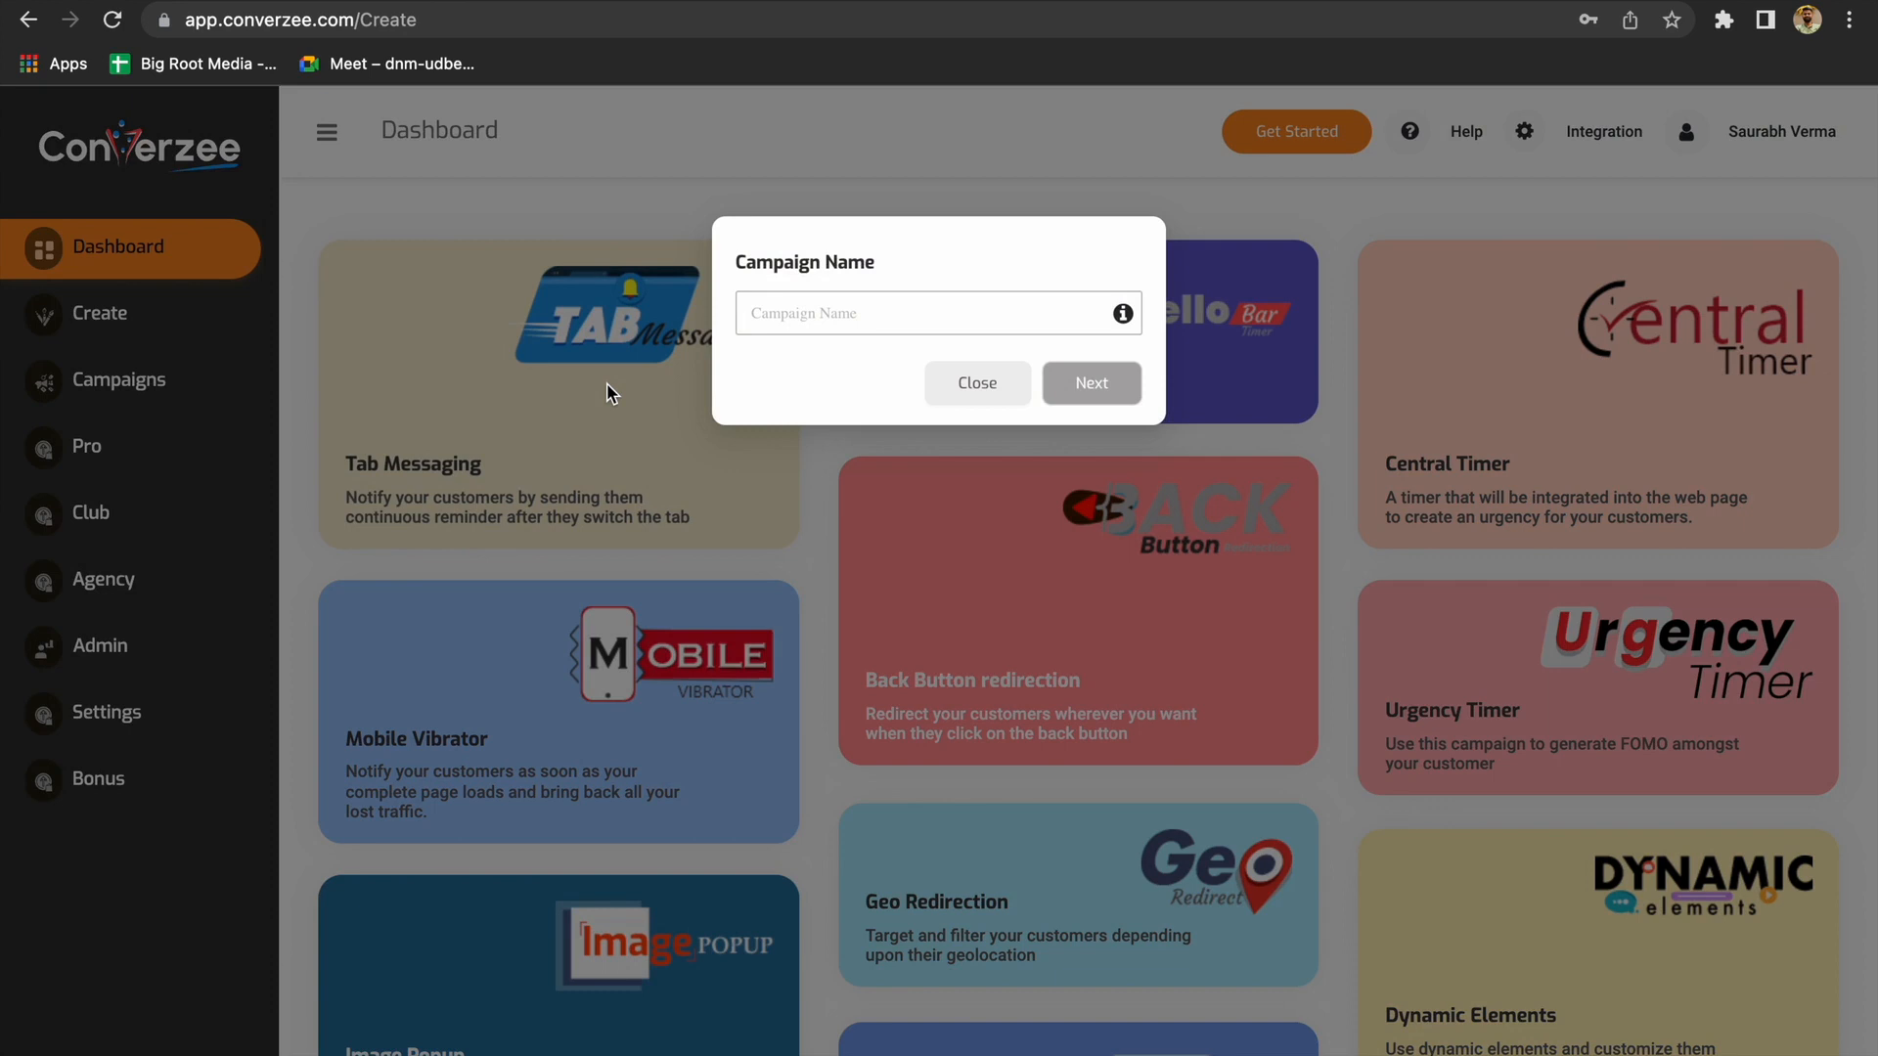
{"action": "left_click", "coordinate": [830, 319]}
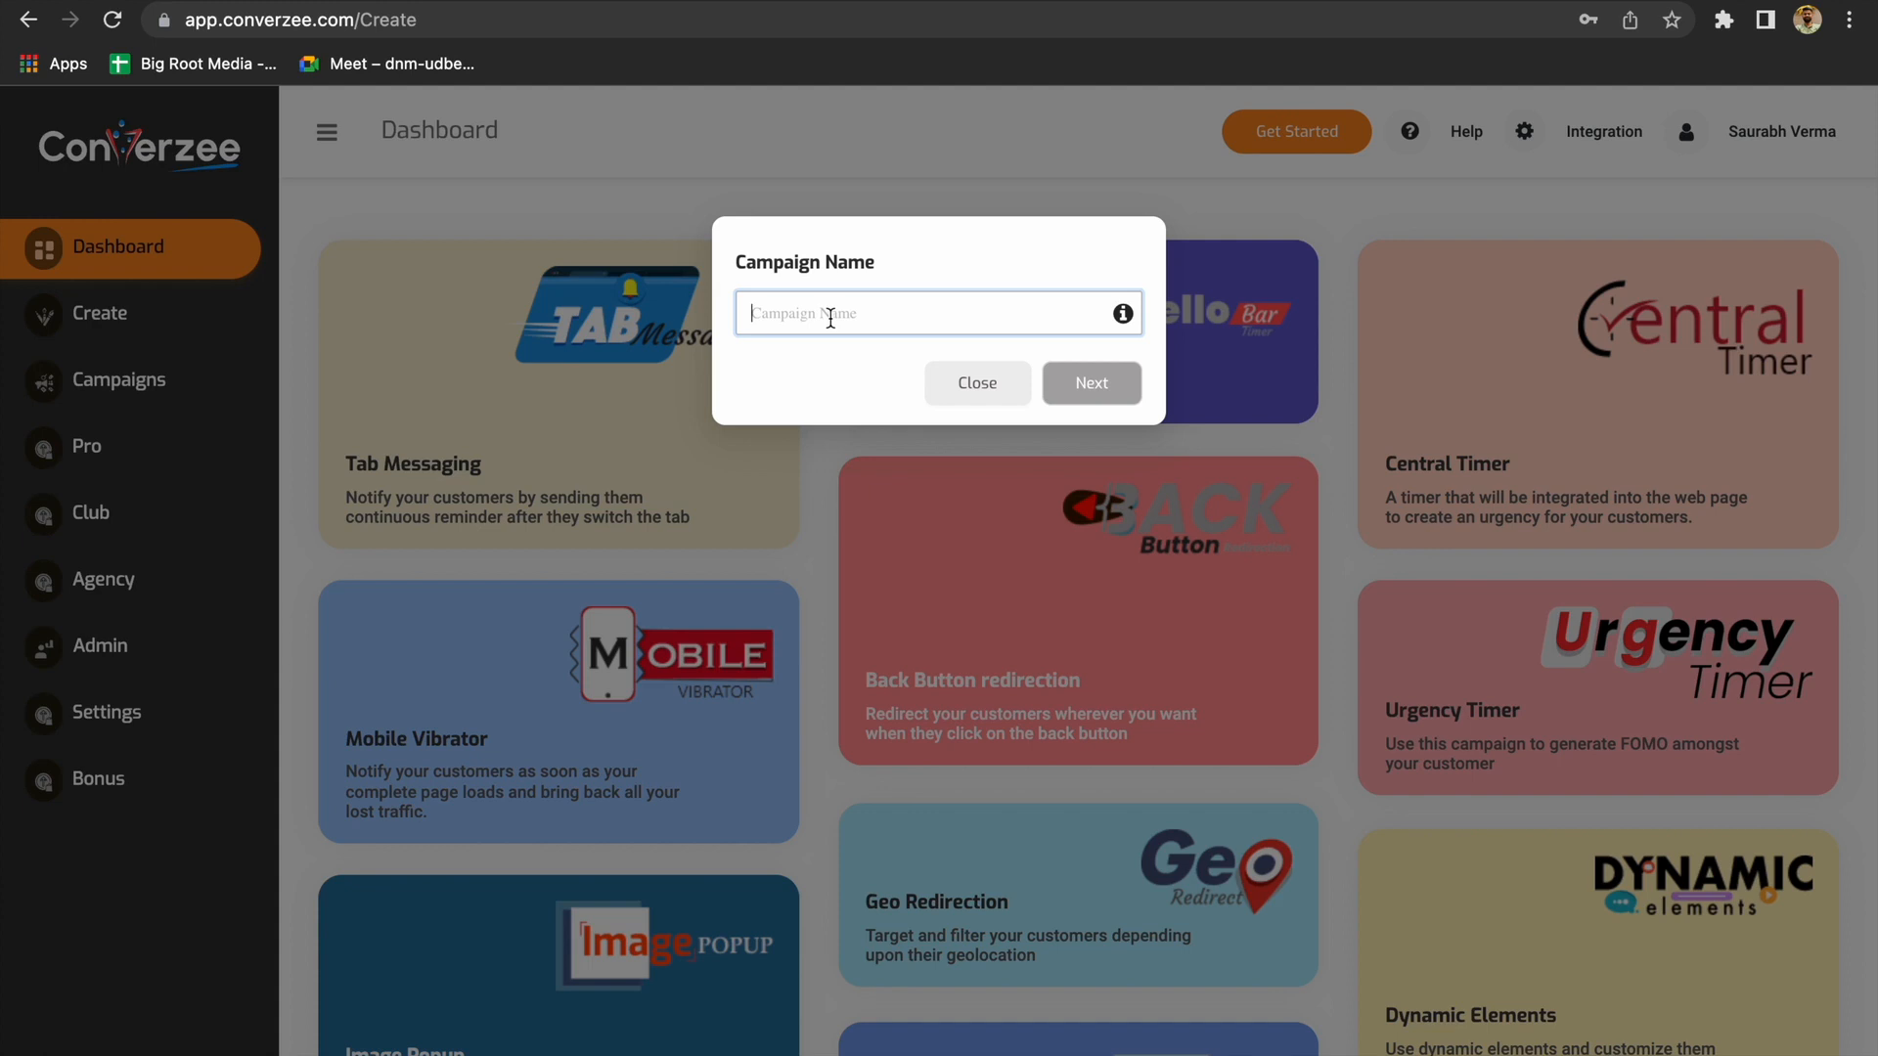
{"action": "type", "text": "Tab Me"}
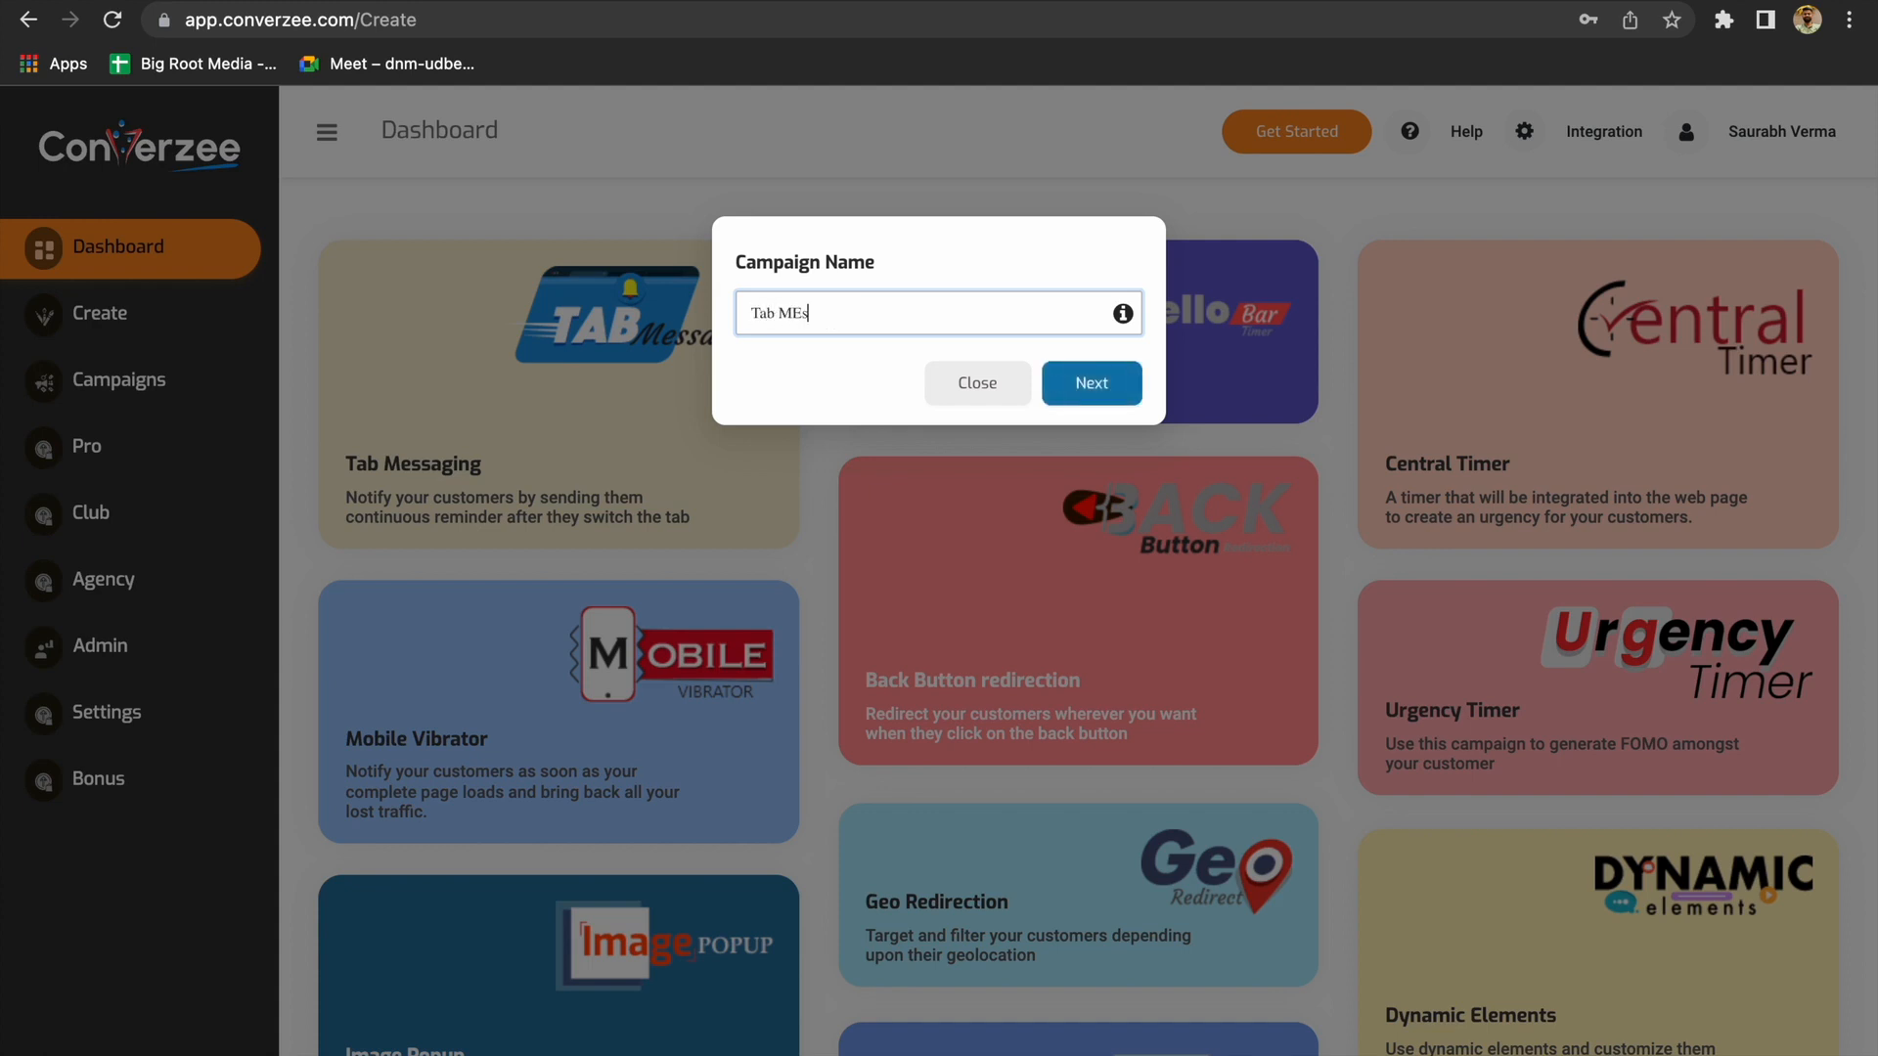
{"action": "type", "text": "ssf"}
{"action": "key", "text": "BackSpace"}
{"action": "key", "text": "BackSpace"}
{"action": "key", "text": "BackSpace"}
{"action": "type", "text": "age demo"}
{"action": "left_click", "coordinate": [1122, 388]}
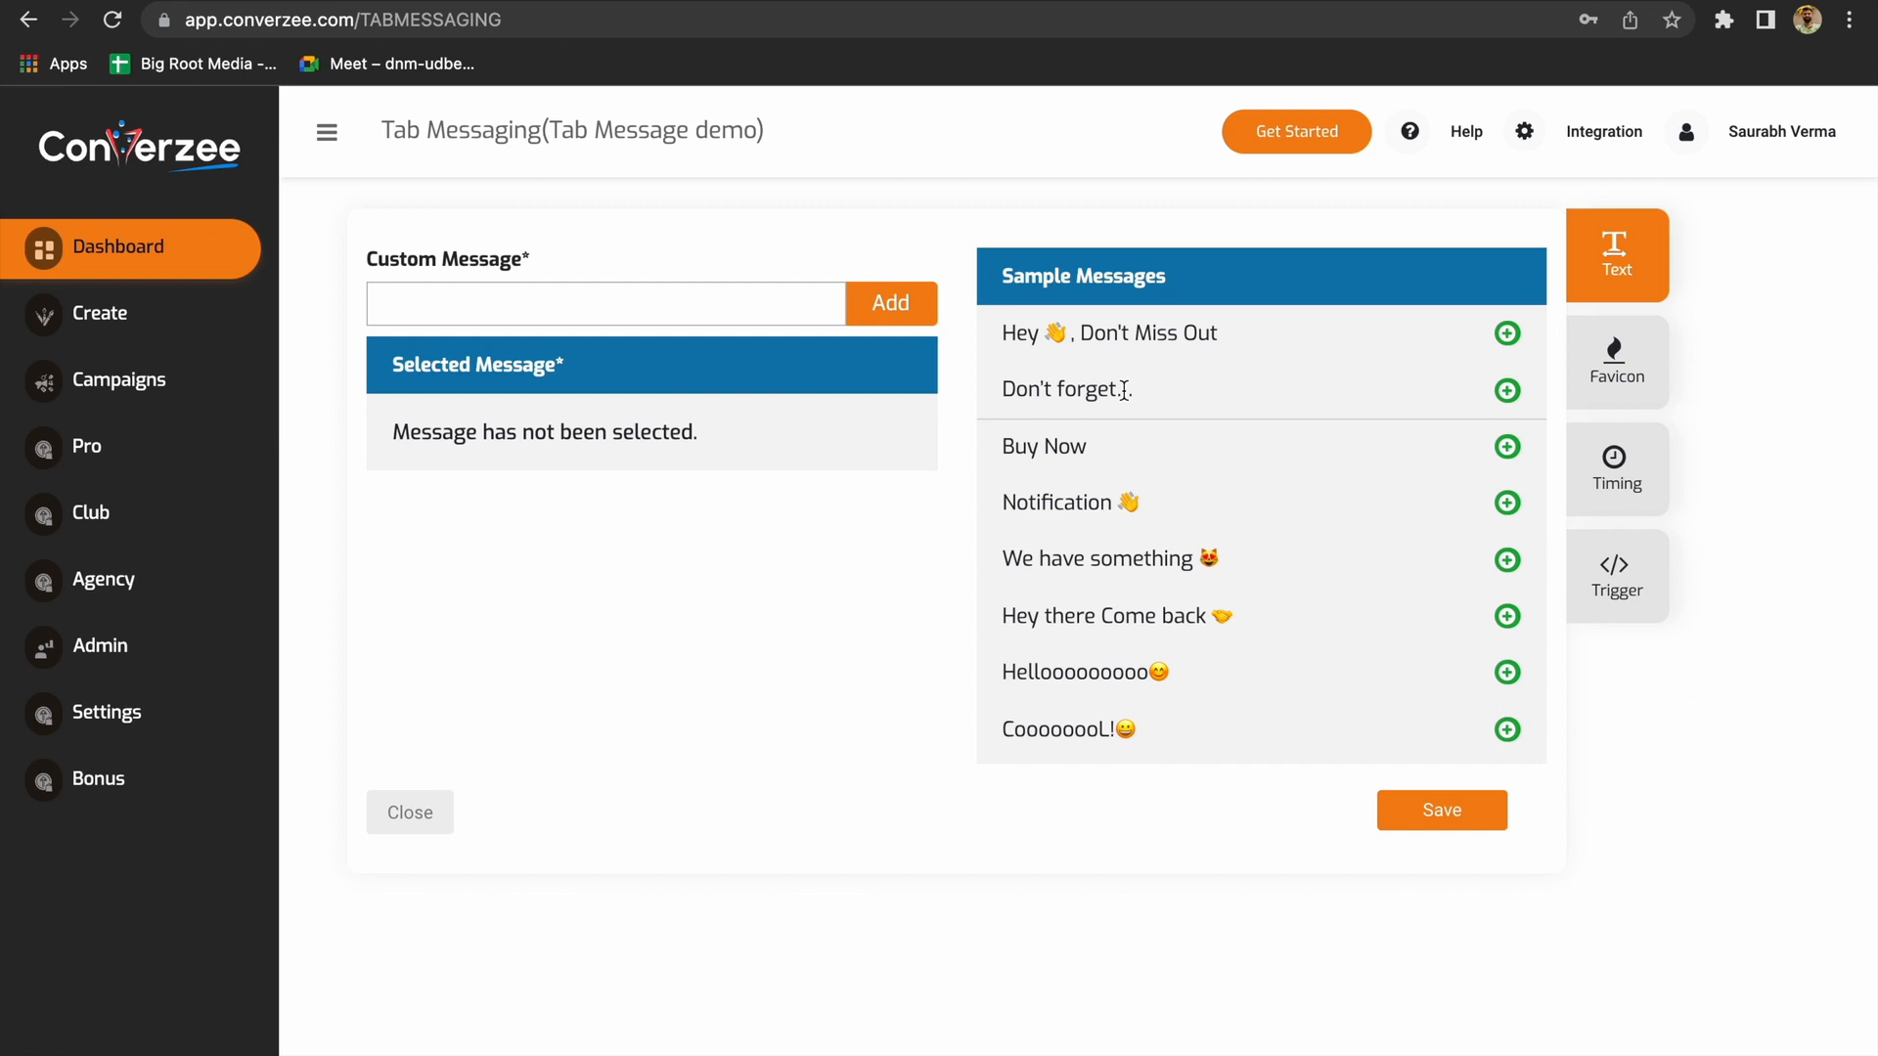
Add the custom message "hi there!" to the campaign's selected messages
{"action": "left_click", "coordinate": [461, 294]}
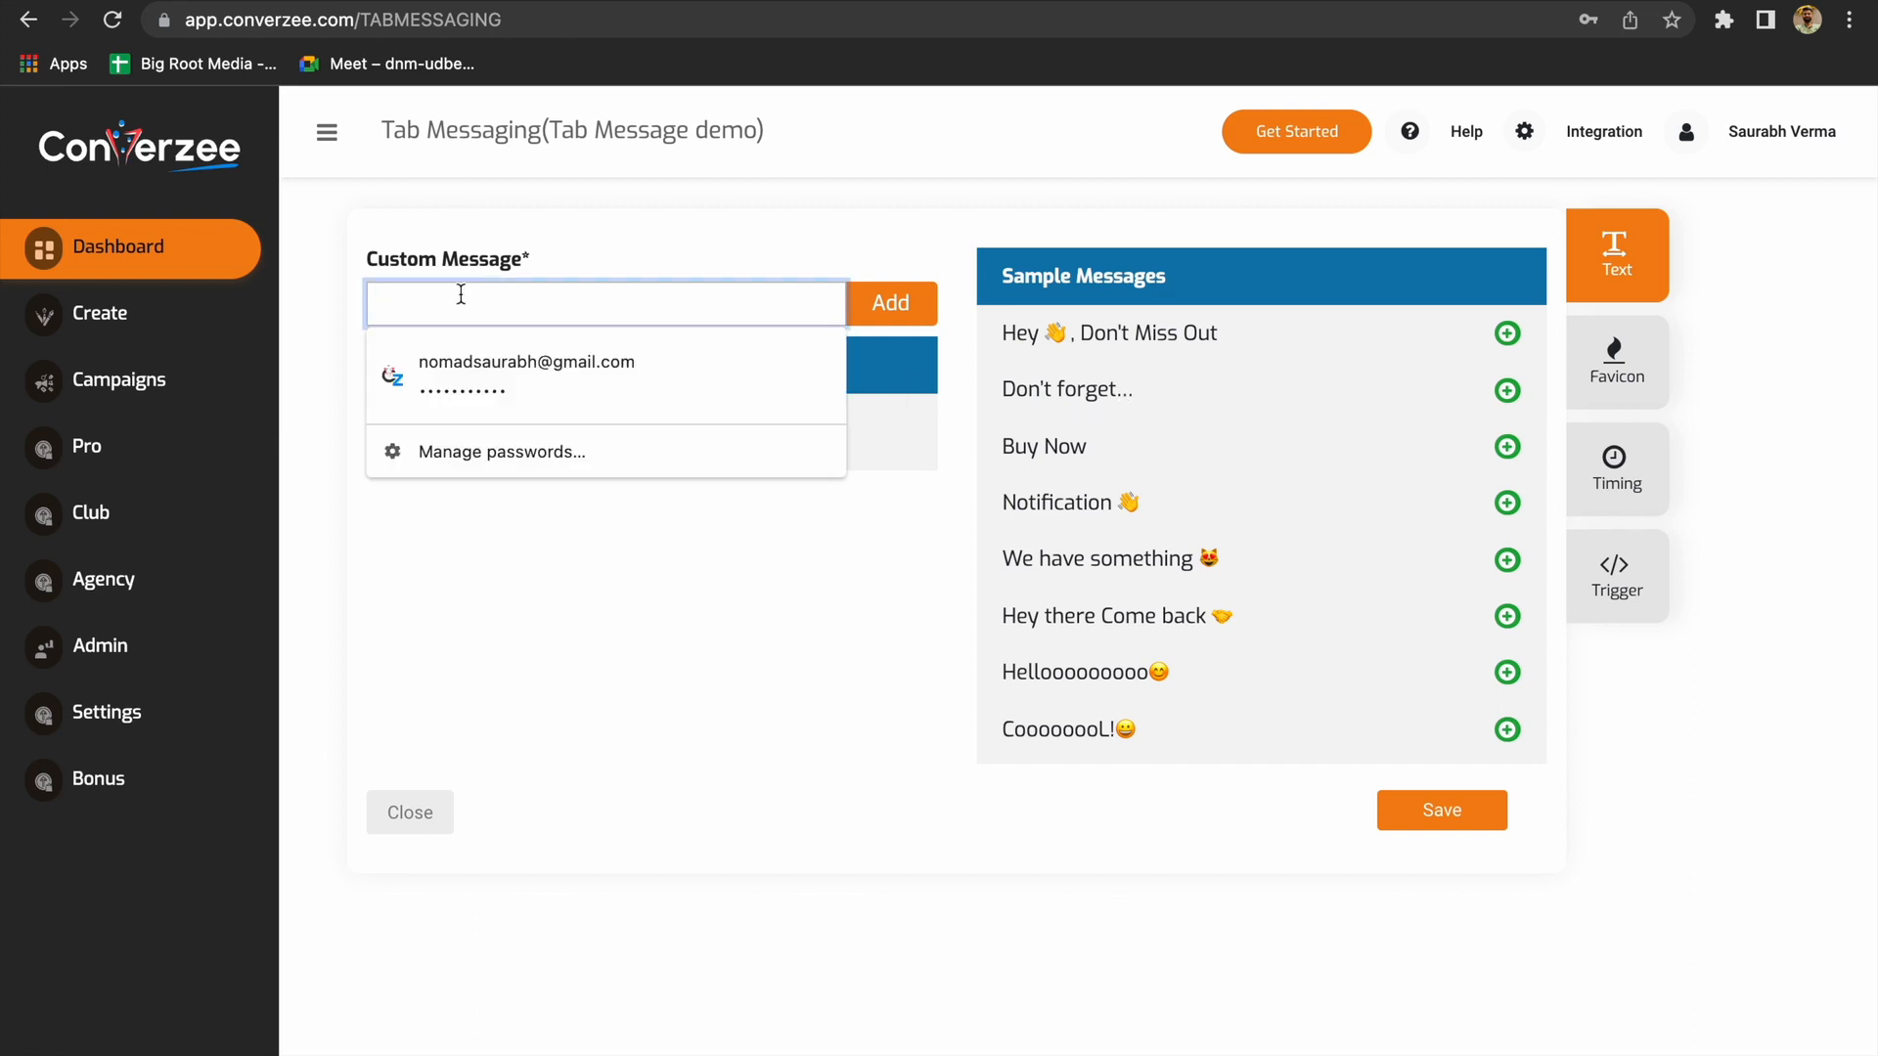
{"action": "type", "text": "hi therez1"}
{"action": "key", "text": "BackSpace"}
{"action": "key", "text": "BackSpace"}
{"action": "type", "text": "!"}
{"action": "left_click", "coordinate": [900, 304]}
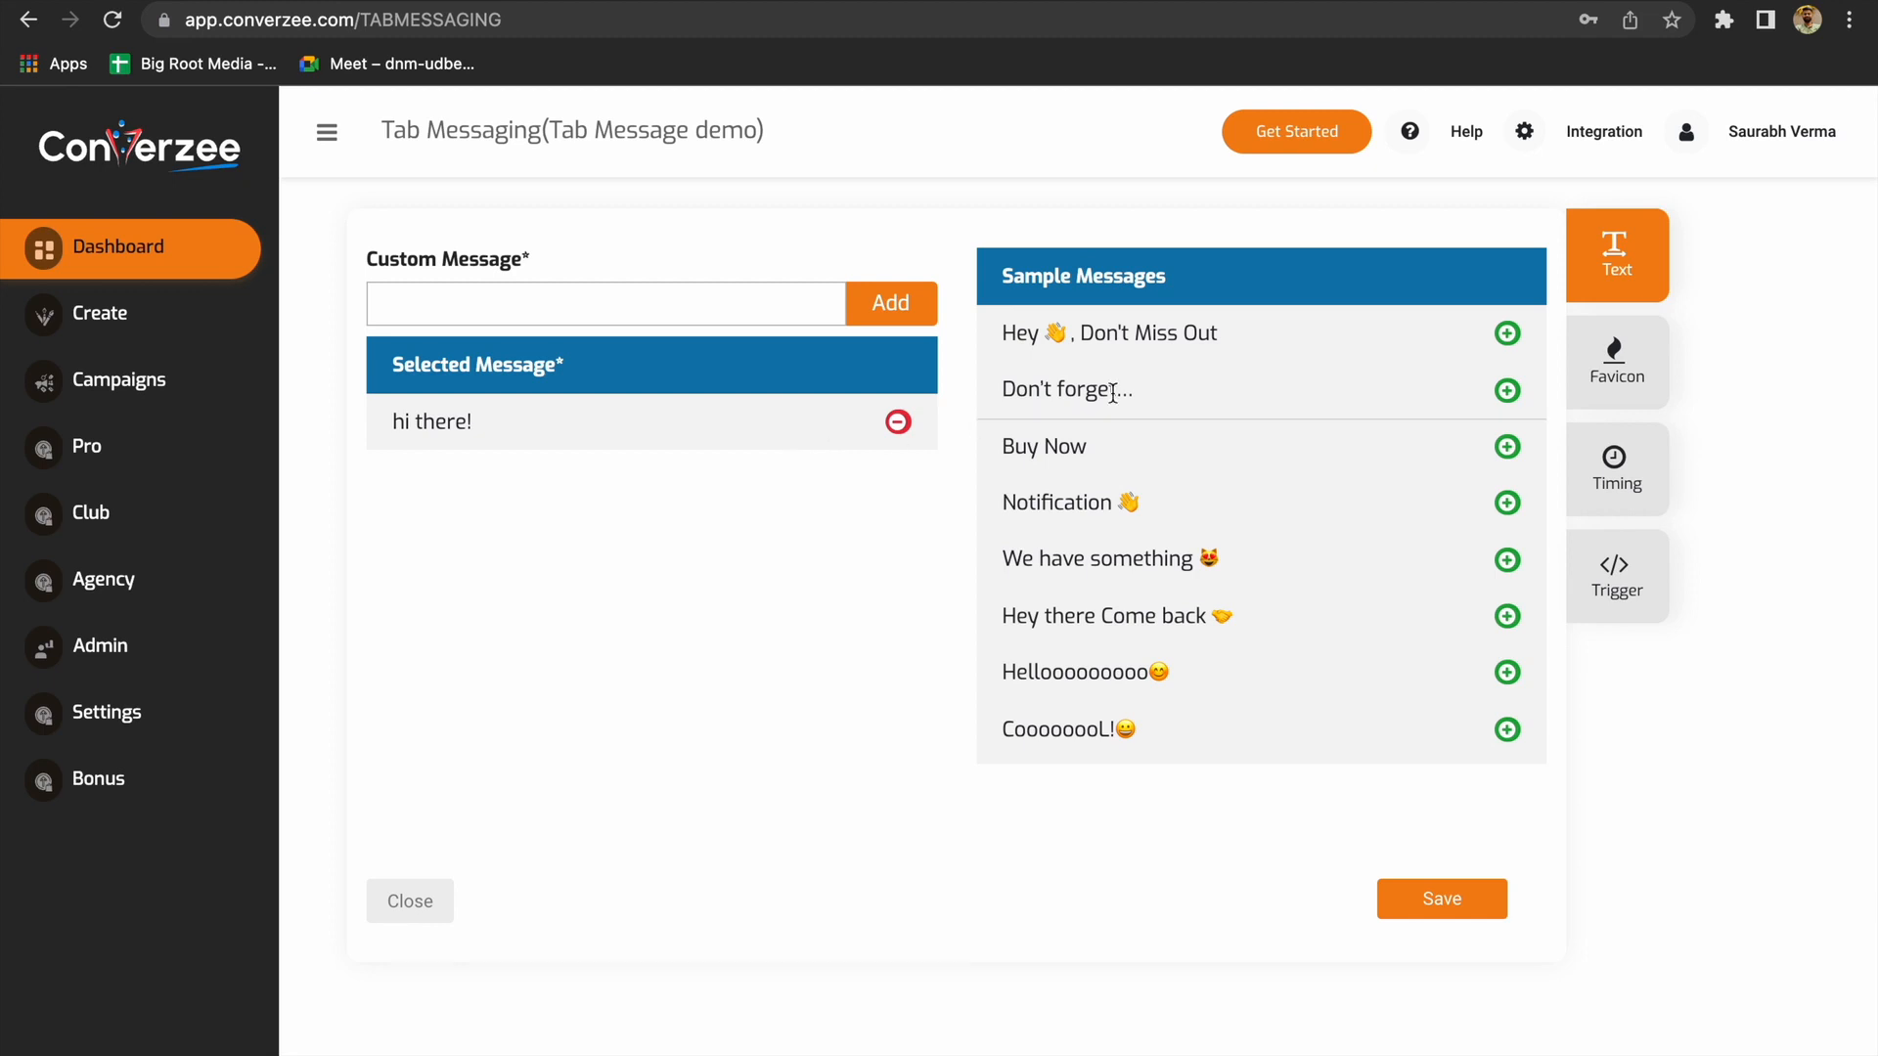
Add the sample messages "Hey 👋, Don't Miss Out", "Don't forget...", "We have something", "Hey there Come back" and "Hellooooooooo" to the selected messages
{"action": "left_click", "coordinate": [1507, 334]}
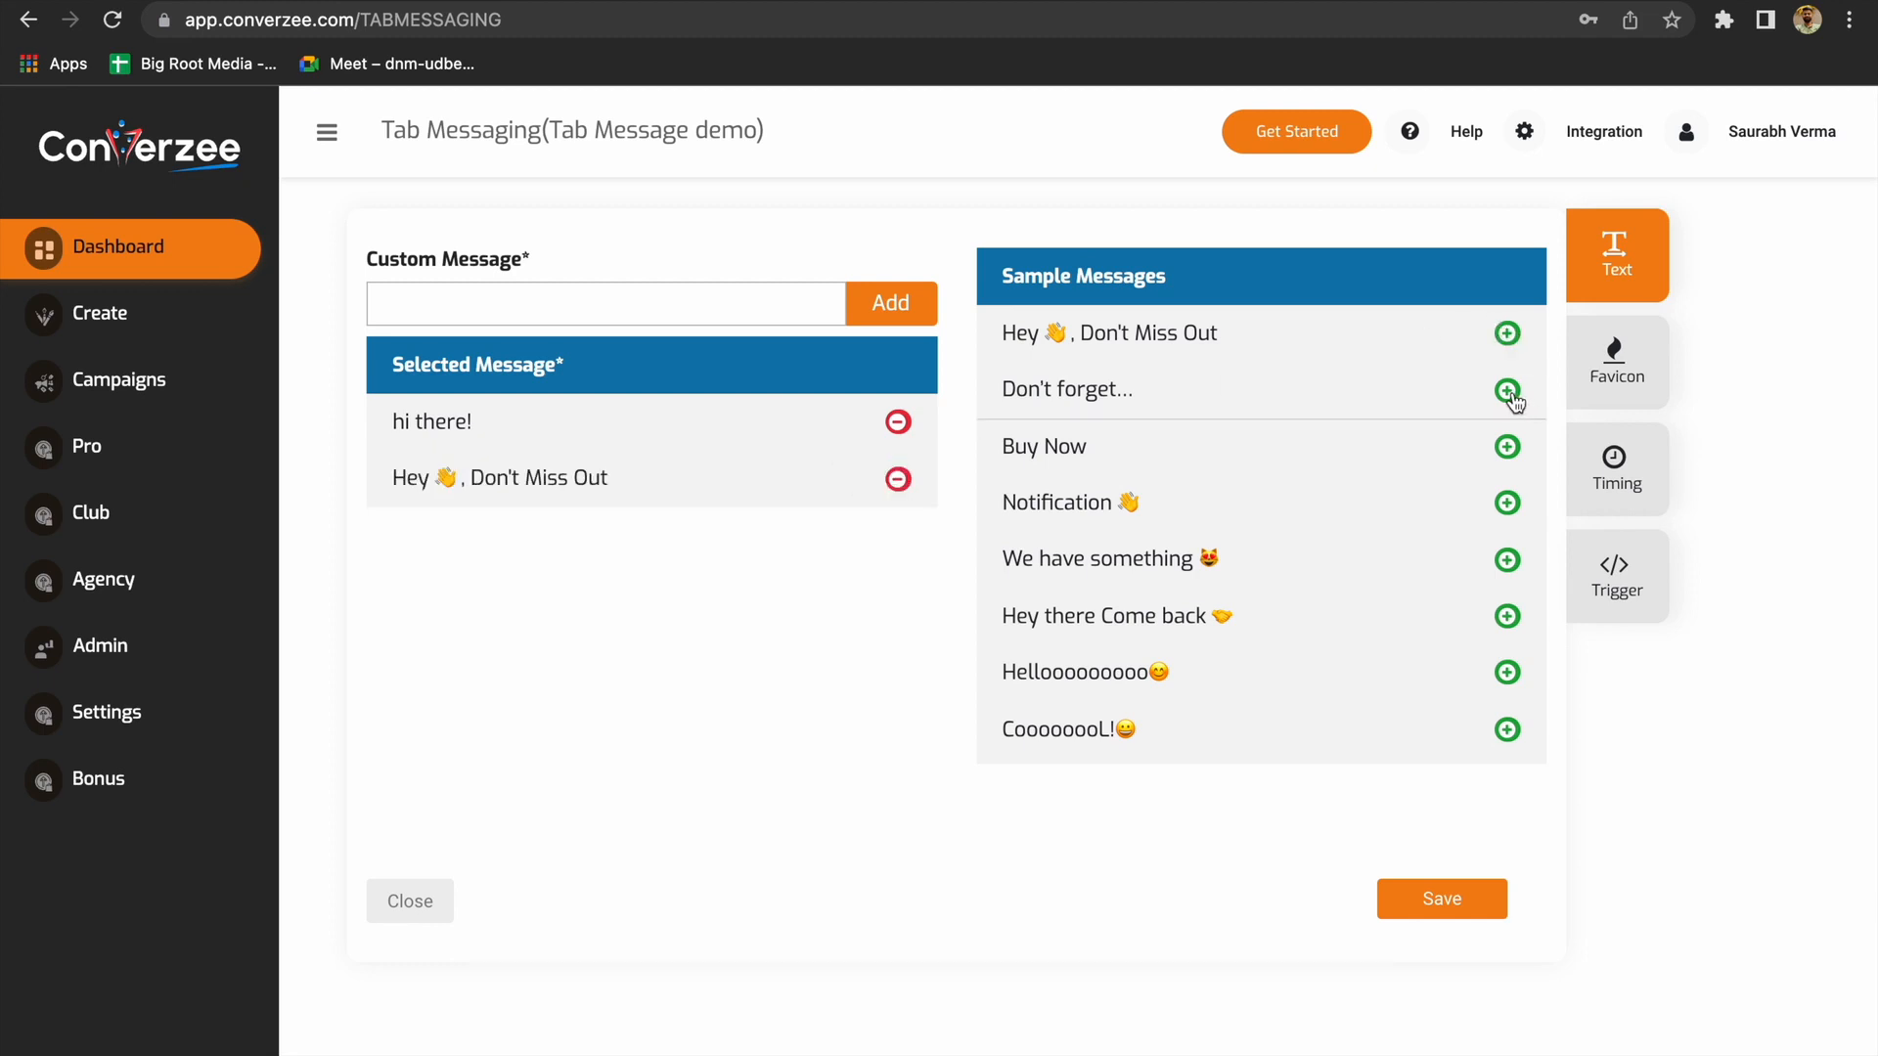
{"action": "left_click", "coordinate": [1507, 391]}
{"action": "left_click", "coordinate": [1507, 559]}
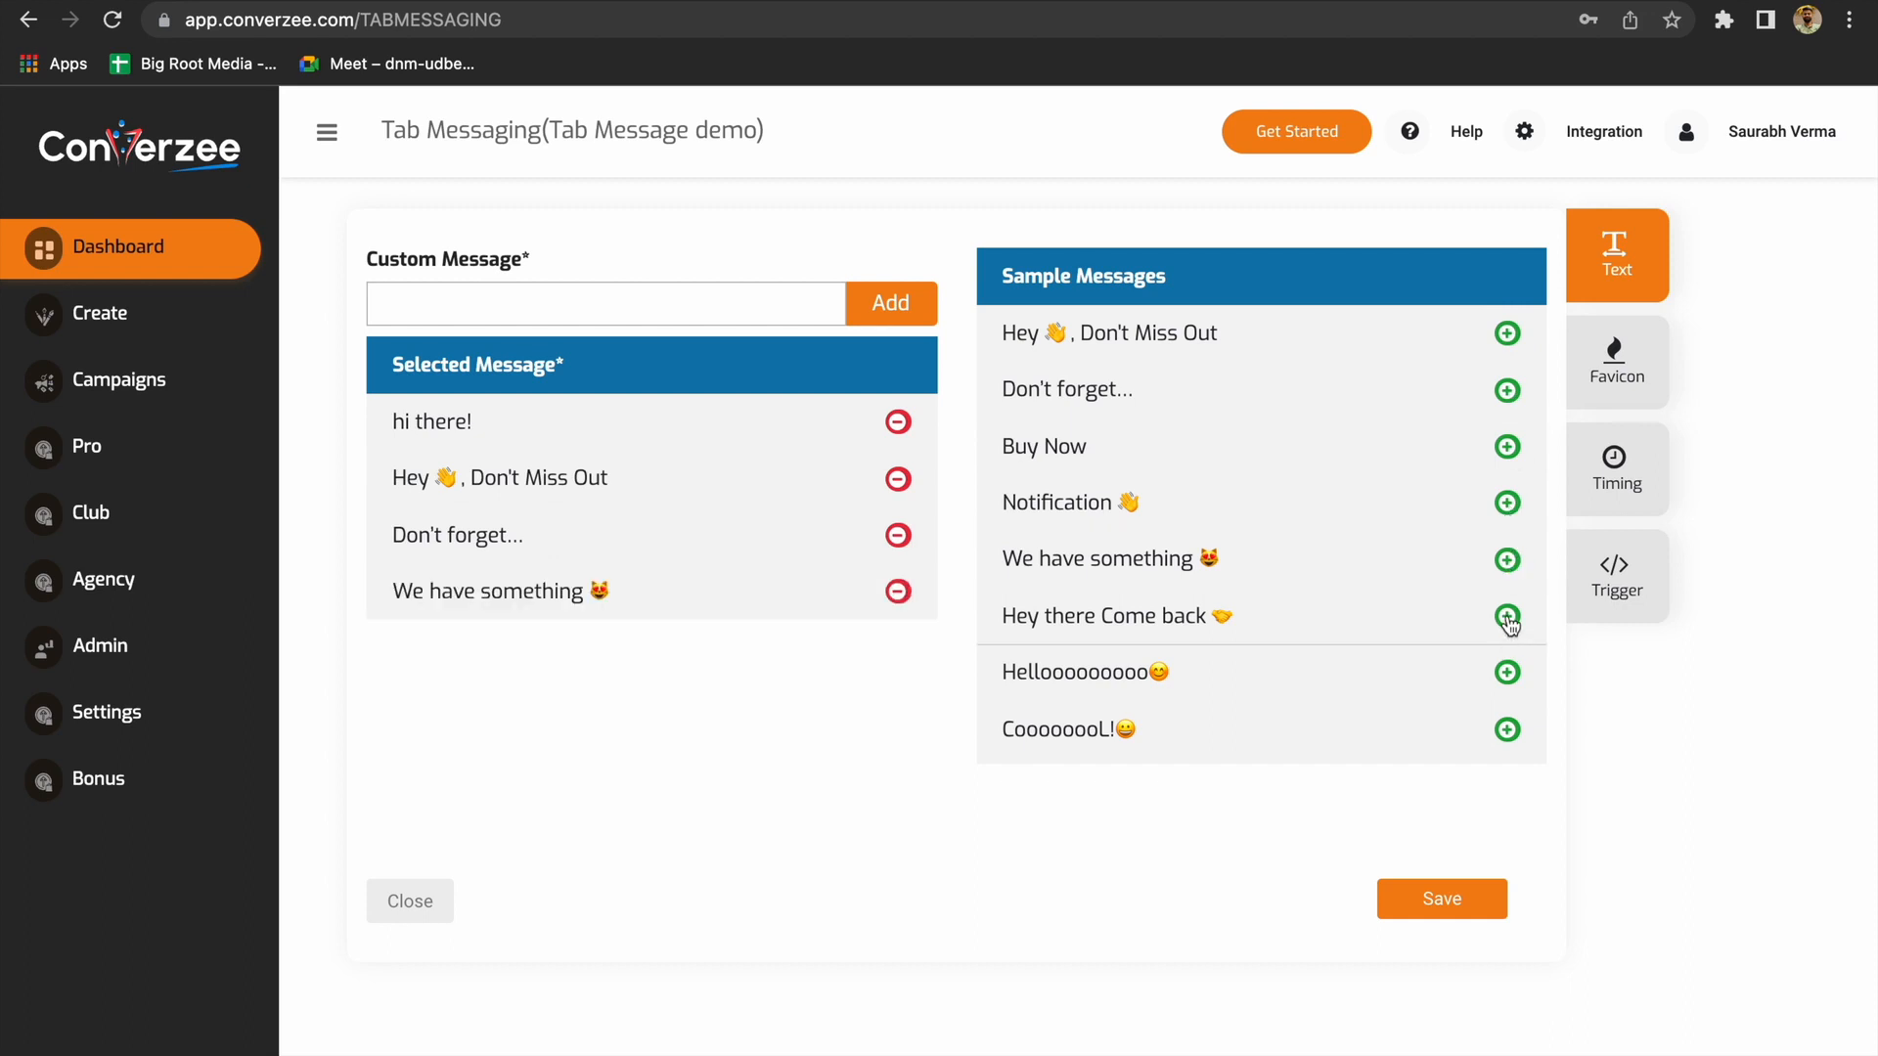
{"action": "left_click", "coordinate": [1507, 618]}
{"action": "left_click", "coordinate": [1507, 673]}
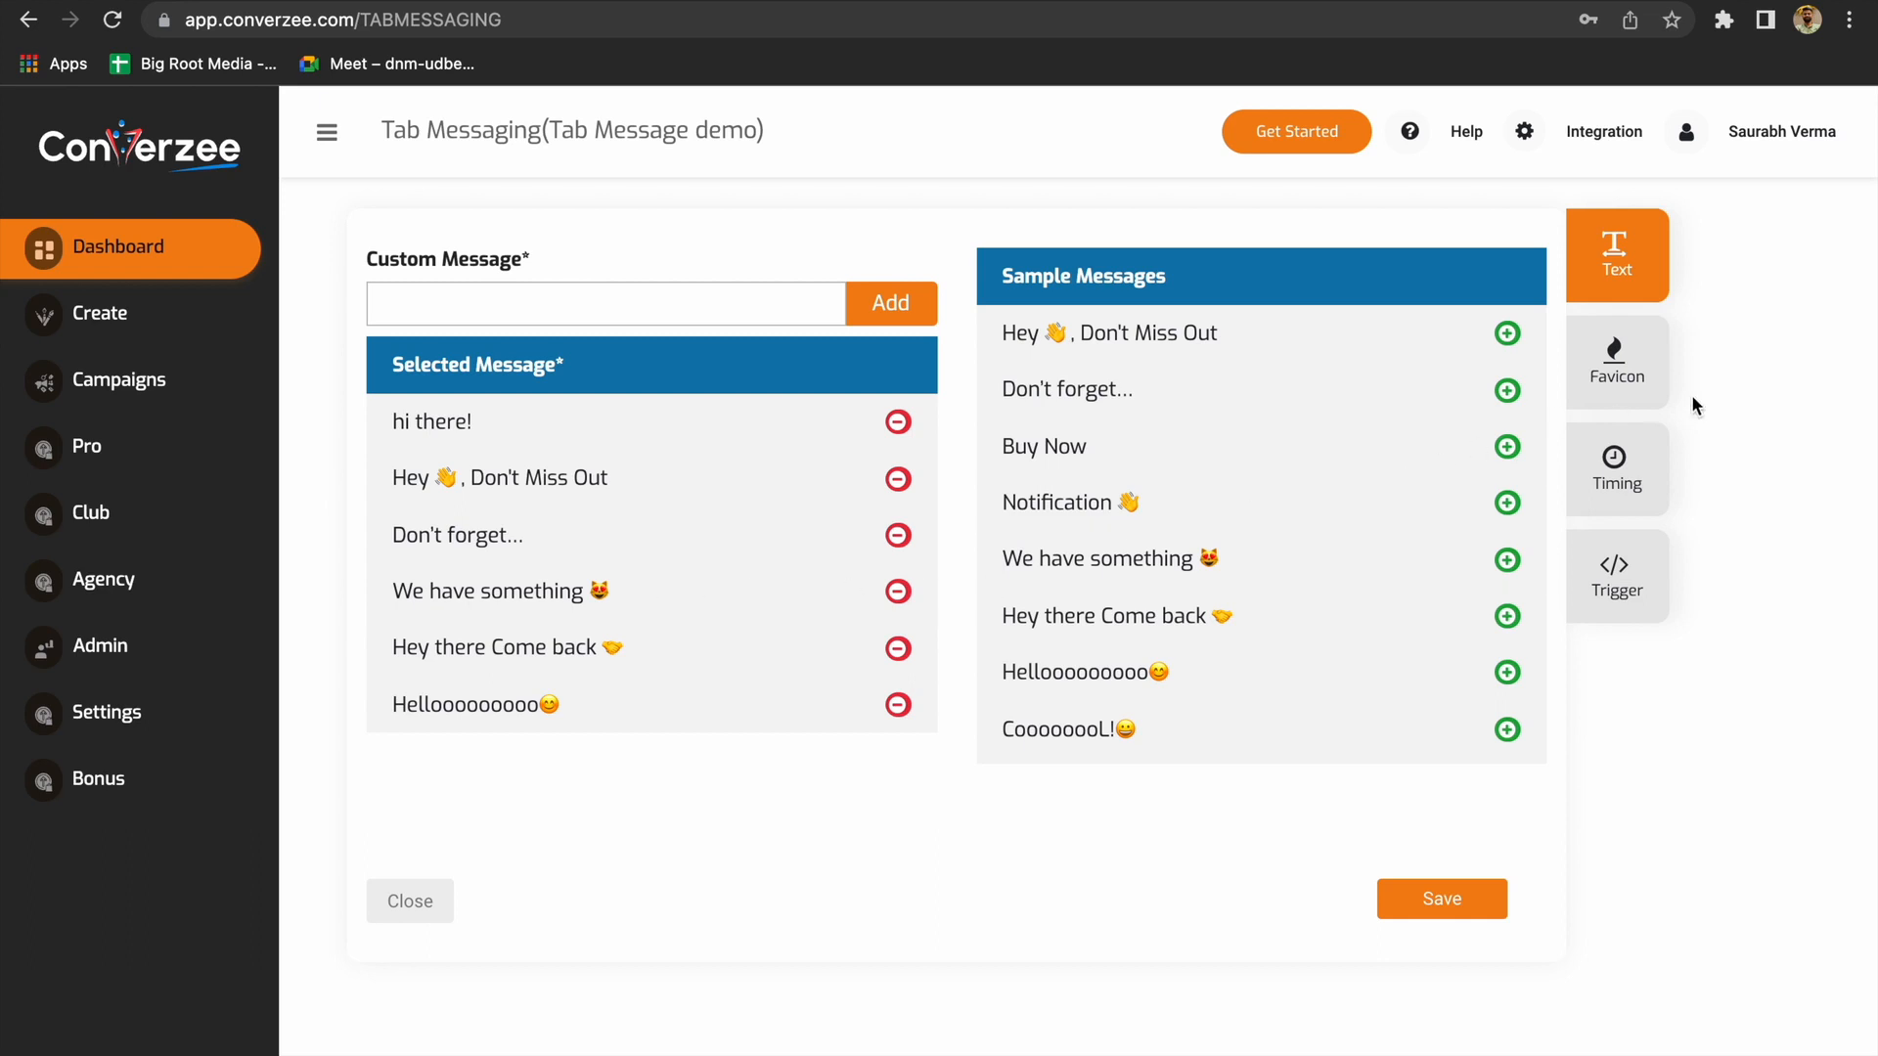
Choose the orange and yellow rosette emoji as the campaign's favicon
{"action": "left_click", "coordinate": [1640, 366]}
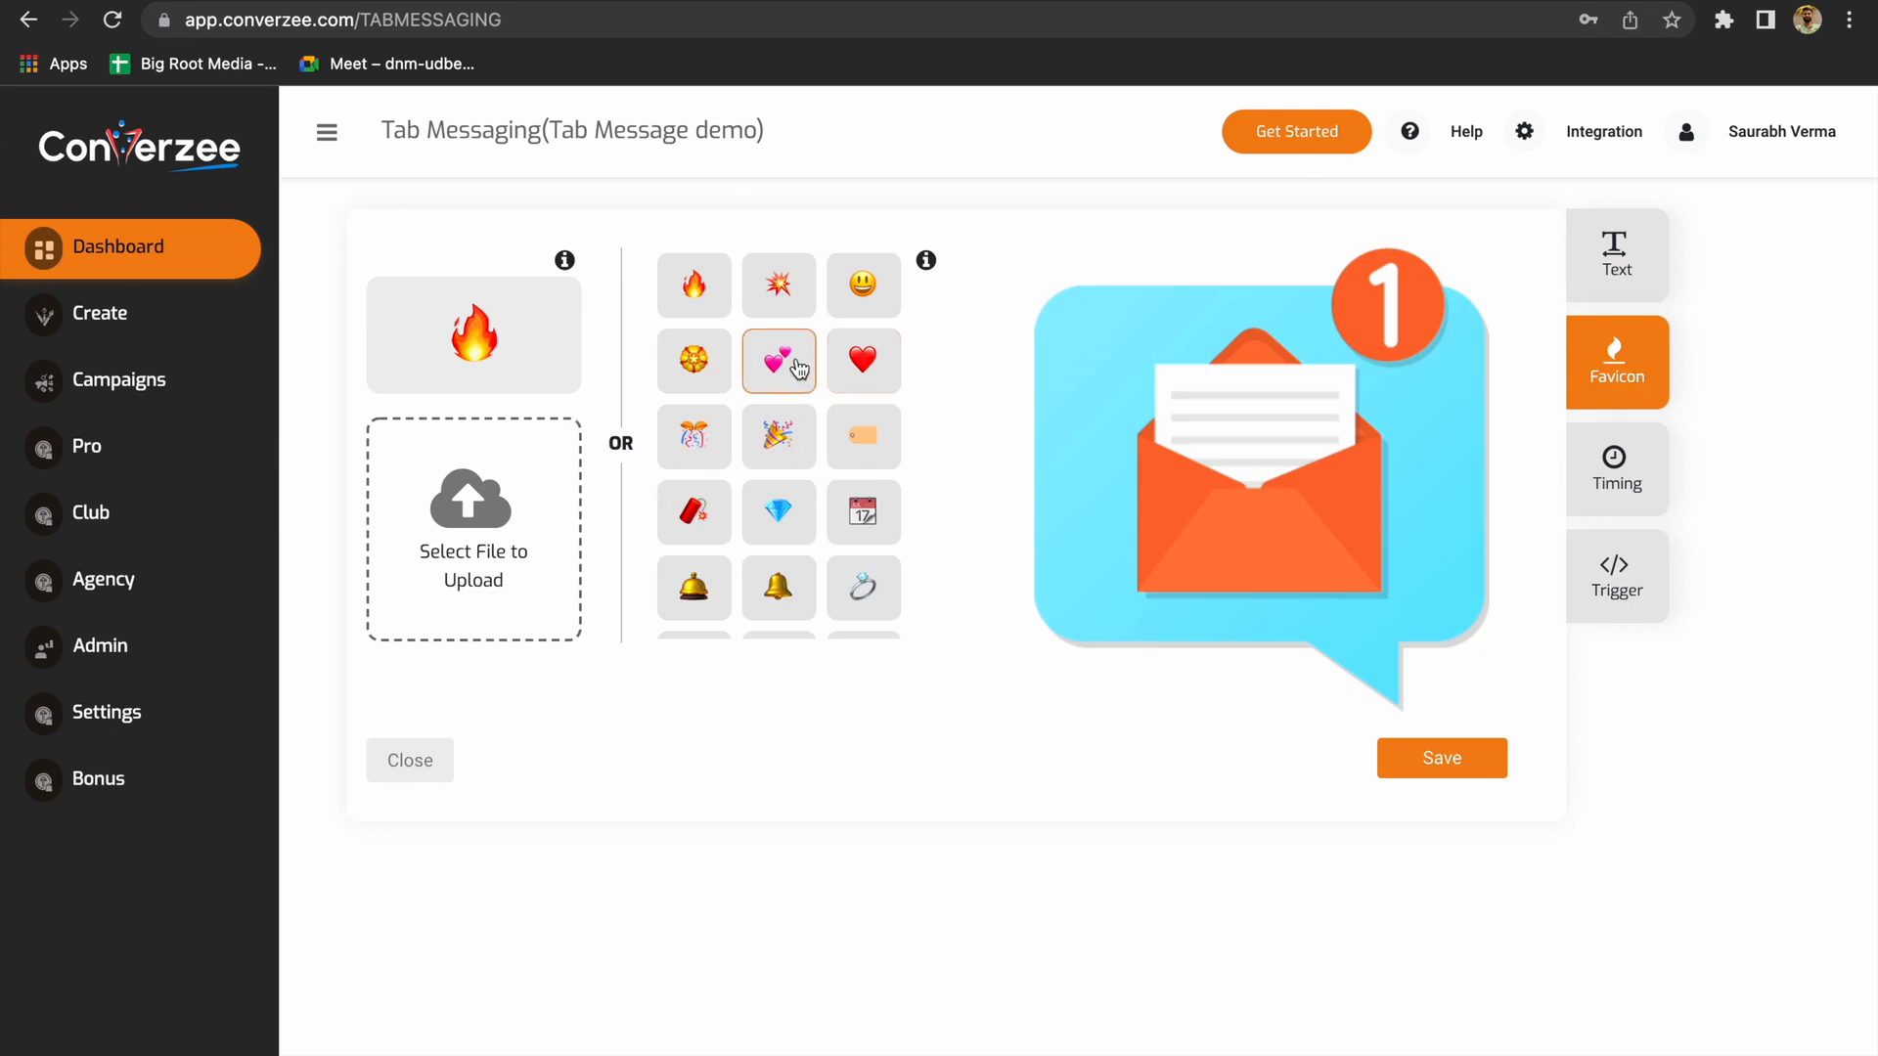
{"action": "left_click", "coordinate": [690, 372]}
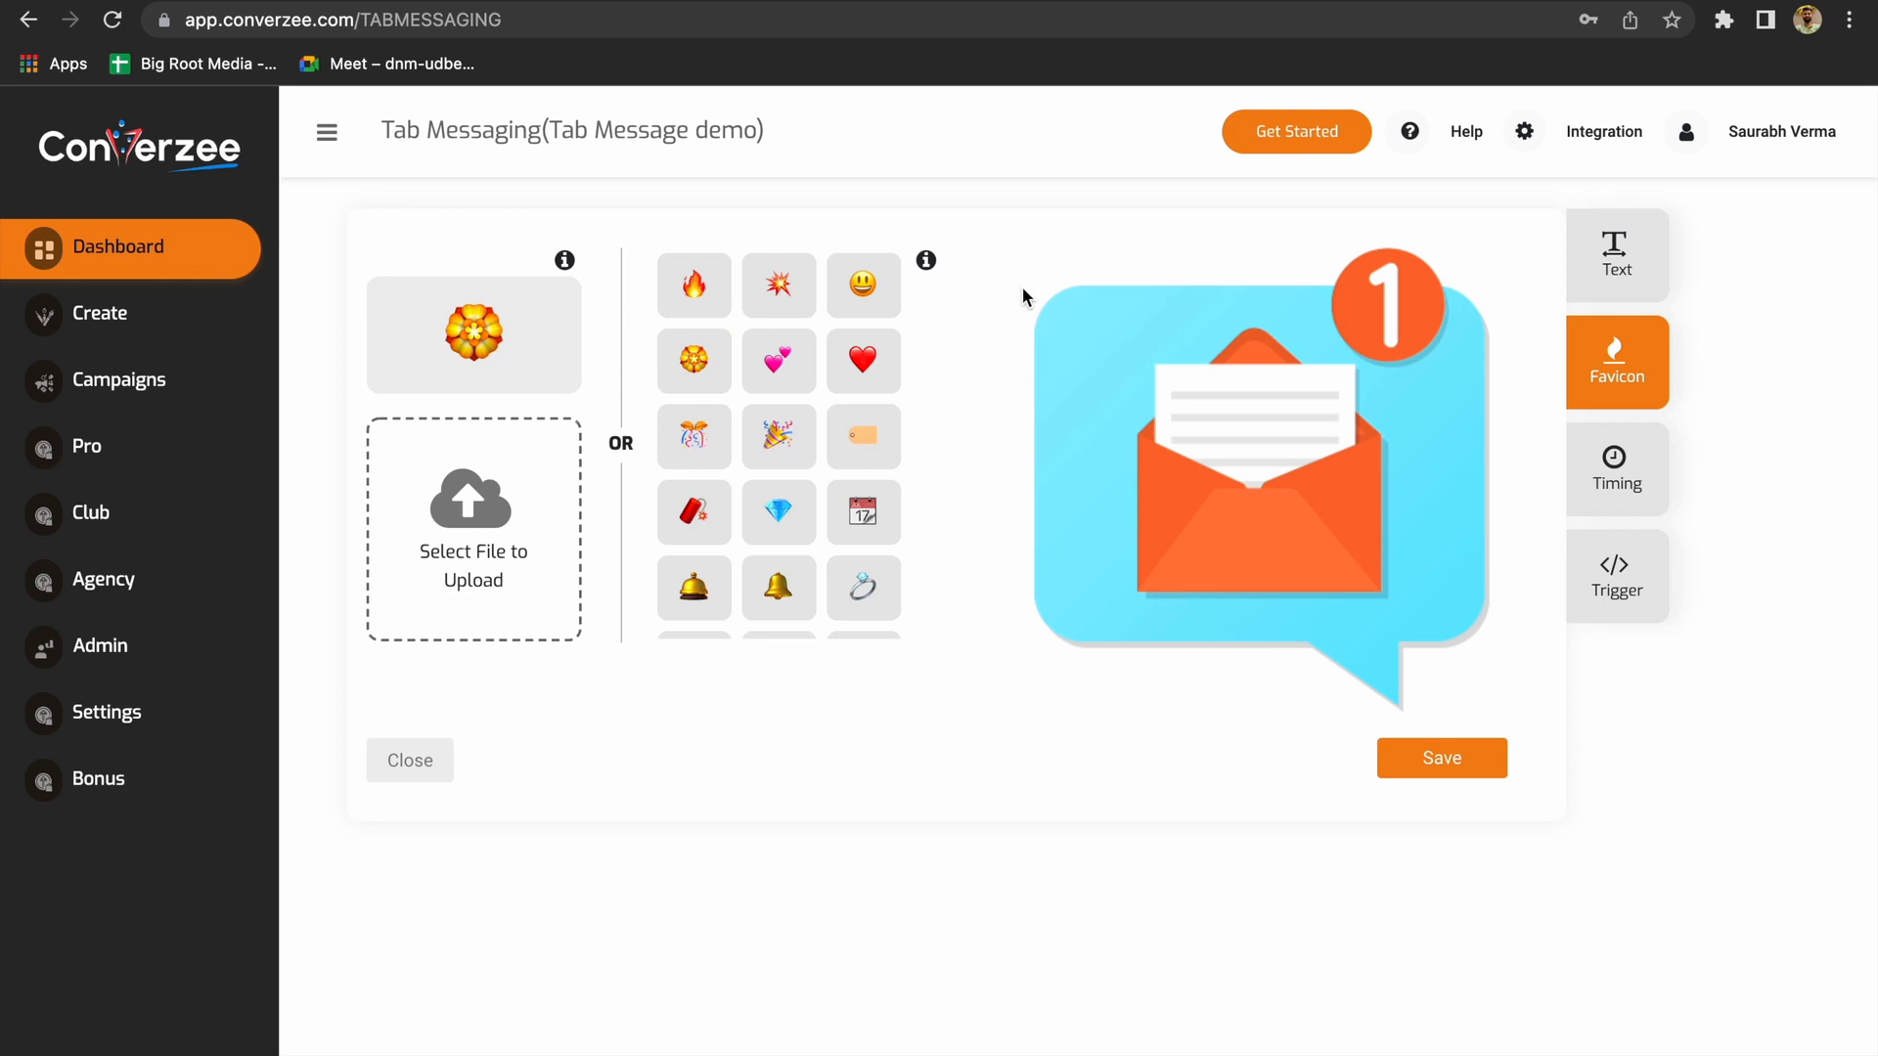
Review the two message time fields in the Timing settings and turn on the campaign's sound
{"action": "left_click", "coordinate": [1646, 480]}
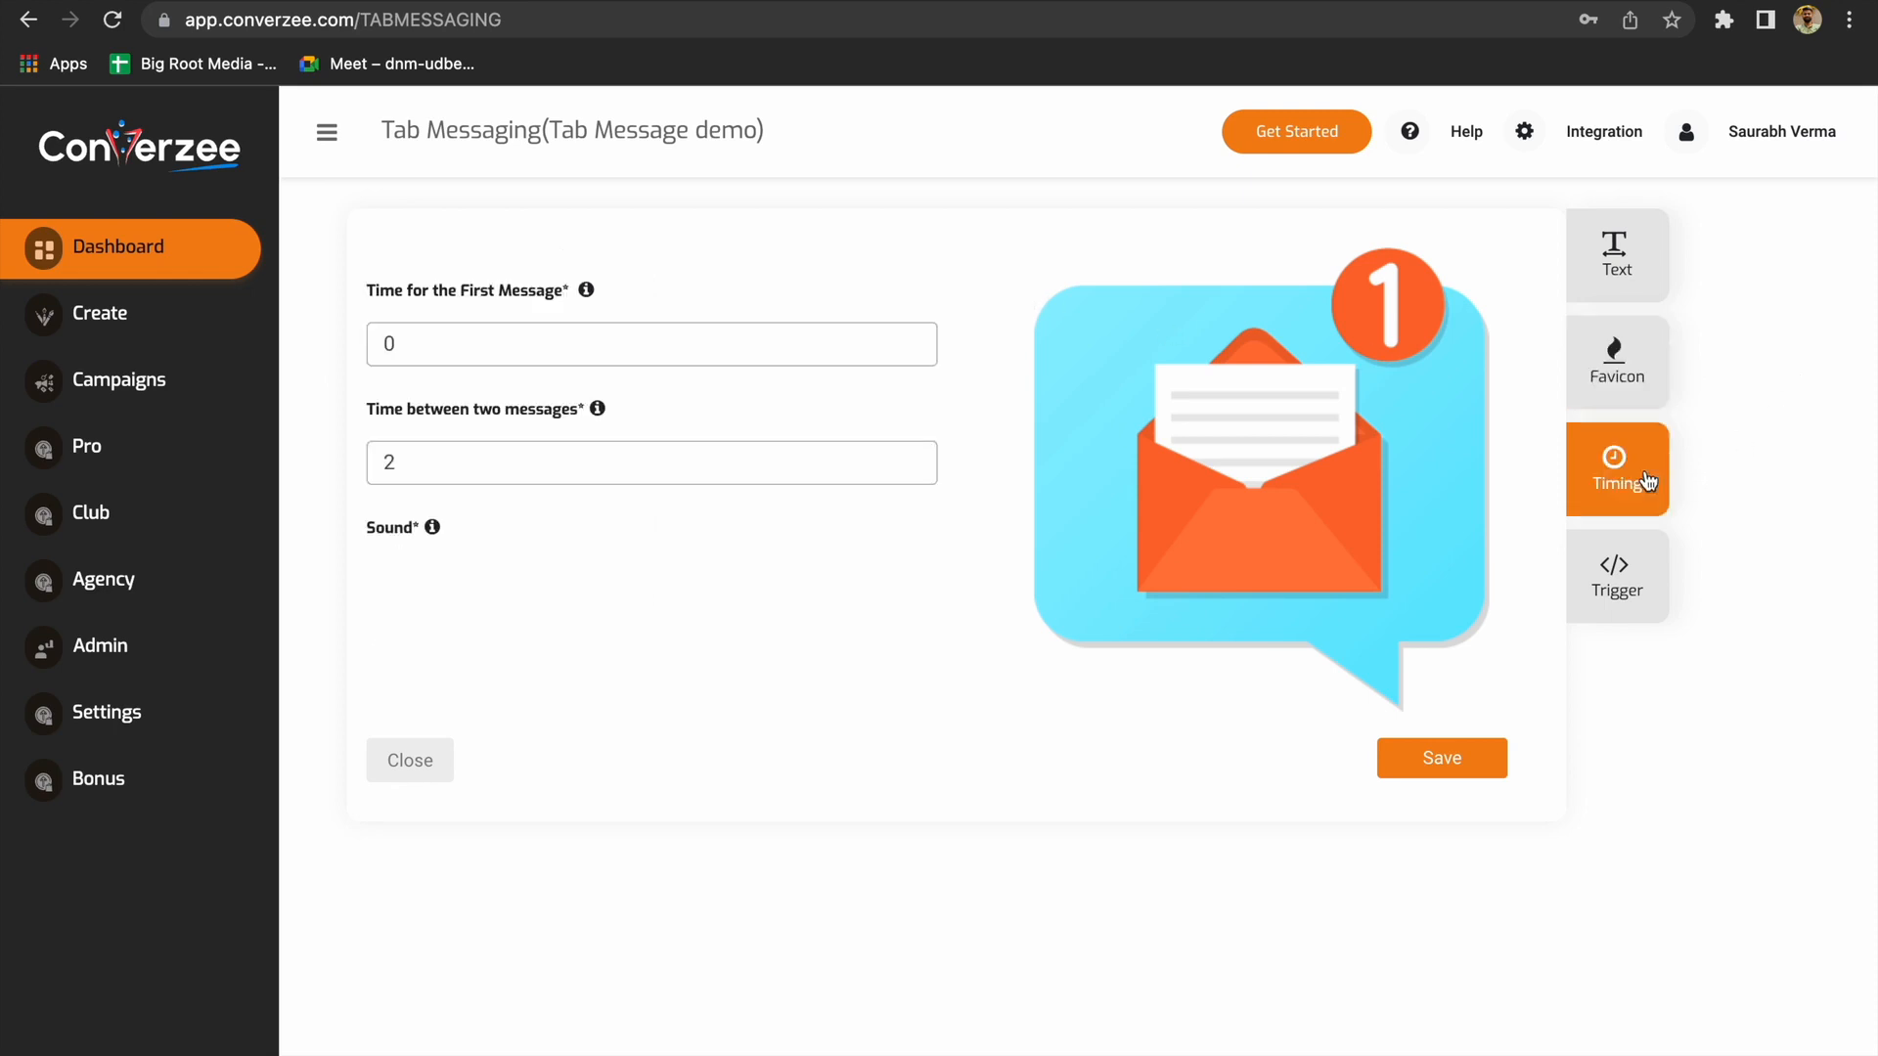
{"action": "left_click", "coordinate": [594, 352]}
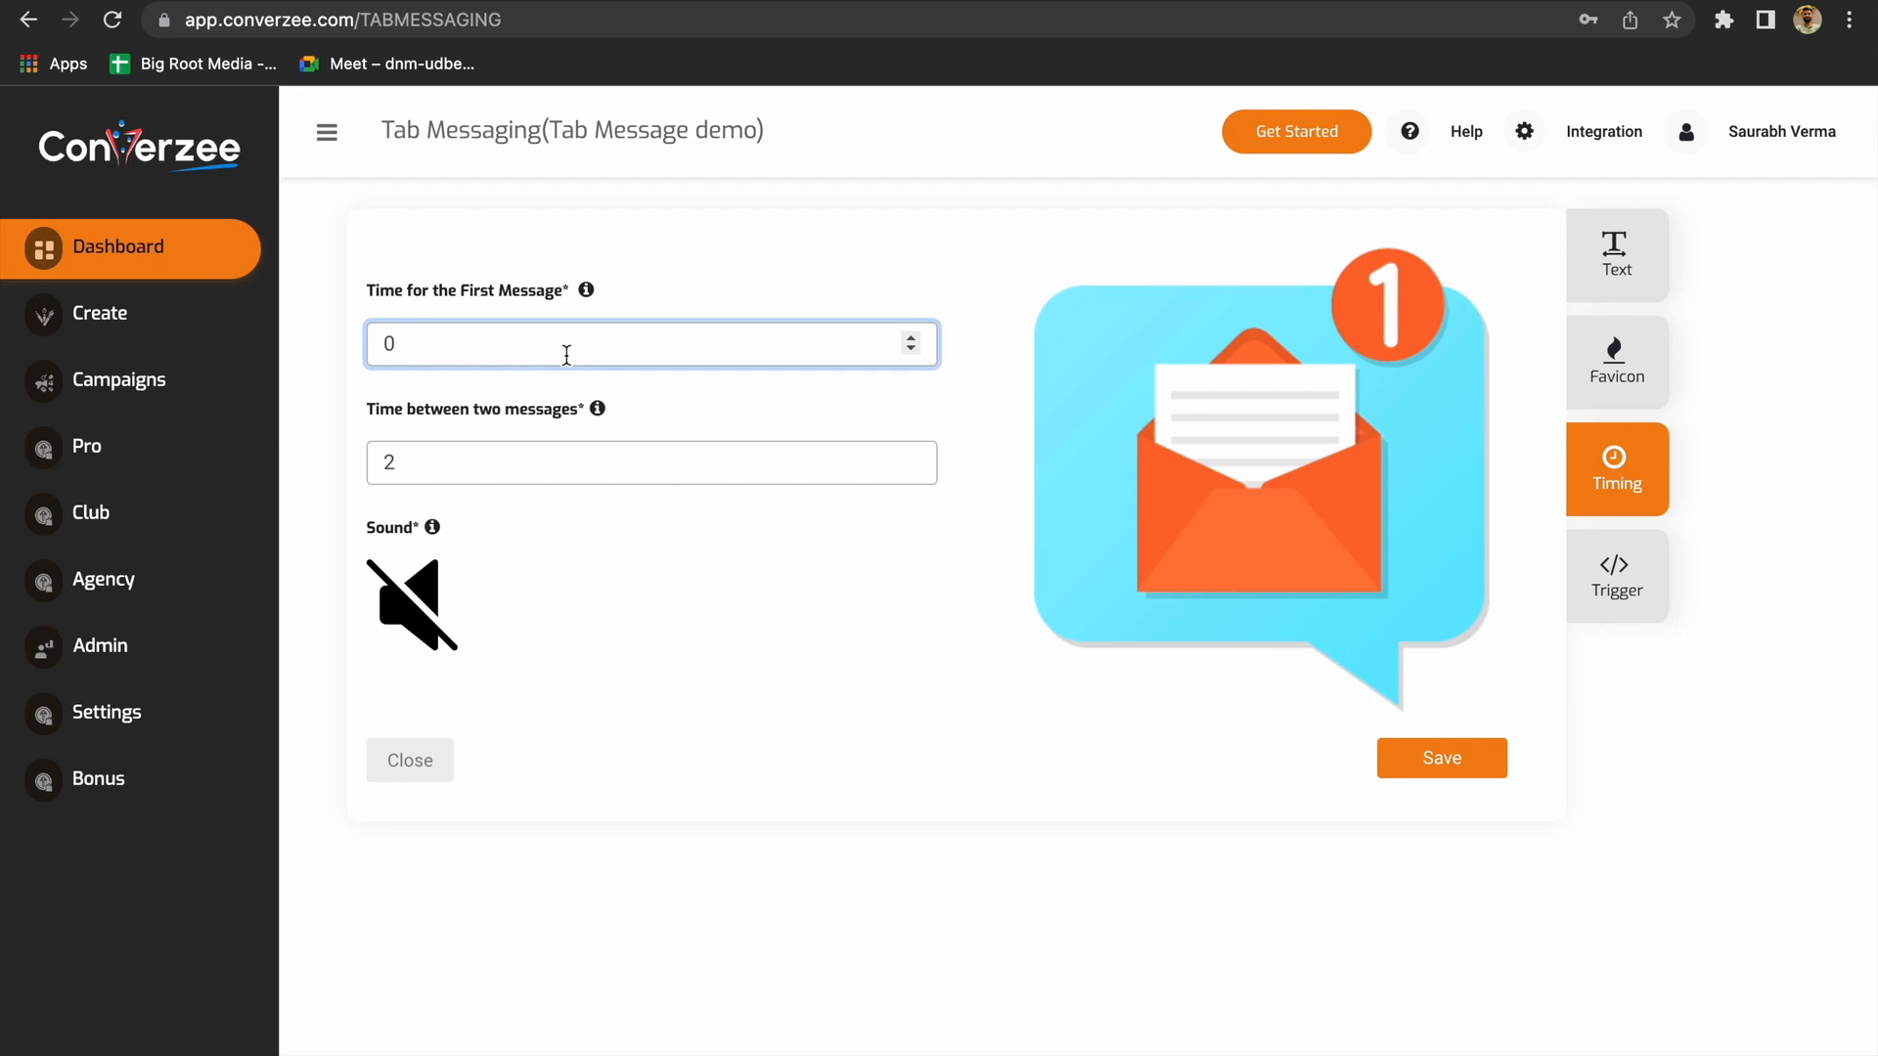
{"action": "left_click", "coordinate": [569, 446]}
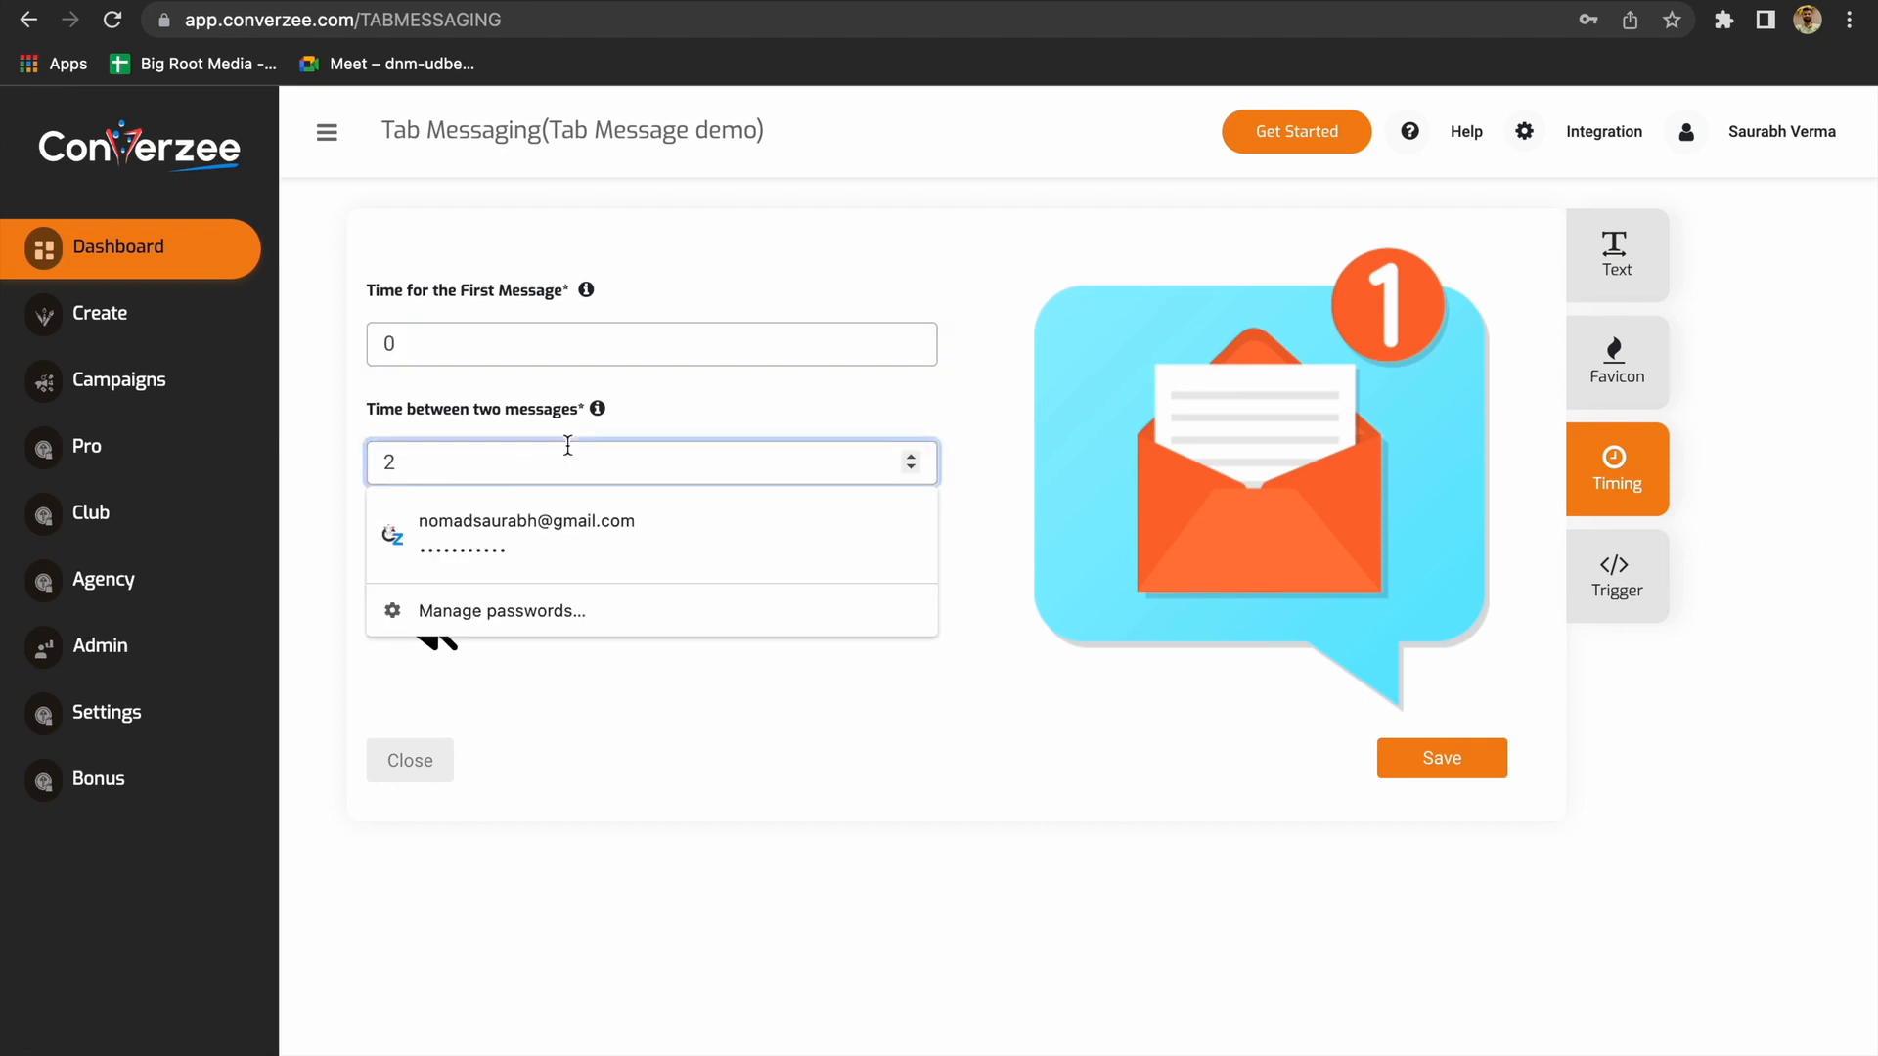
{"action": "left_click", "coordinate": [676, 417]}
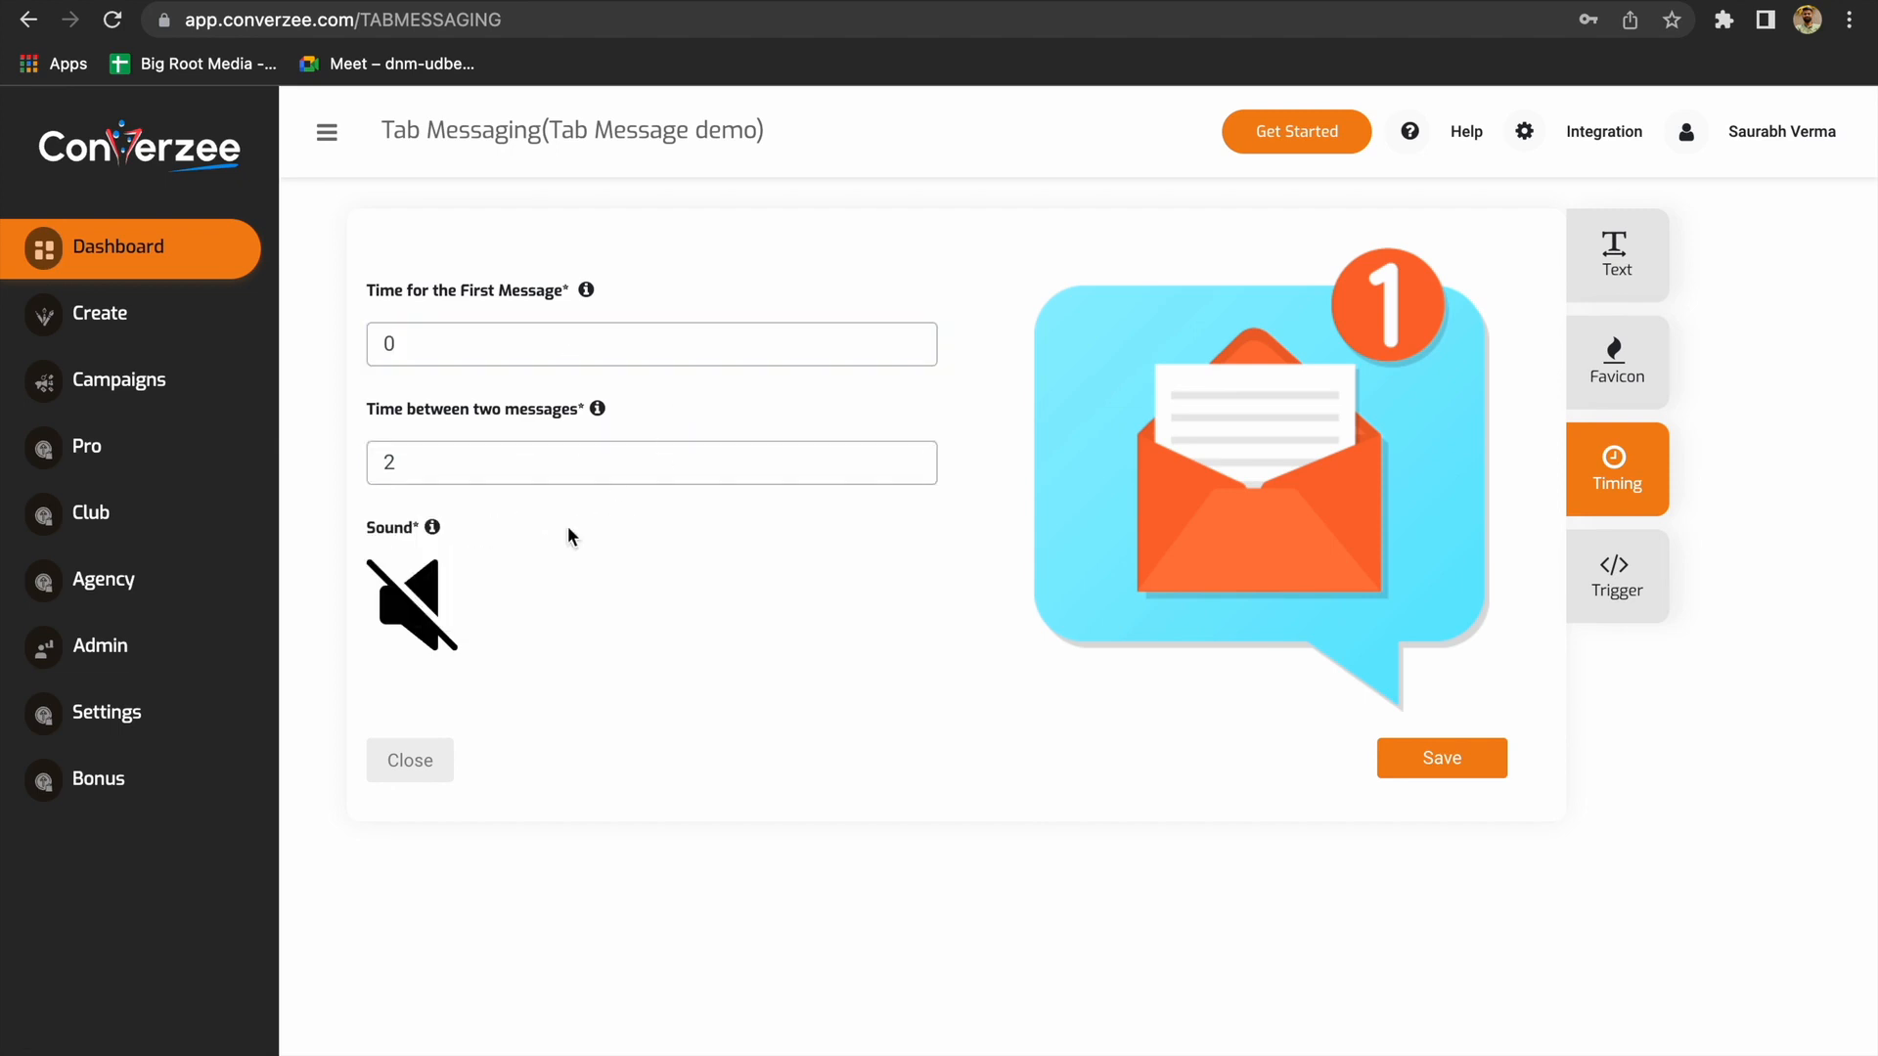
{"action": "left_click", "coordinate": [410, 604]}
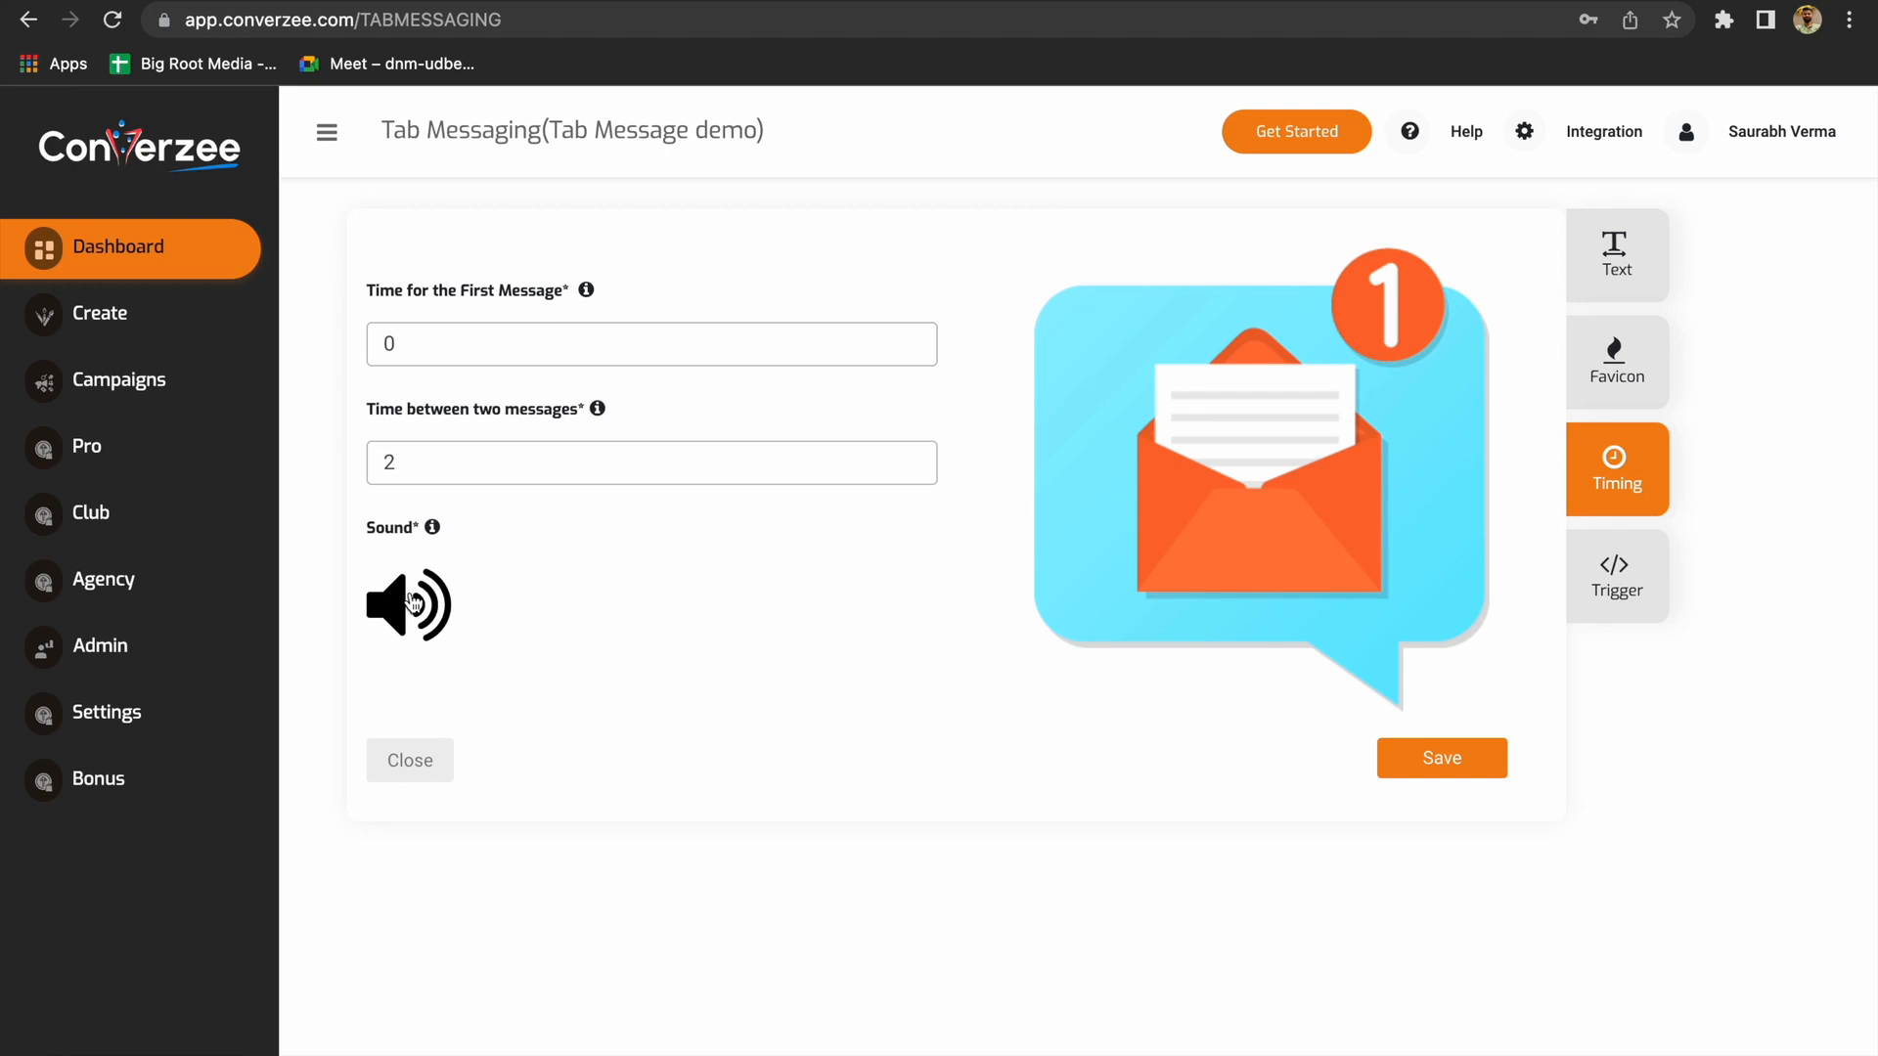
Copy the address of the demo page and enter it as the trigger's Include URL with the Contains rule
{"action": "left_click", "coordinate": [1646, 584]}
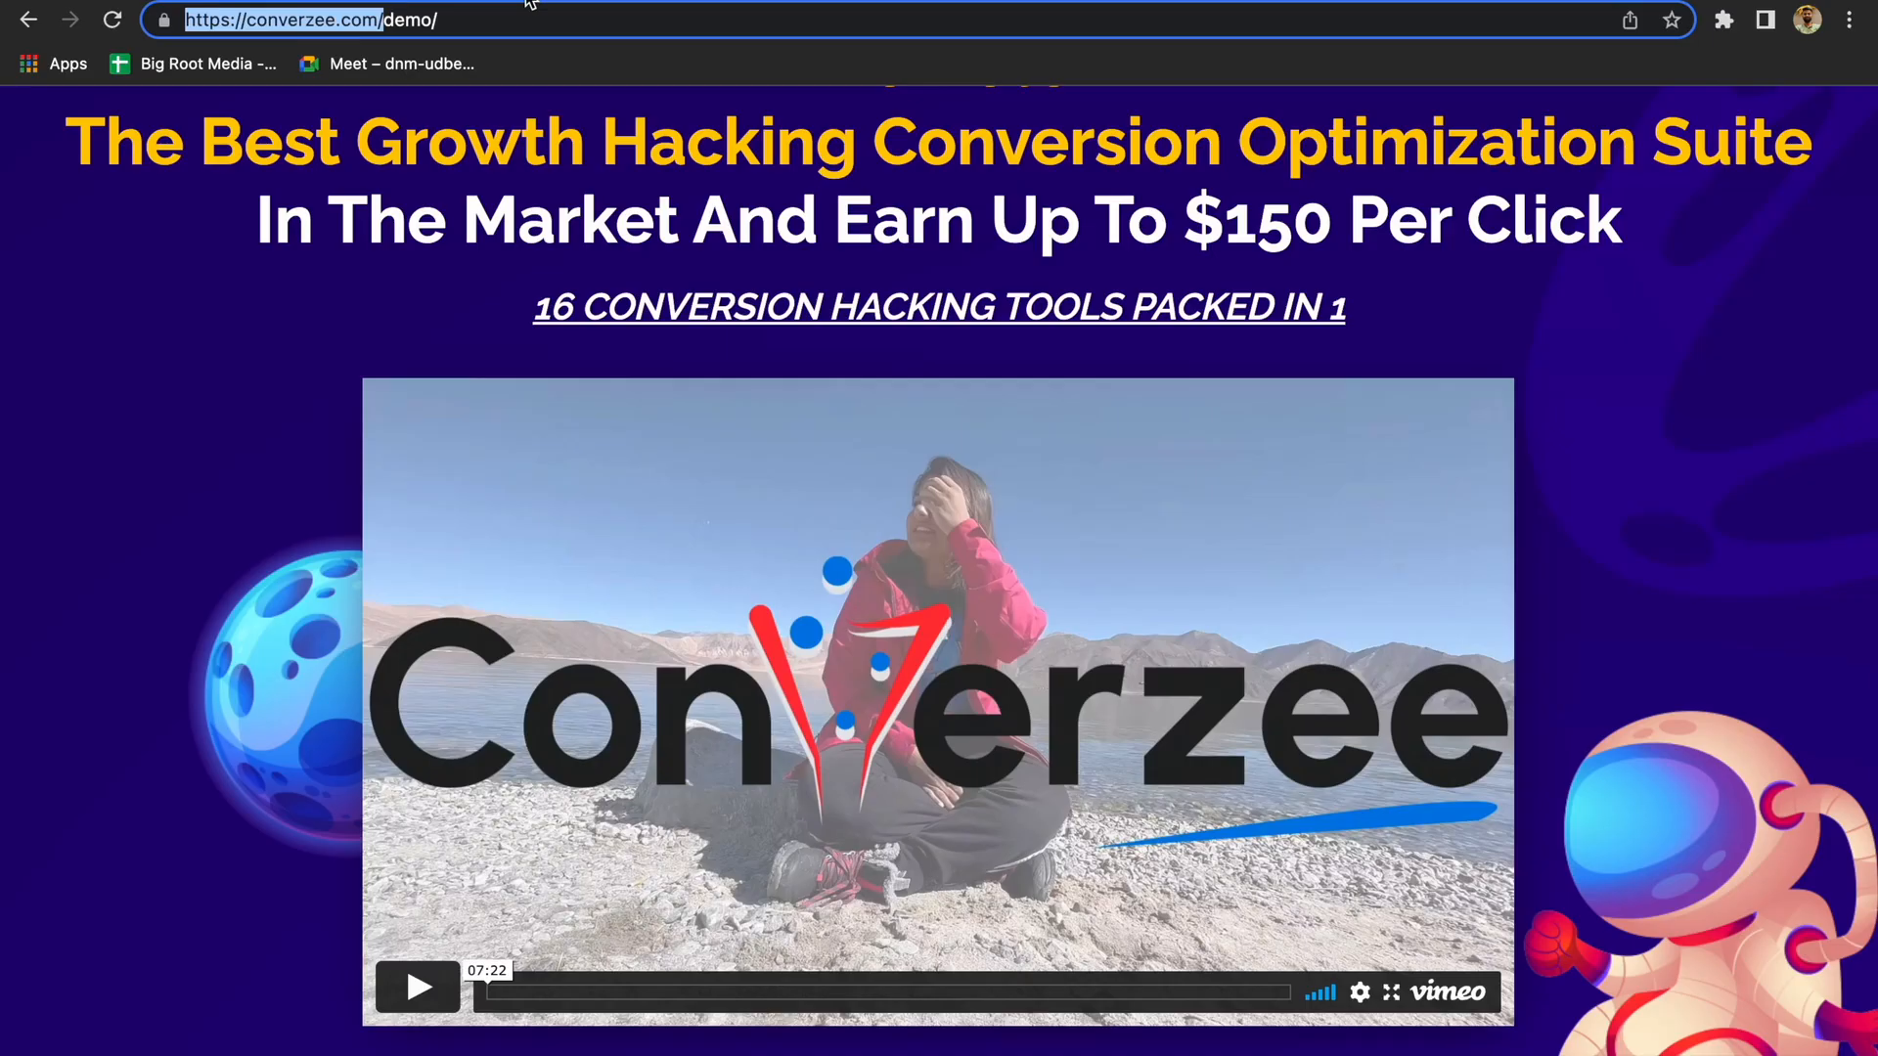
{"action": "left_click", "coordinate": [512, 17]}
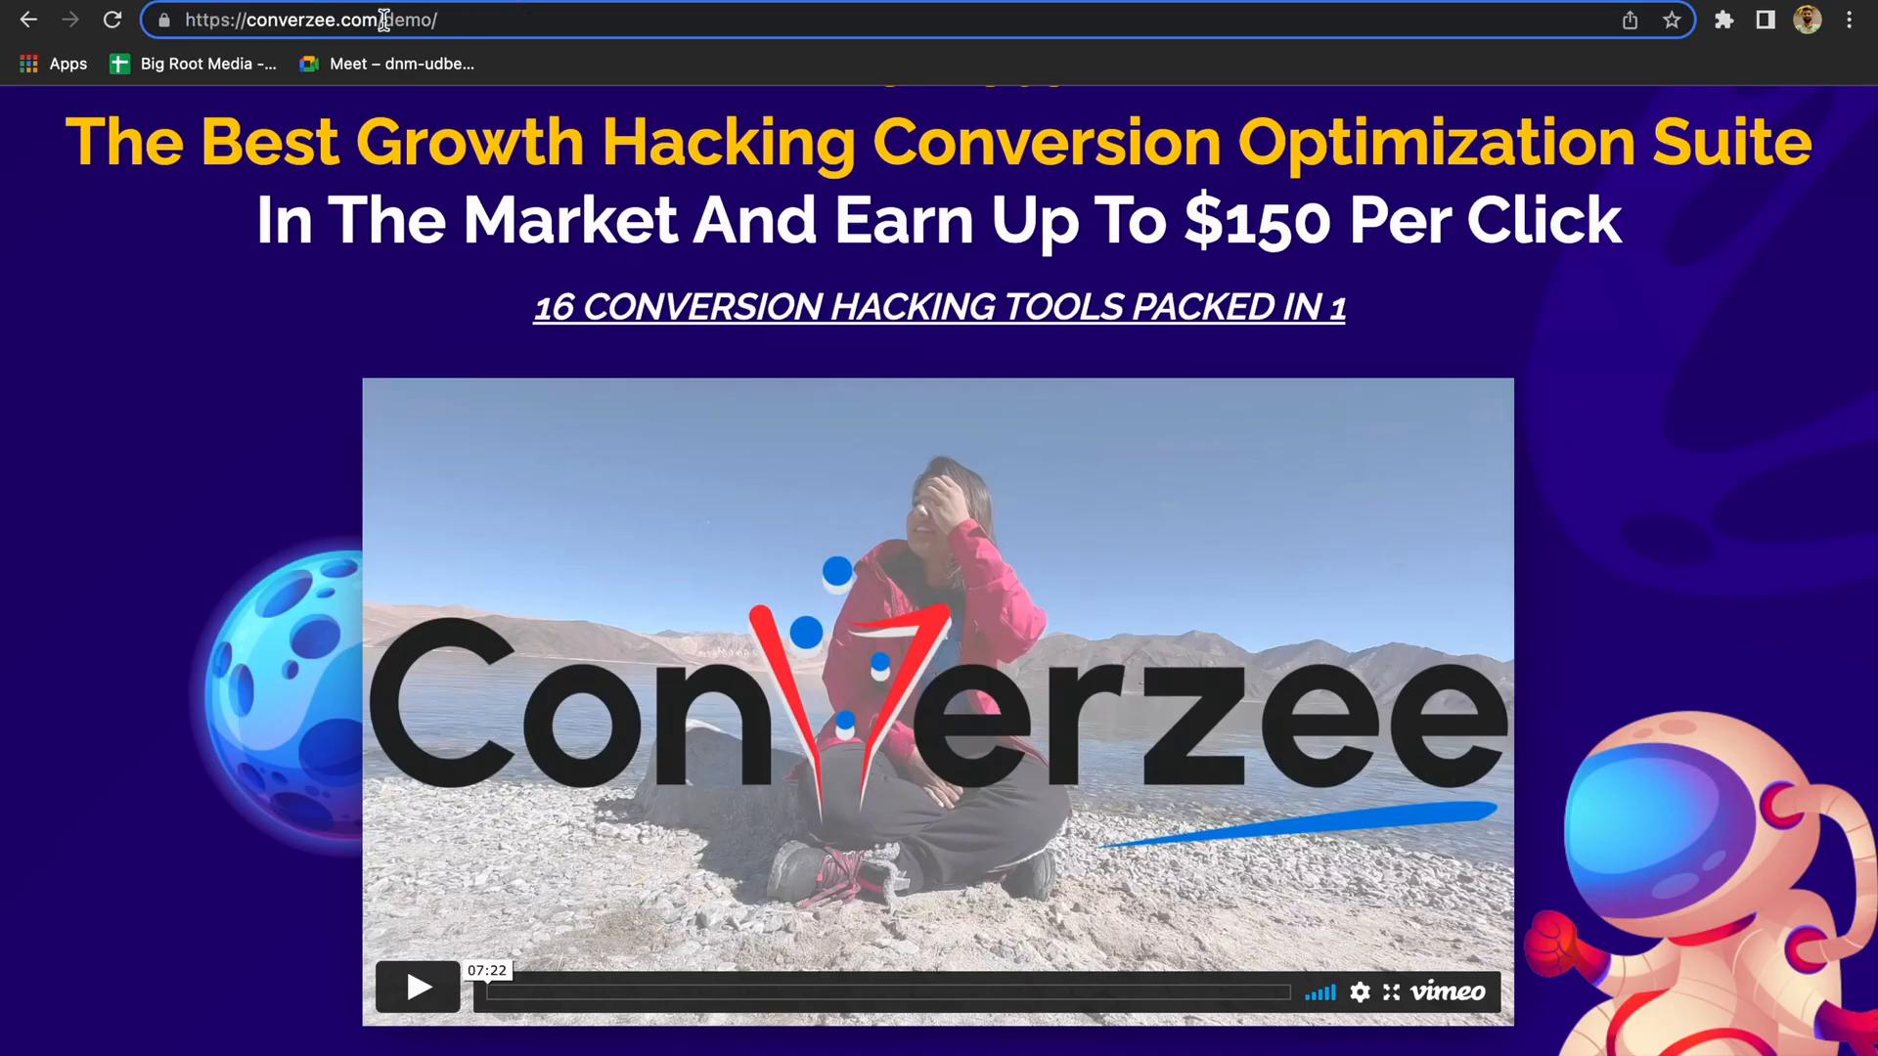
{"action": "left_click_drag", "start_coordinate": [382, 19], "coordinate": [230, 8]}
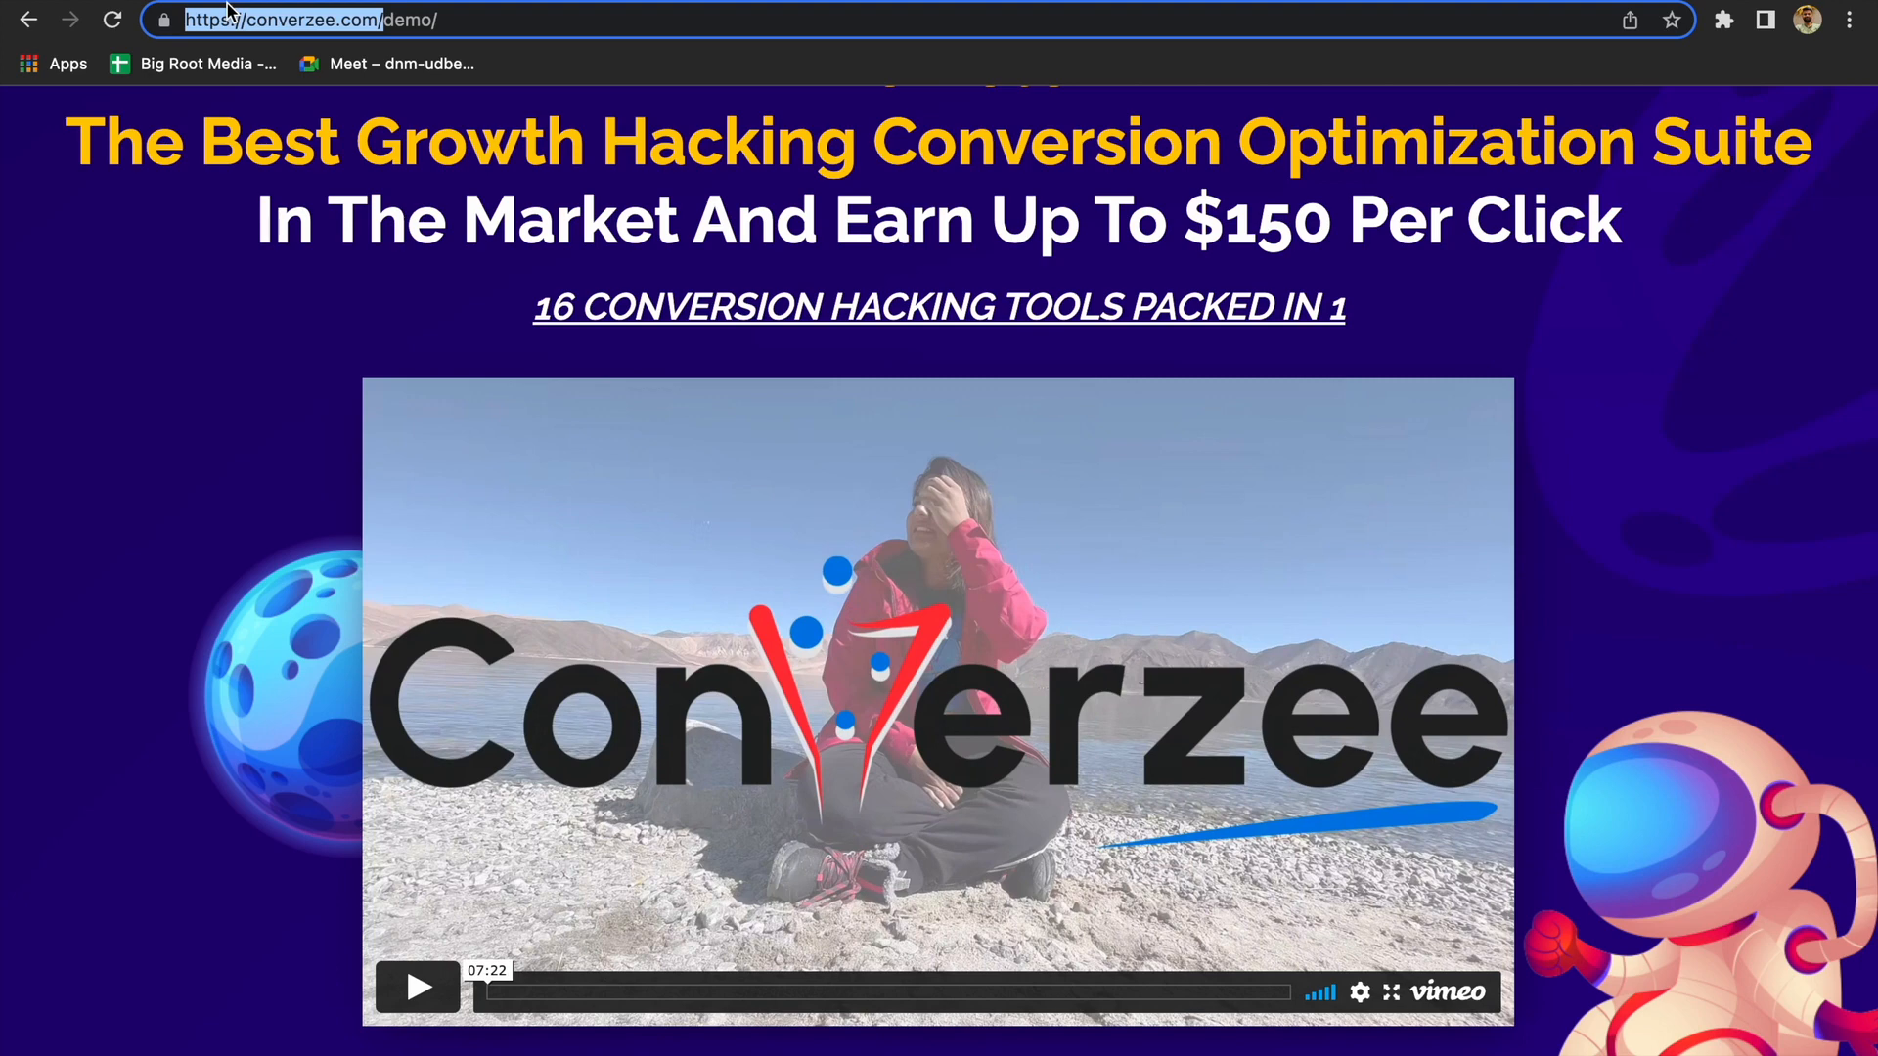
{"action": "key", "text": "super+a"}
{"action": "left_click", "coordinate": [443, 23]}
{"action": "key", "text": "super+a"}
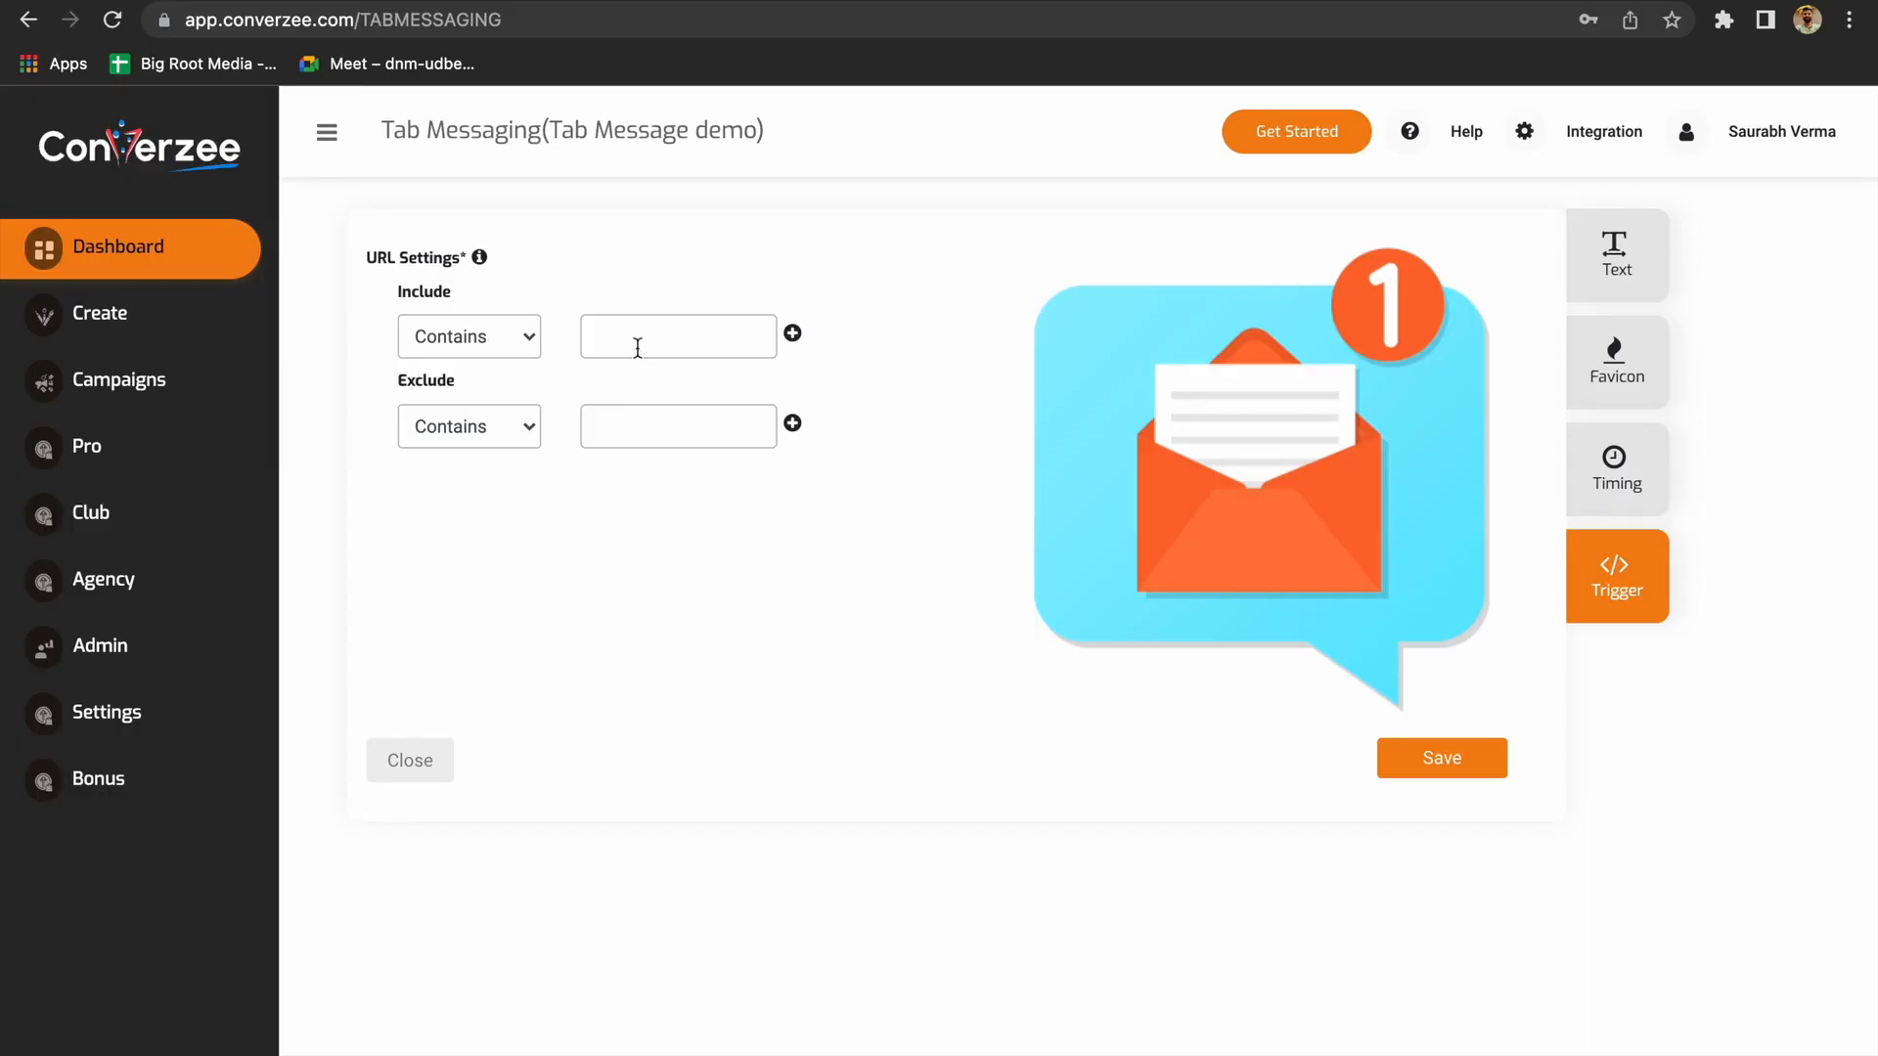
{"action": "left_click", "coordinate": [637, 347]}
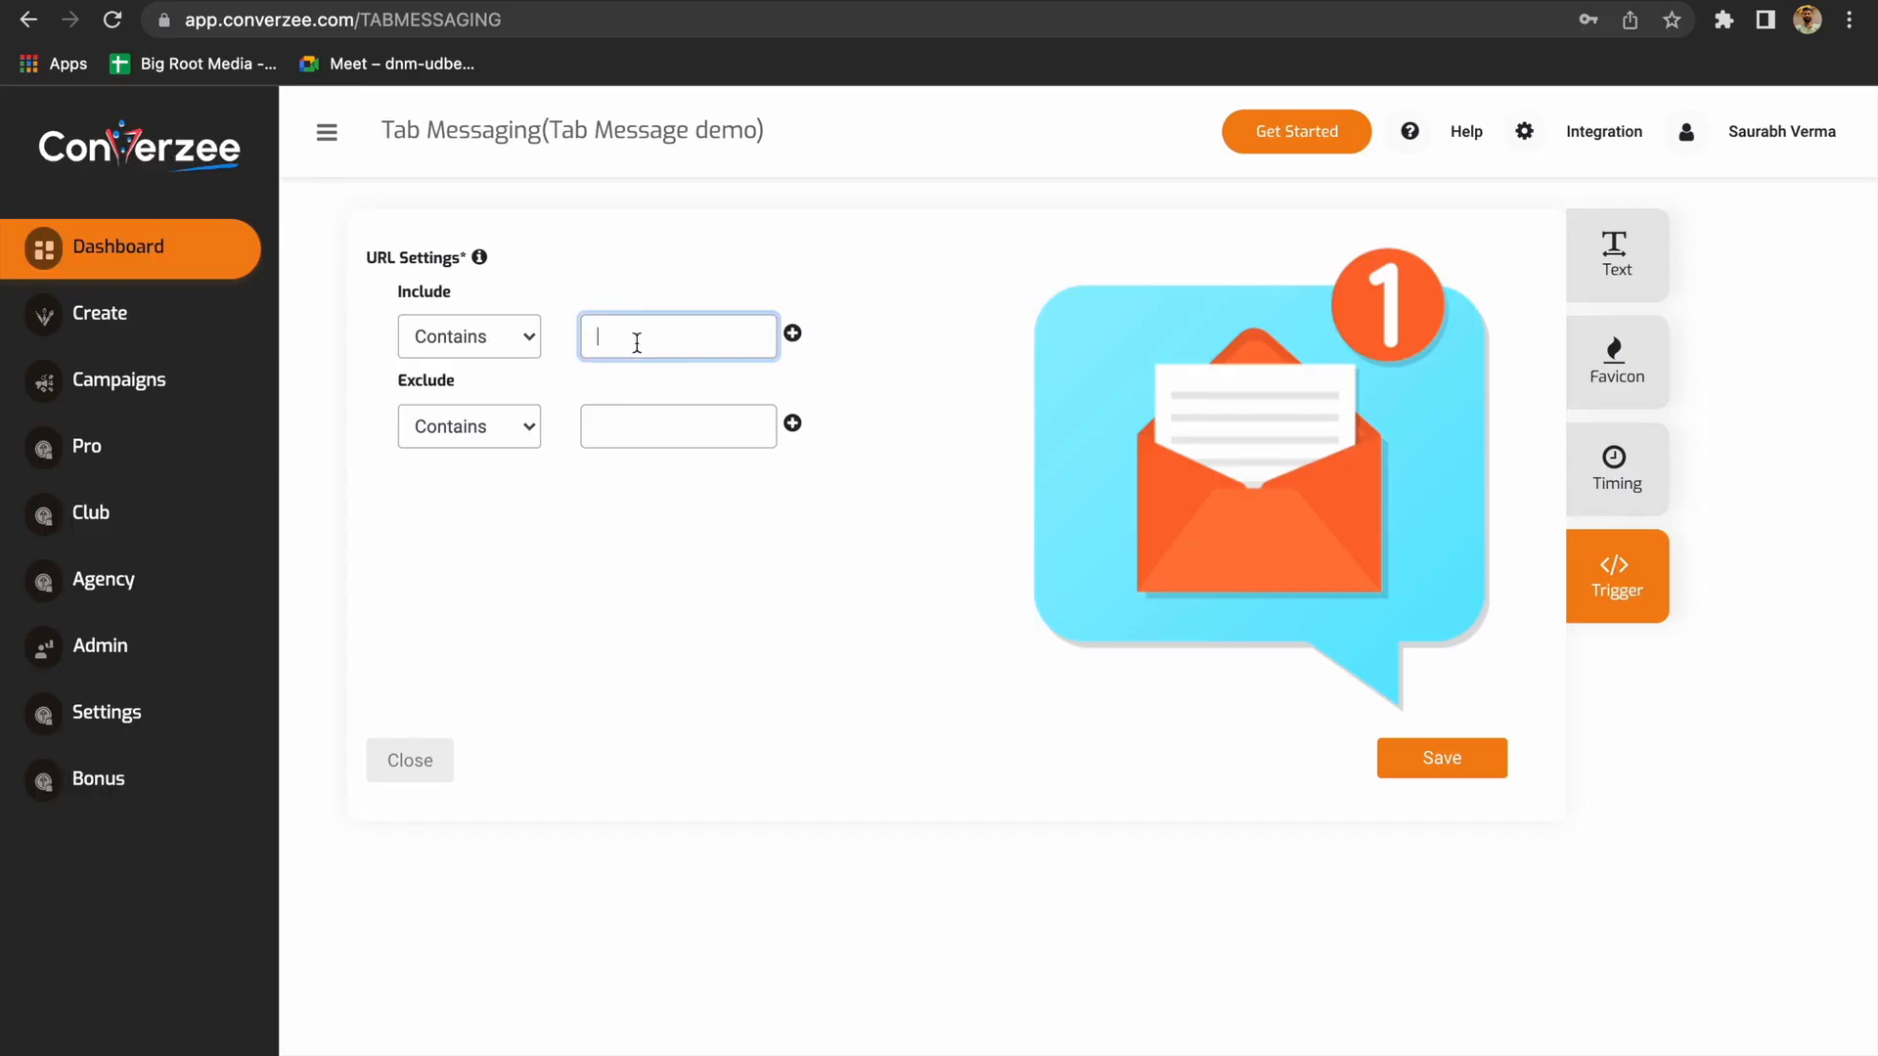
{"action": "type", "text": "/converzee.com/demo/"}
Save the Tab Messaging campaign, acknowledge the save confirmation, and reload the converzee.com/demo/ page
{"action": "left_click", "coordinate": [1445, 759]}
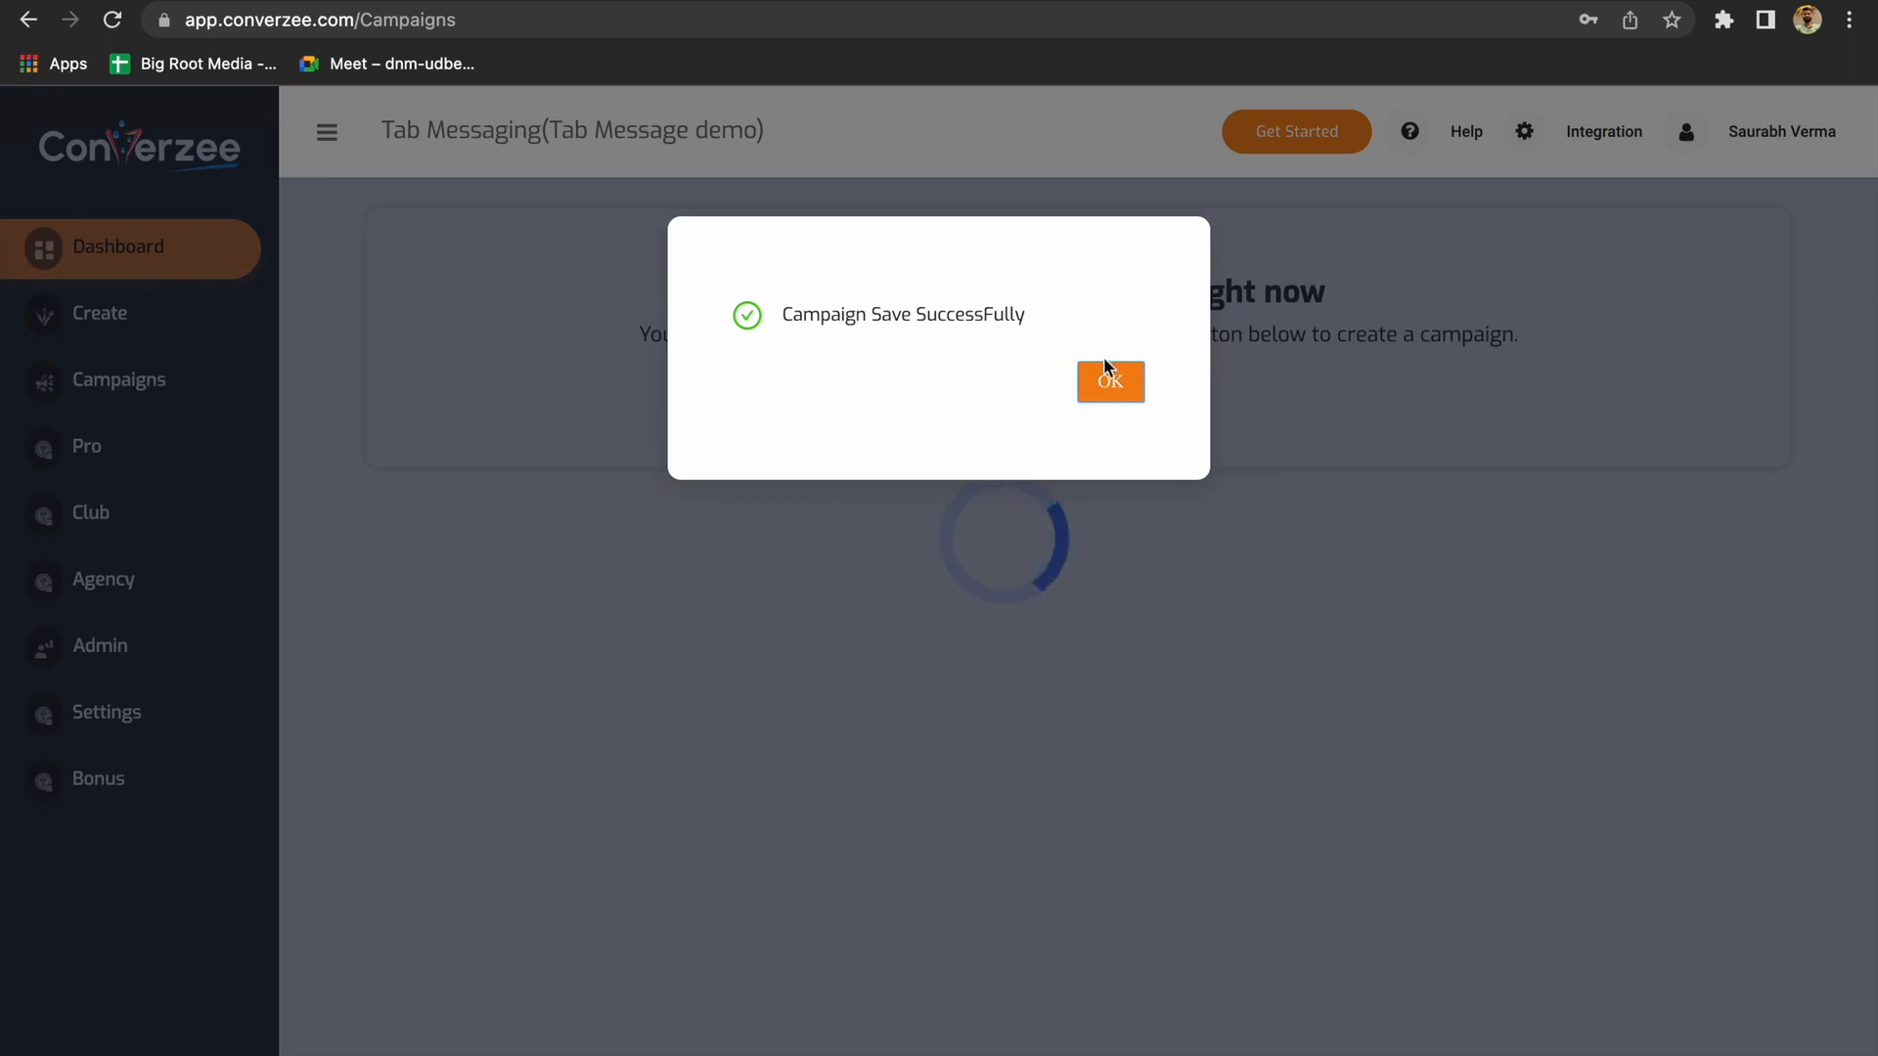
{"action": "left_click", "coordinate": [1110, 381]}
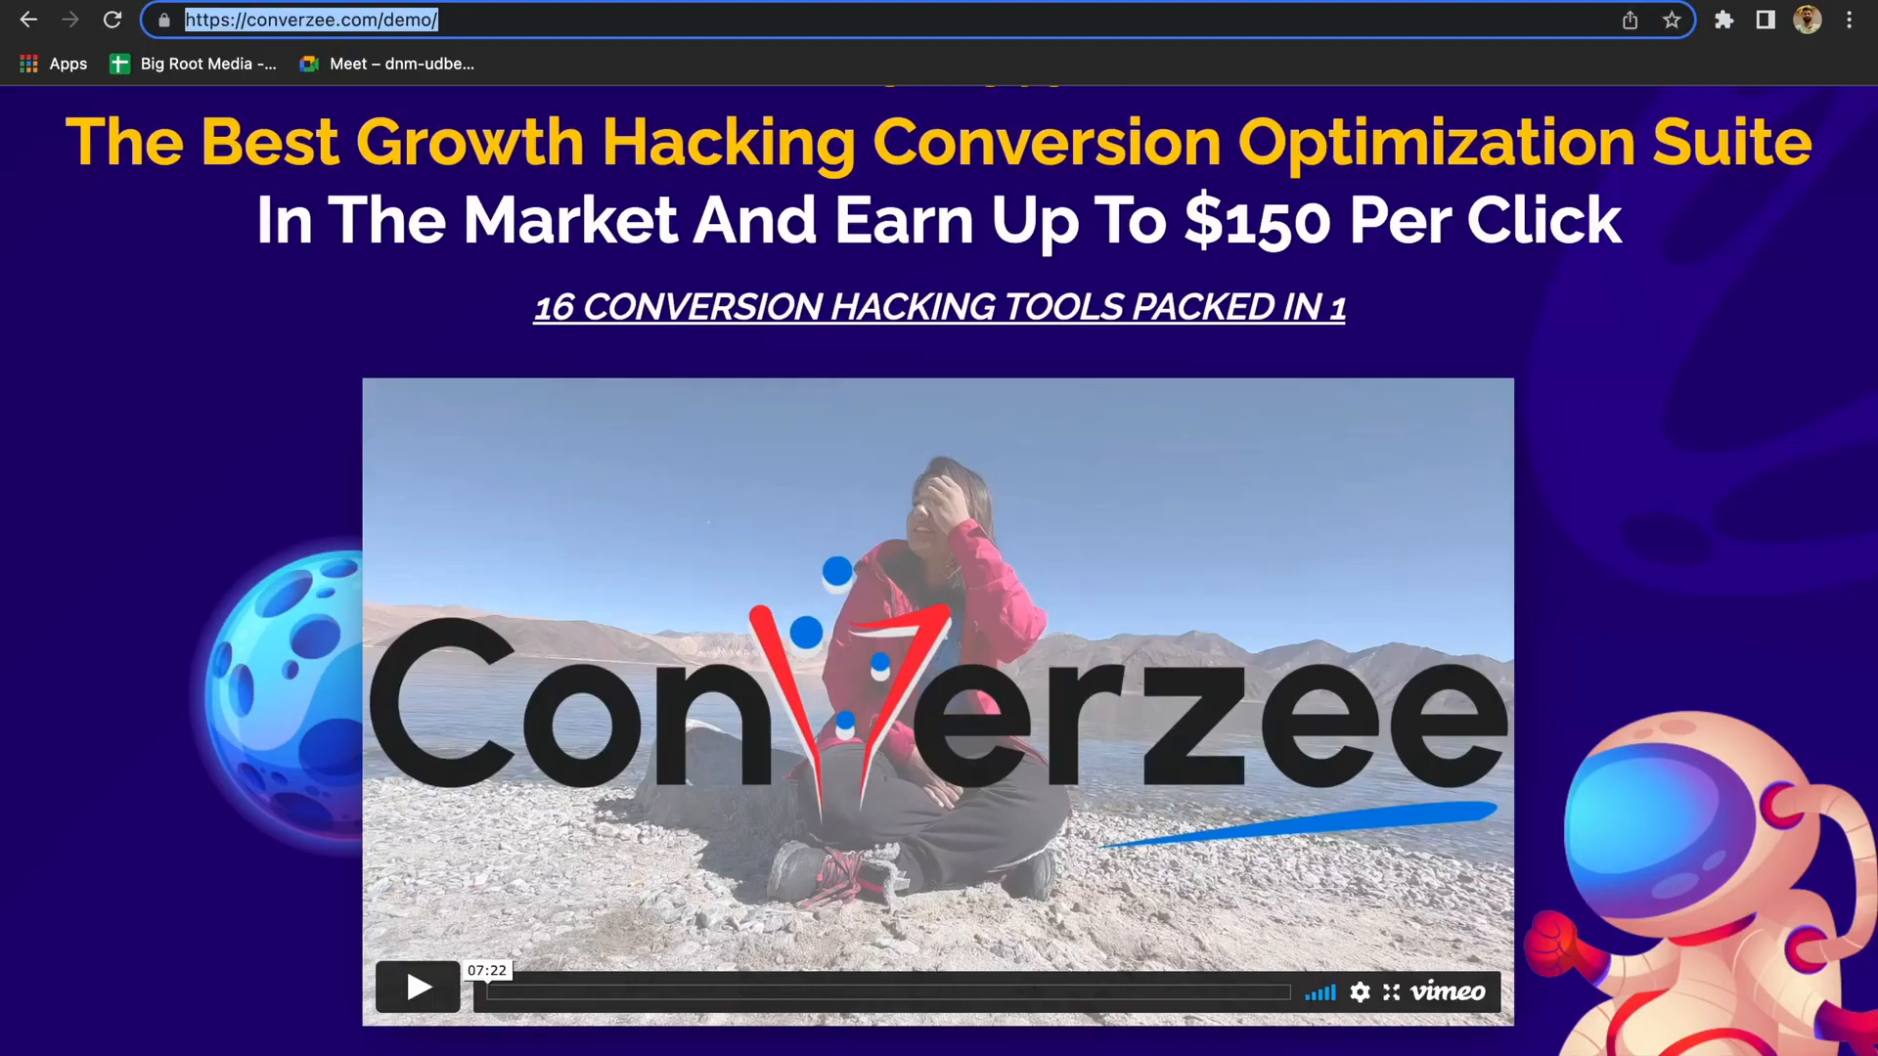
{"action": "key", "text": "Return"}
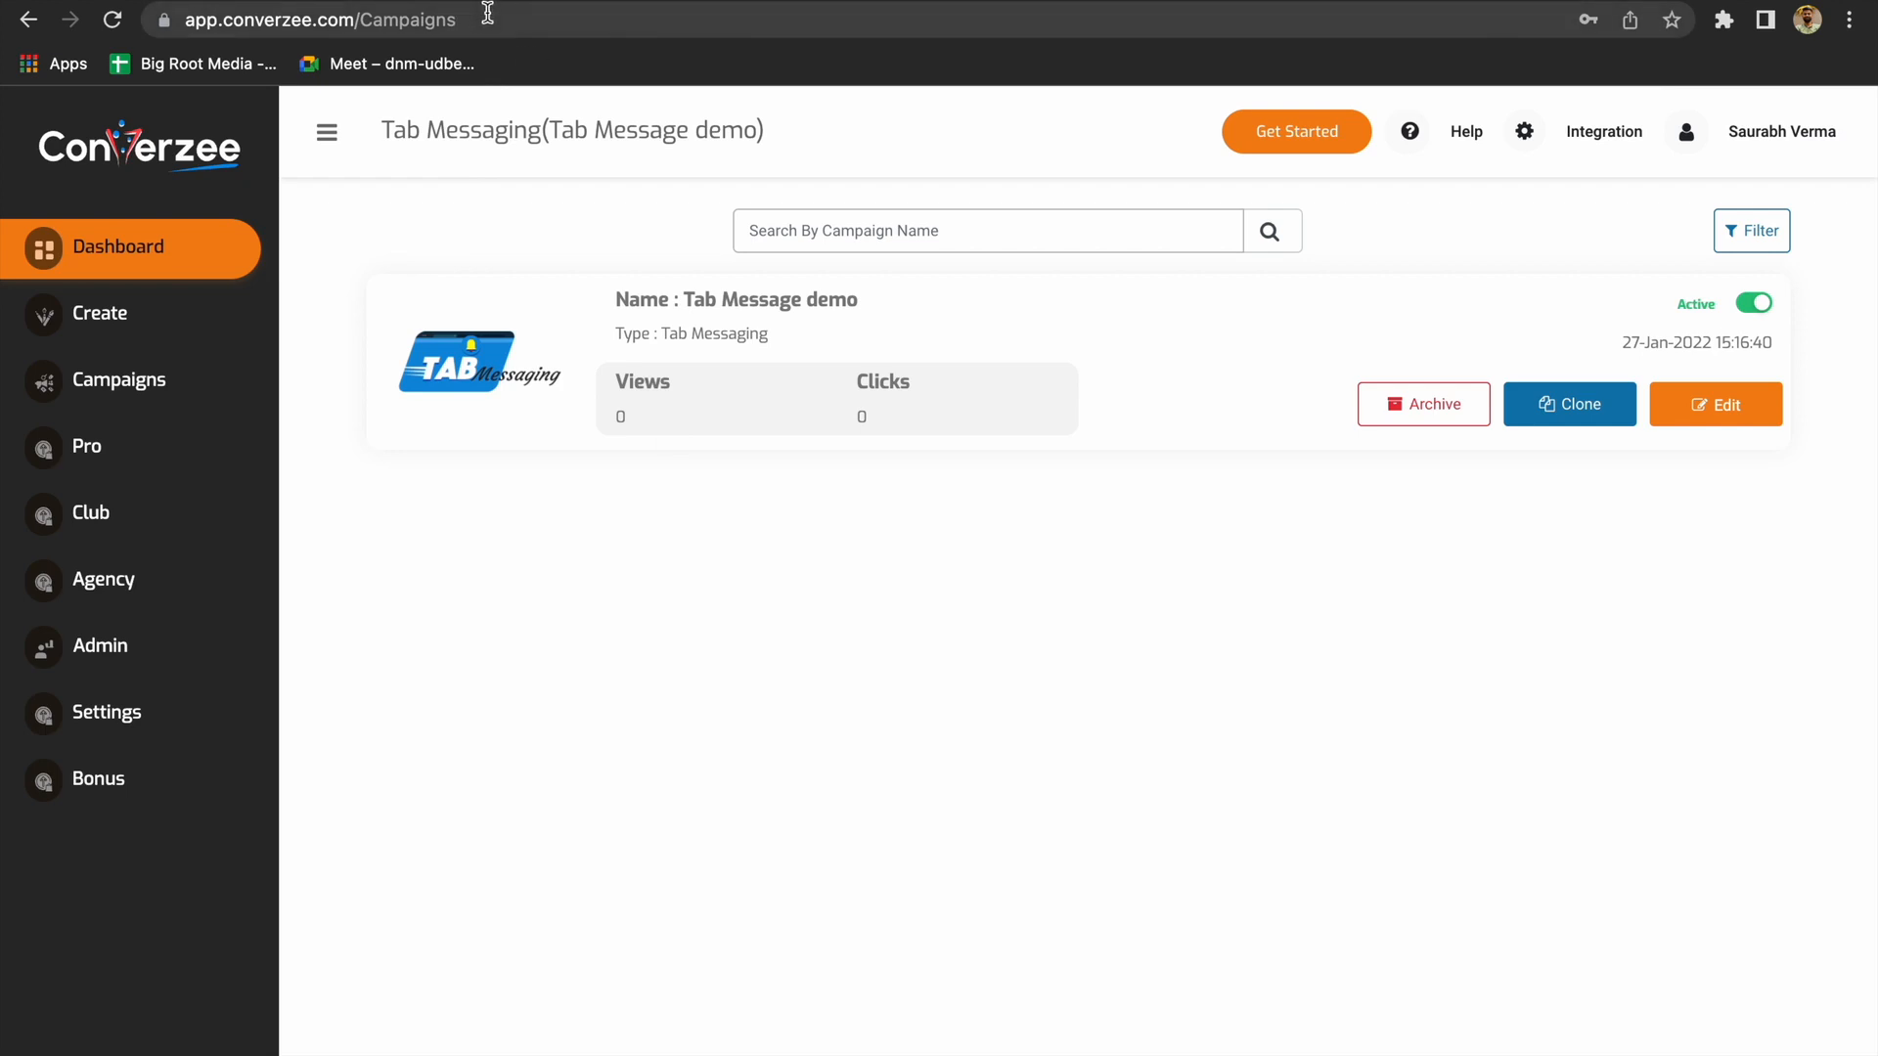
Create a HELLO BAR + Timer campaign named "Hellobar+timer Demo" from the available campaign types
{"action": "left_click", "coordinate": [110, 318]}
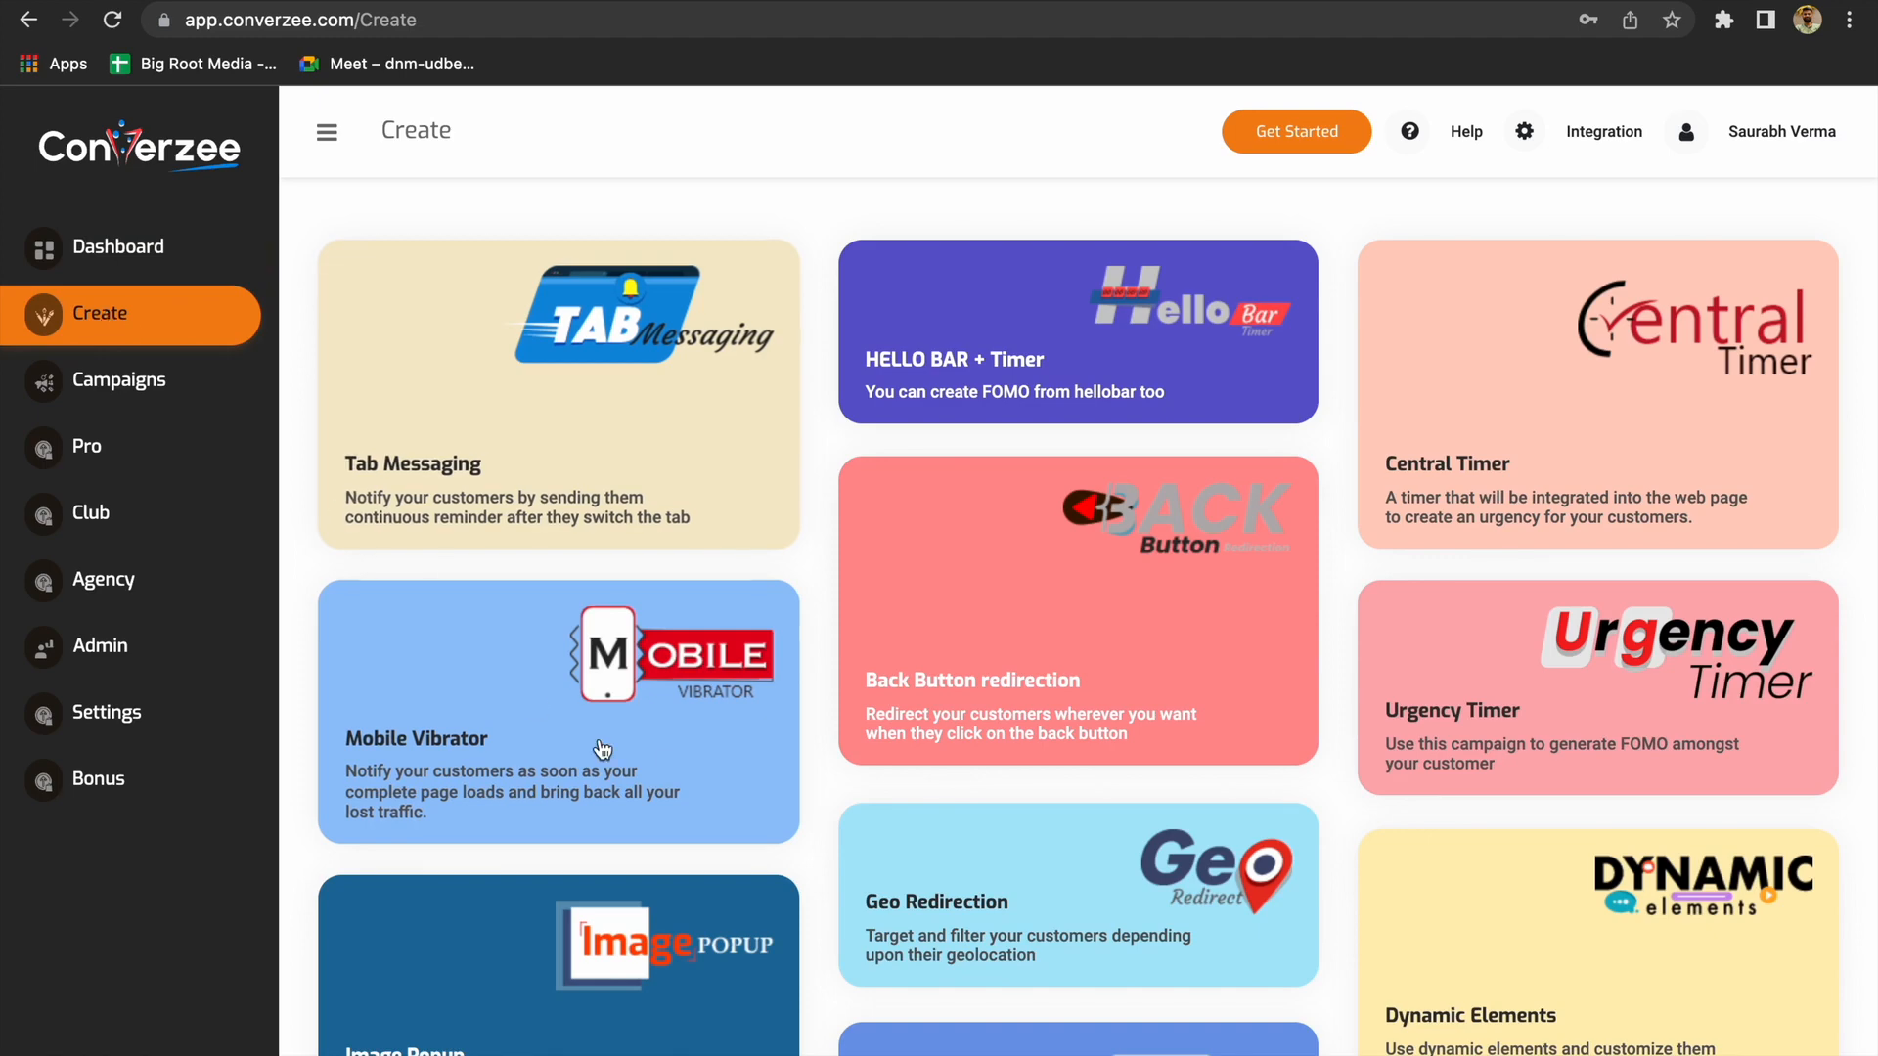
{"action": "scroll", "coordinate": [824, 734], "scroll_direction": "down", "scroll_amount": 4}
{"action": "scroll", "coordinate": [824, 733], "scroll_direction": "down", "scroll_amount": 5}
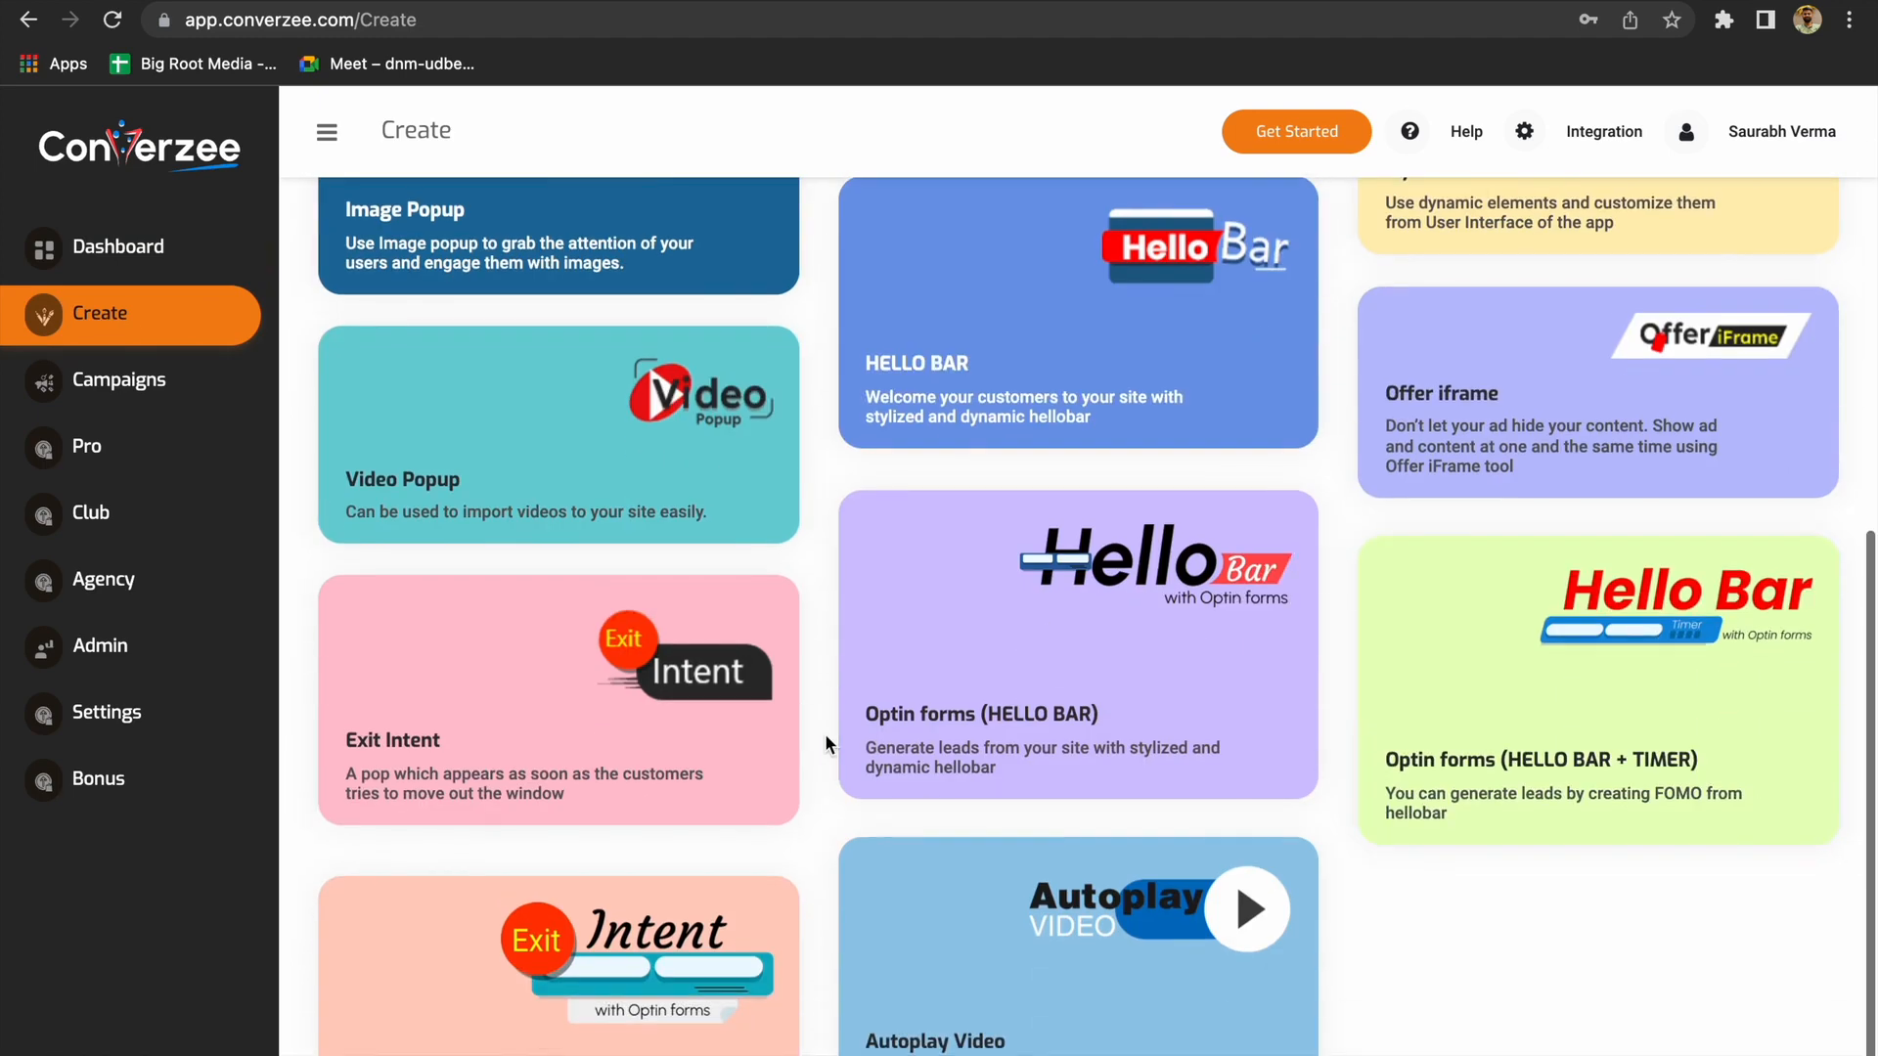
{"action": "scroll", "coordinate": [824, 733], "scroll_direction": "down", "scroll_amount": 1}
{"action": "scroll", "coordinate": [824, 734], "scroll_direction": "up", "scroll_amount": 10}
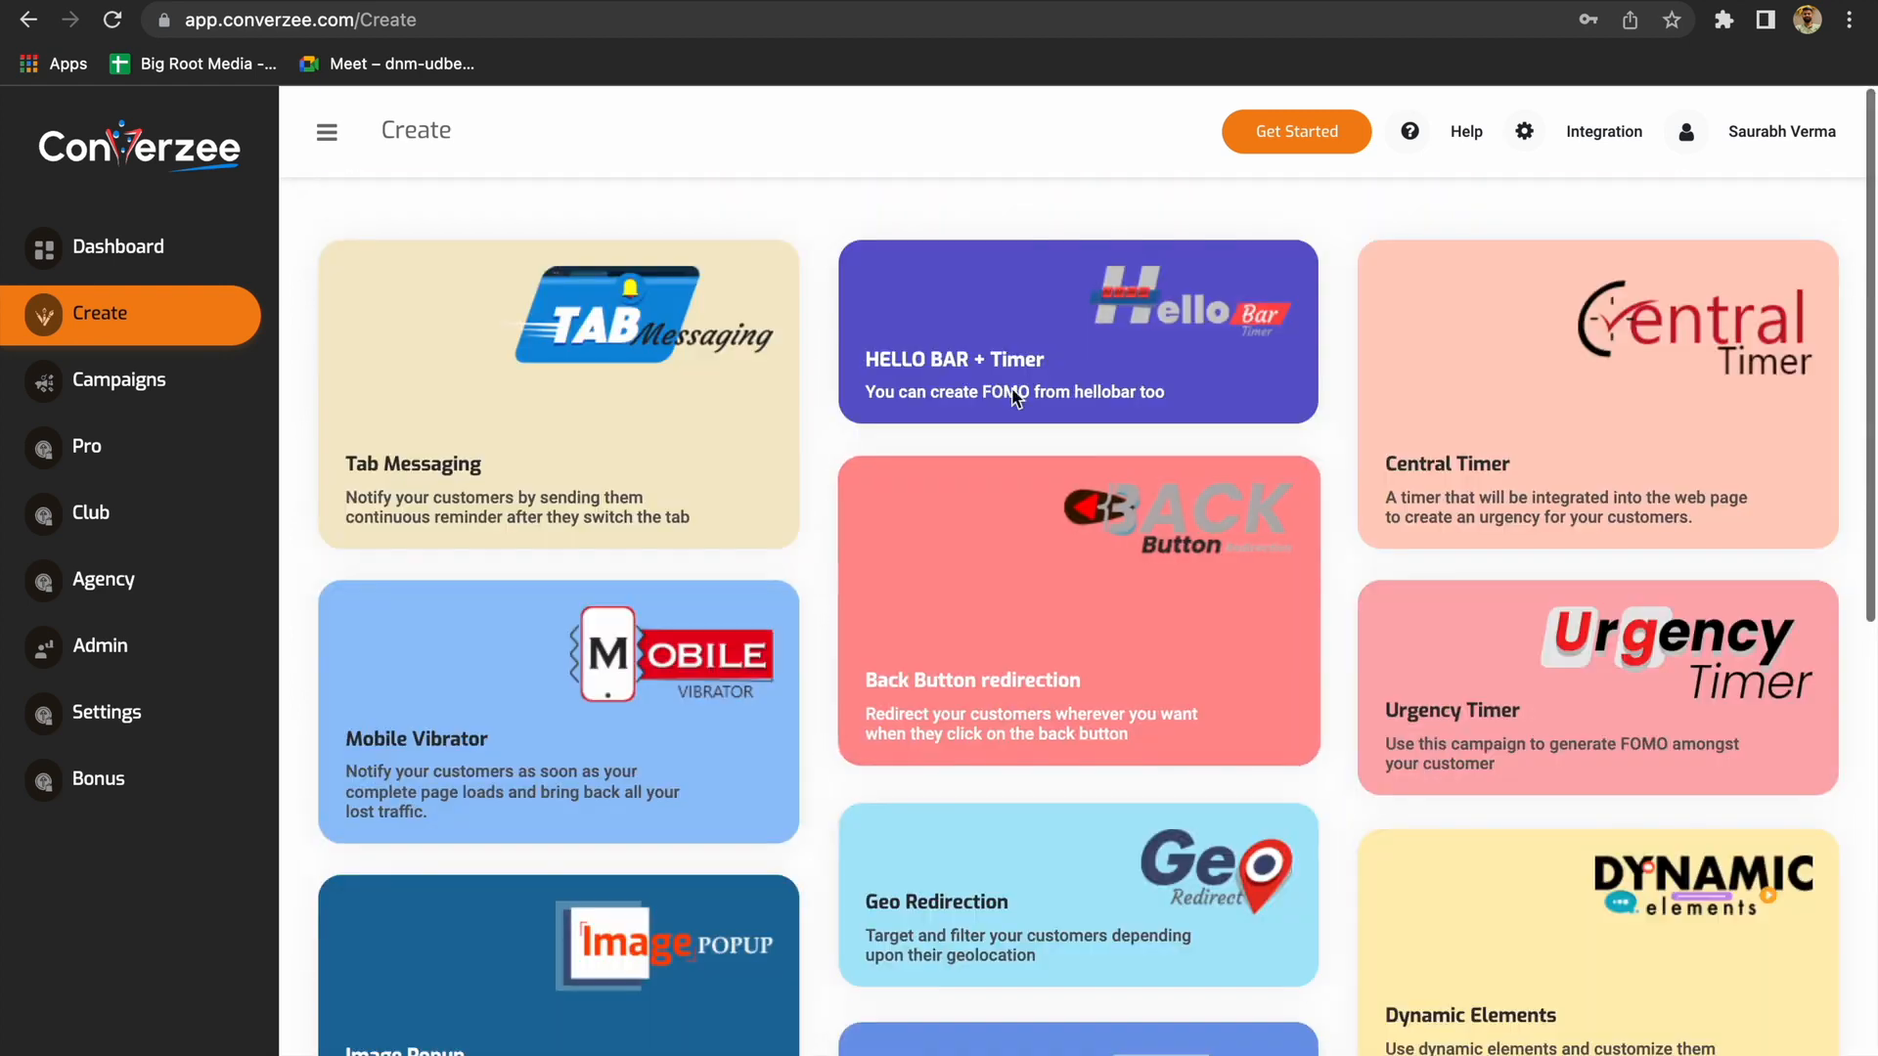
{"action": "left_click", "coordinate": [1086, 313]}
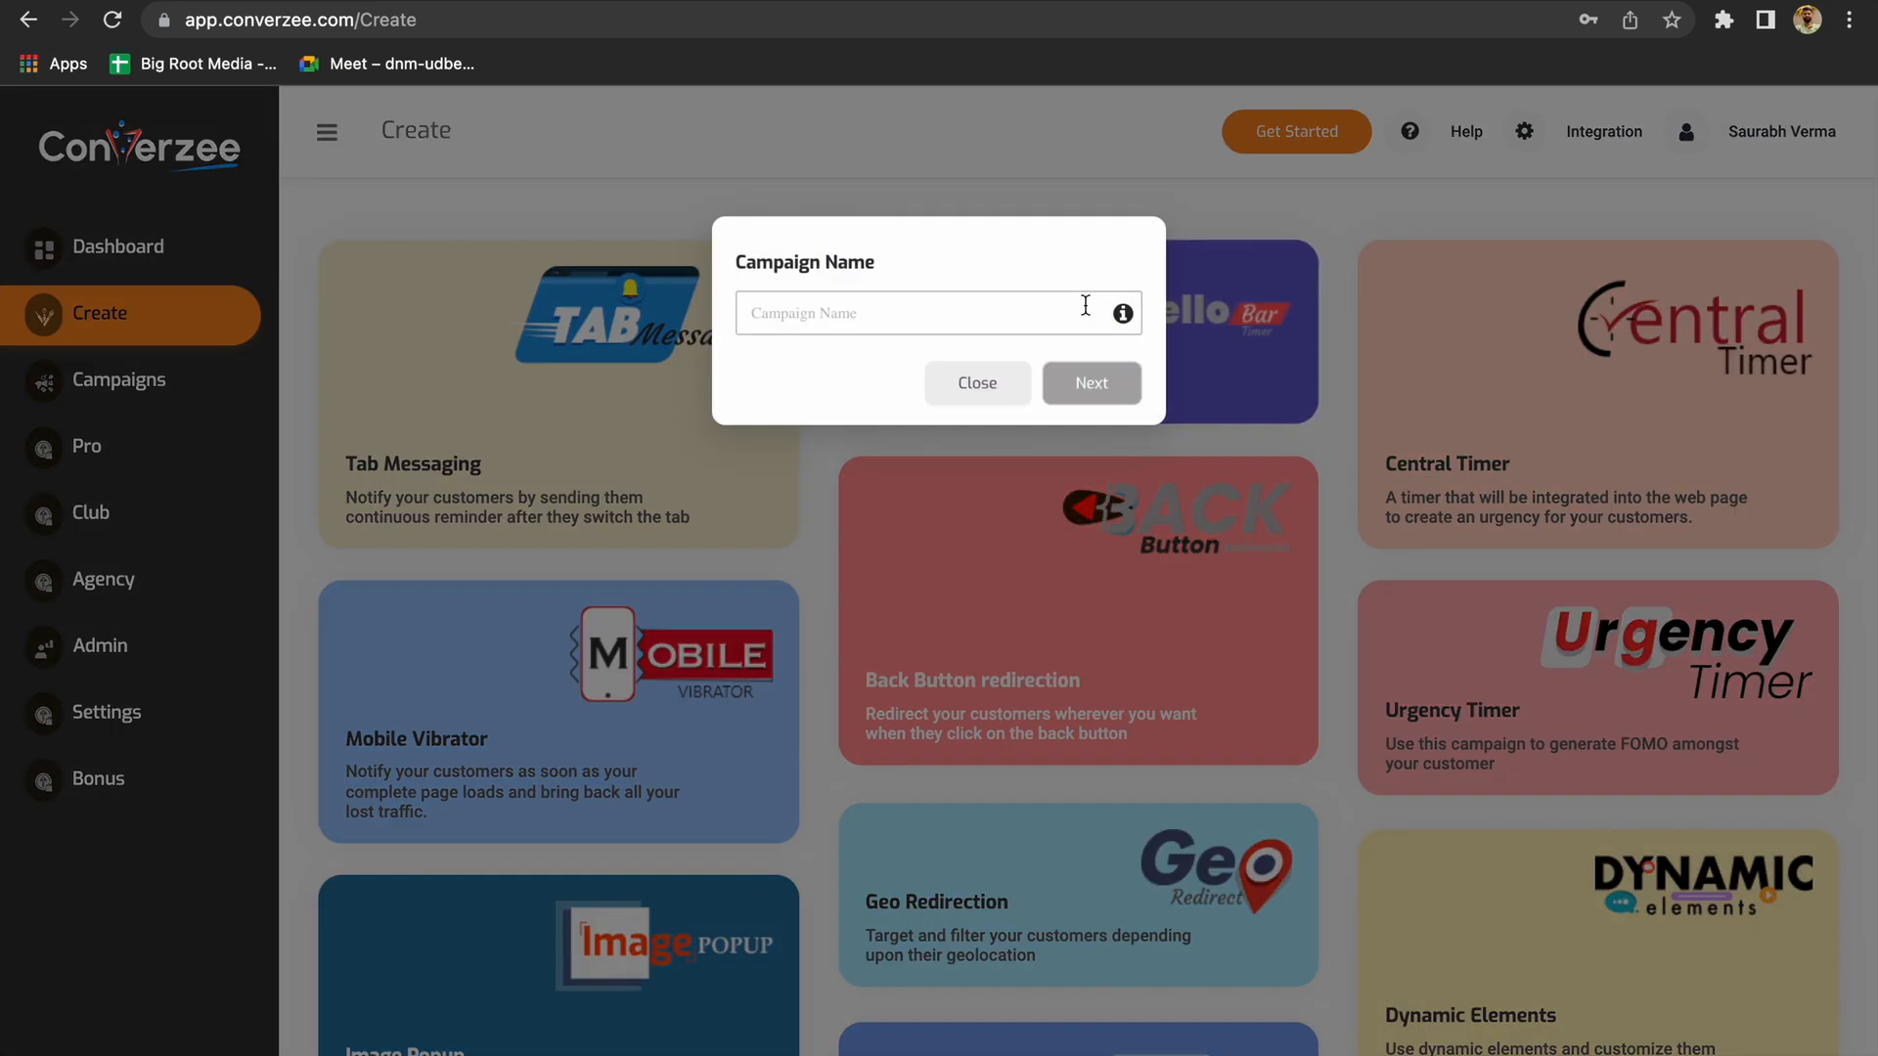
{"action": "left_click", "coordinate": [1011, 318]}
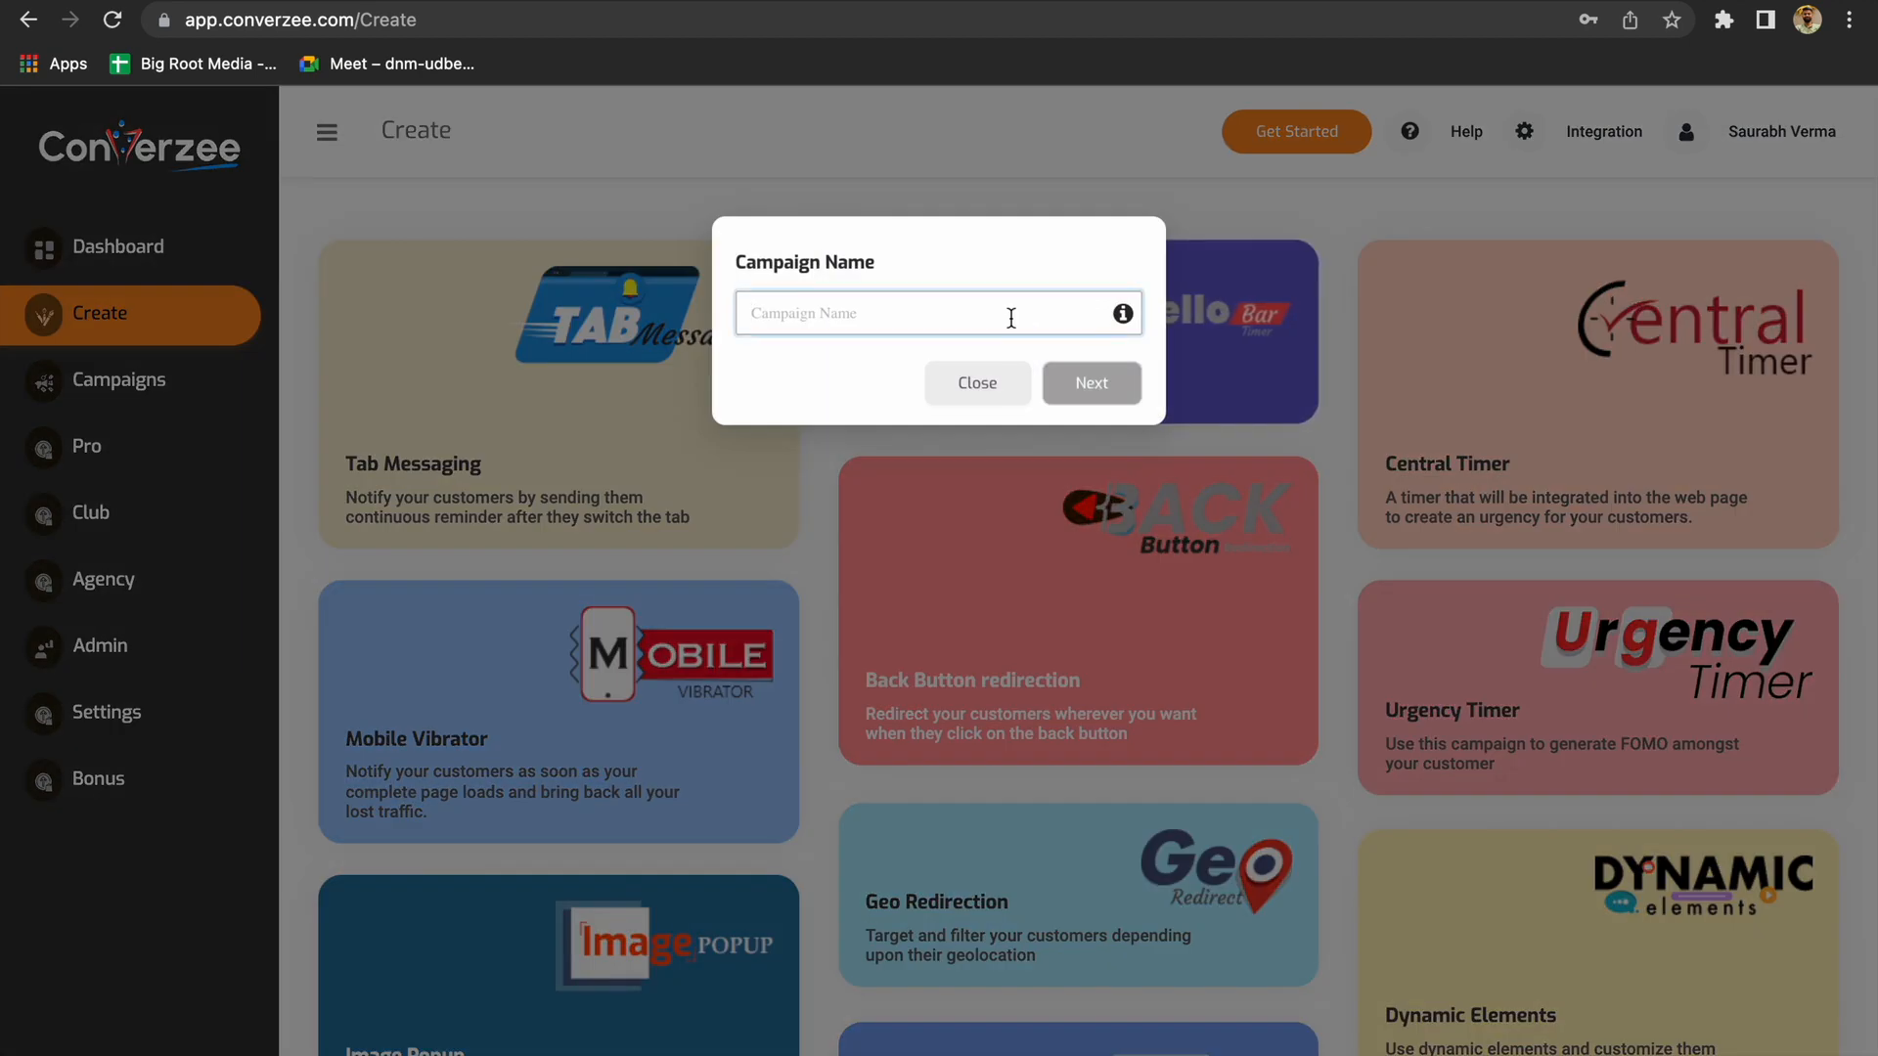
{"action": "type", "text": "Hellobar+timer Demo"}
{"action": "left_click", "coordinate": [1098, 386]}
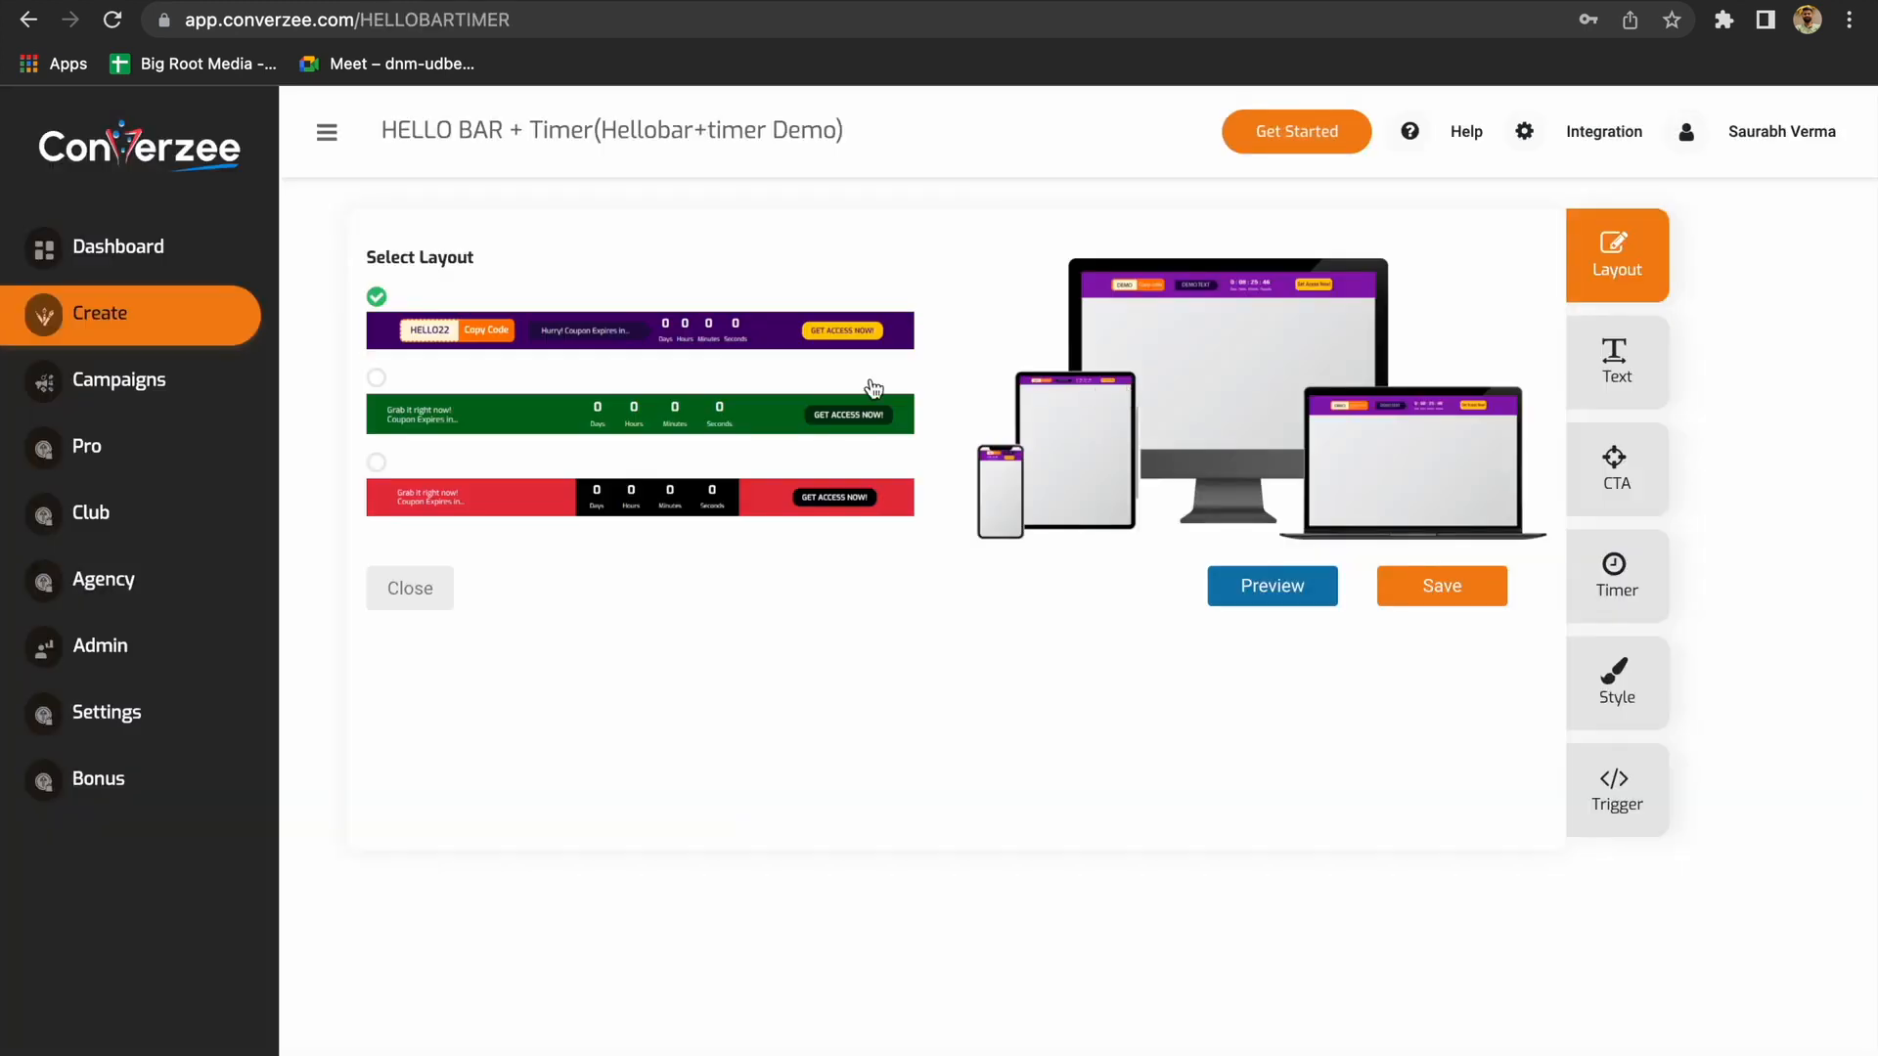
Try the green, red and purple hello bar layouts in turn
{"action": "left_click", "coordinate": [399, 379]}
{"action": "left_click", "coordinate": [419, 487]}
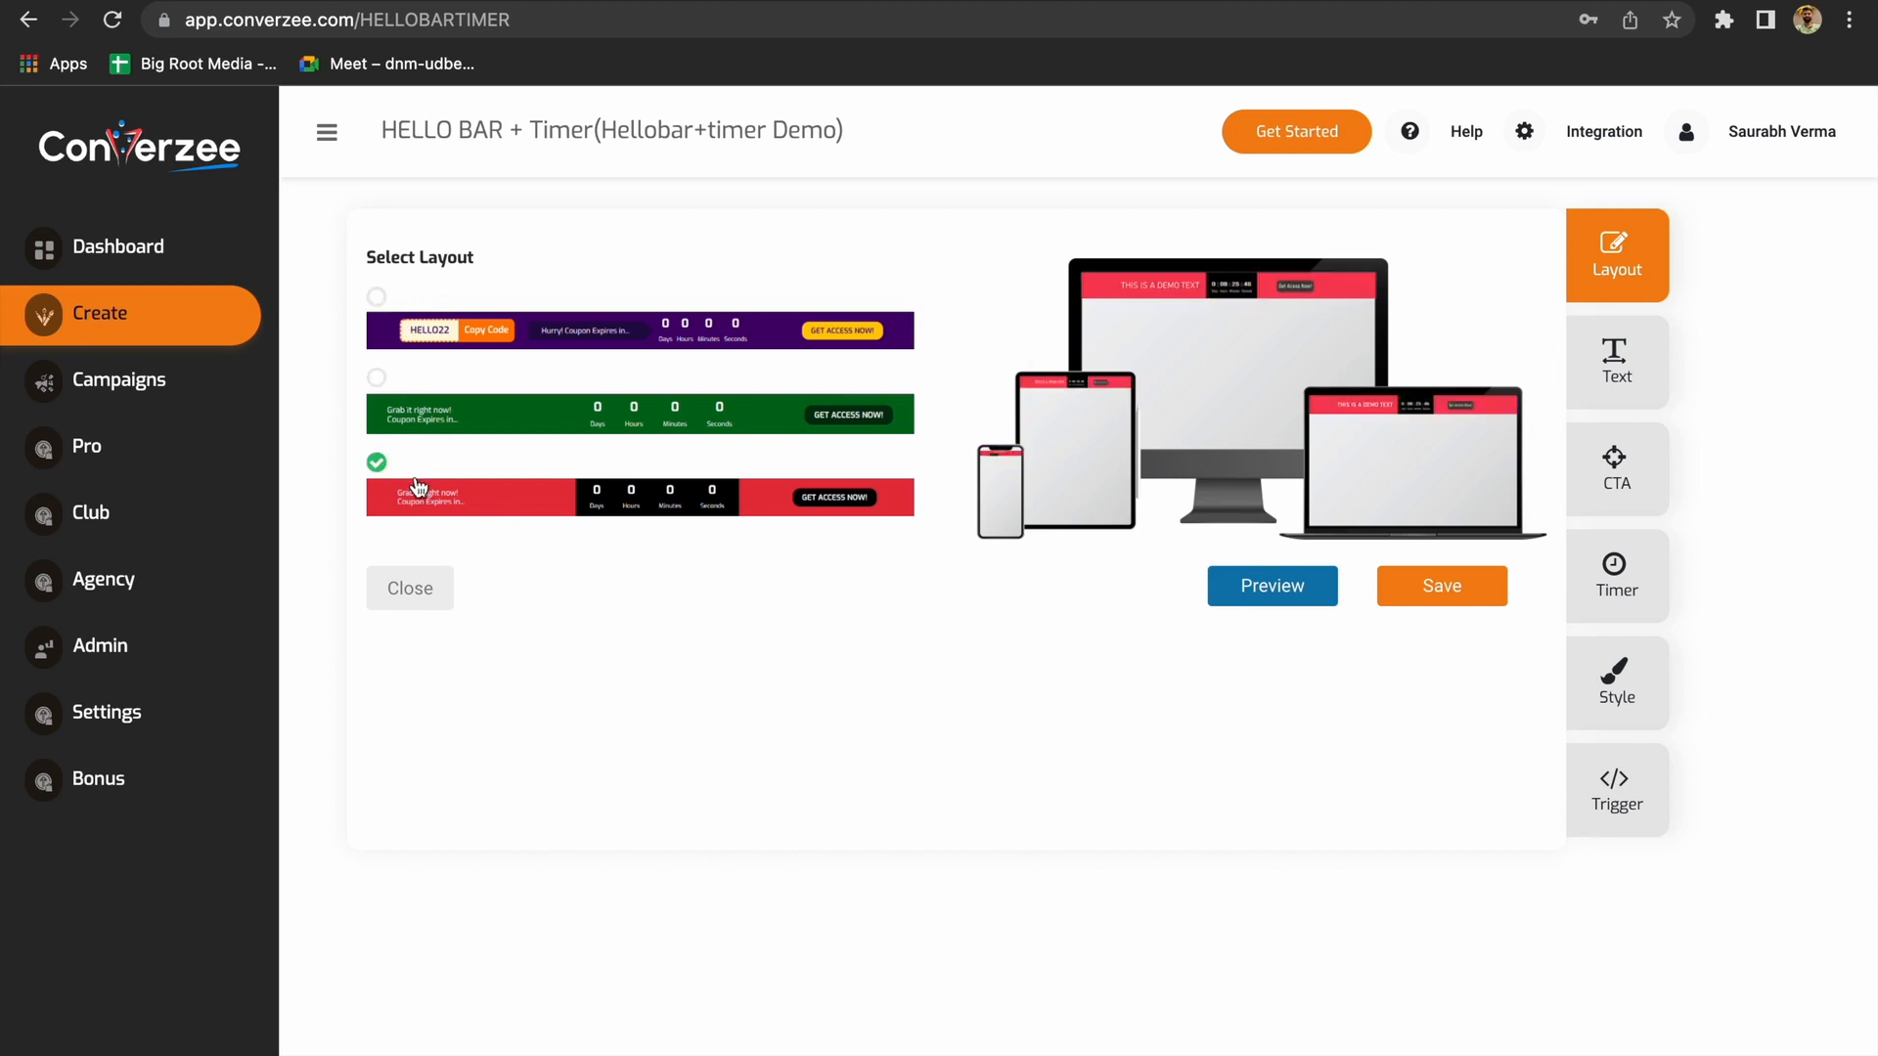
{"action": "left_click", "coordinate": [379, 297]}
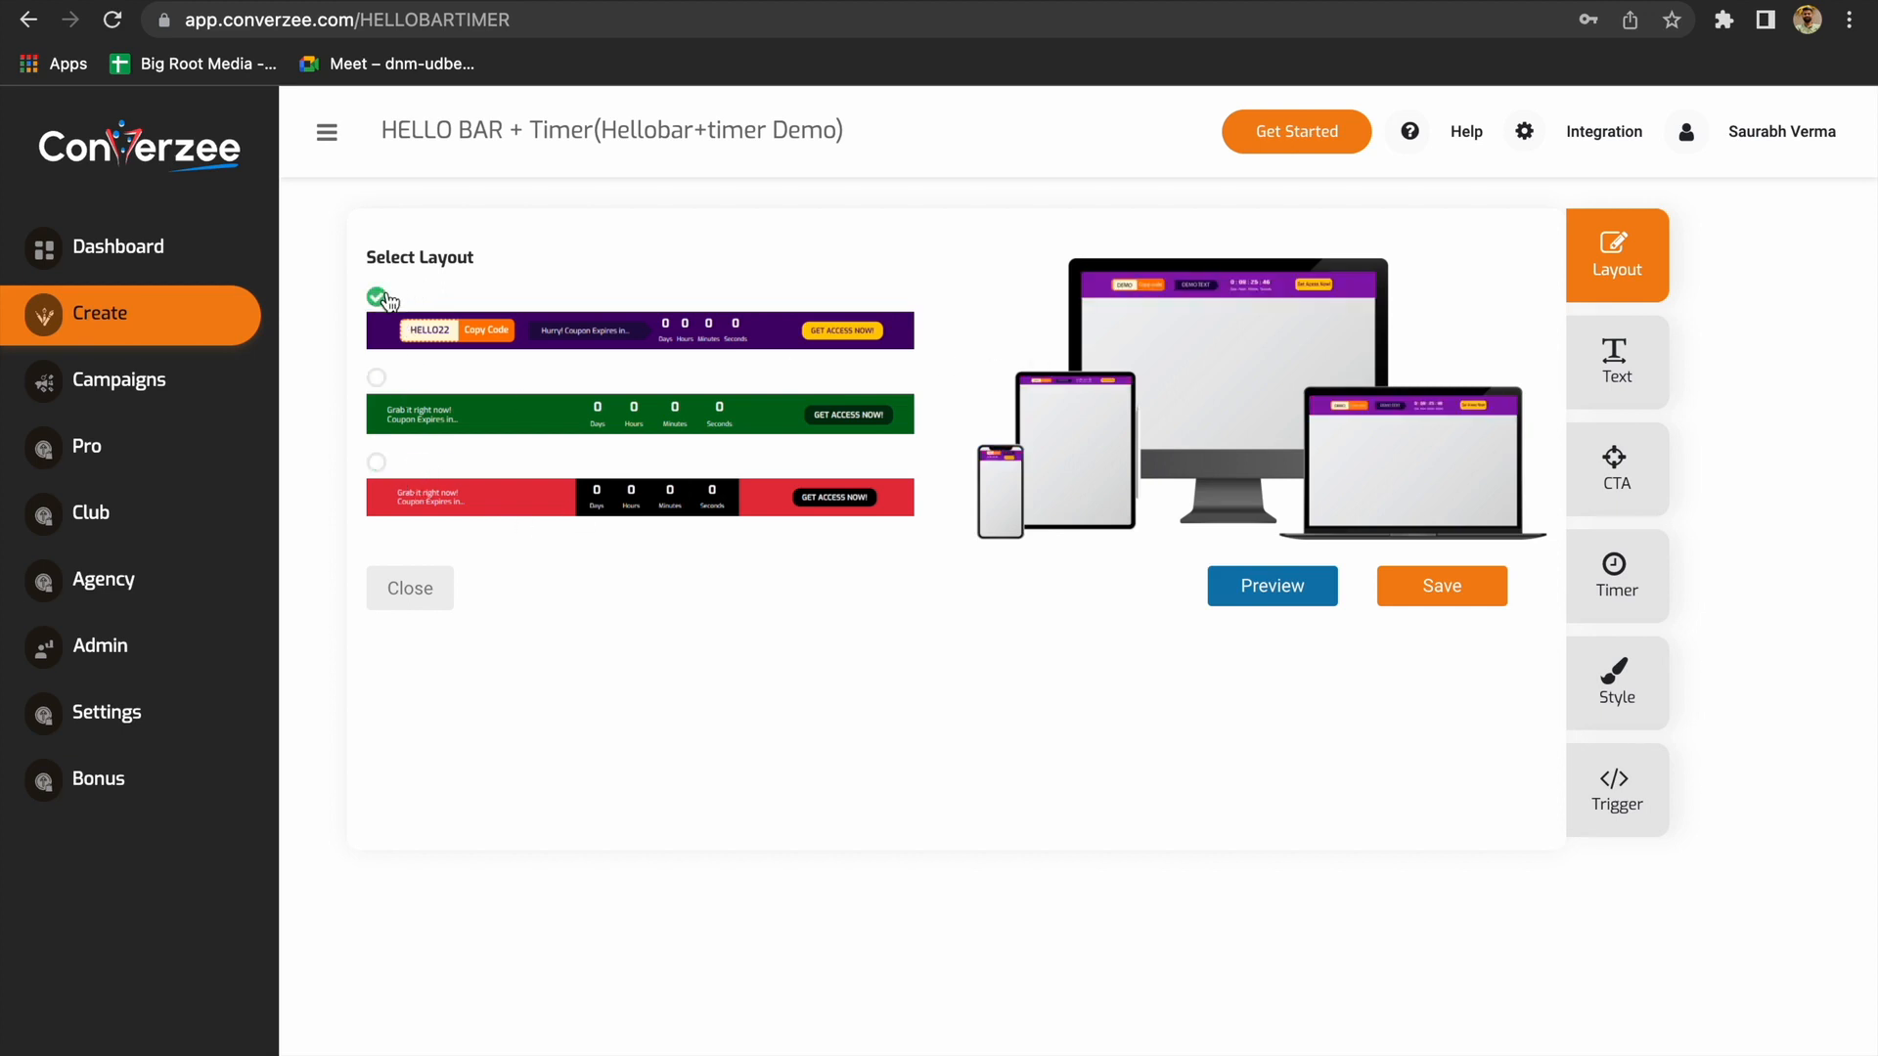
{"action": "left_click", "coordinate": [378, 381]}
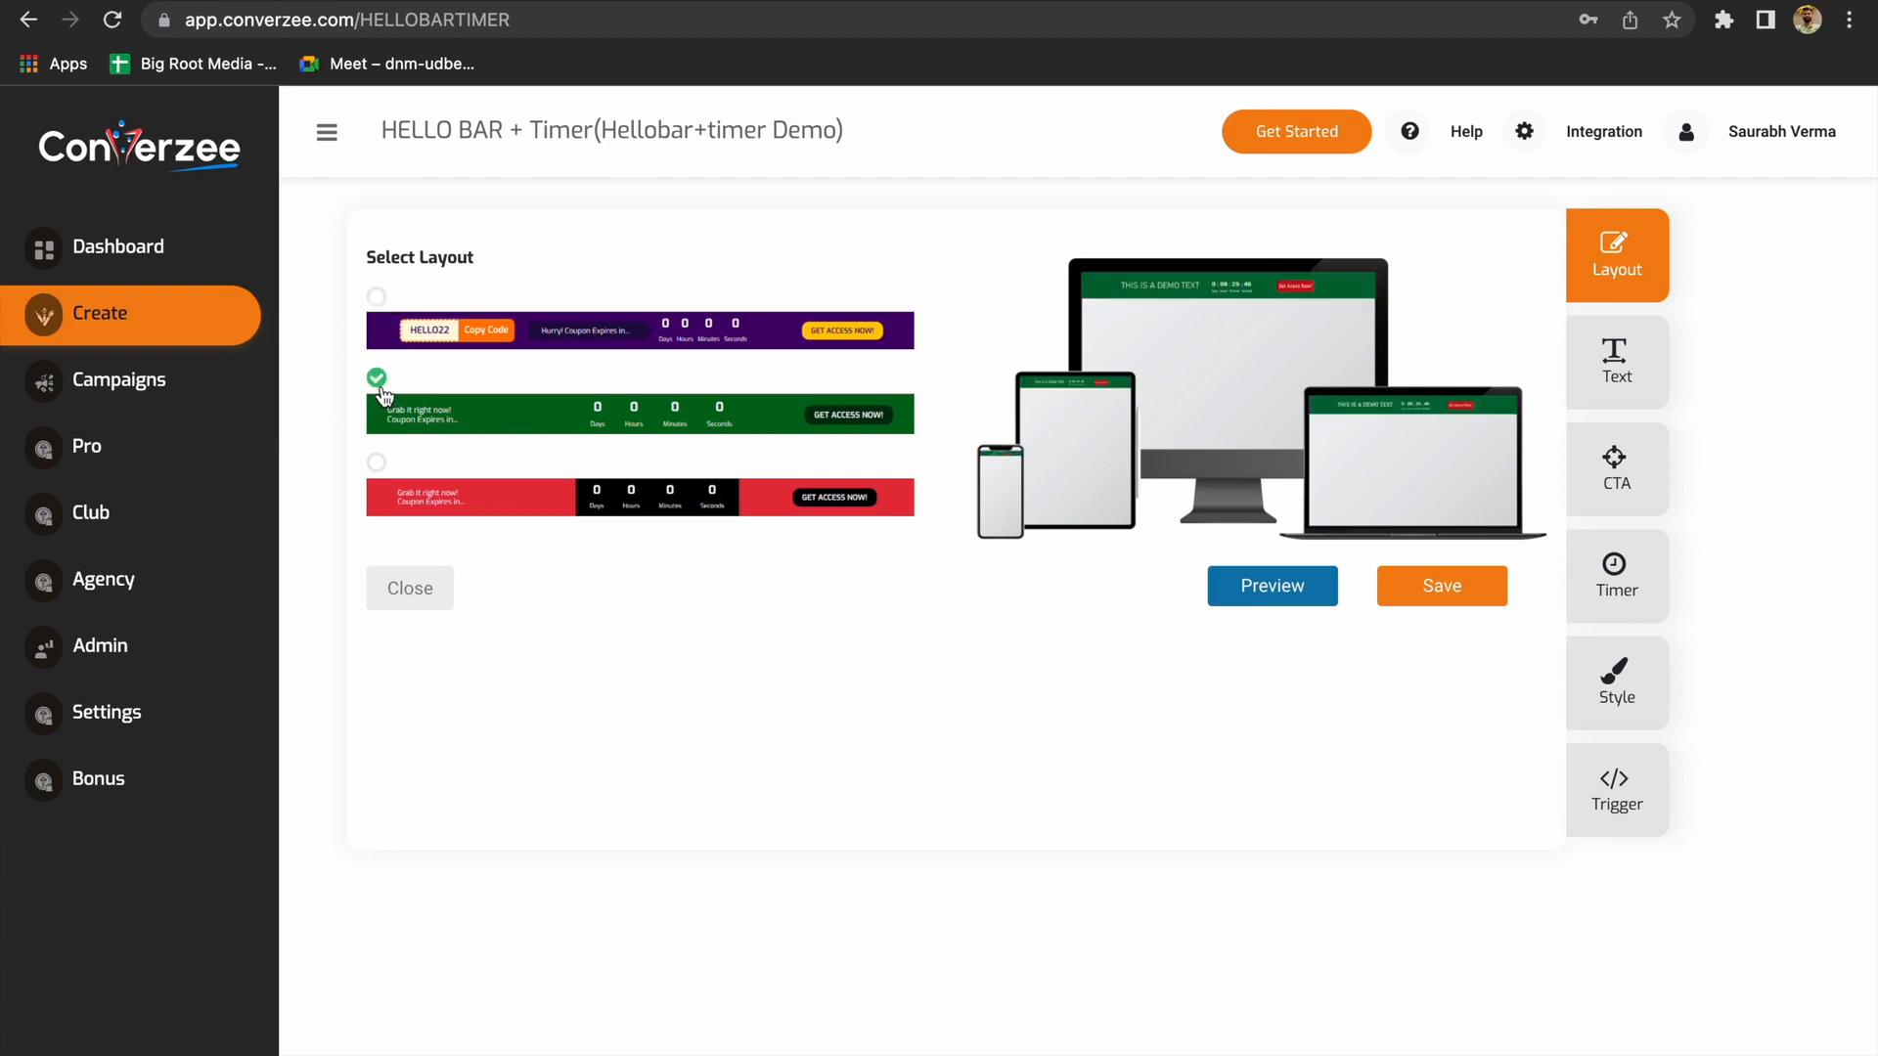
Show the hello bar preview and select the red layout with the black timer block
{"action": "left_click", "coordinate": [1295, 590]}
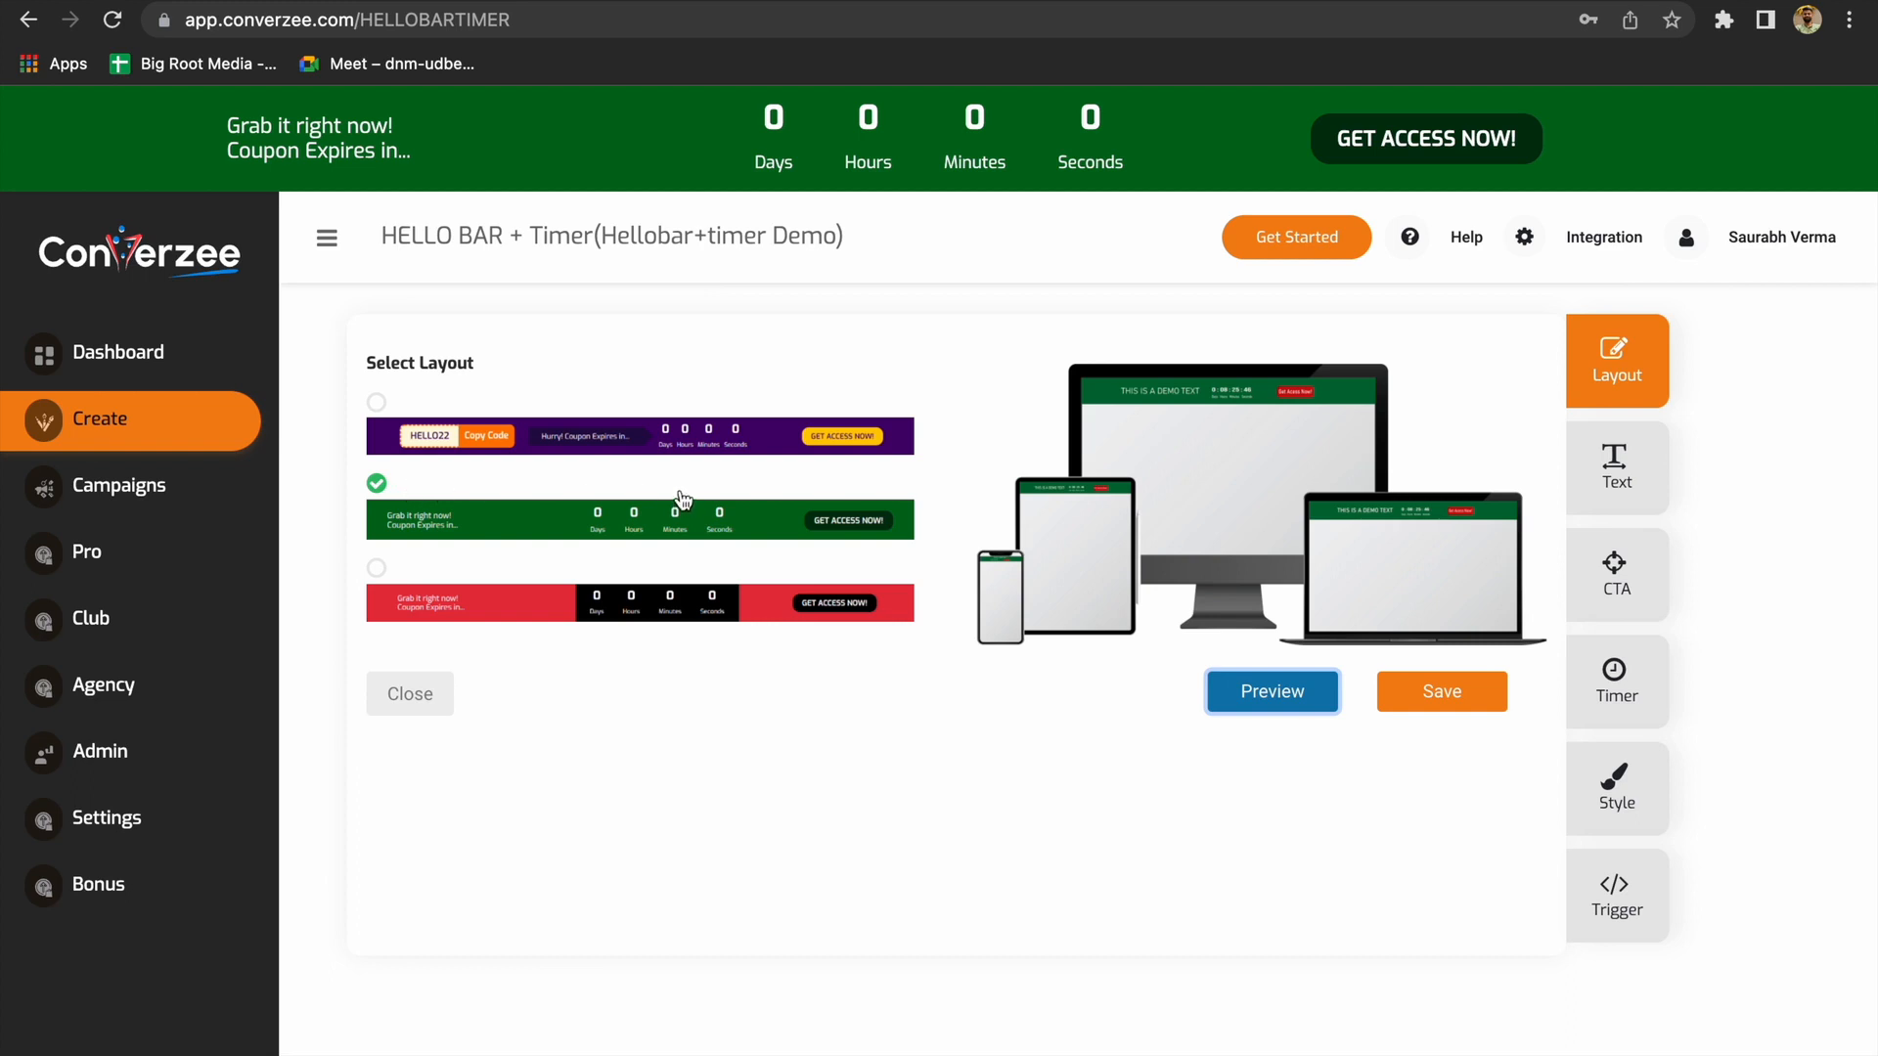
{"action": "left_click", "coordinate": [567, 560]}
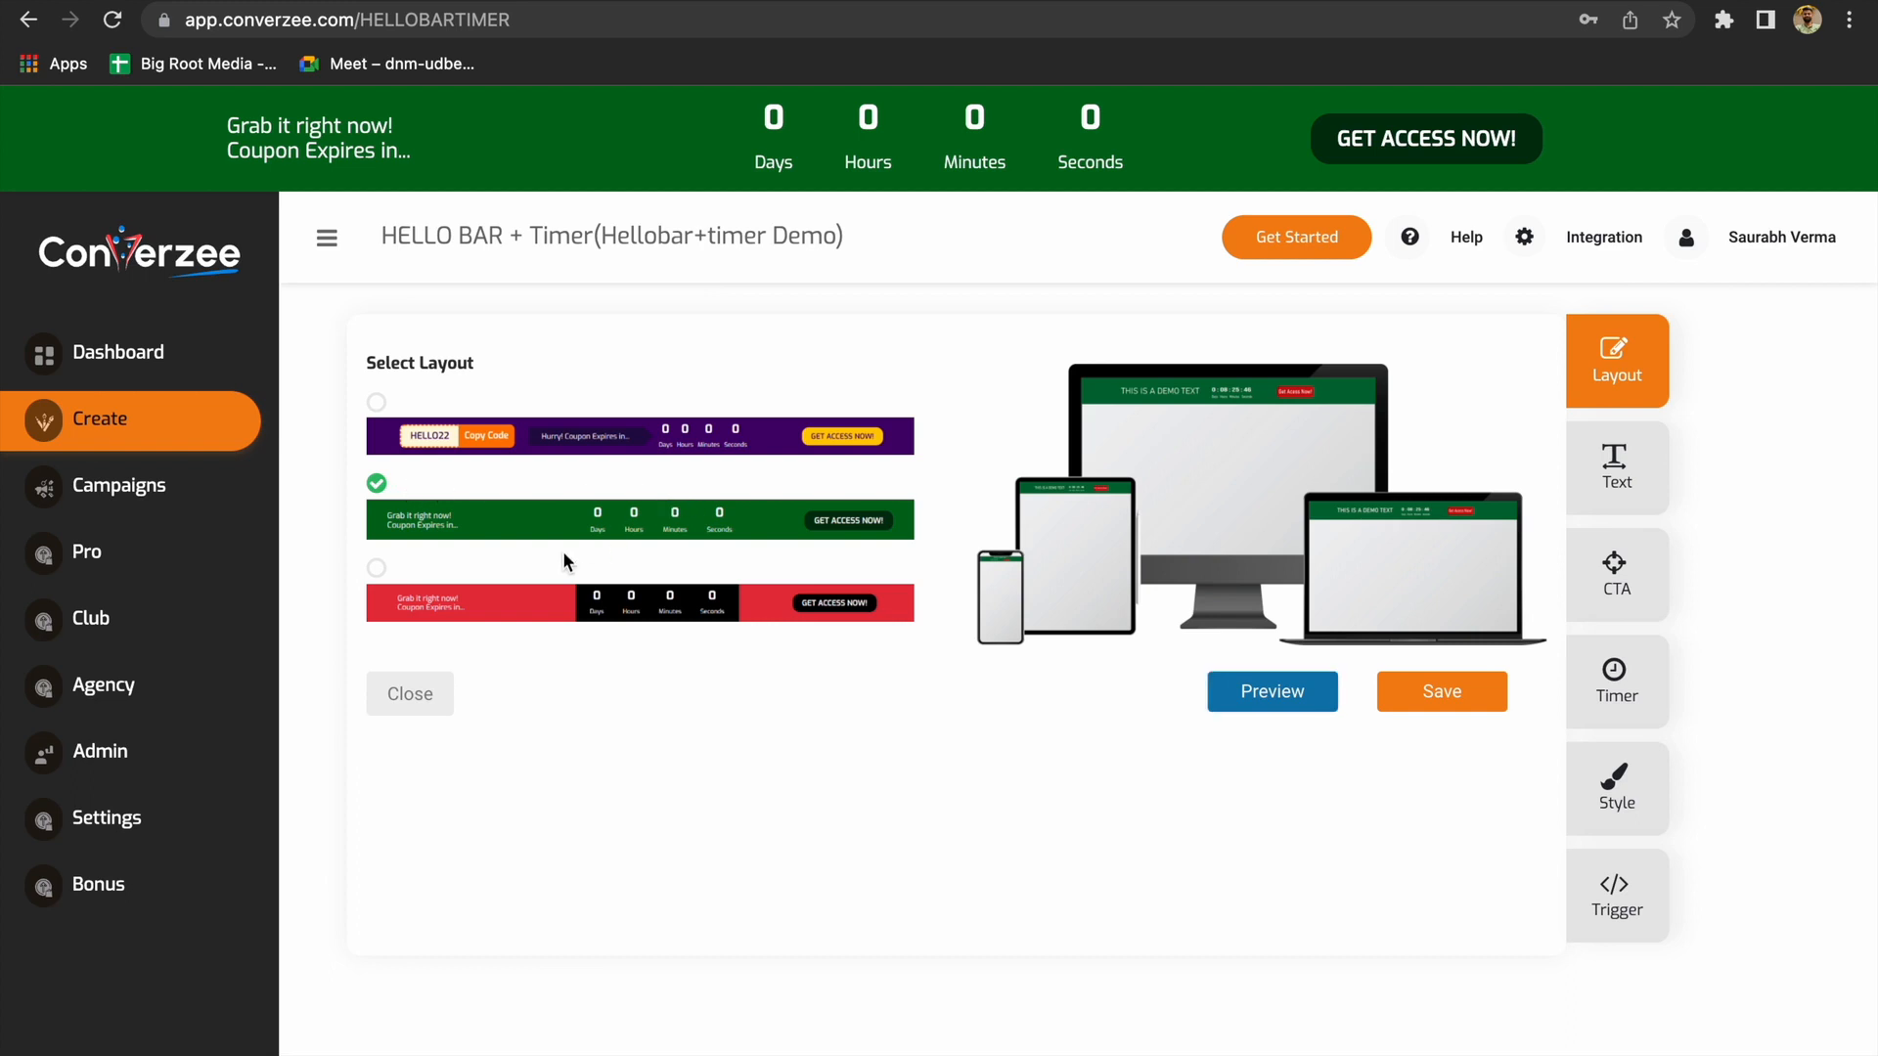
{"action": "left_click", "coordinate": [453, 581]}
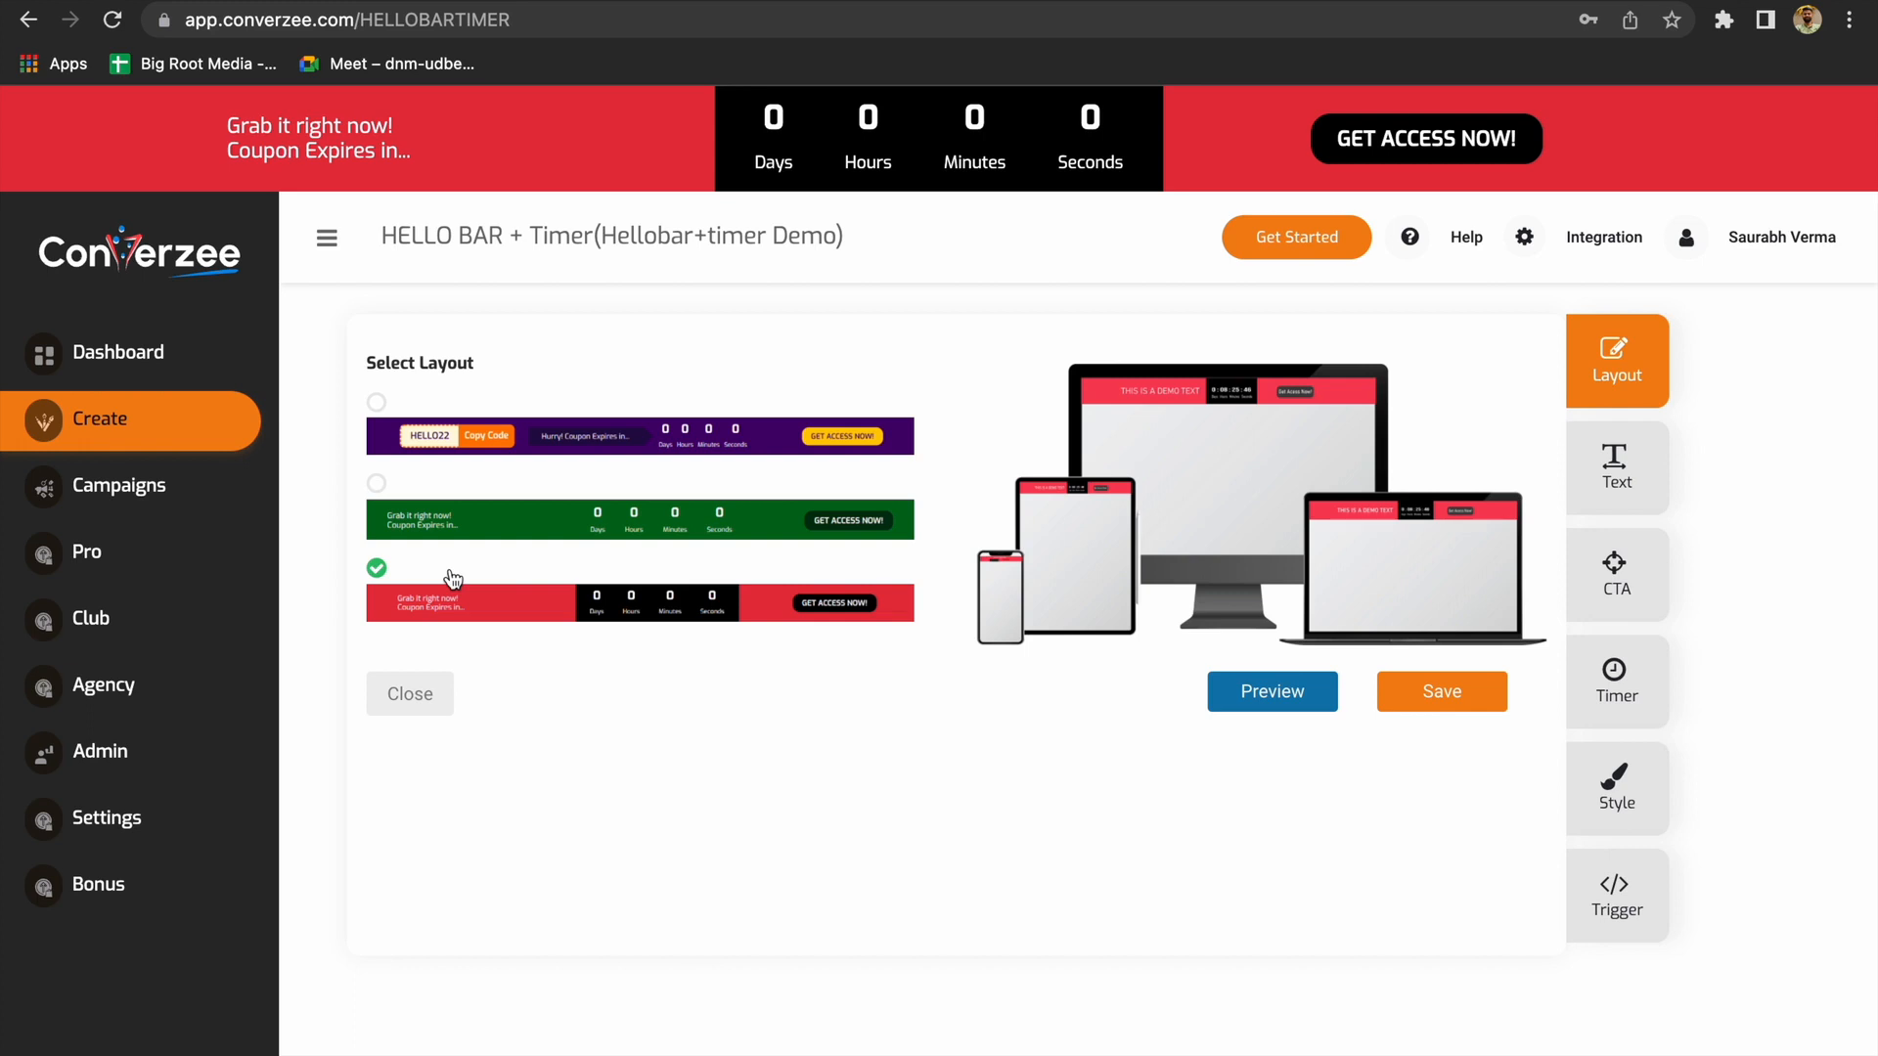
Replace the first line of the hello bar text with "Hurry Now!", keeping "Coupon Expires in..." on its own line below
{"action": "left_click", "coordinate": [1616, 495]}
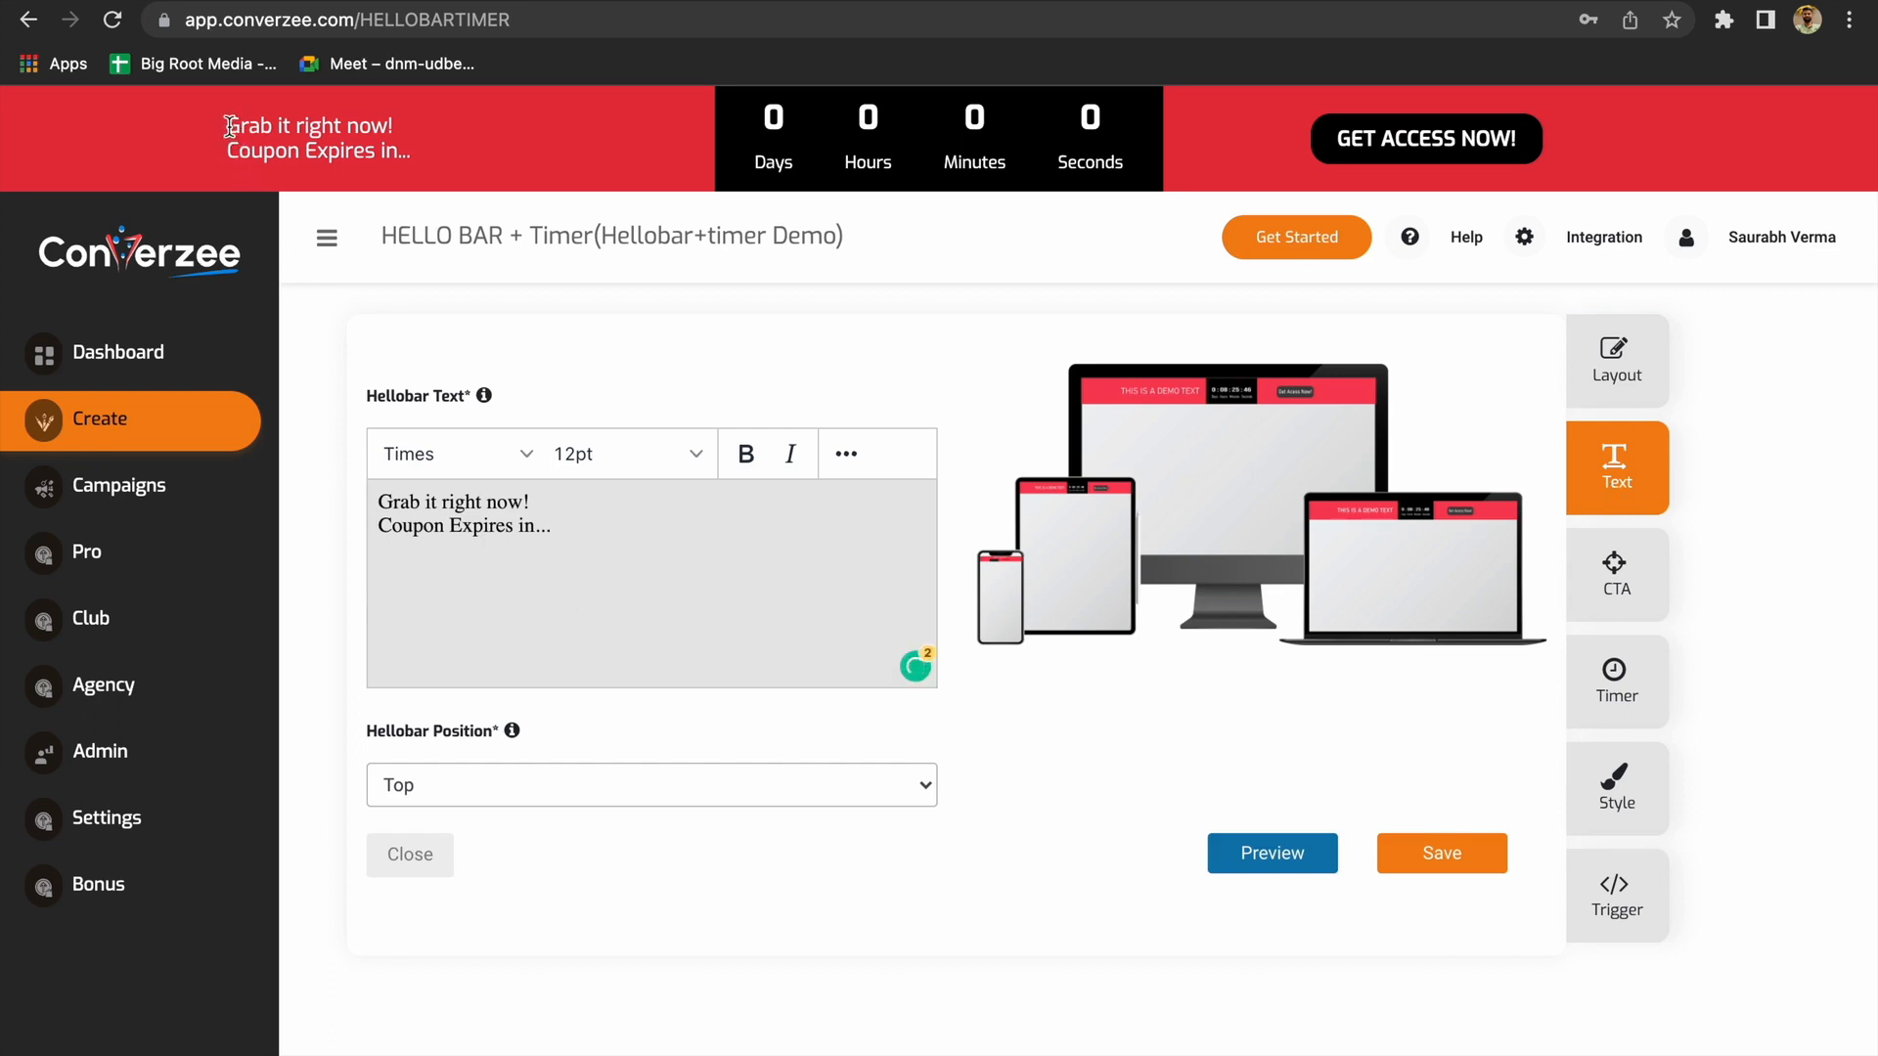
{"action": "left_click_drag", "start_coordinate": [225, 125], "coordinate": [409, 144]}
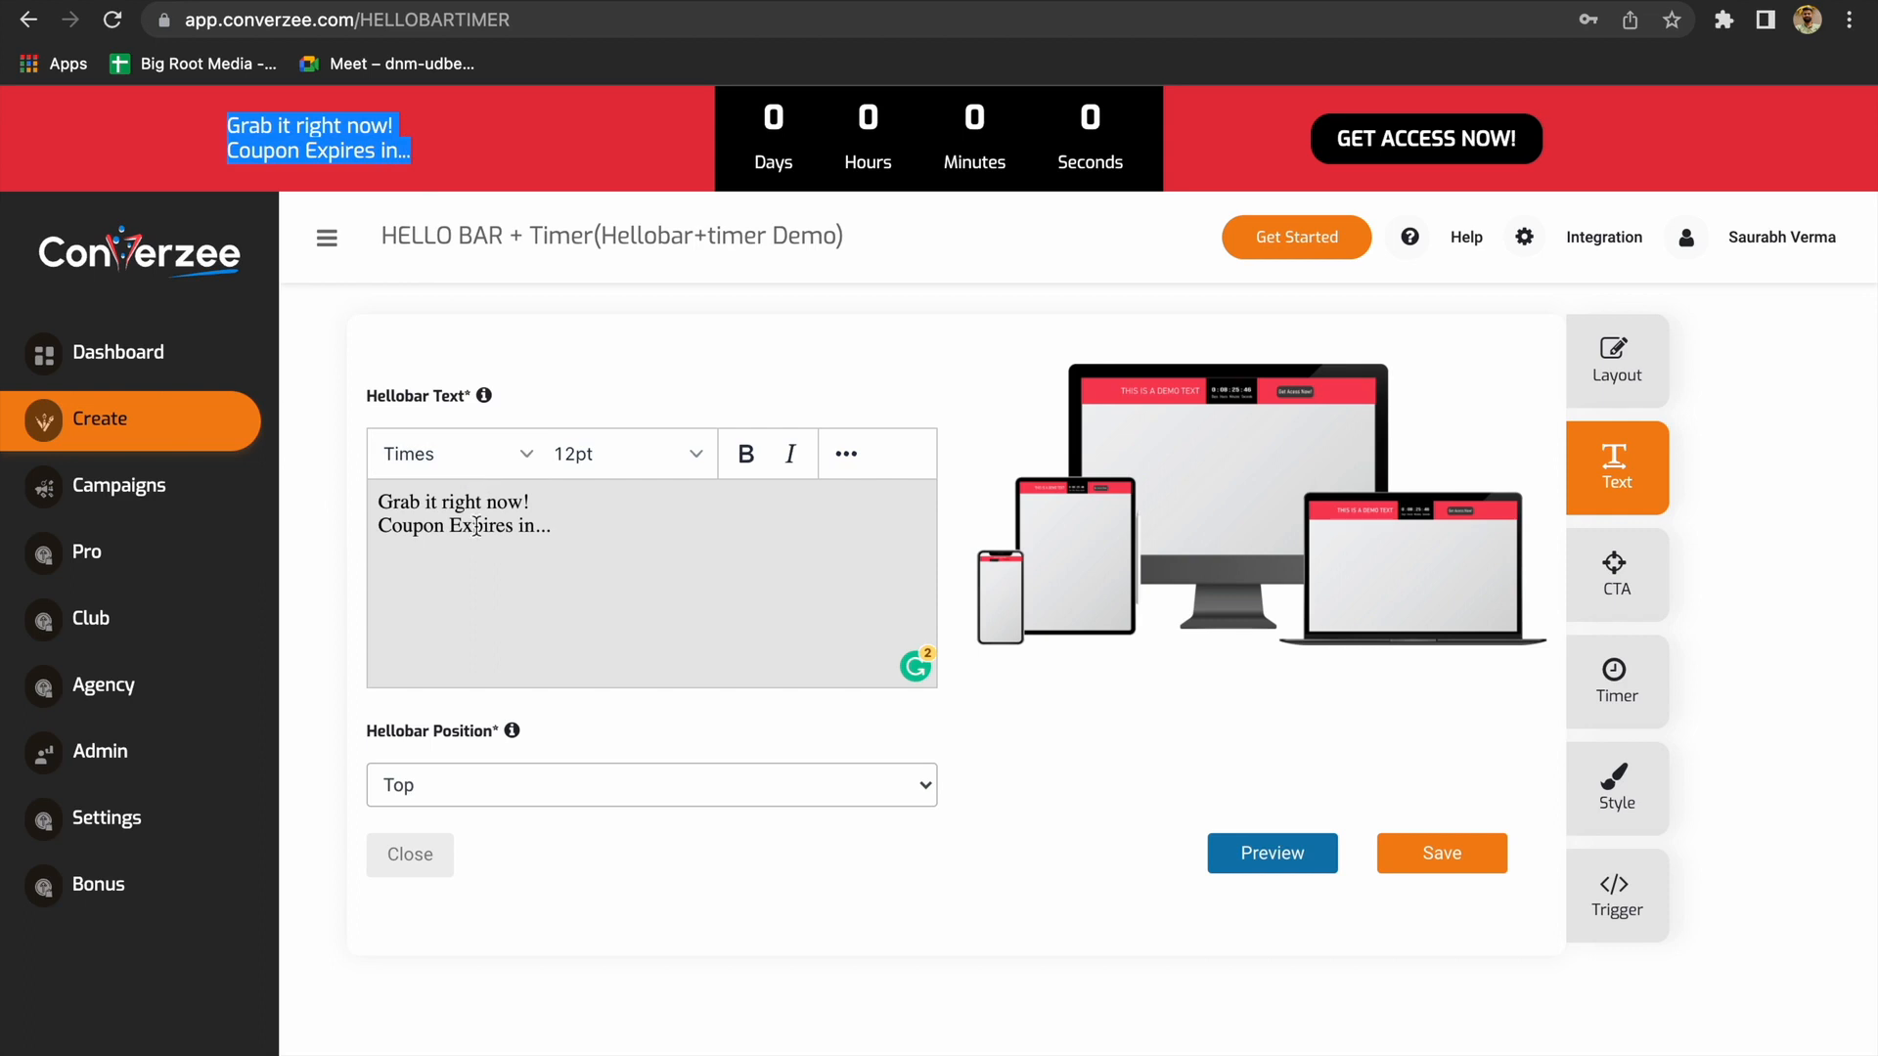
{"action": "triple_click", "coordinate": [448, 501]}
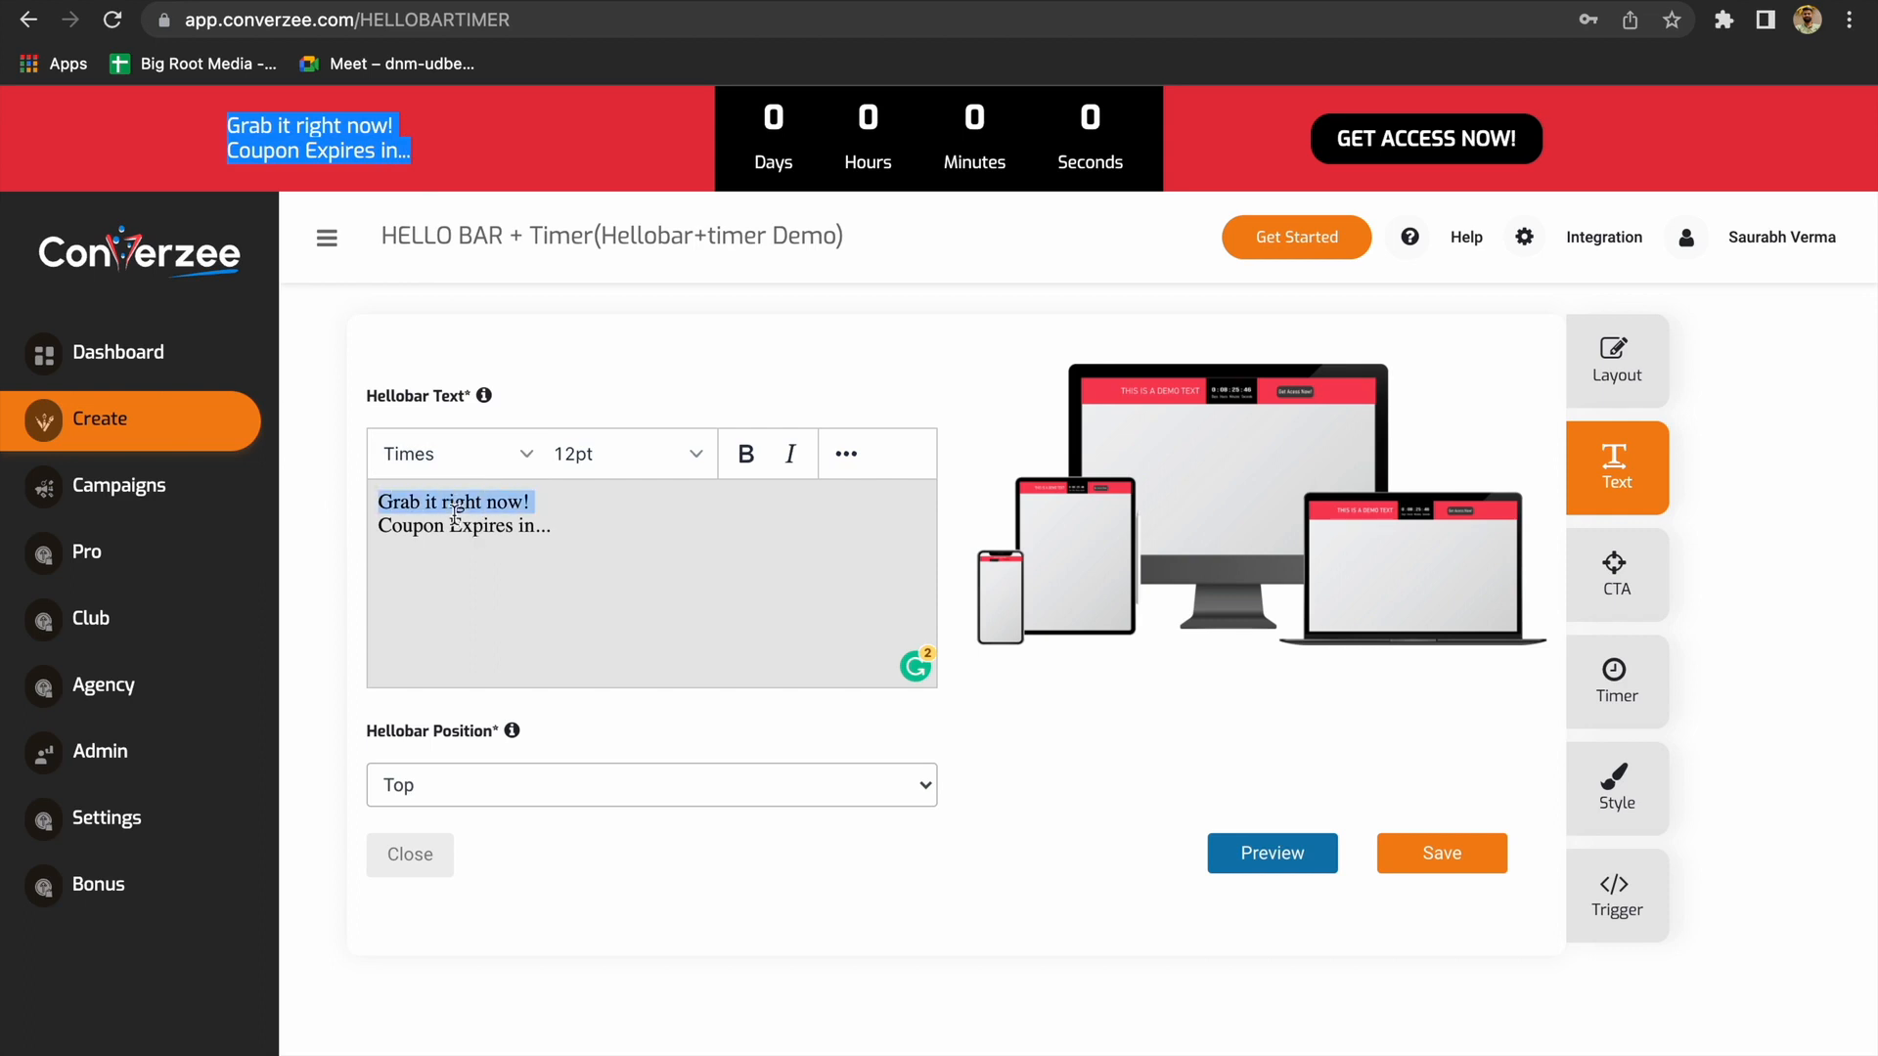
{"action": "triple_click", "coordinate": [473, 533]}
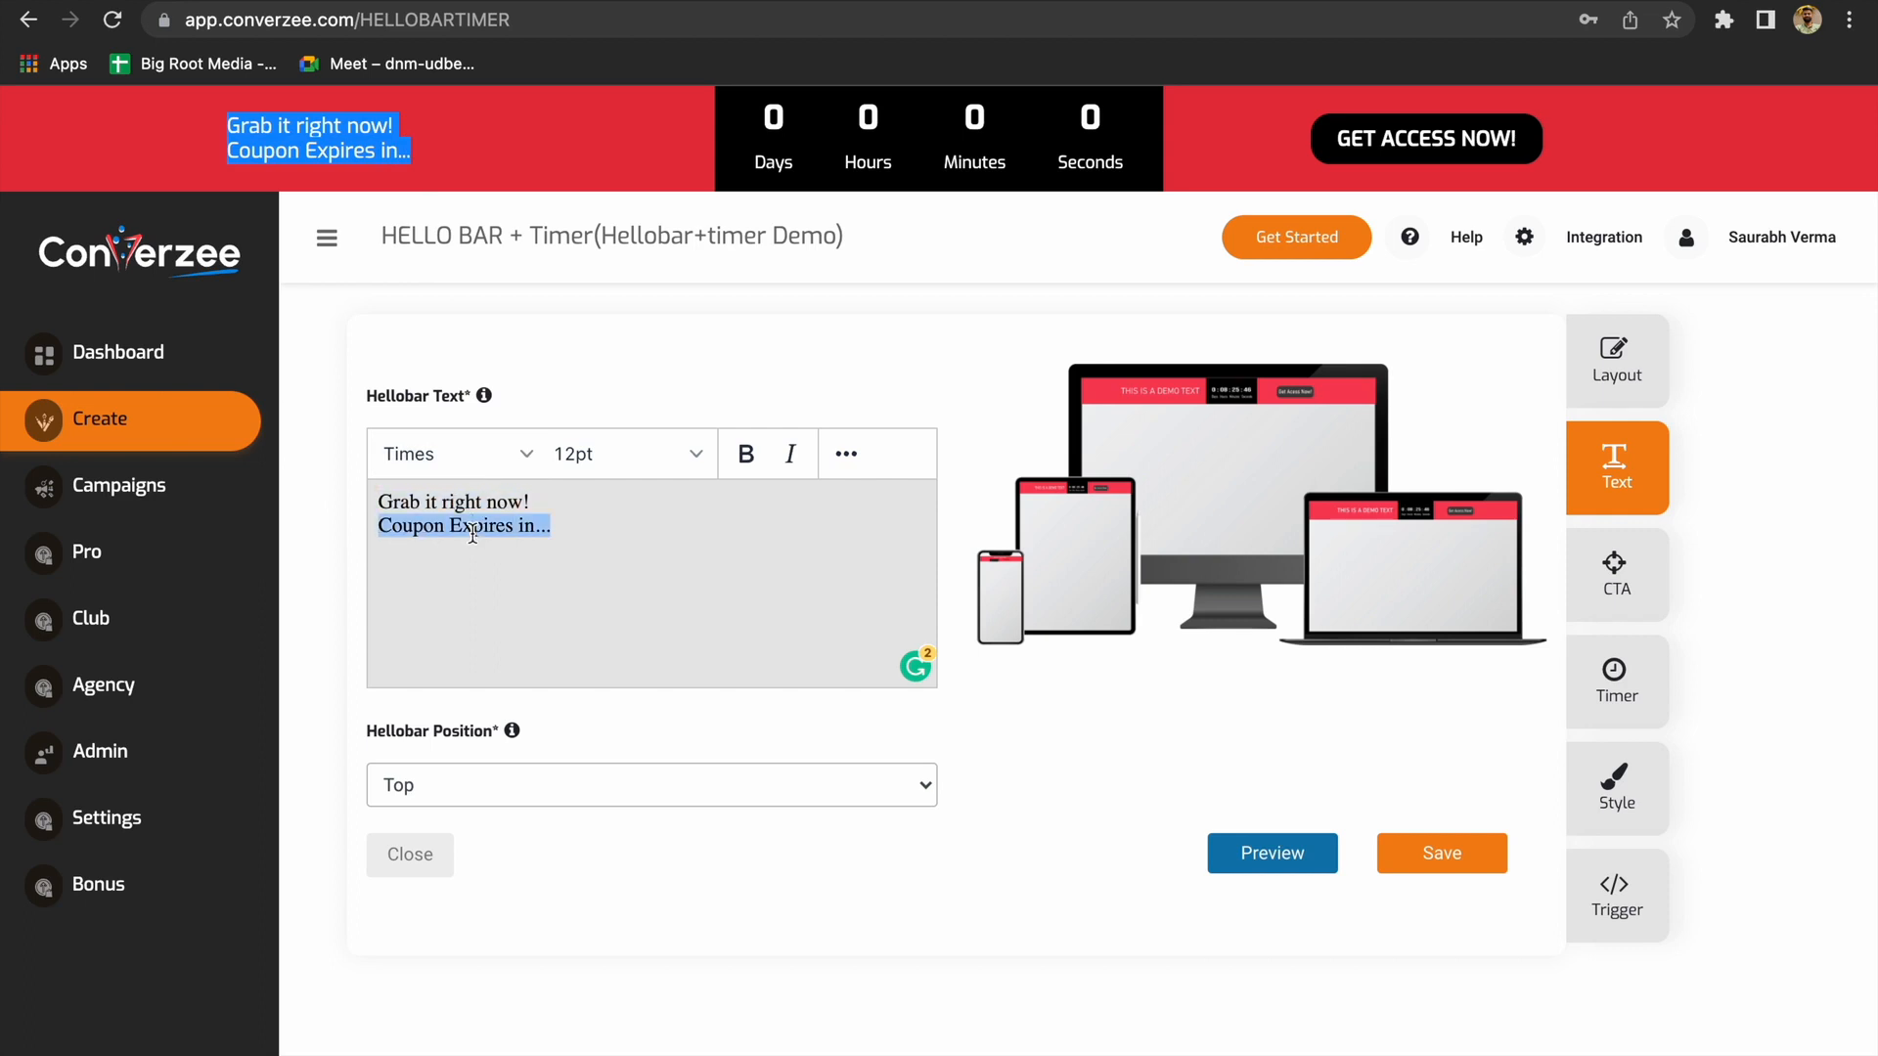
{"action": "left_click", "coordinate": [473, 533]}
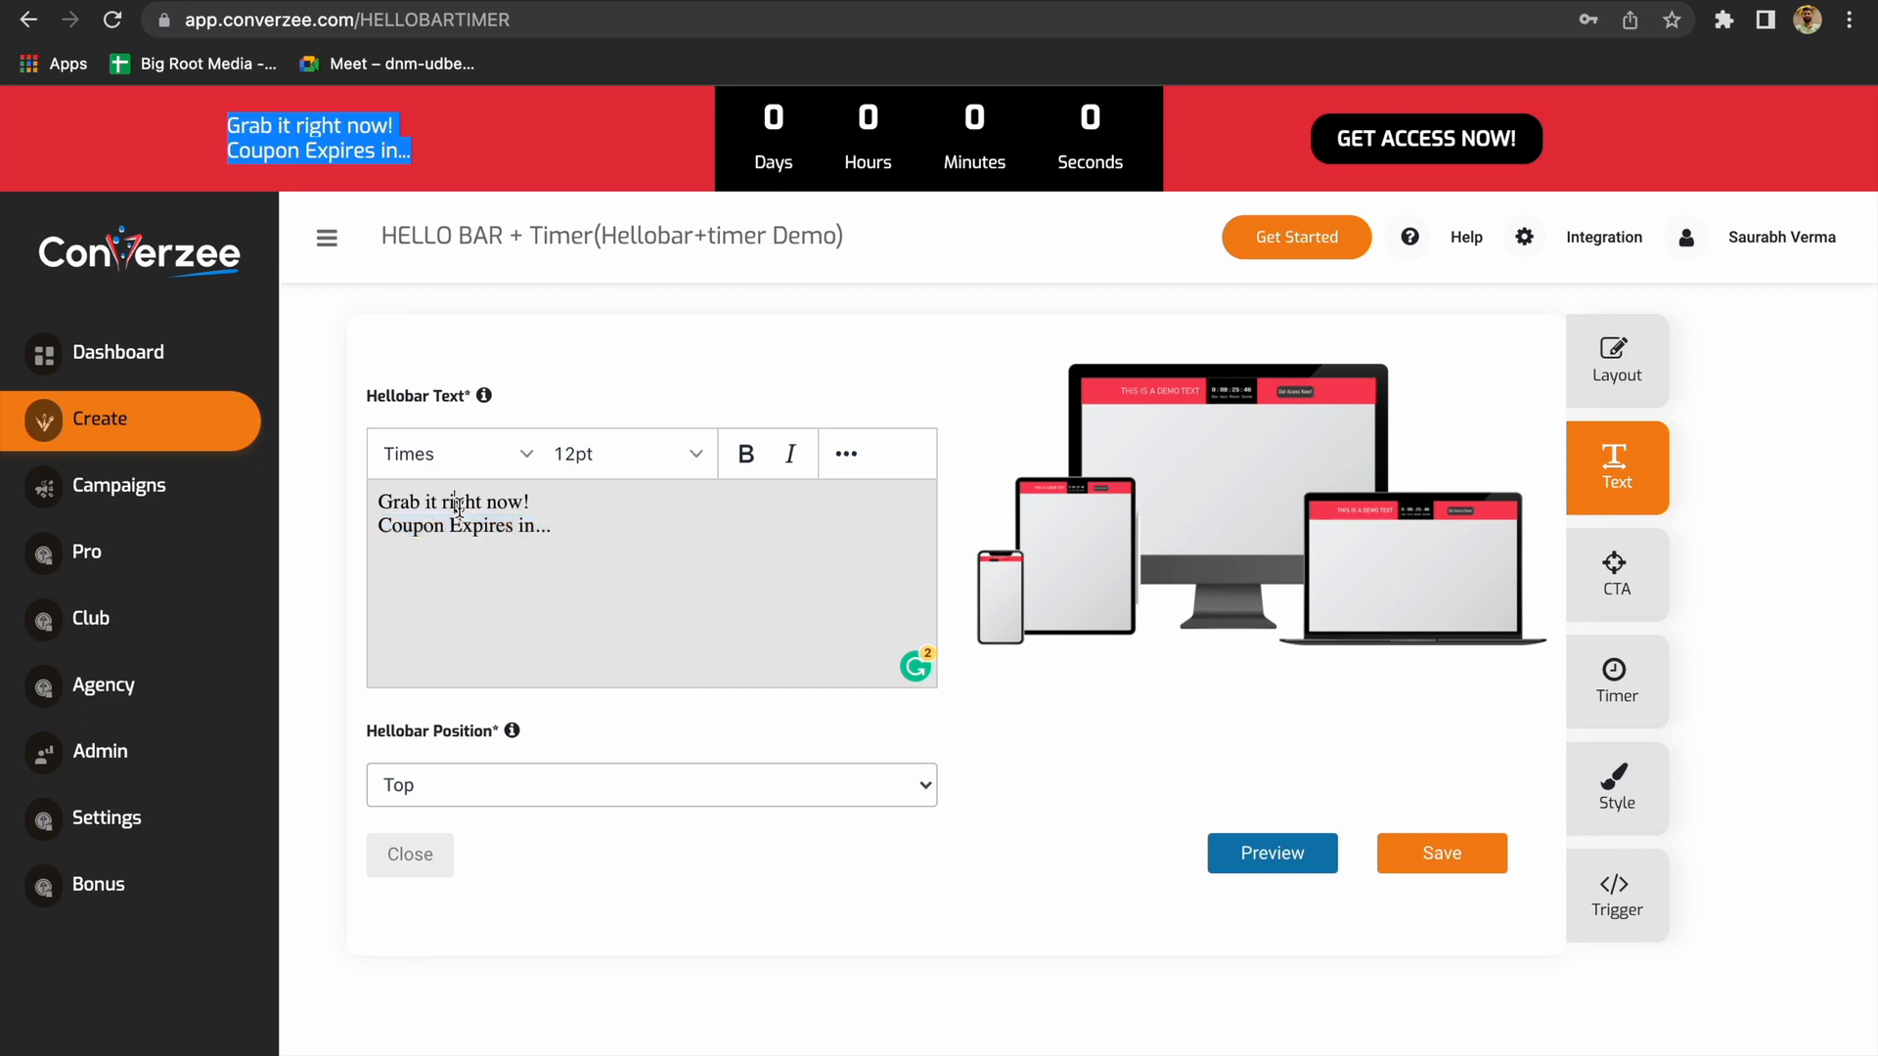
{"action": "triple_click", "coordinate": [458, 502]}
{"action": "type", "text": "Hurry Now!Coupon Expires in..."}
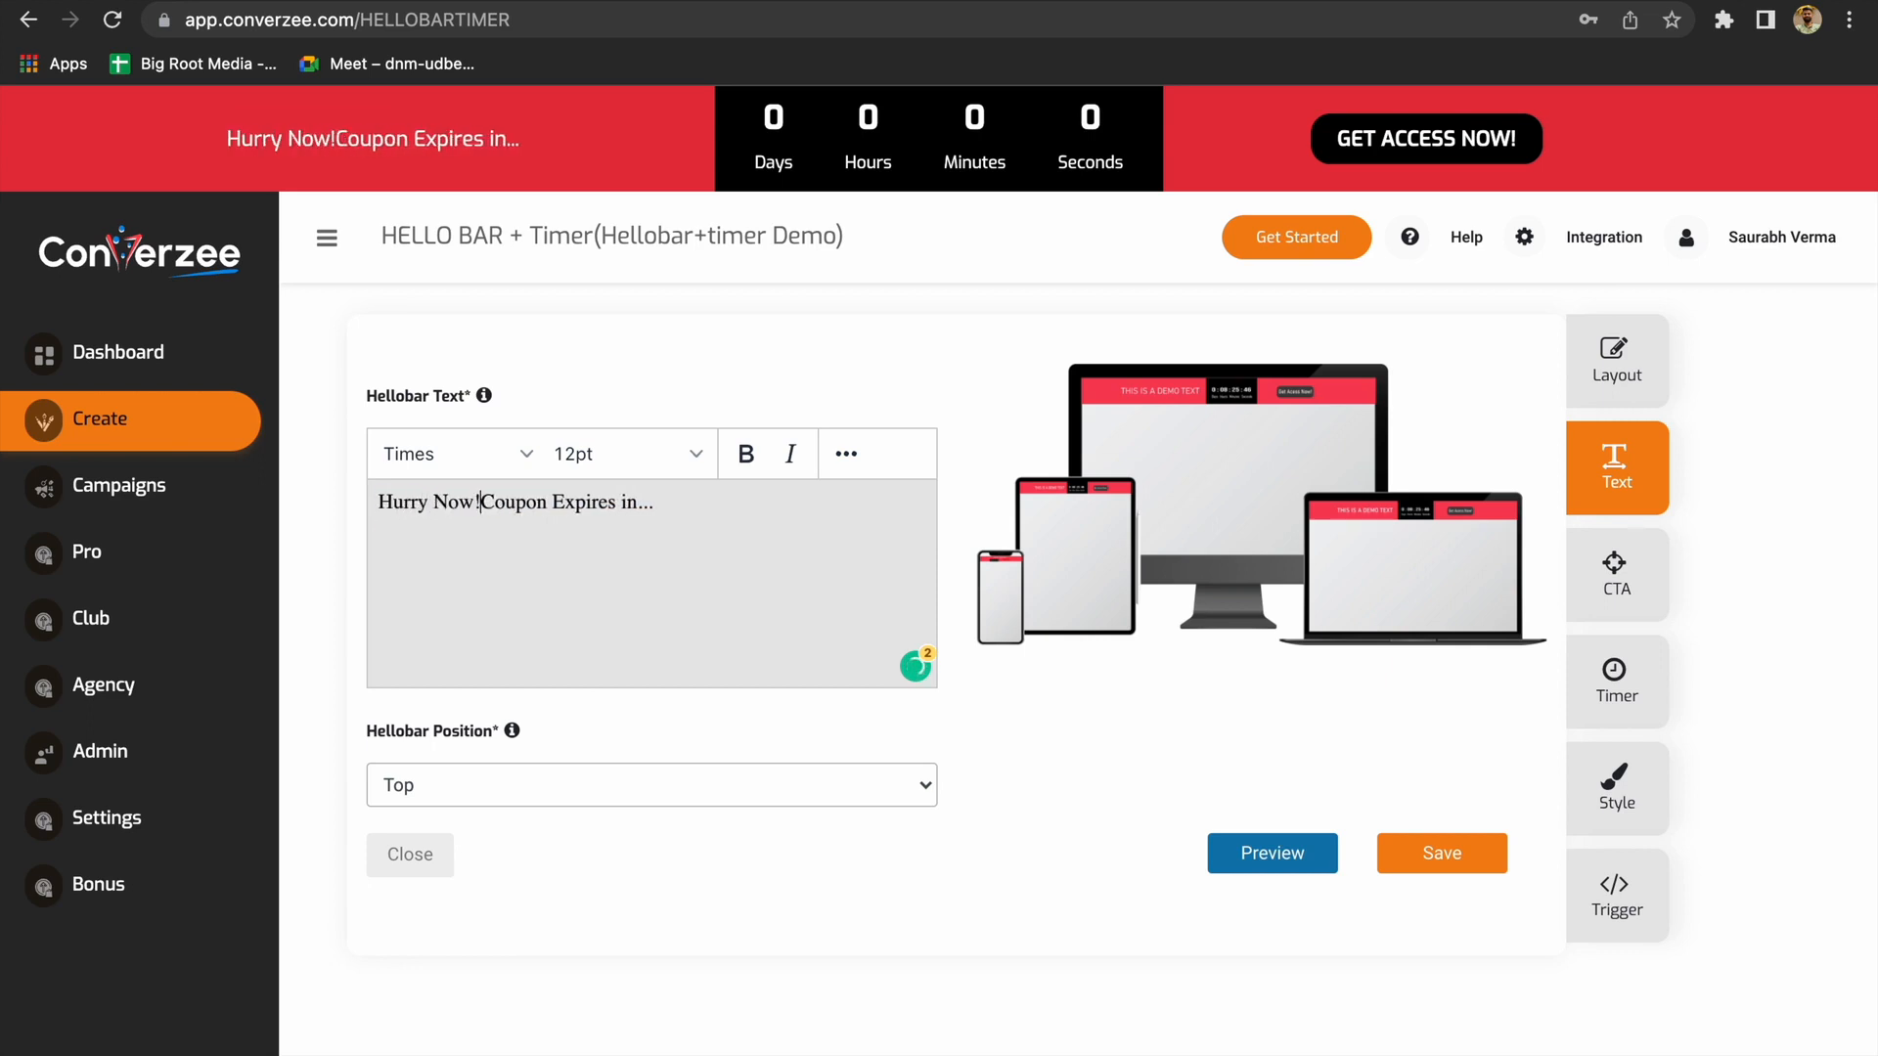
{"action": "key", "text": "Return"}
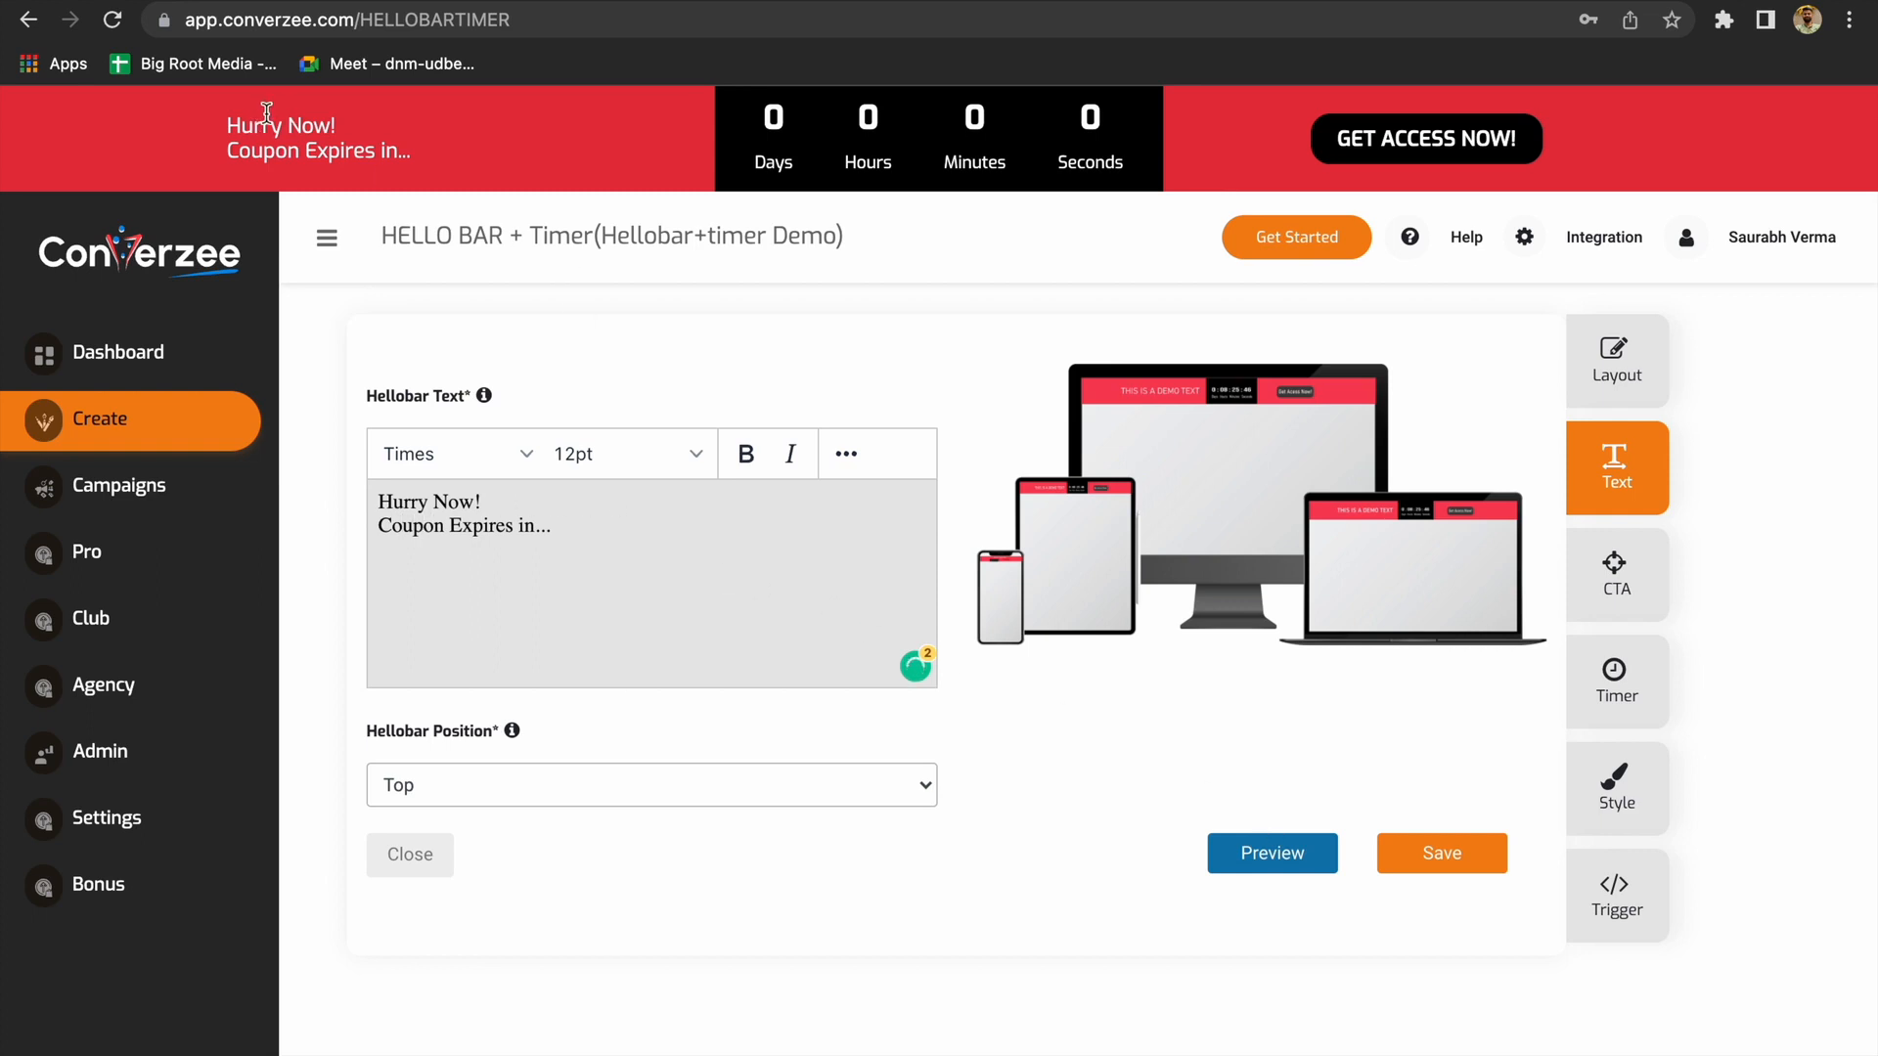
Make the "Hurry Now!" line of the hello bar text bold
{"action": "triple_click", "coordinate": [402, 497]}
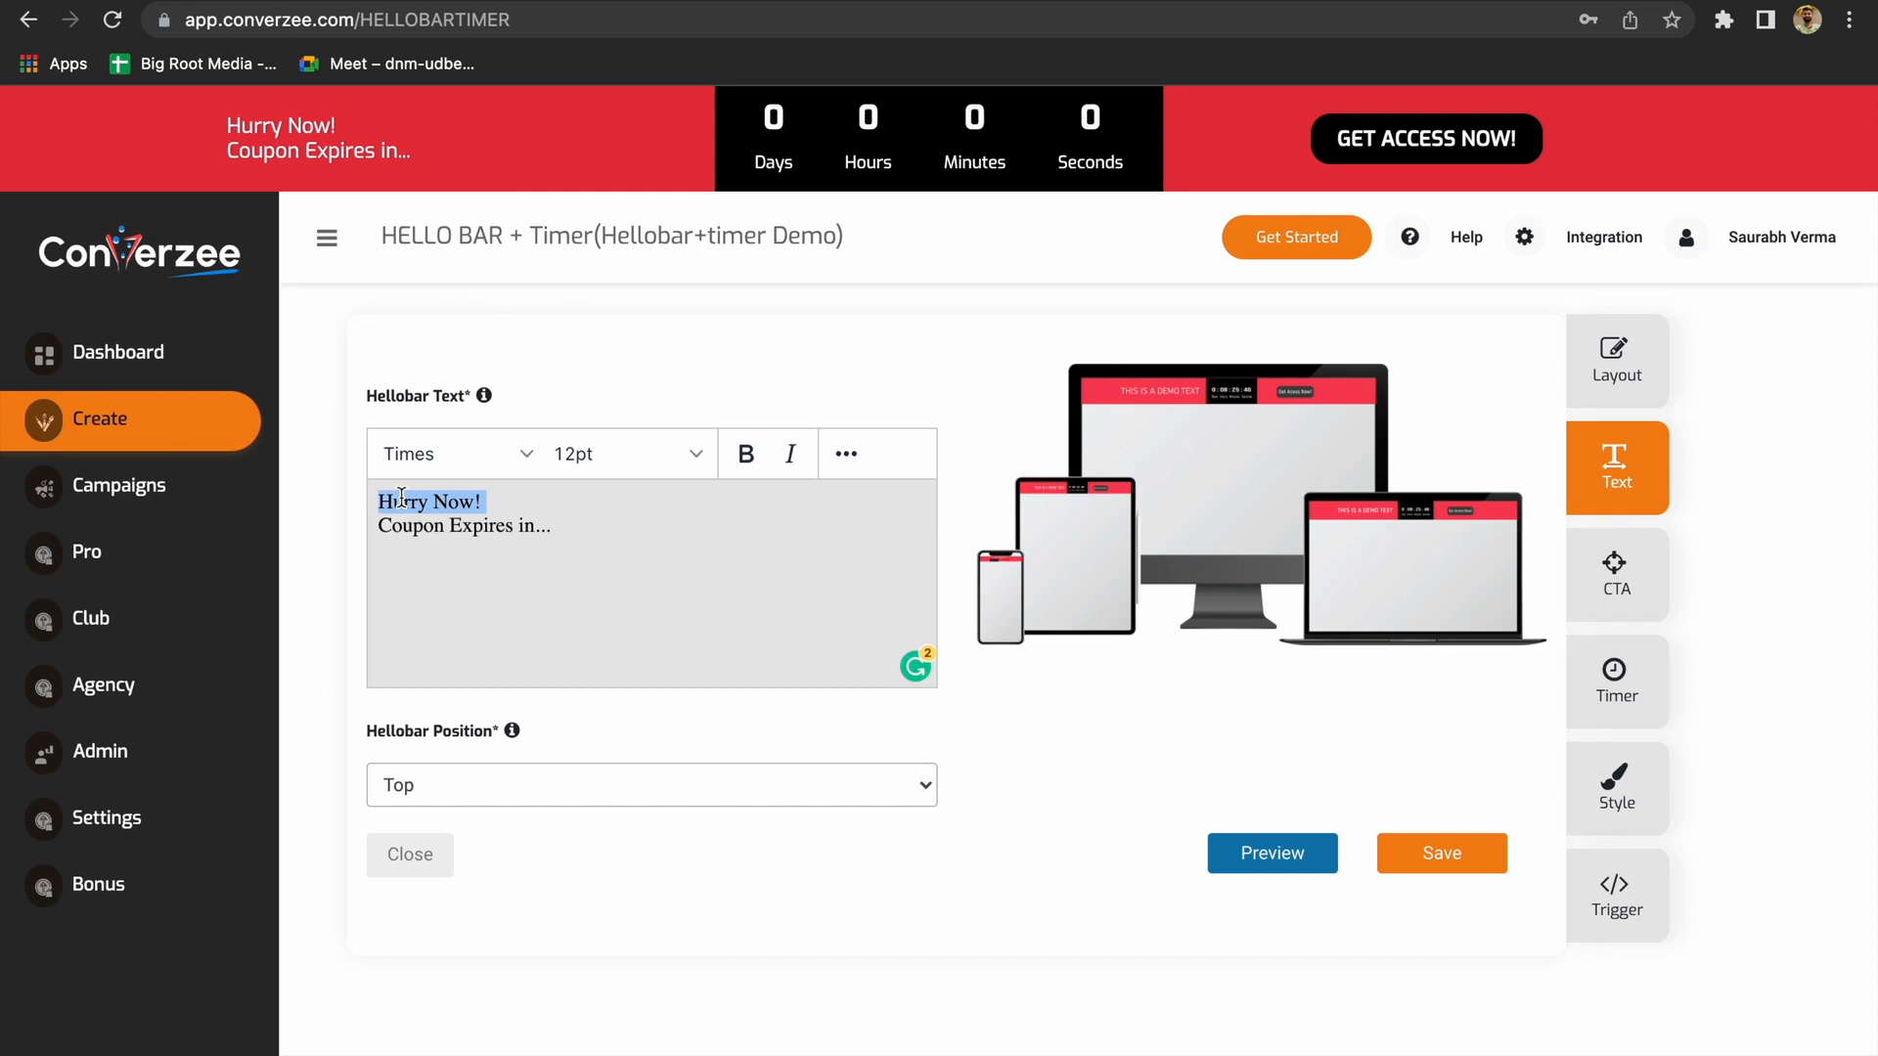
{"action": "key", "text": "ctrl+b"}
{"action": "key", "text": "ctrl+b"}
{"action": "key", "text": "ctrl+b"}
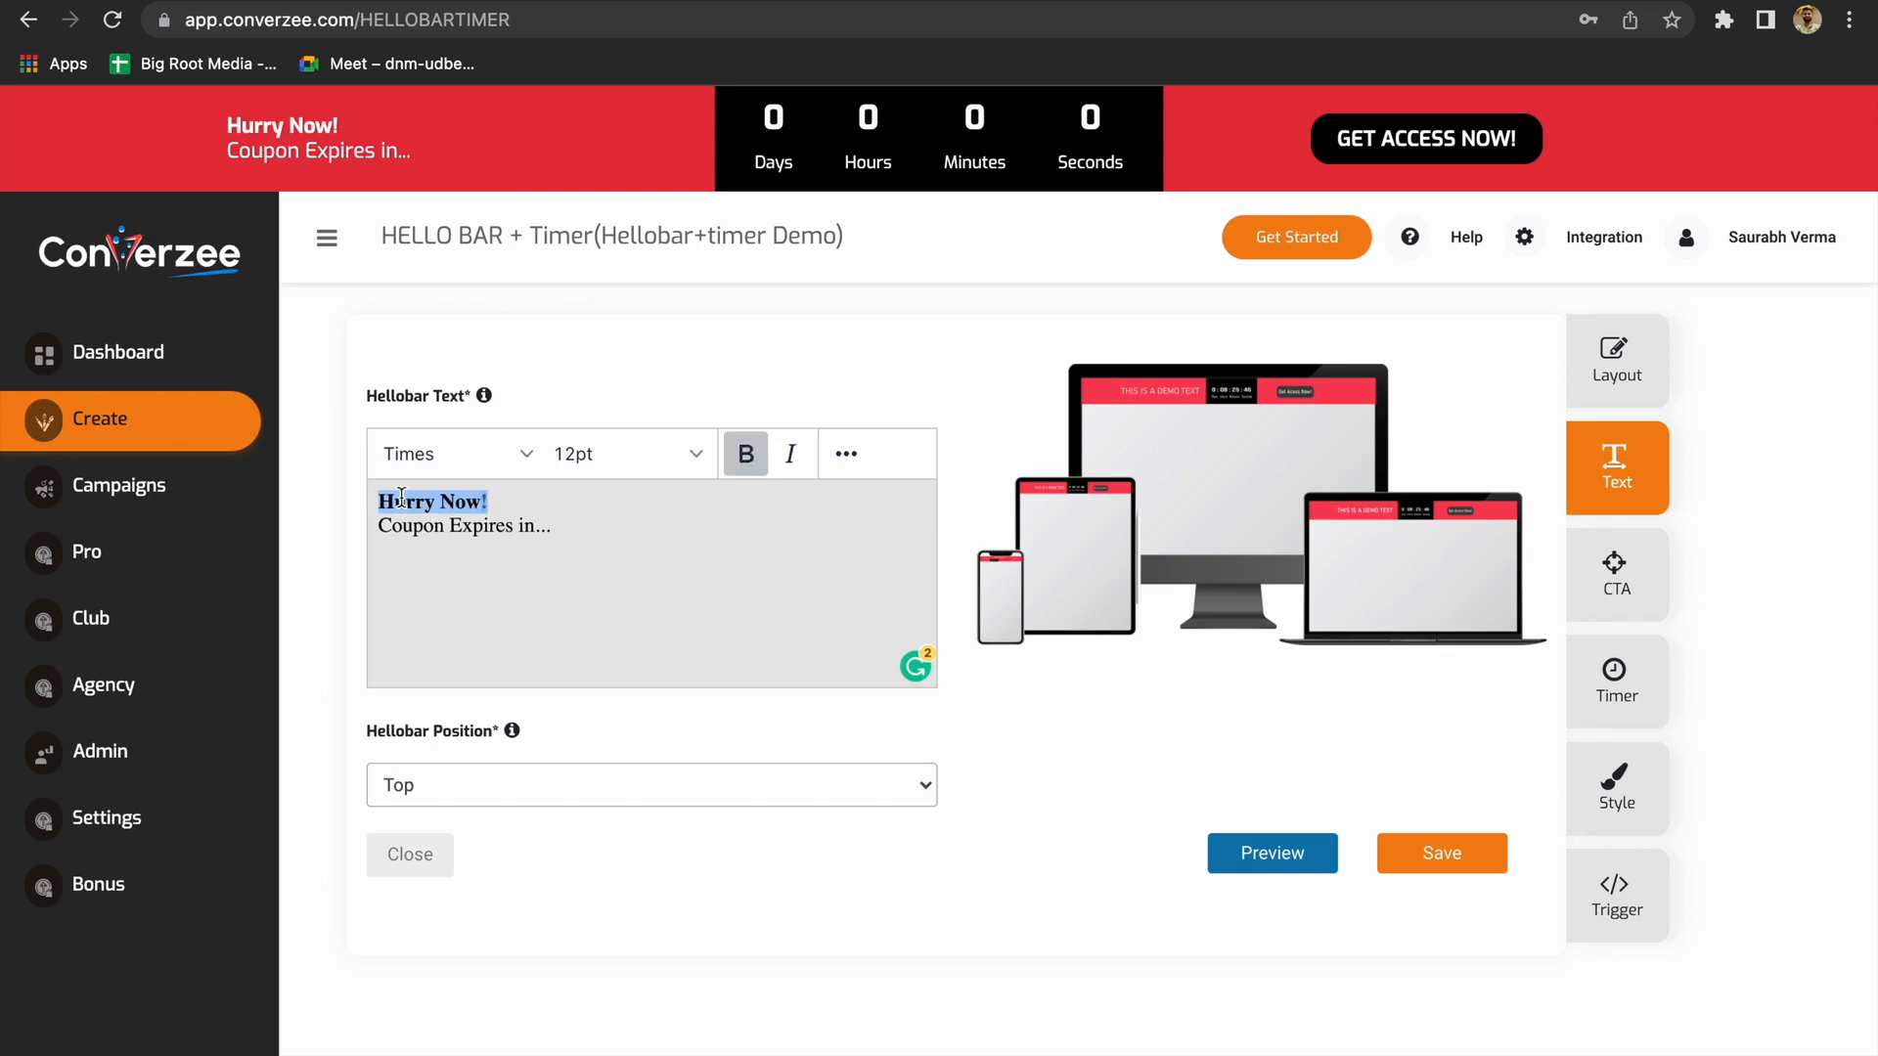
Try yellow on the "Hurry Now!" line and set its text color to the lightest grey swatch
{"action": "left_click", "coordinate": [848, 455]}
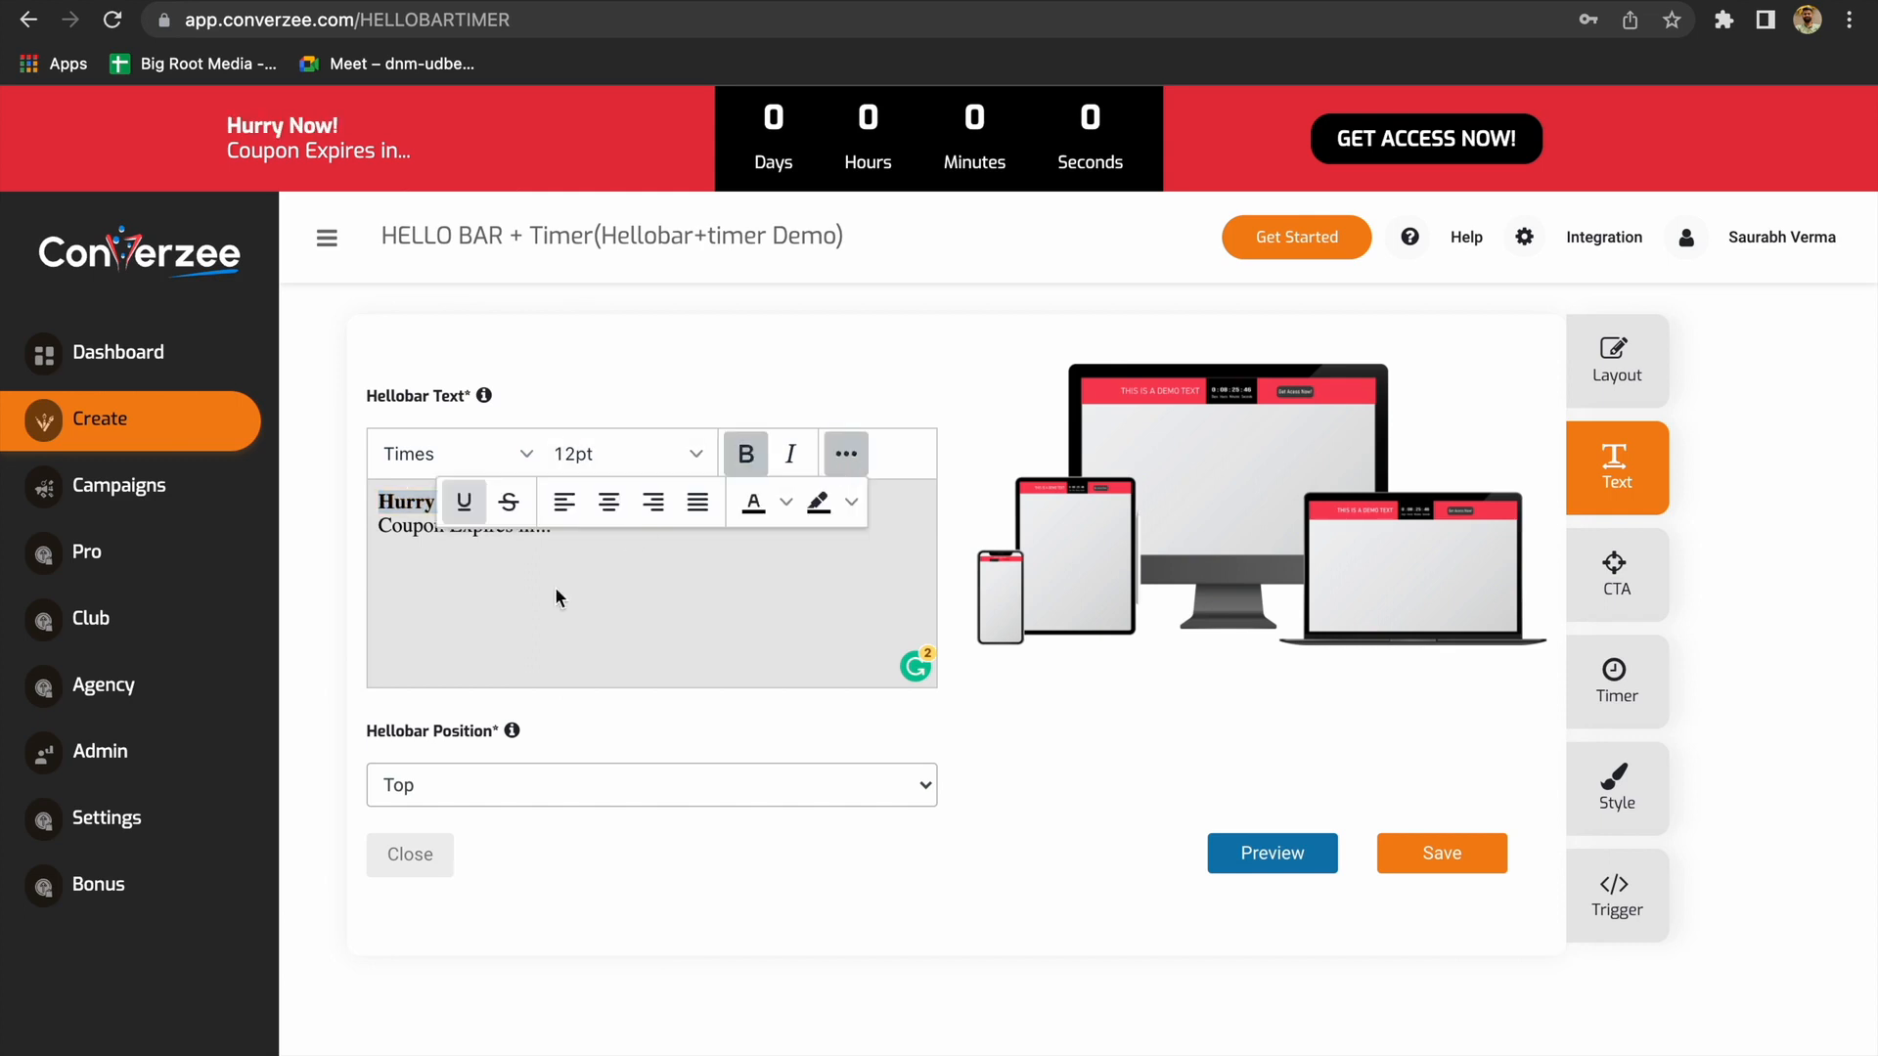
{"action": "left_click", "coordinate": [785, 501]}
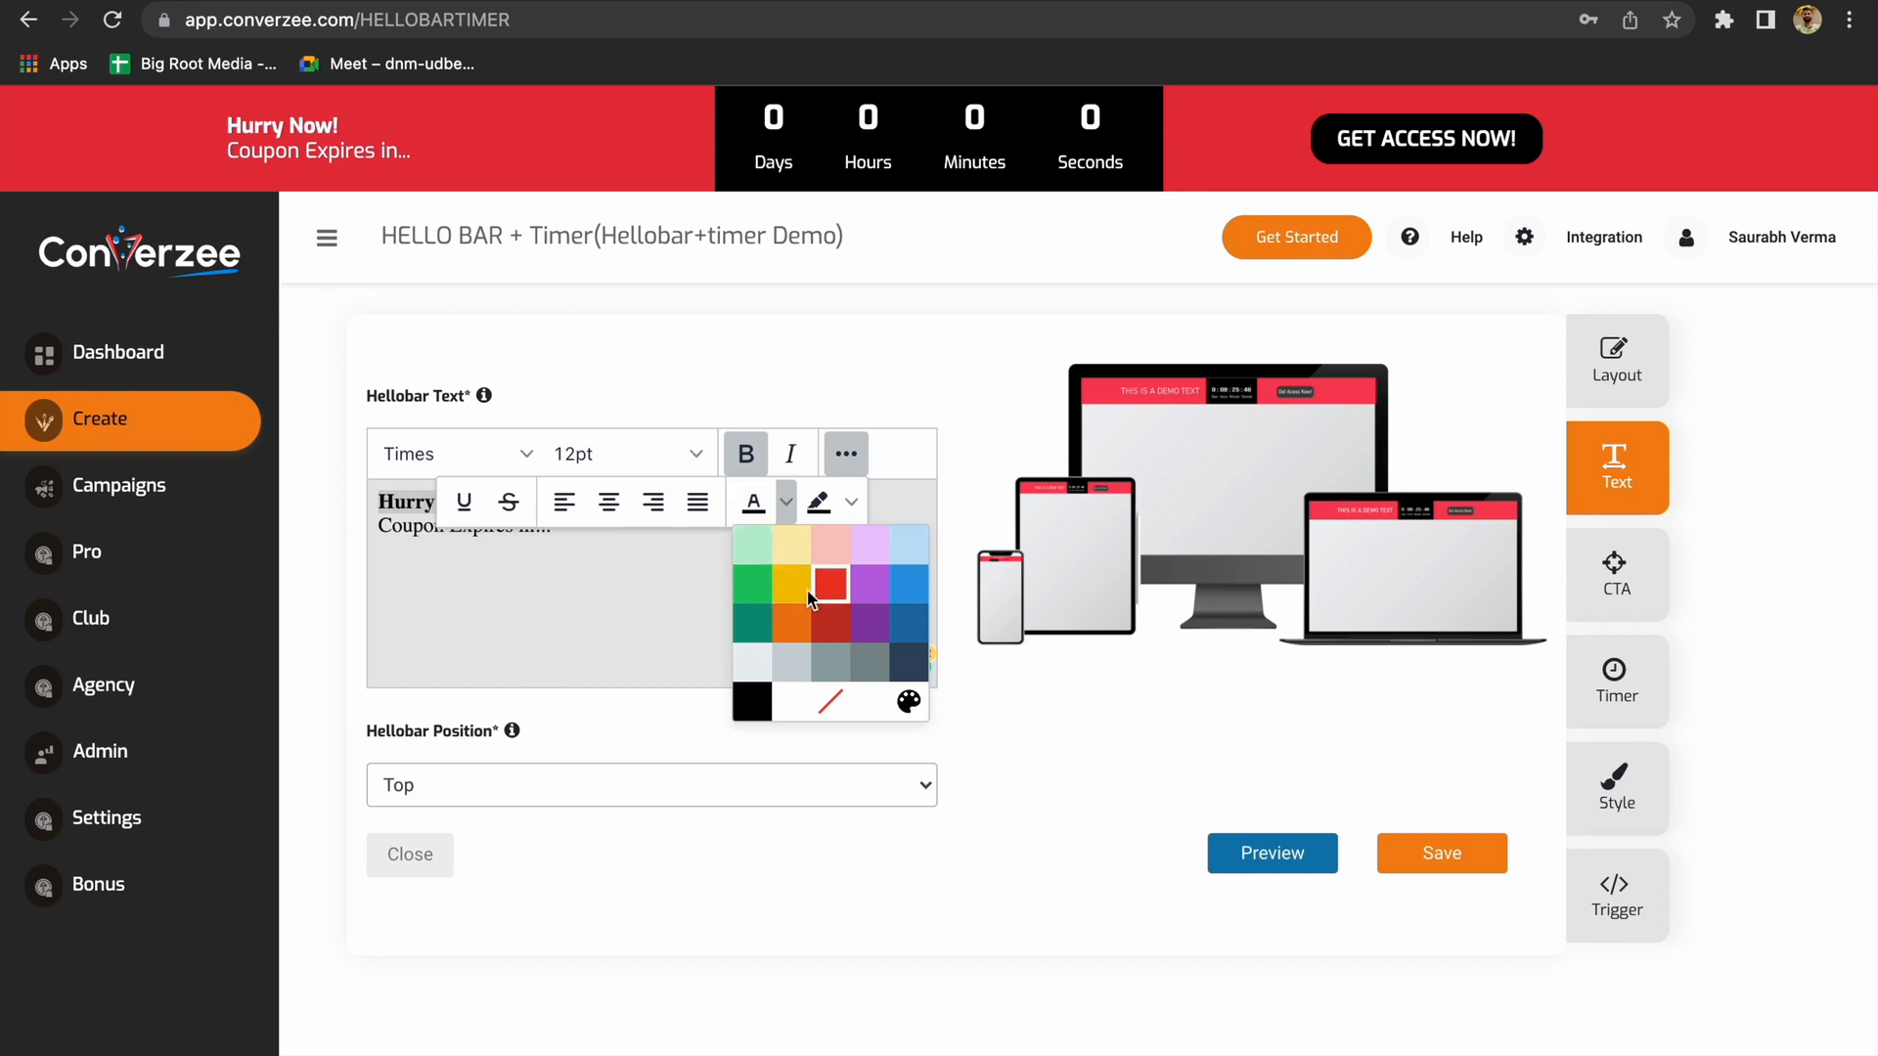
{"action": "left_click", "coordinate": [794, 596]}
{"action": "left_click", "coordinate": [785, 502]}
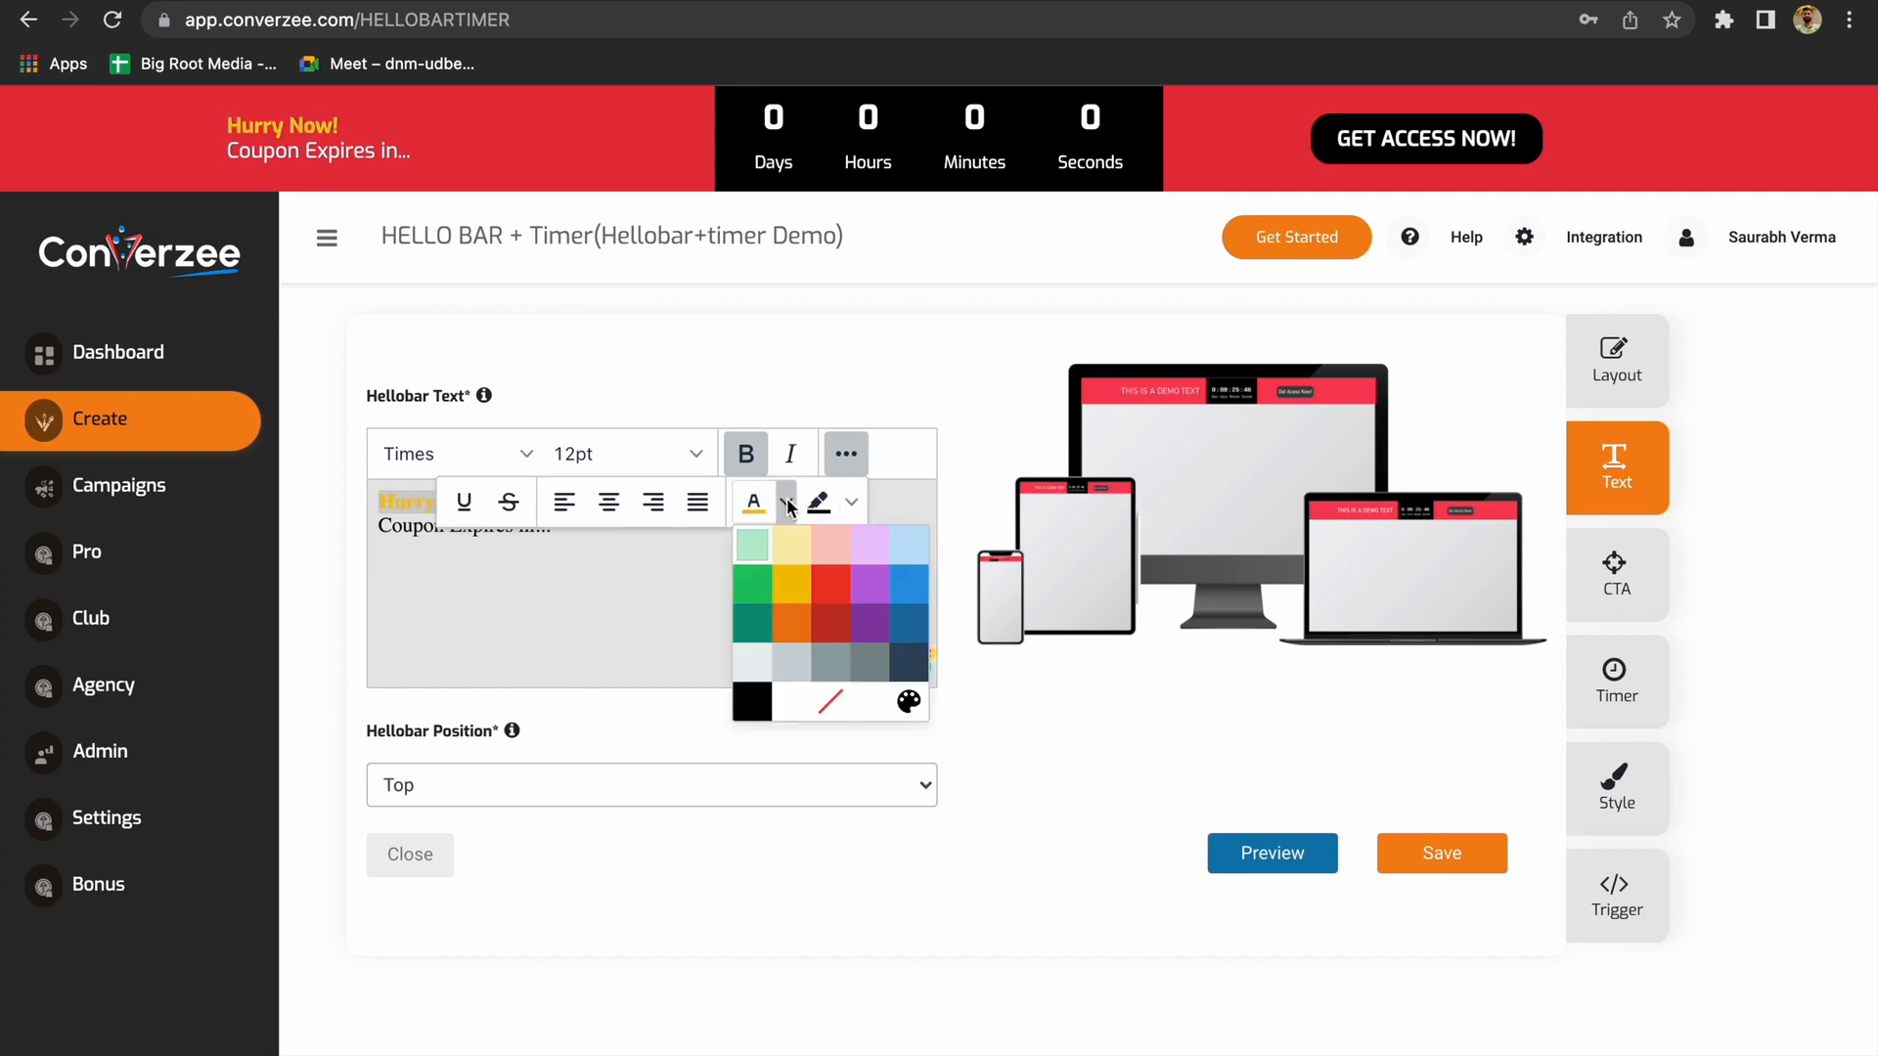
{"action": "left_click", "coordinate": [752, 663]}
{"action": "left_click", "coordinate": [542, 883]}
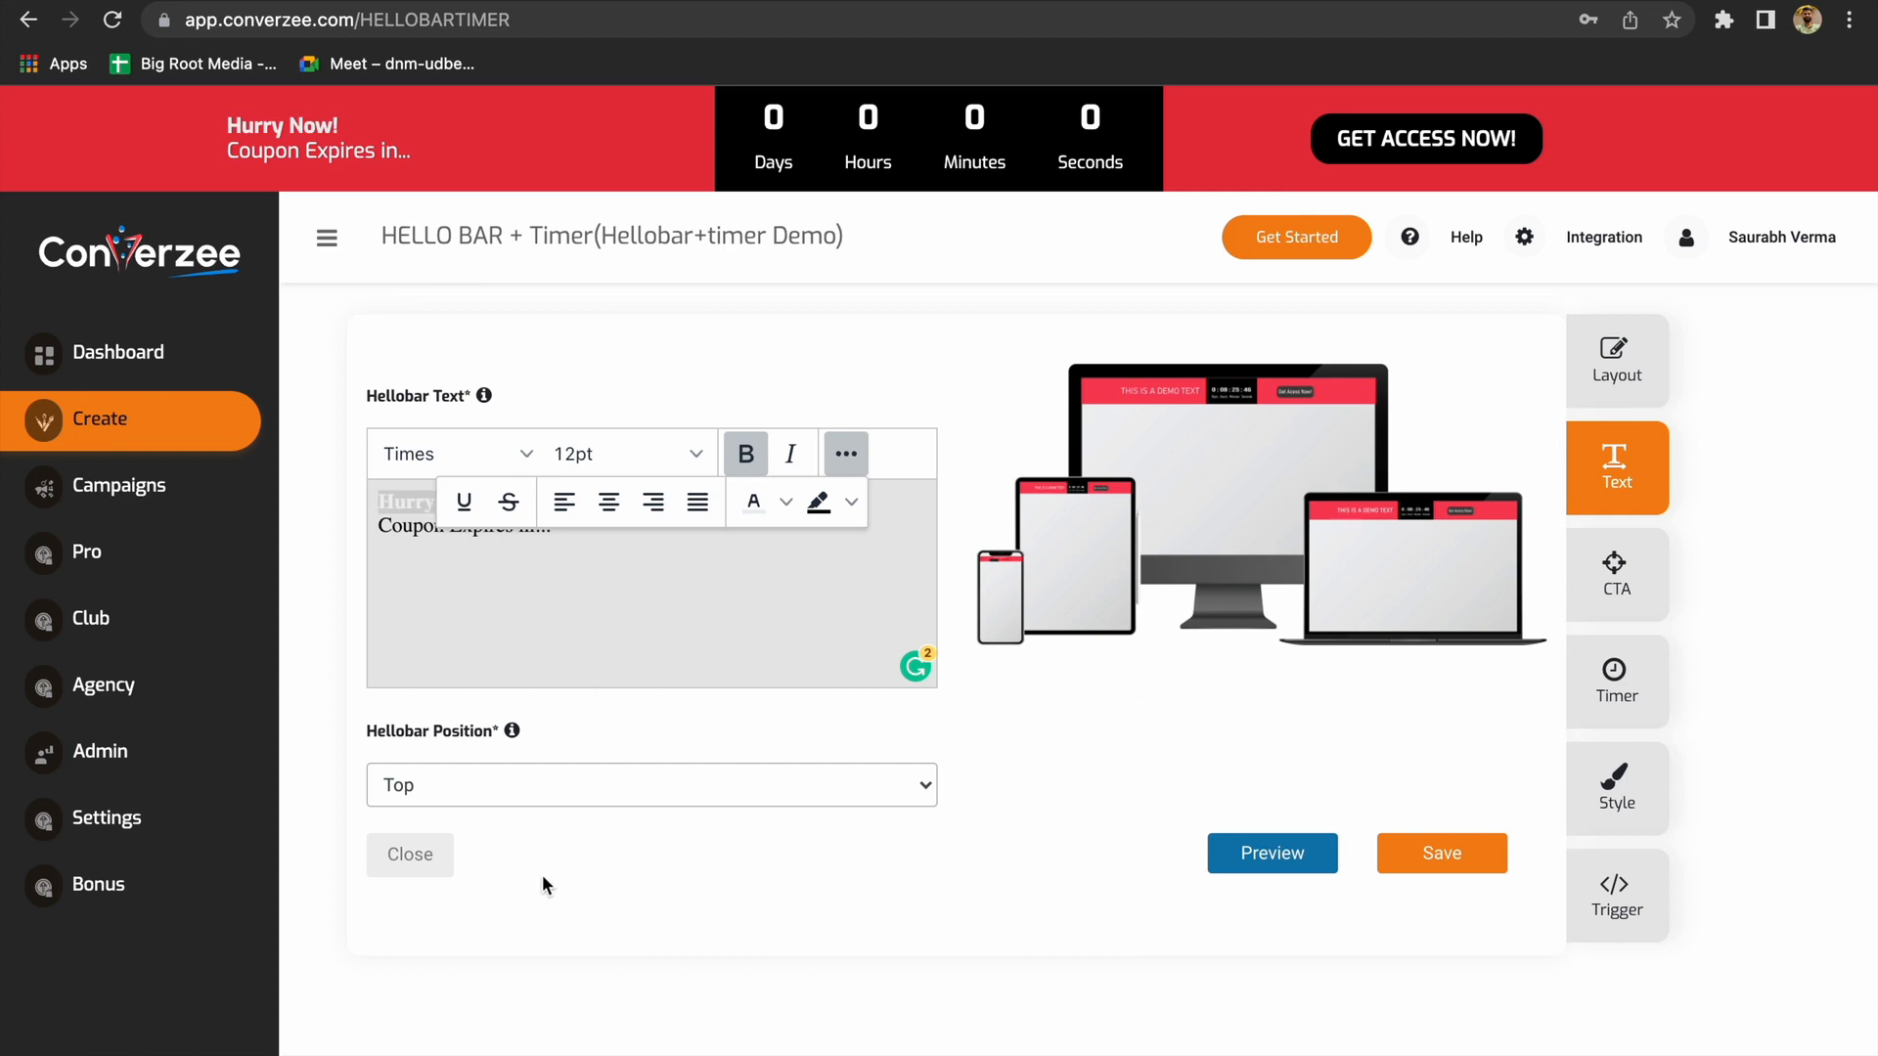
Try replacing the hello bar's CTA text with "Show" and "Shop", and undo the replacement
{"action": "left_click", "coordinate": [1660, 591]}
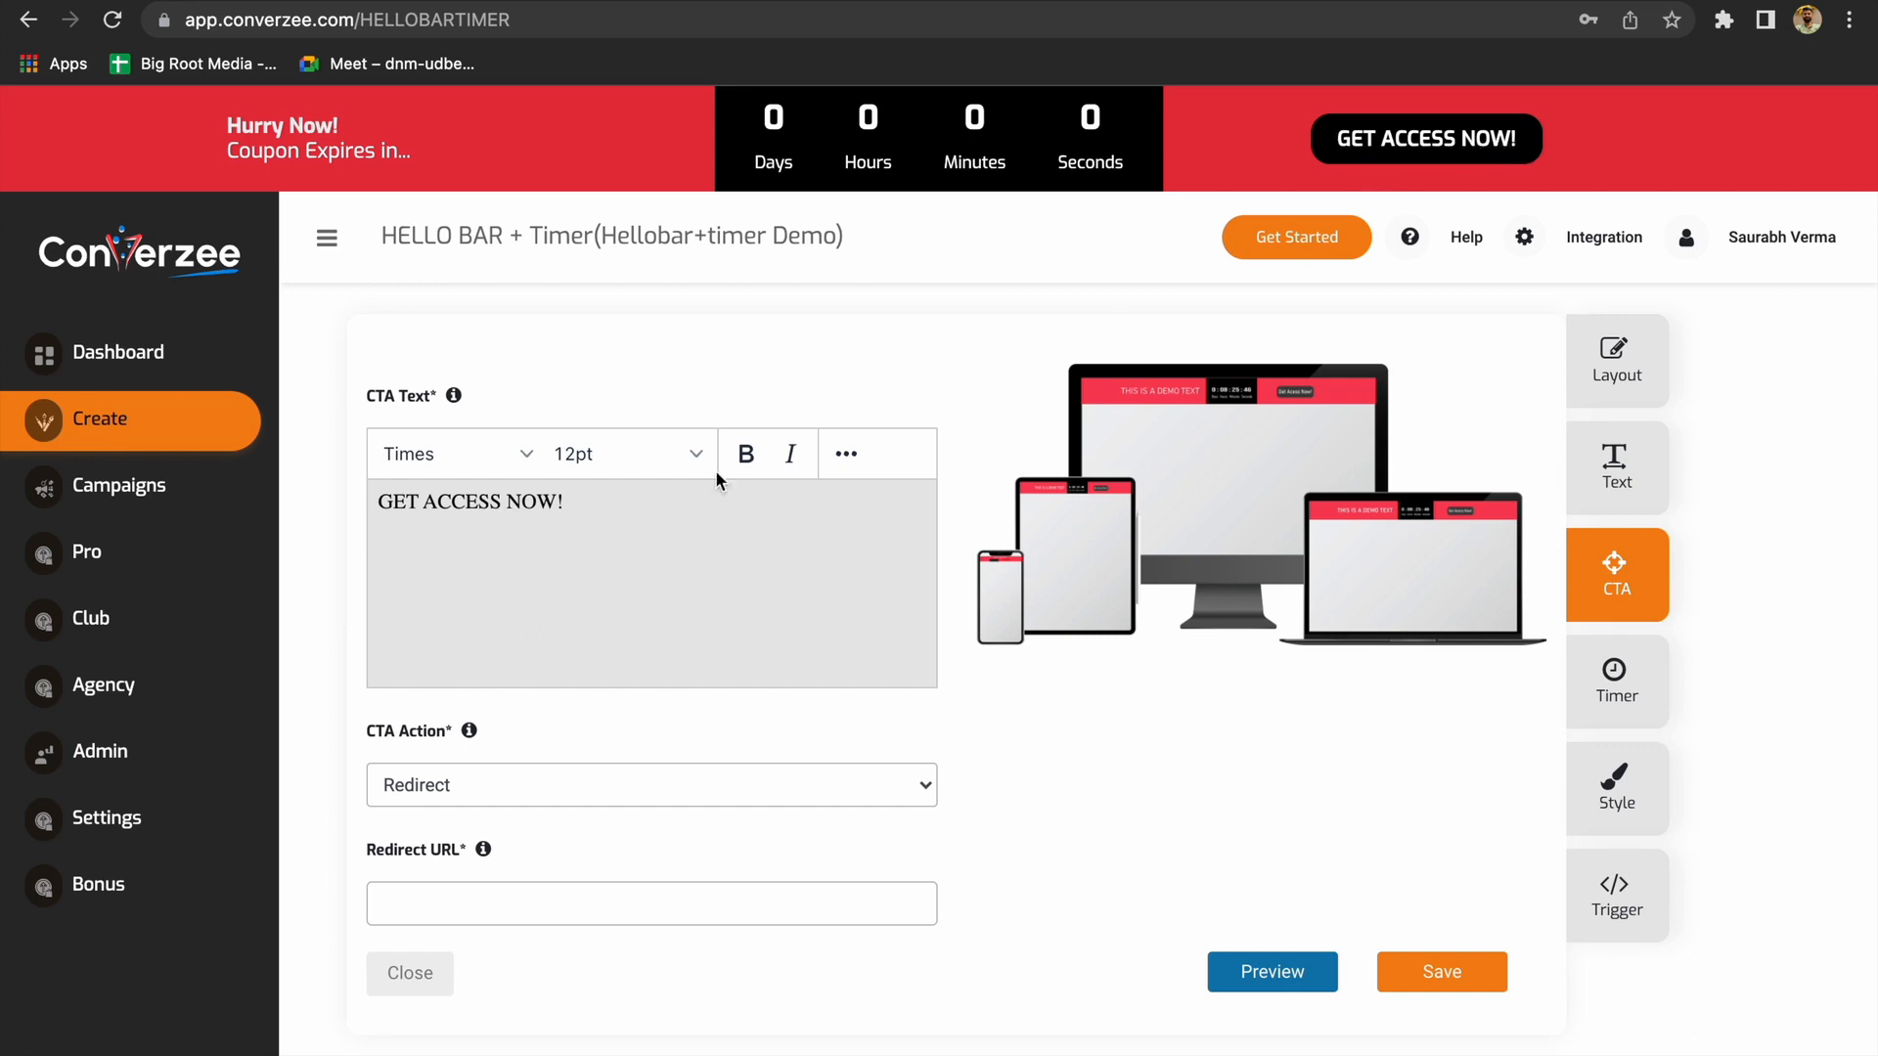
{"action": "double_click", "coordinate": [425, 499]}
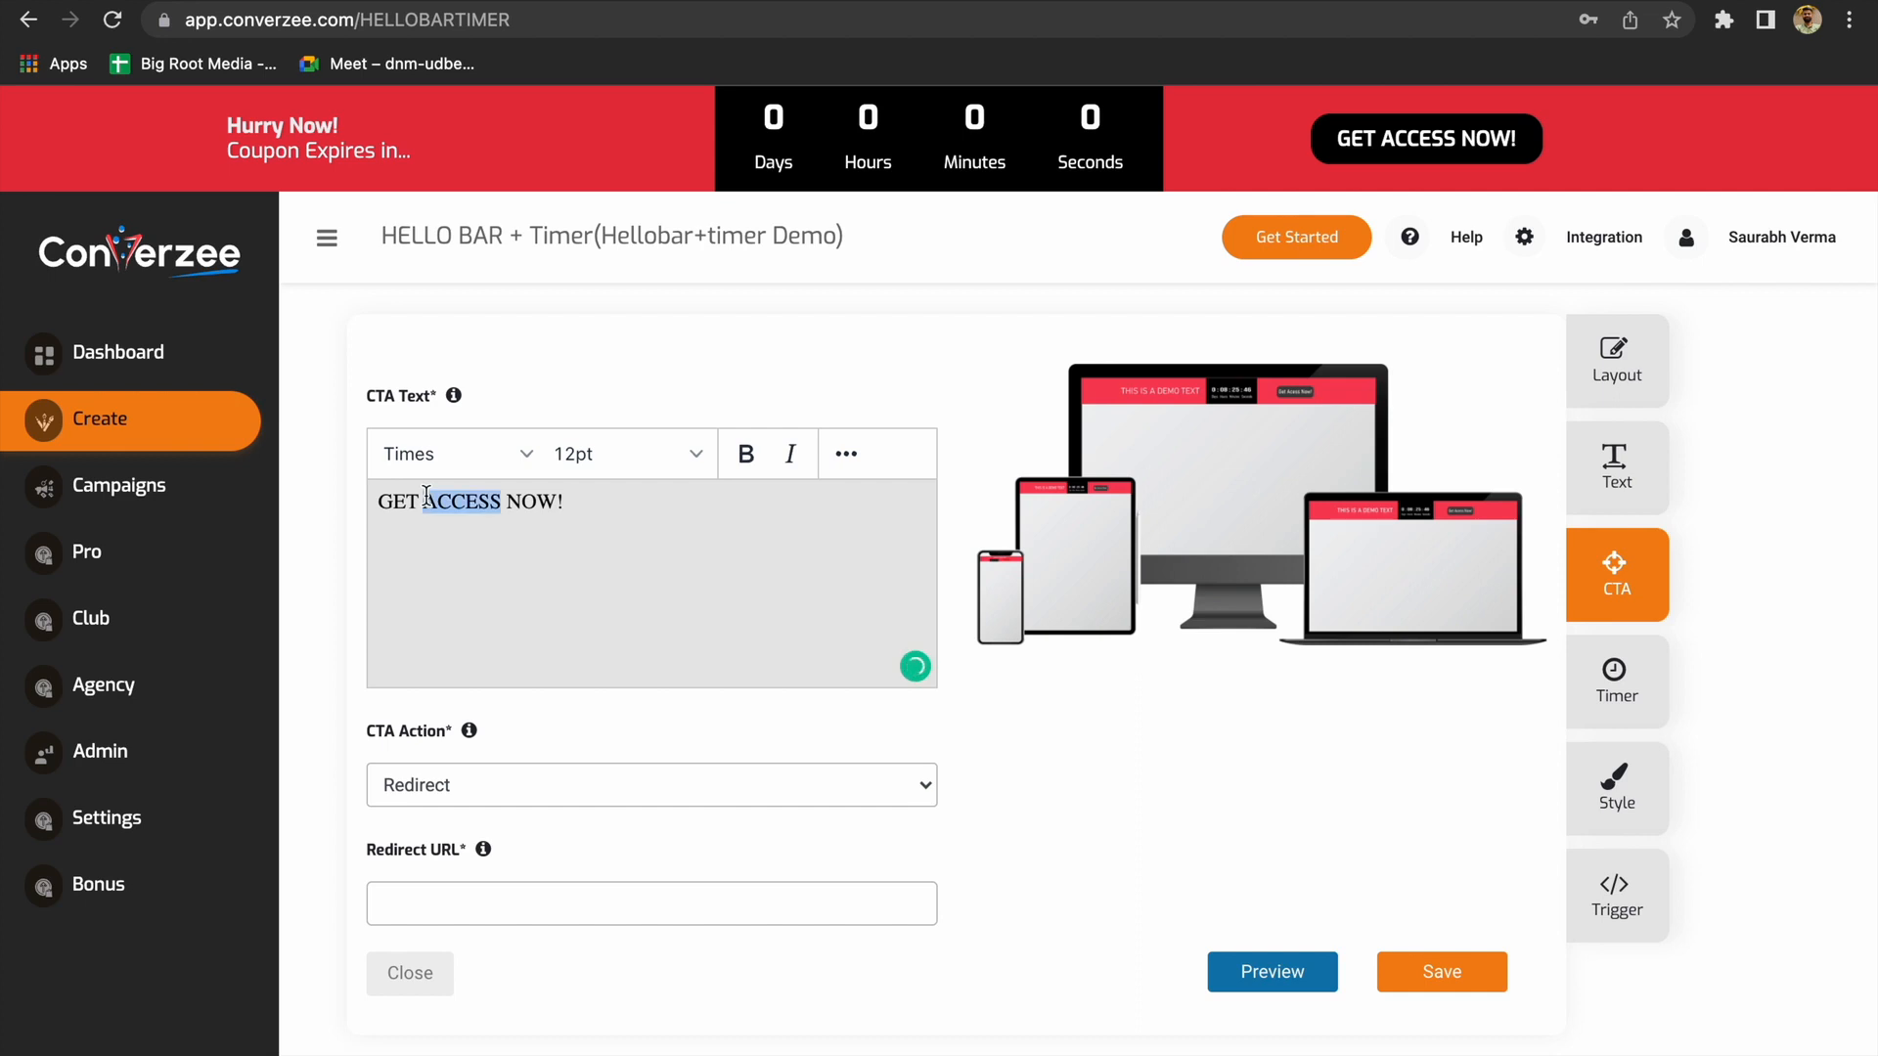
{"action": "key", "text": "ctrl+a"}
{"action": "type", "text": "Show"}
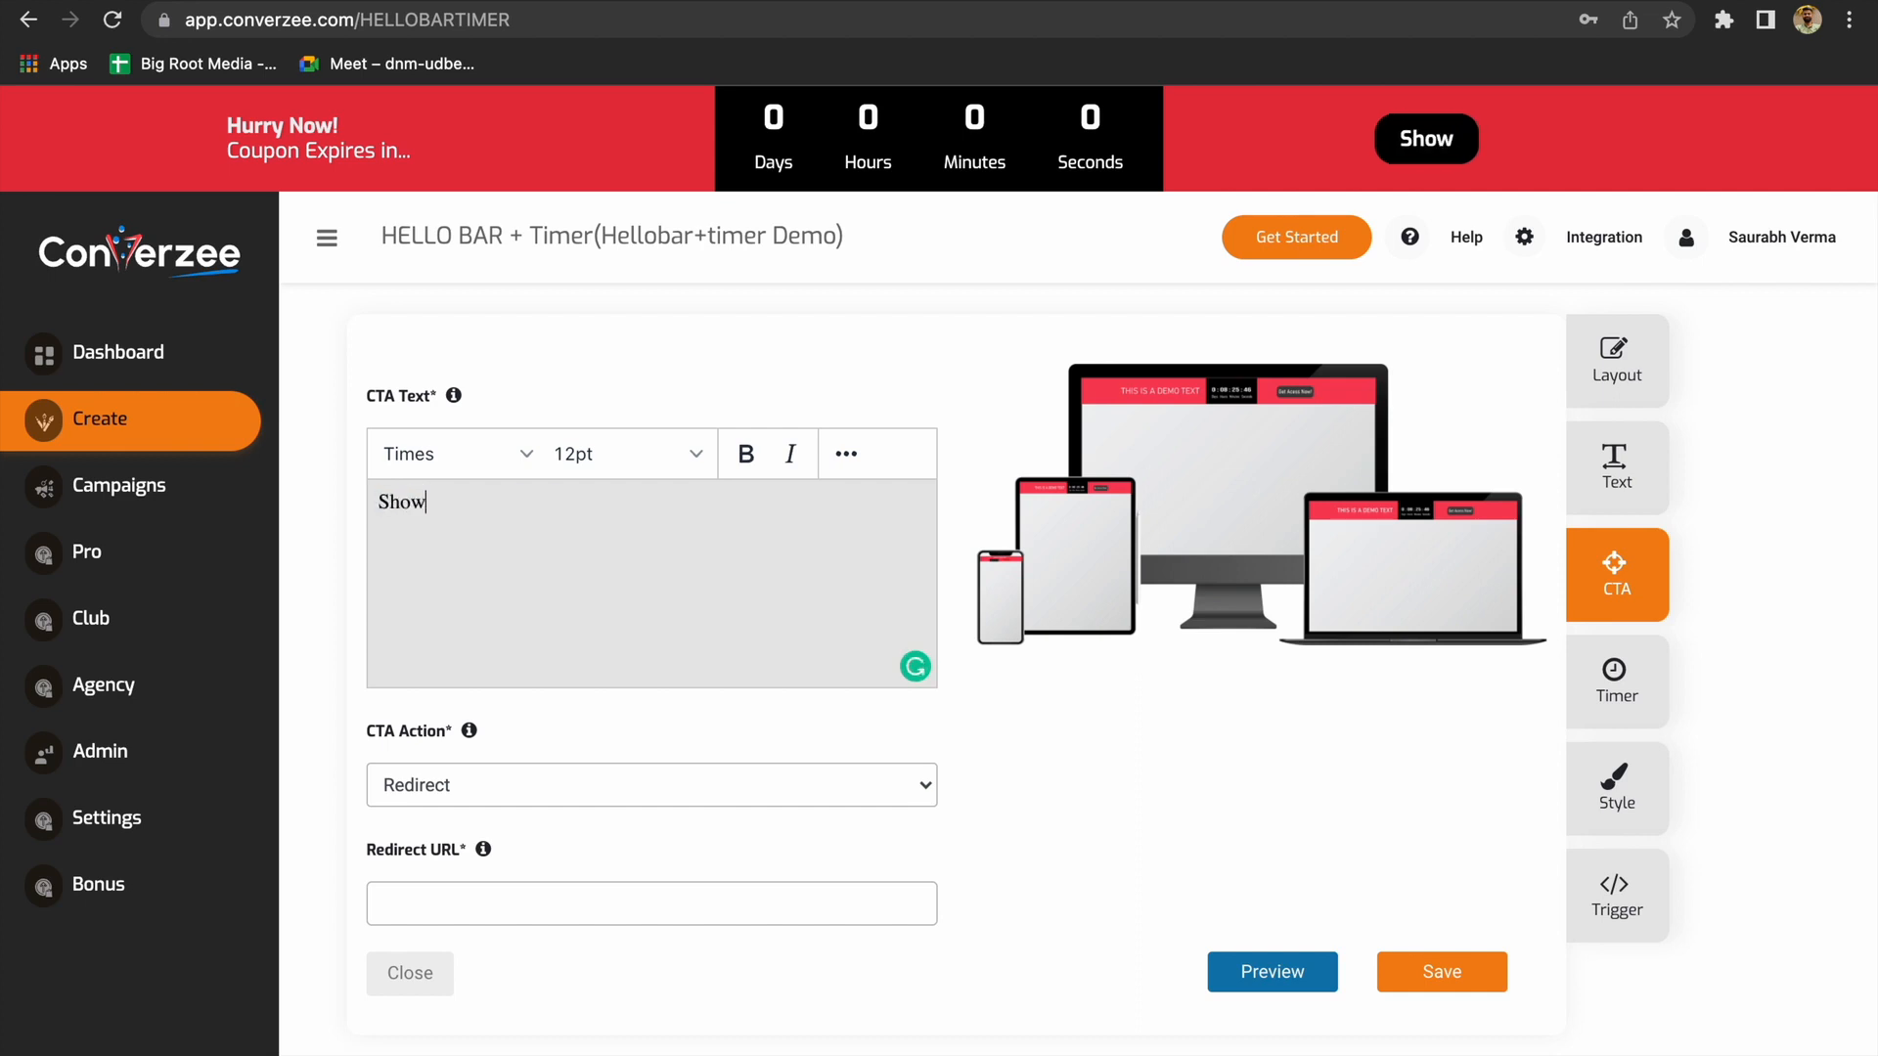
{"action": "key", "text": "BackSpace"}
{"action": "type", "text": "p"}
{"action": "key", "text": "ctrl+z"}
{"action": "key", "text": "Right"}
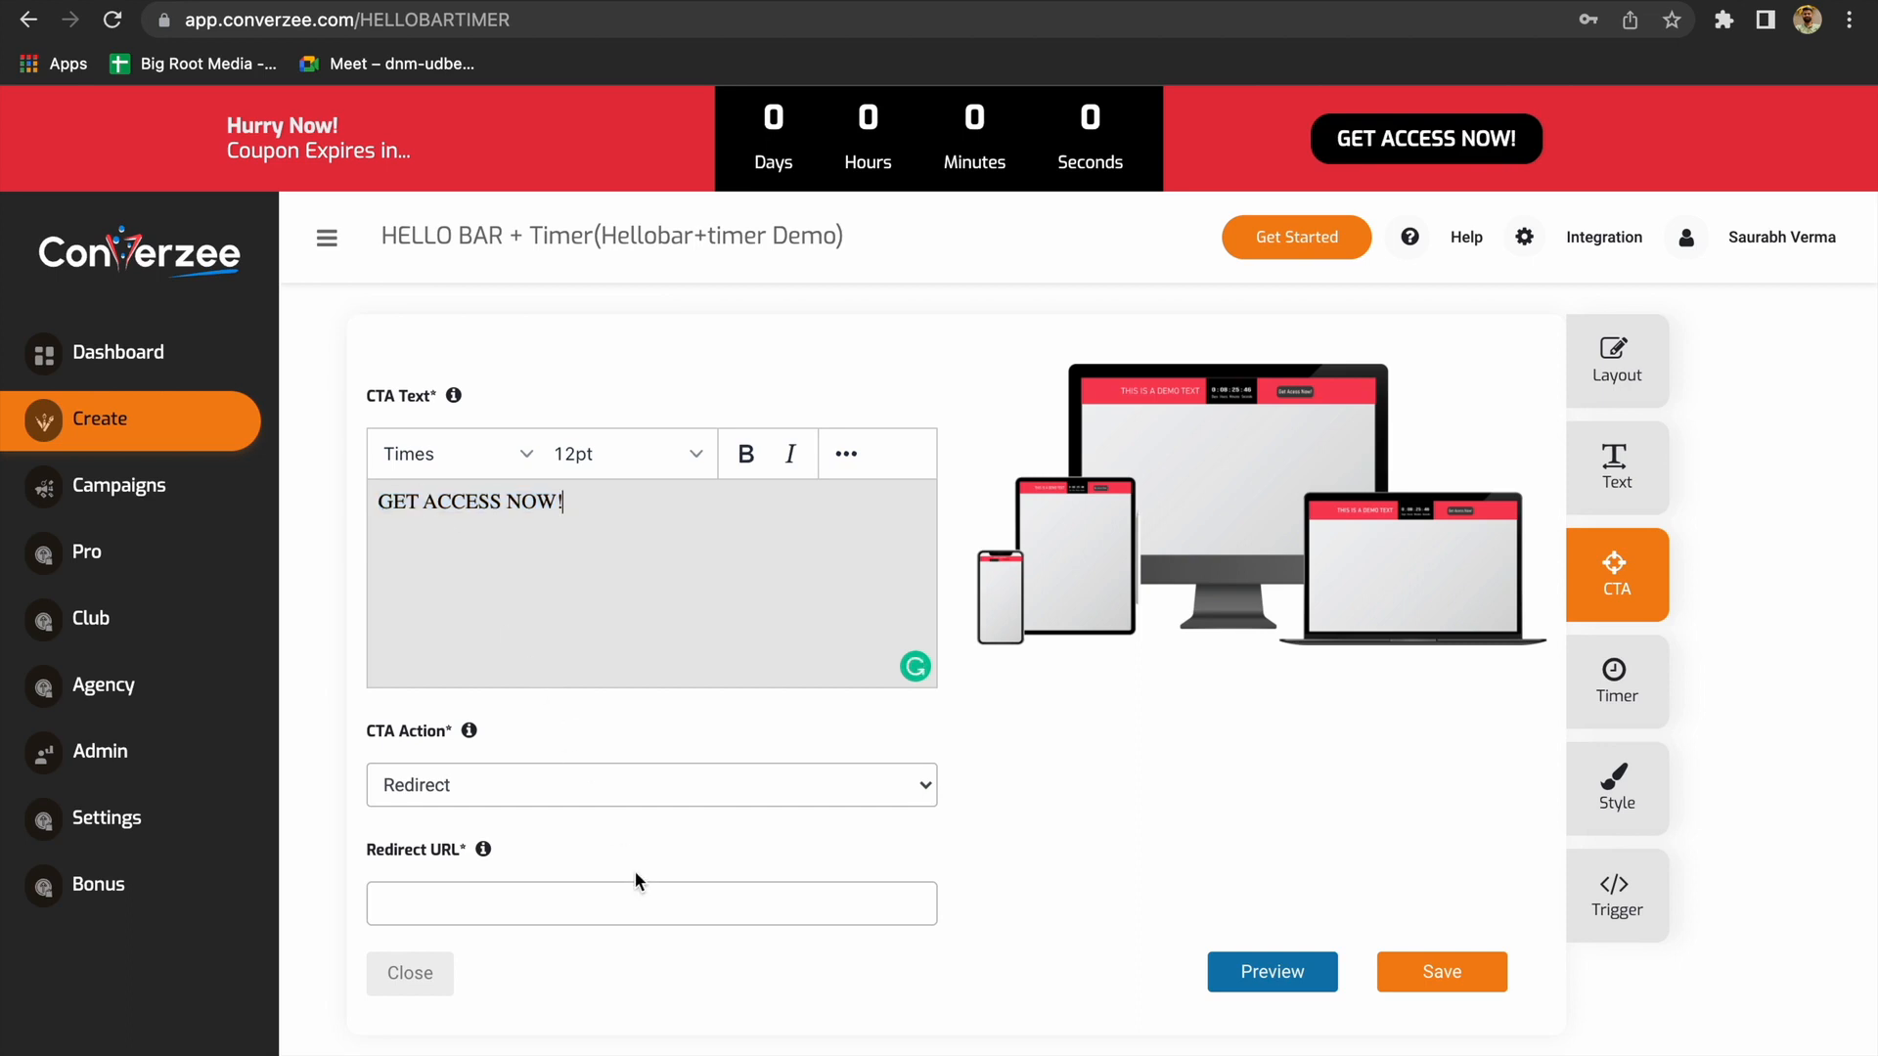
Set the CTA action to Redirect in new tab and enter google.com as the redirect URL
{"action": "left_click", "coordinate": [654, 794]}
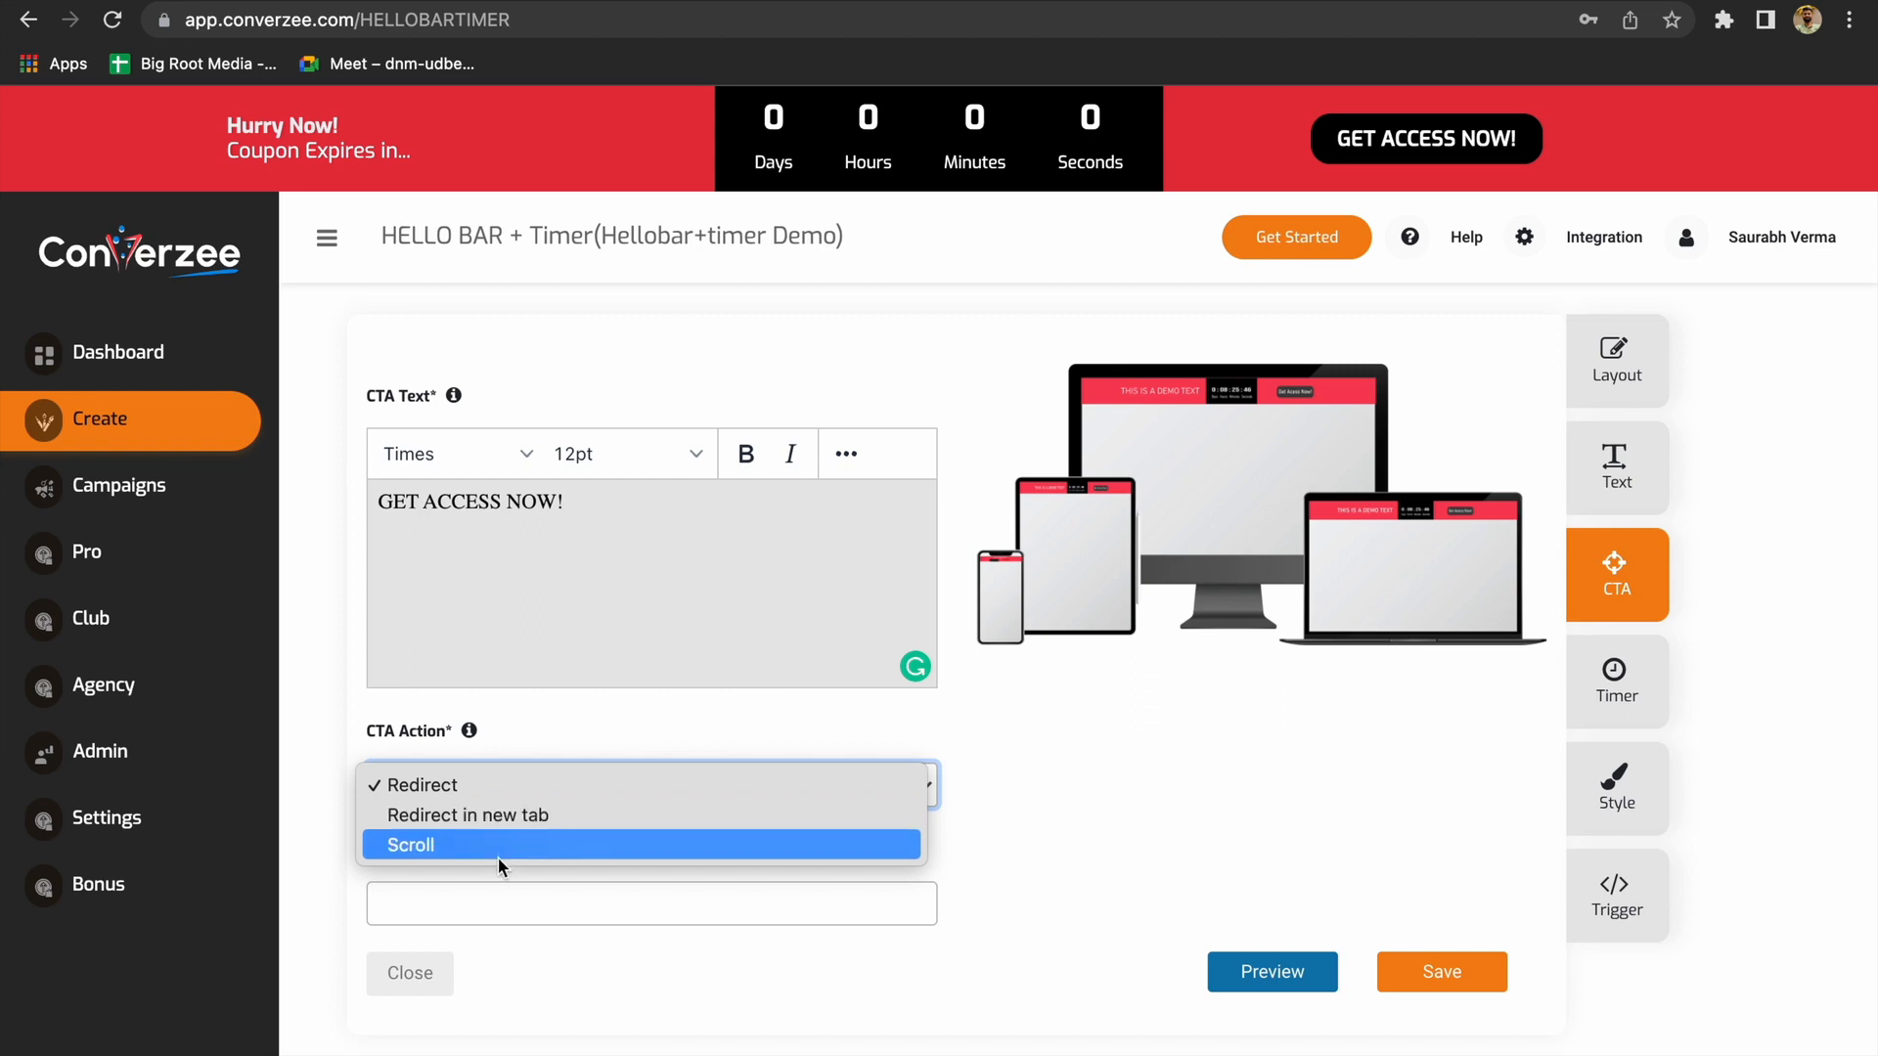
{"action": "left_click", "coordinate": [1033, 743]}
{"action": "left_click", "coordinate": [802, 771]}
{"action": "left_click", "coordinate": [726, 817]}
{"action": "left_click", "coordinate": [587, 902]}
{"action": "type", "text": "g"}
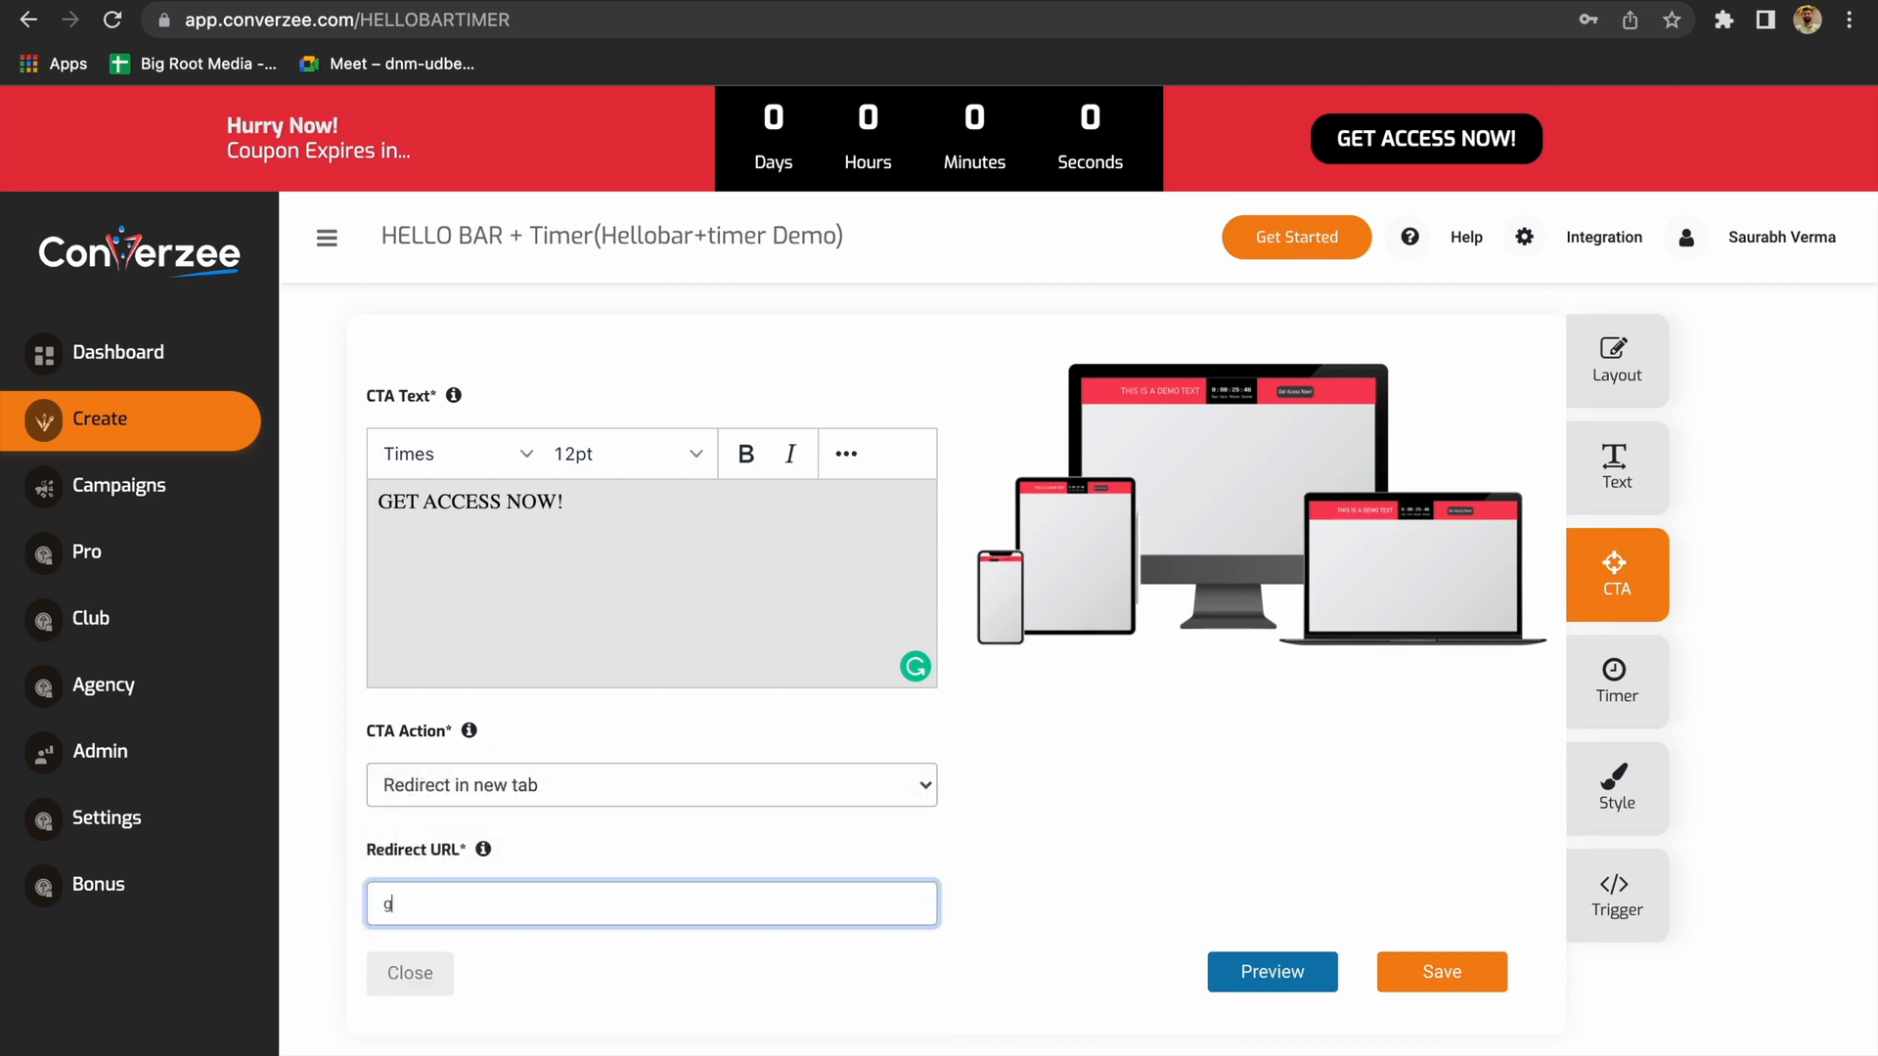
{"action": "type", "text": "oogle.com"}
{"action": "left_click", "coordinate": [1065, 857]}
In the timer settings, keep the Date and Time Based type and set the end date to 01/29/2022 3:13 PM
{"action": "left_click", "coordinate": [1624, 675]}
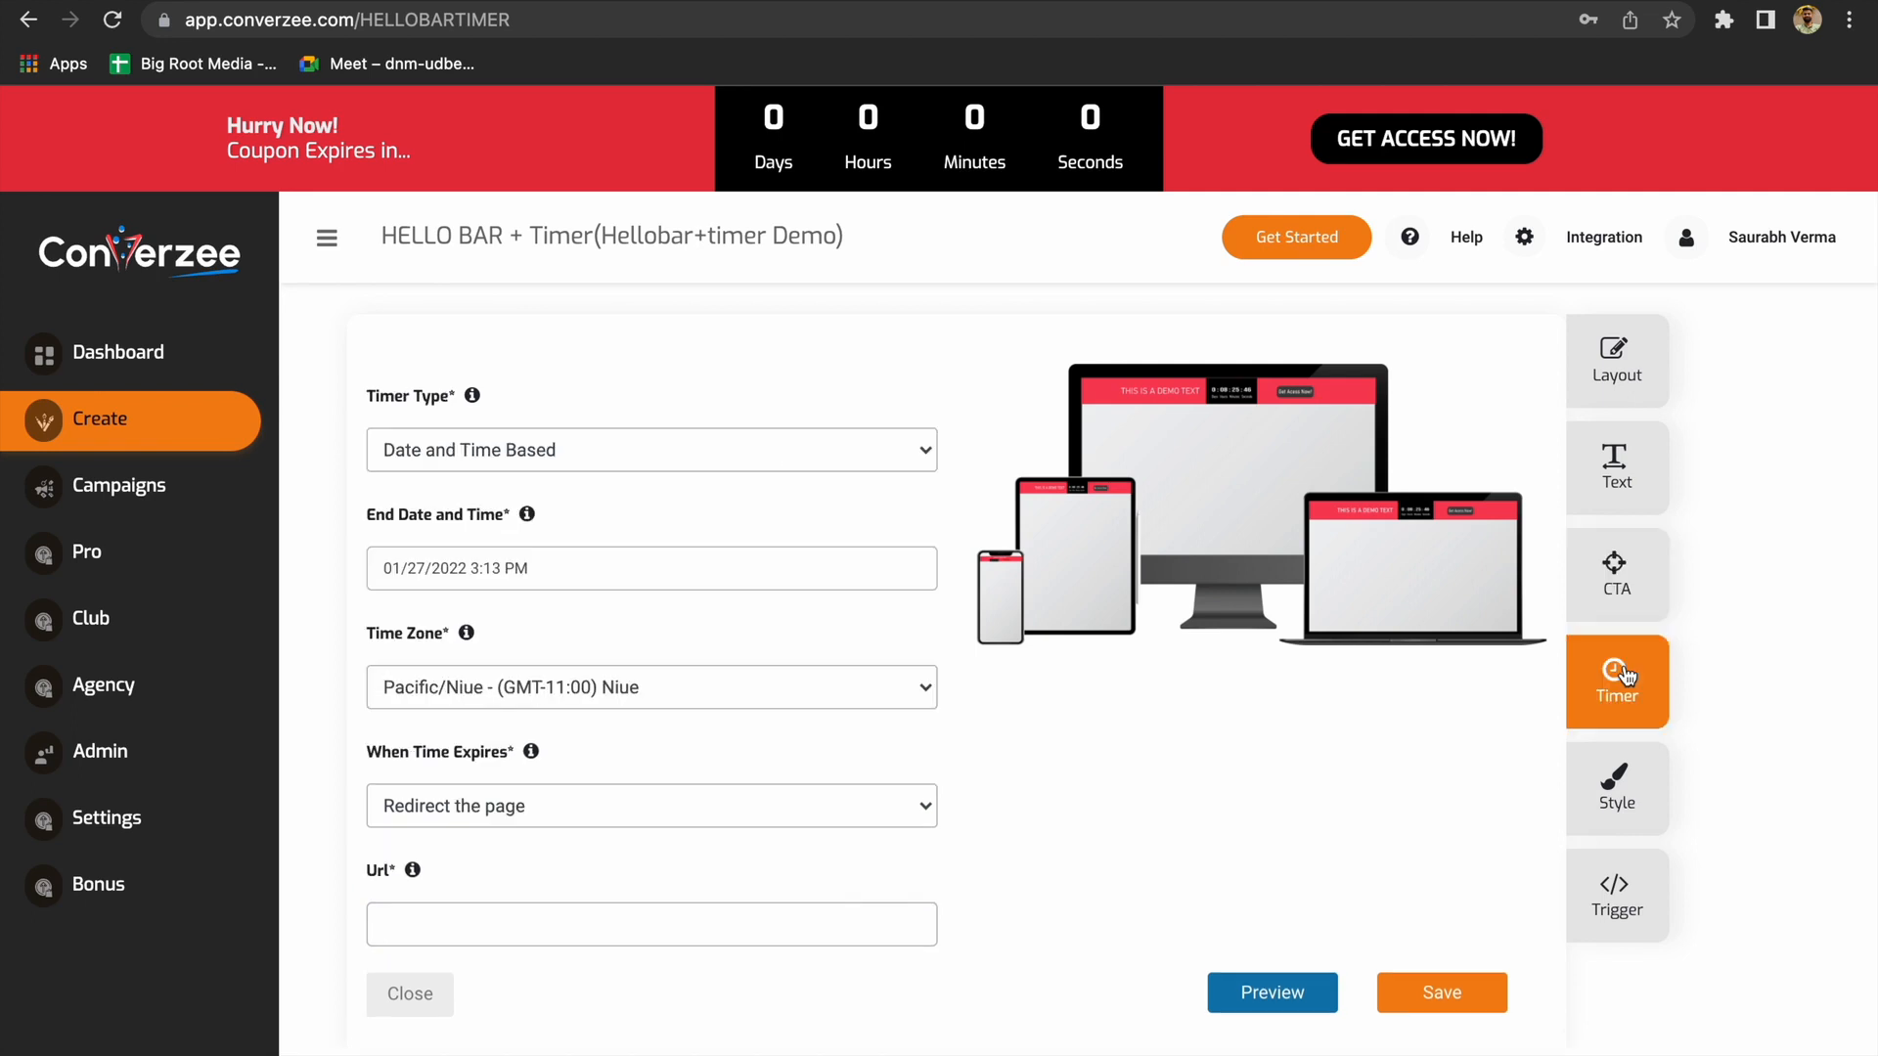
{"action": "left_click", "coordinate": [706, 449]}
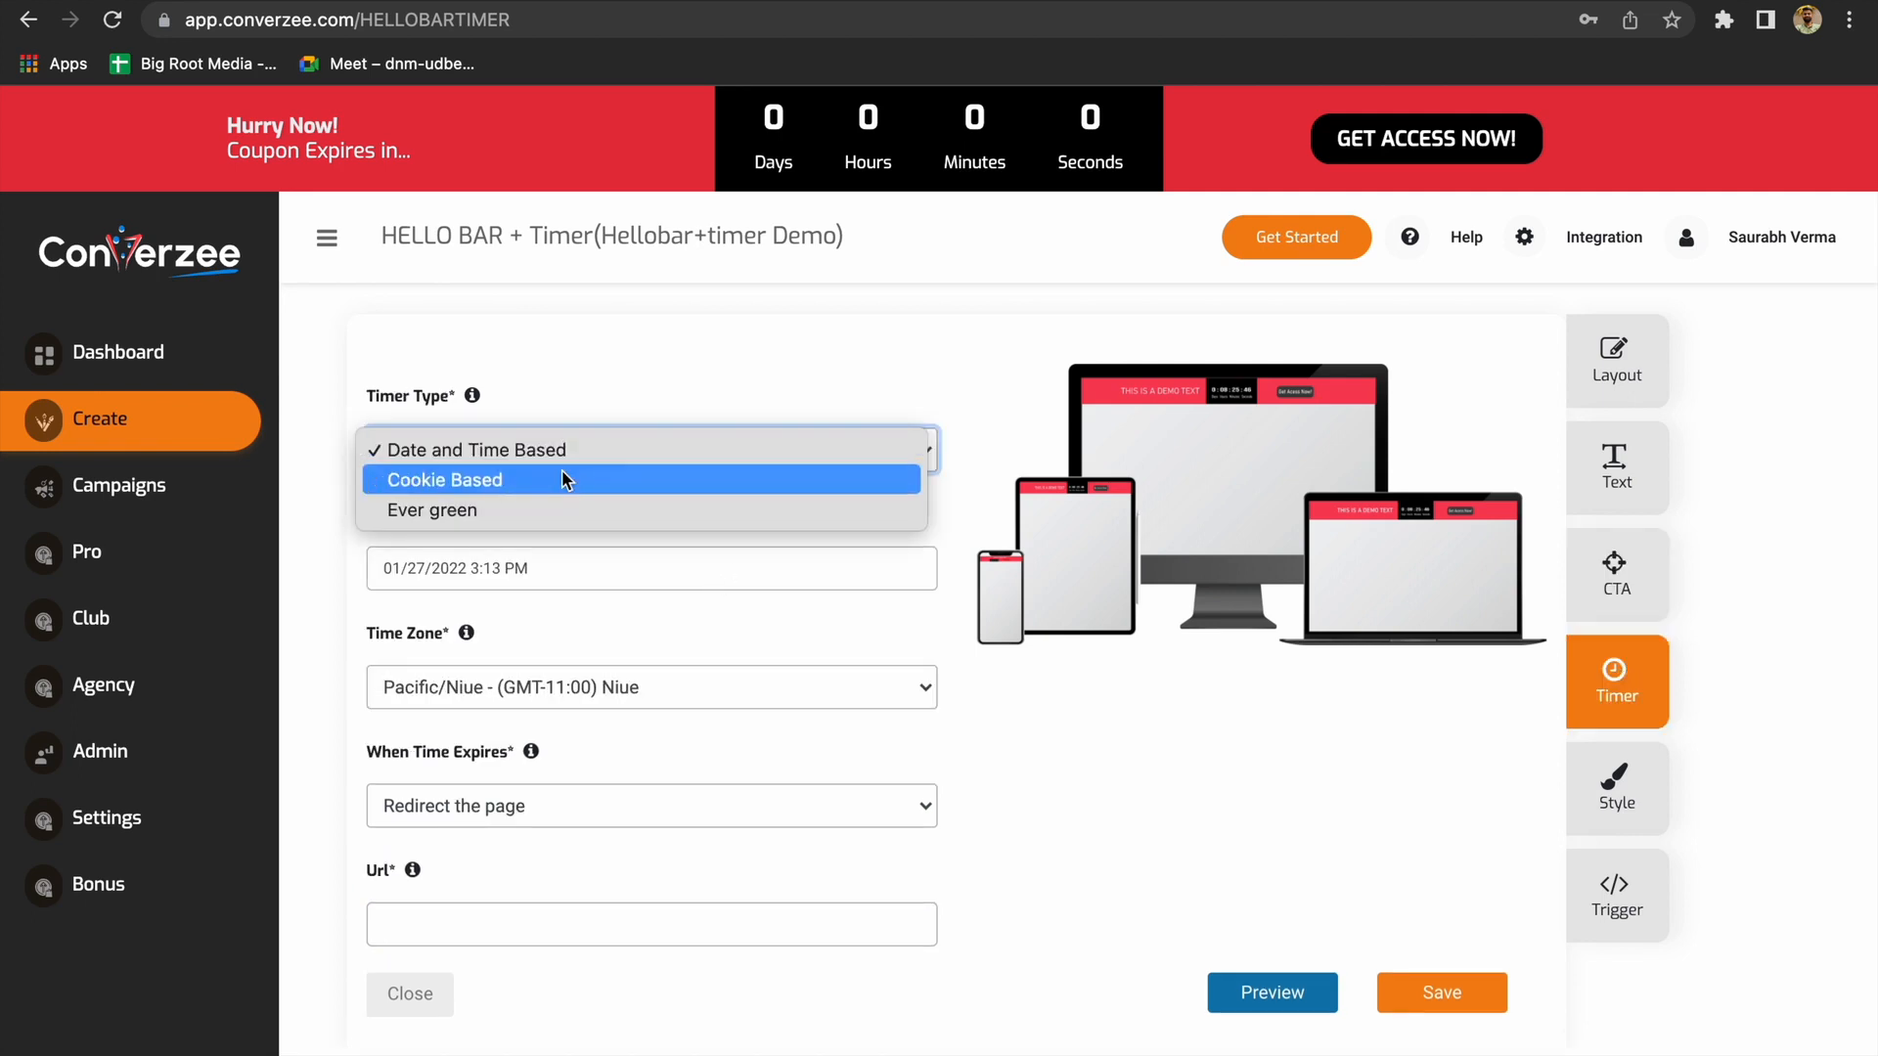
{"action": "left_click", "coordinate": [612, 368]}
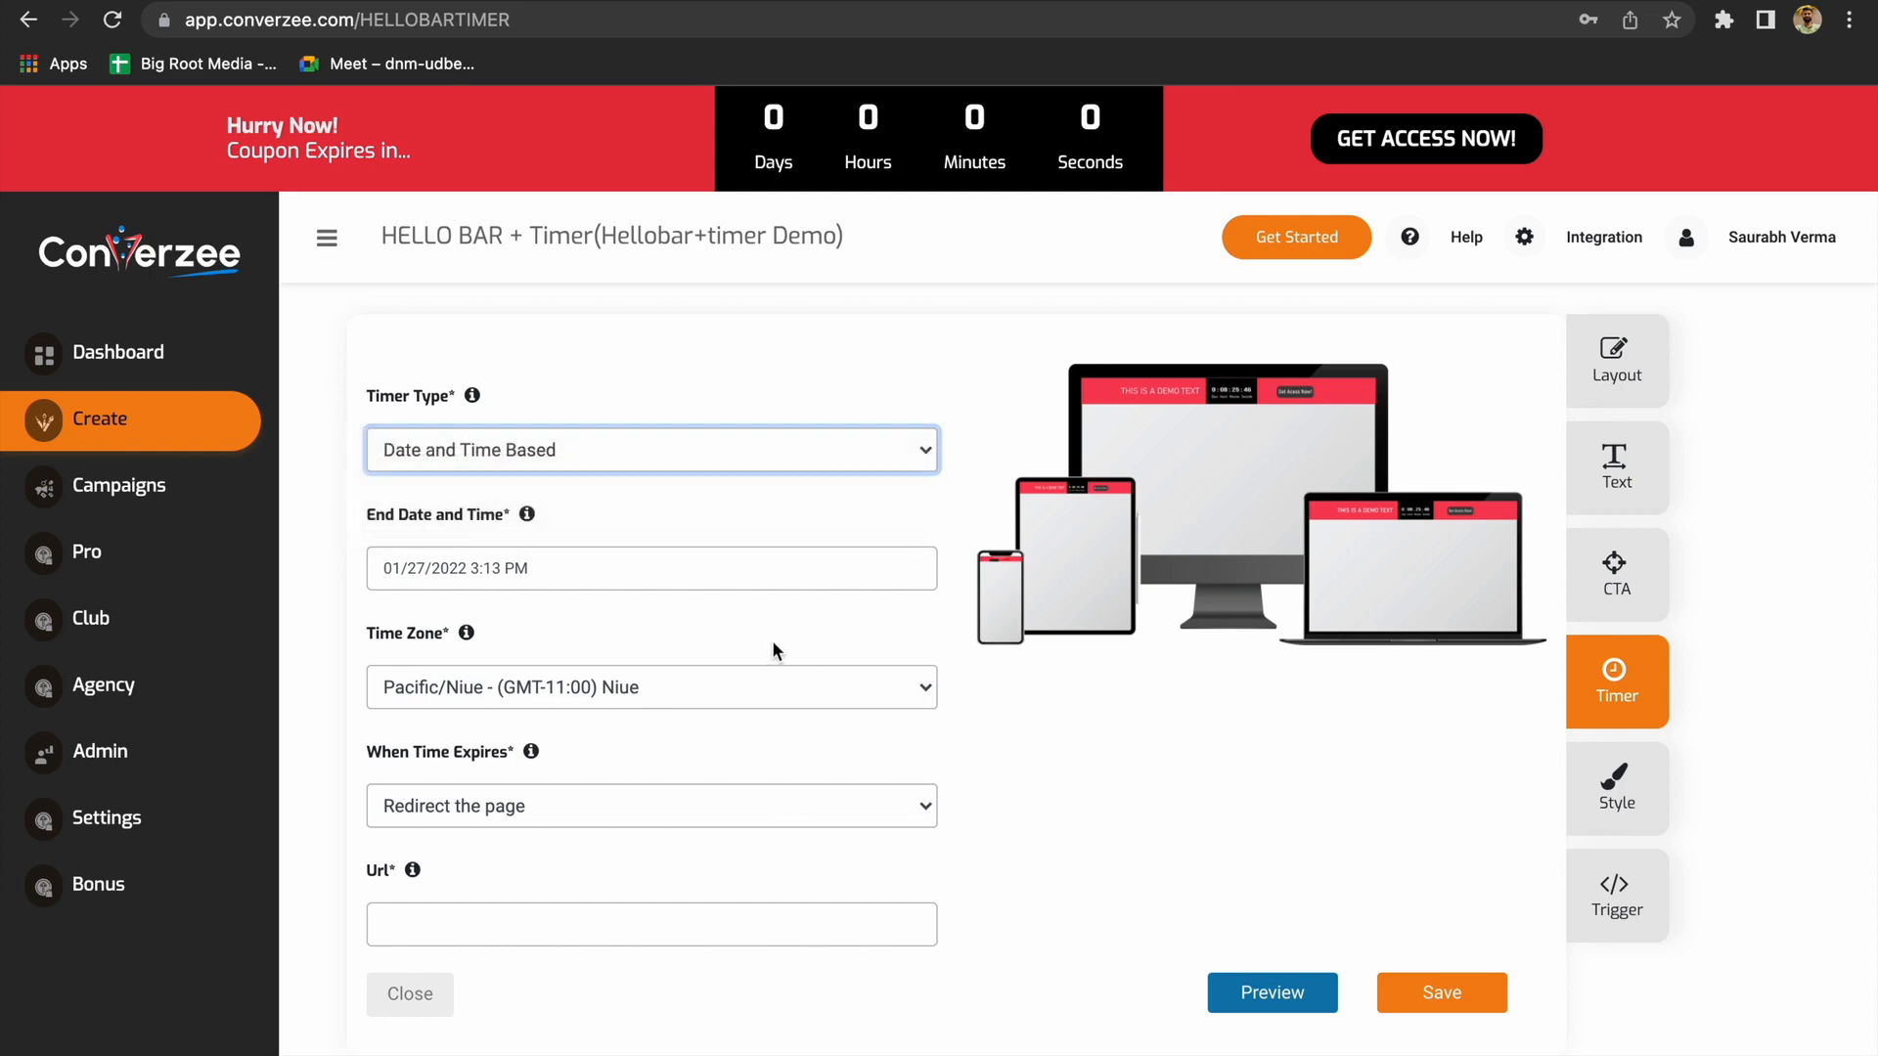
{"action": "left_click", "coordinate": [626, 572]}
{"action": "left_click", "coordinate": [668, 855]}
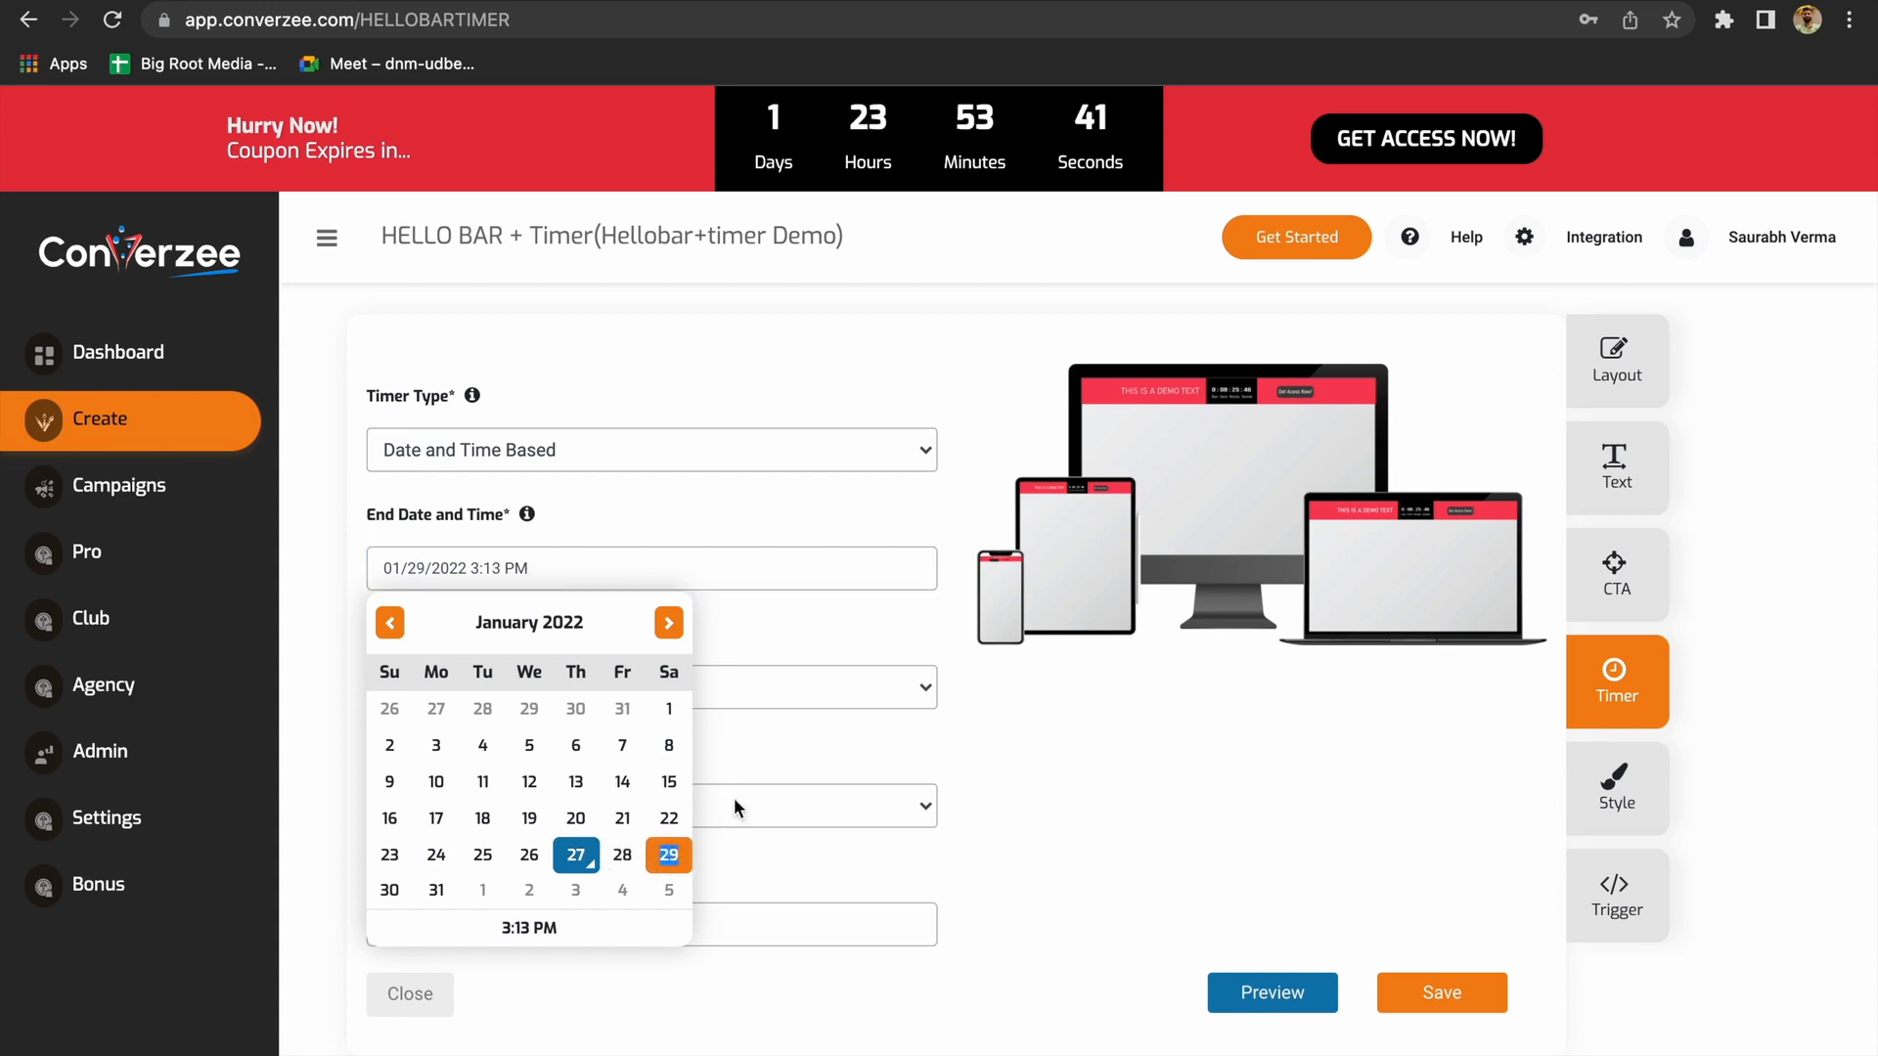
{"action": "left_click", "coordinate": [865, 629]}
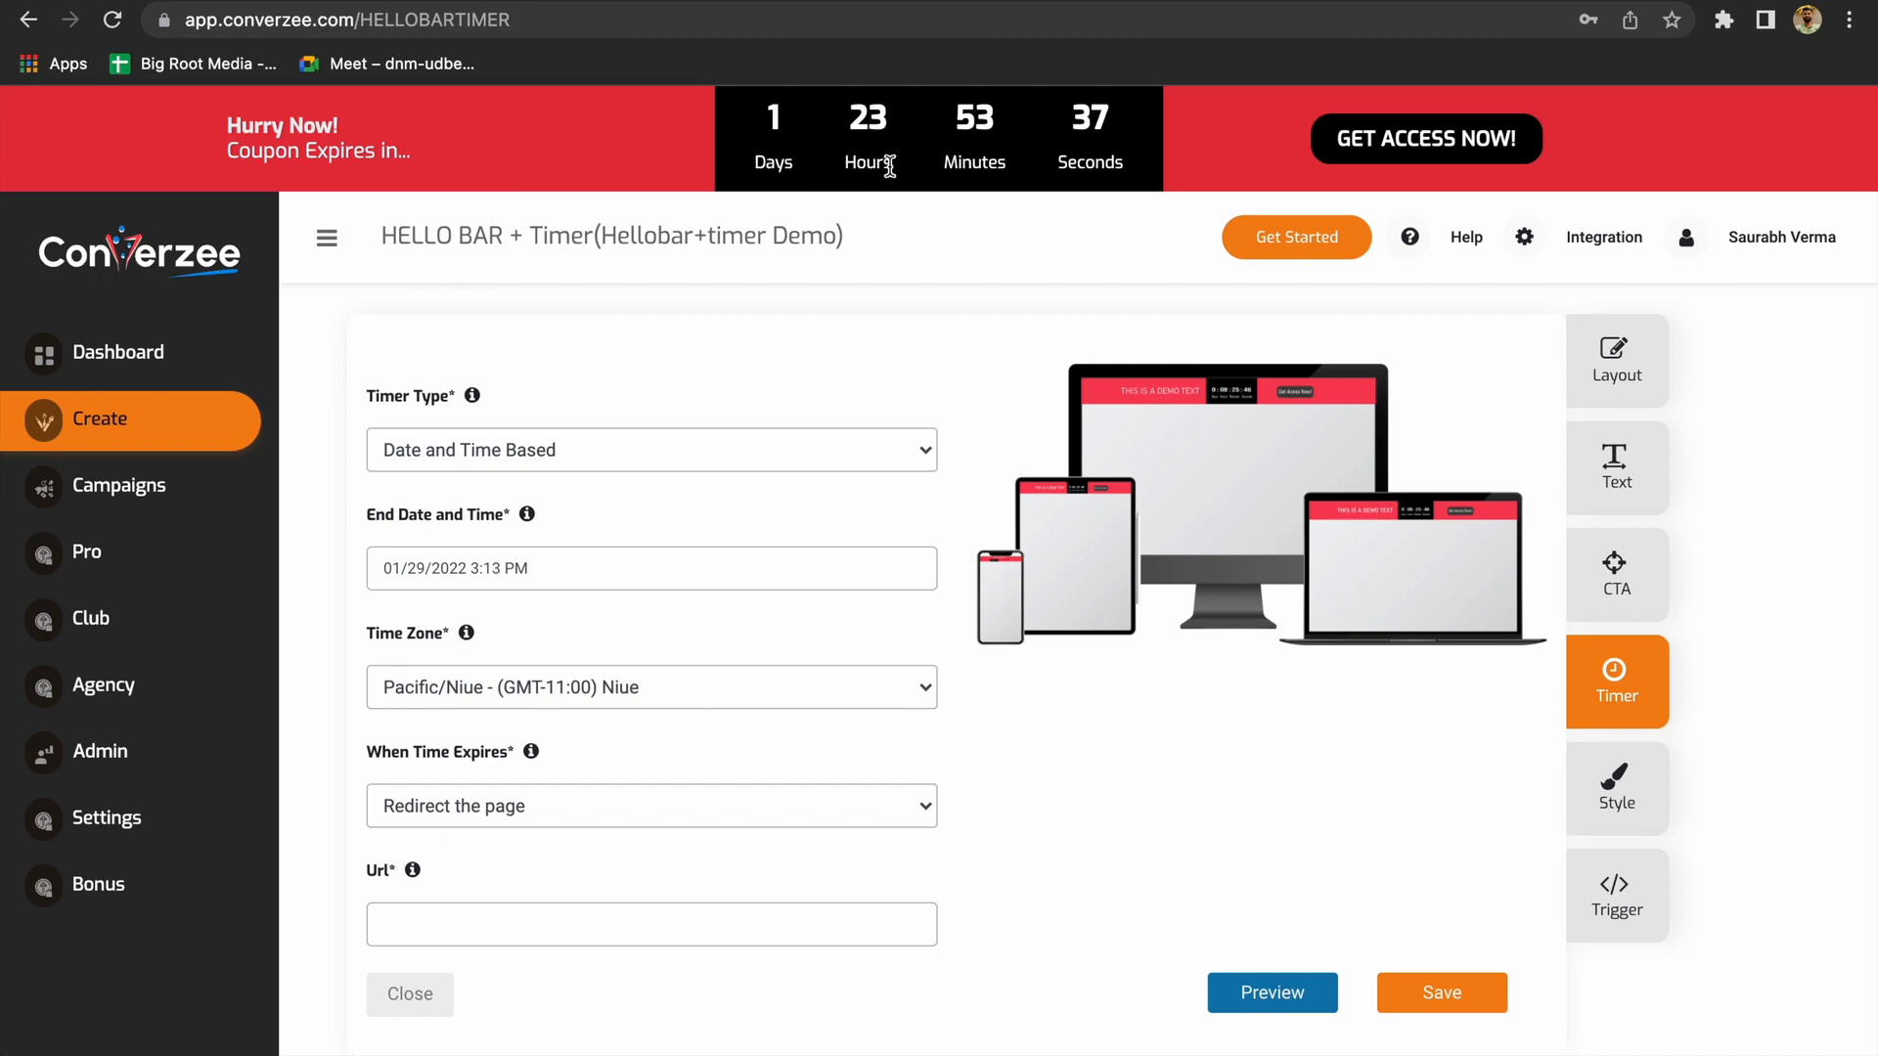
Set the timer's expiry behavior to "Show static central time as 00:00"
{"action": "scroll", "coordinate": [700, 646], "scroll_direction": "down", "scroll_amount": 1}
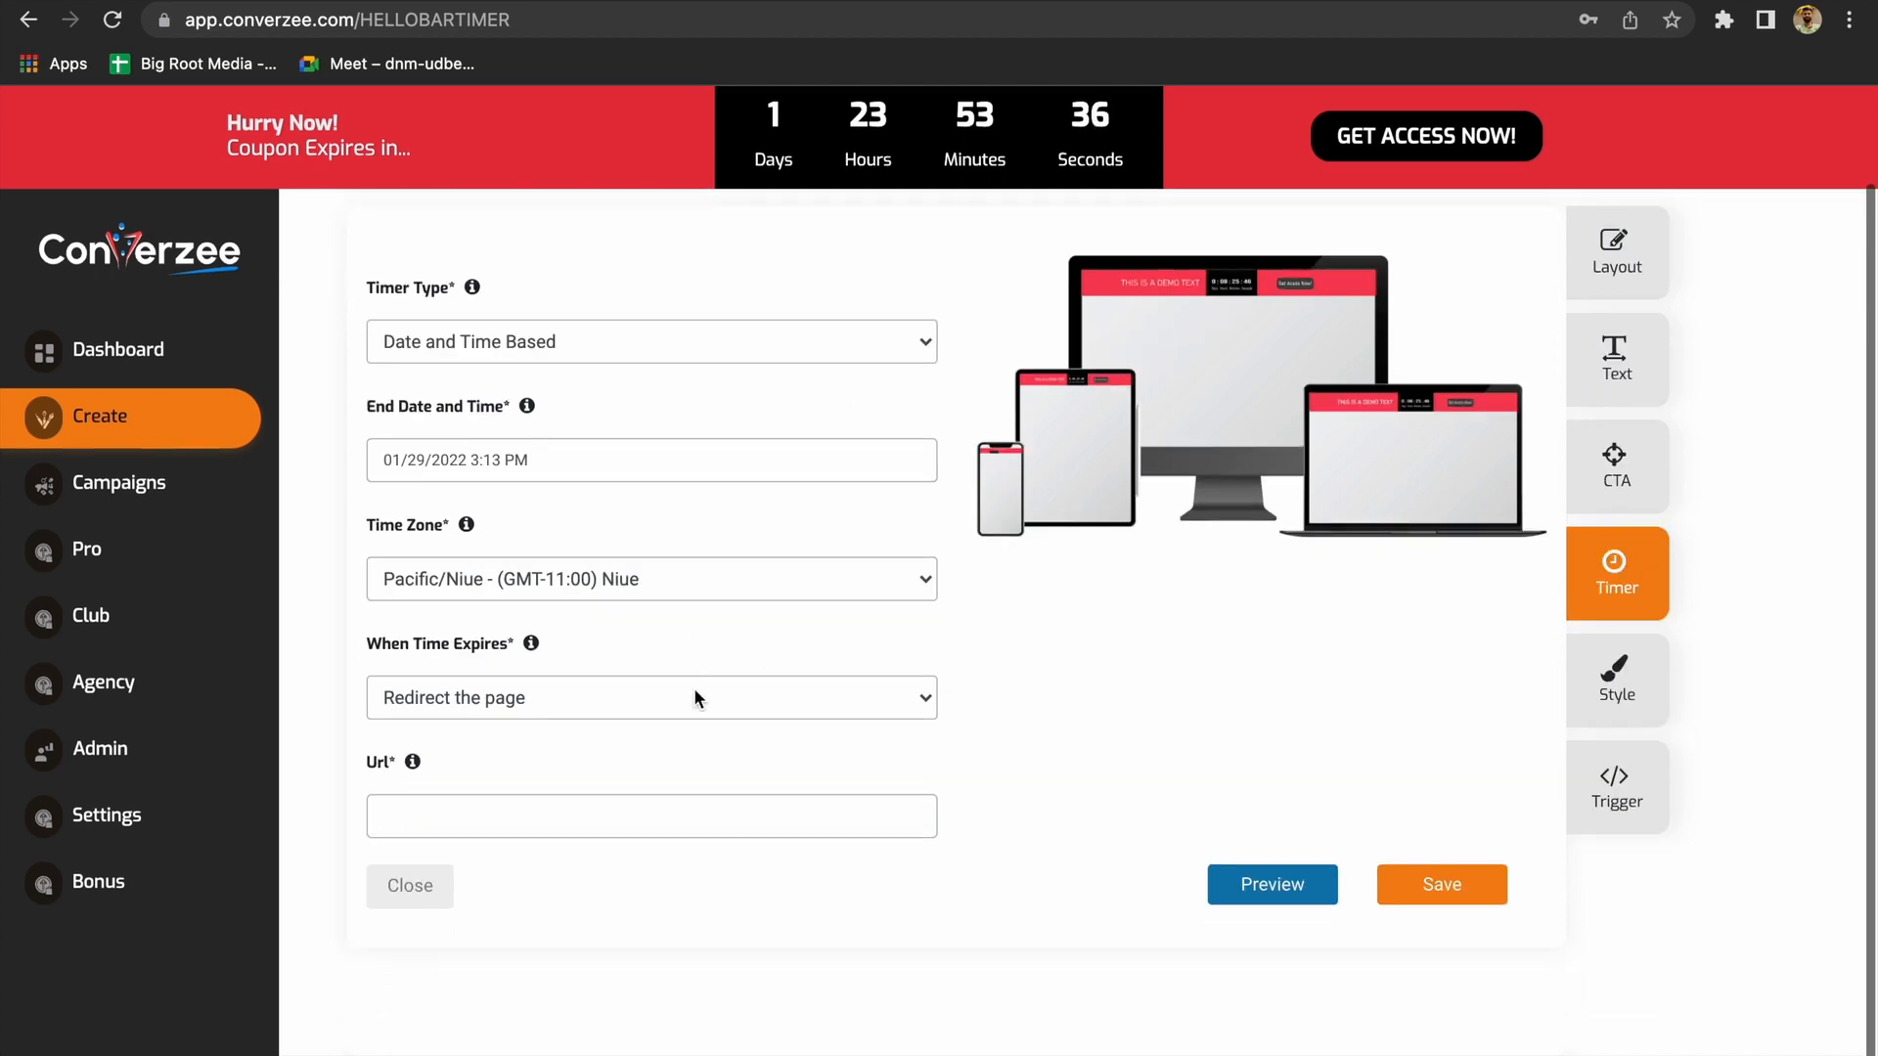
{"action": "left_click", "coordinate": [641, 701]}
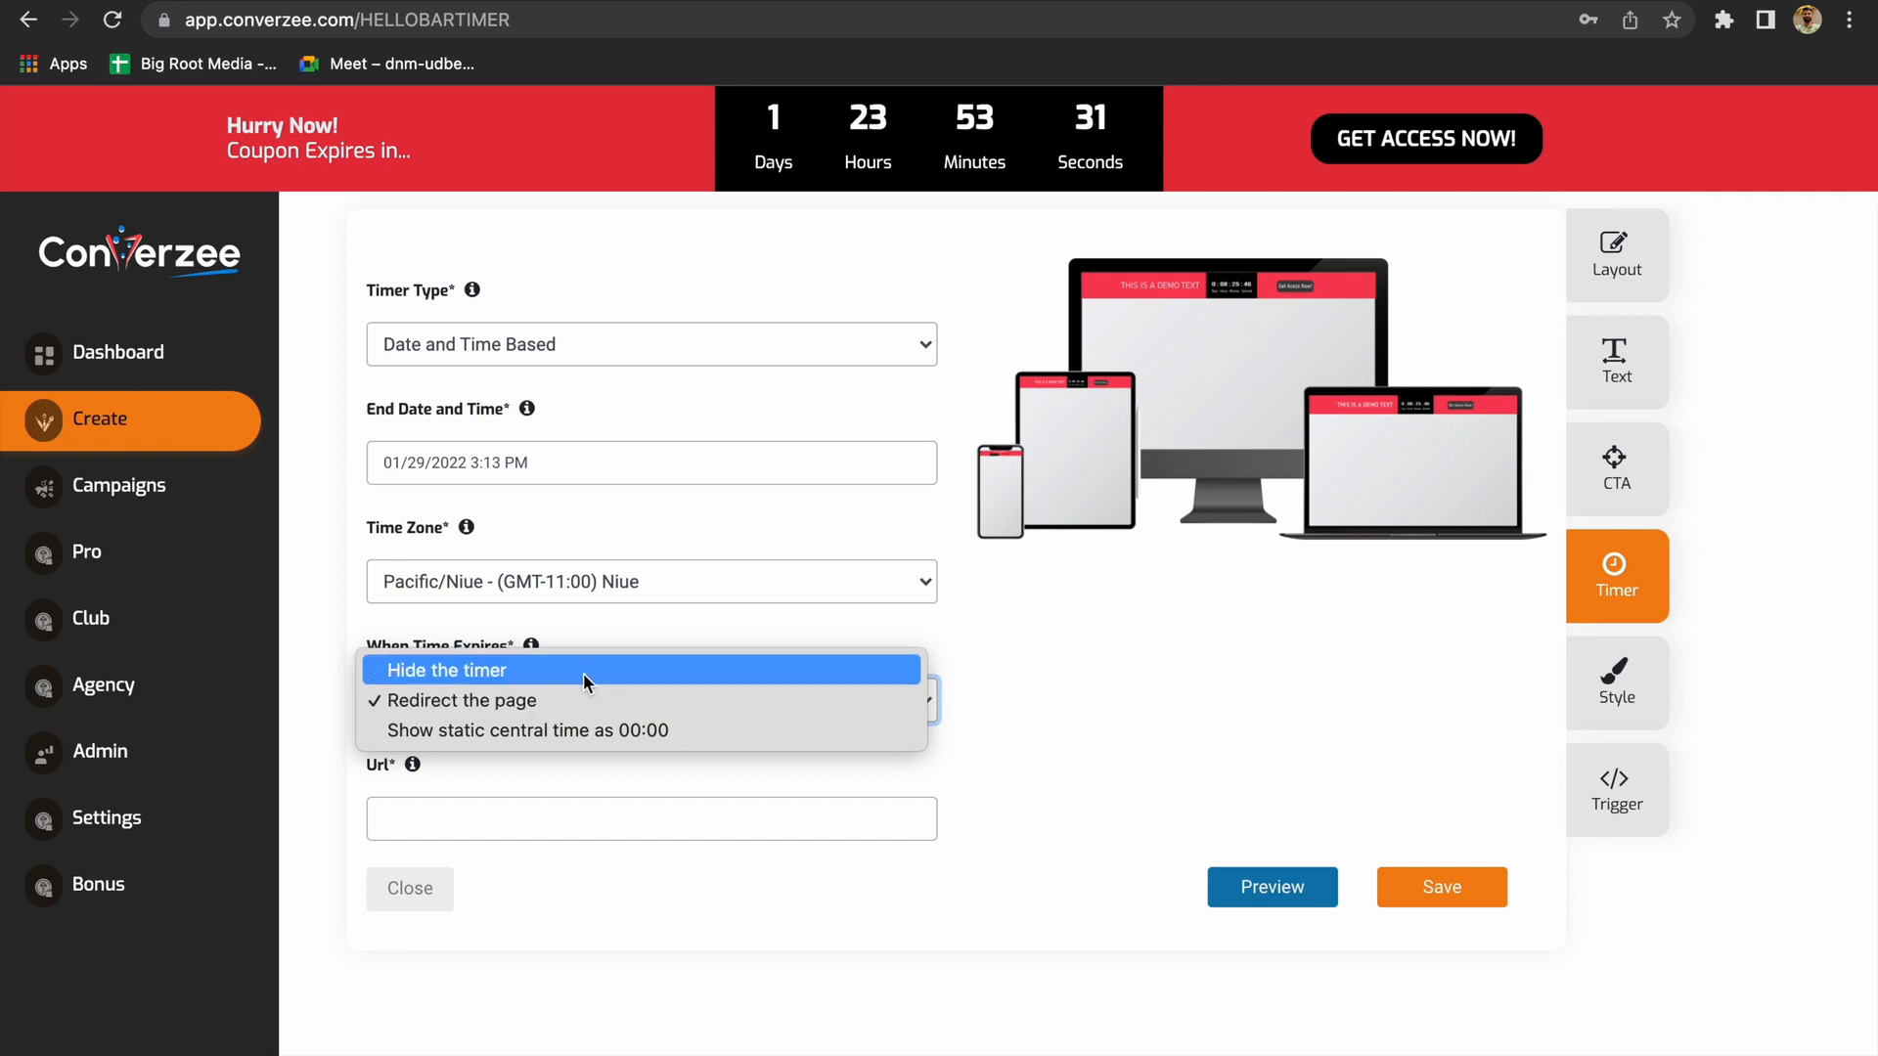
{"action": "left_click", "coordinate": [585, 728]}
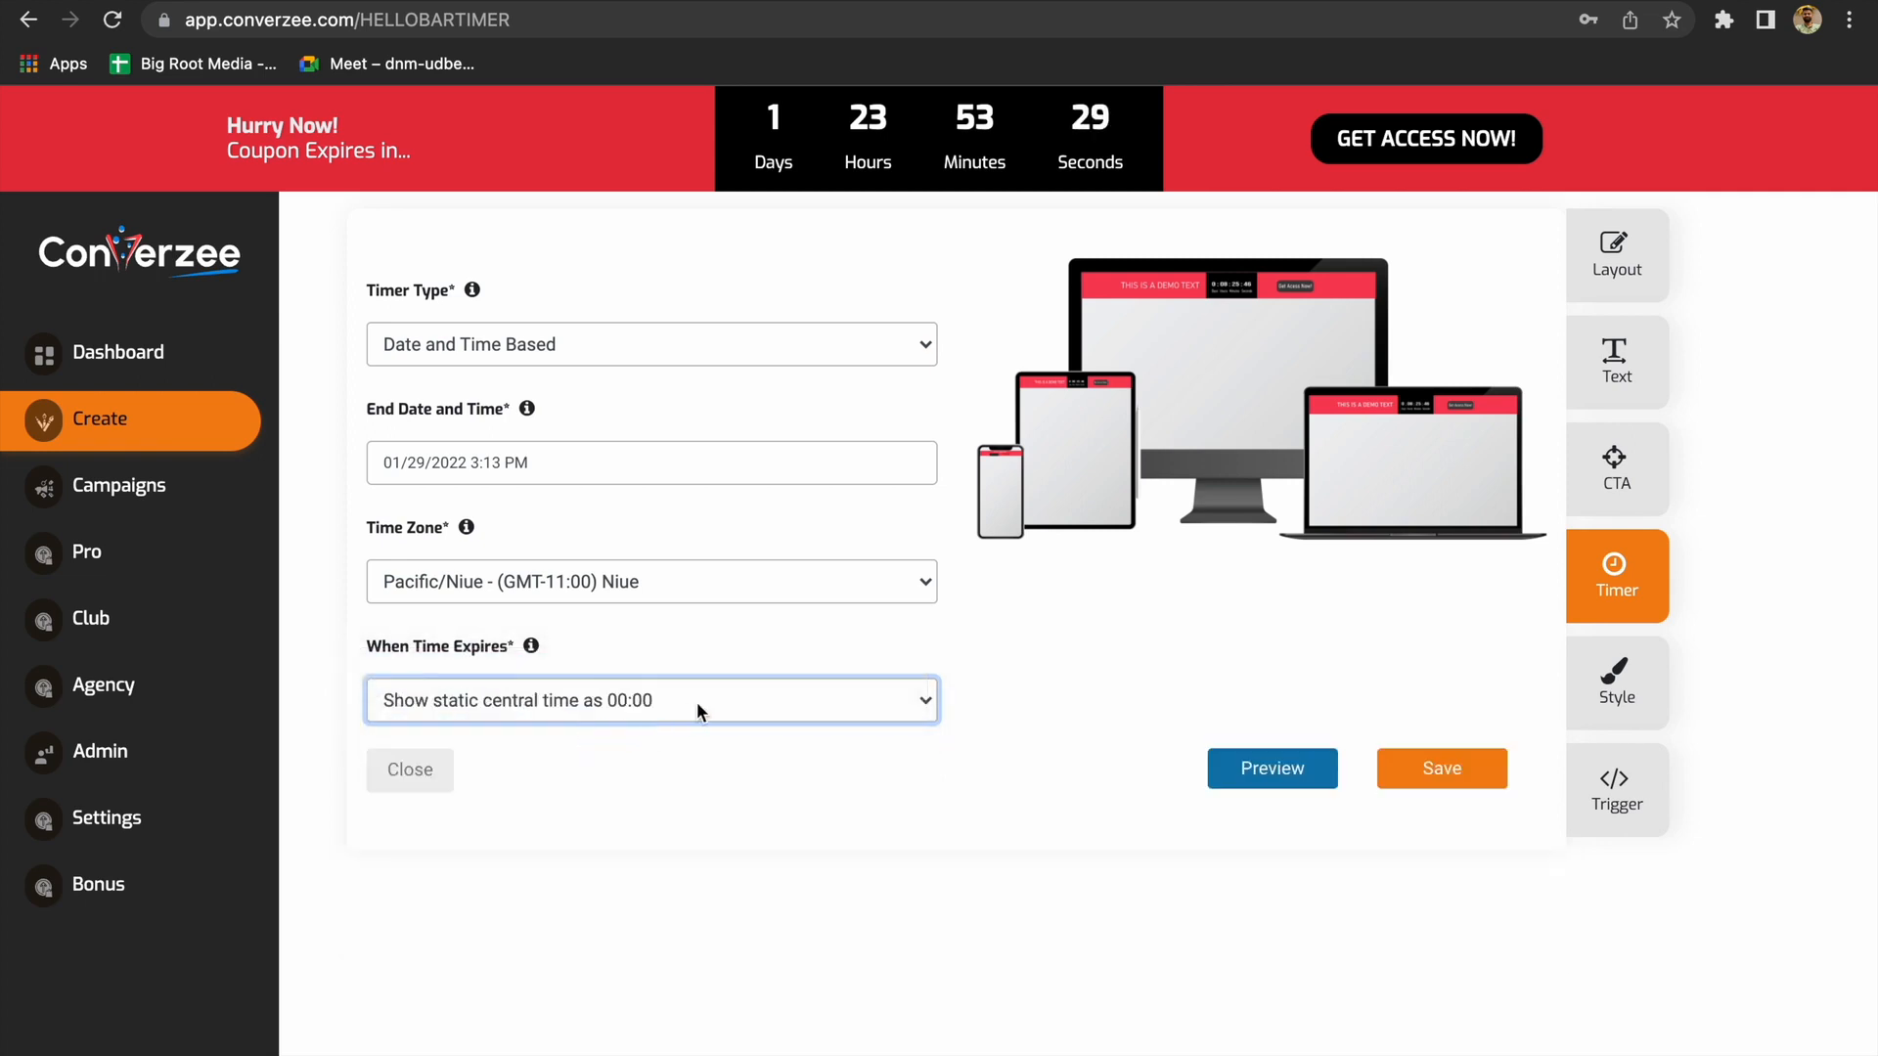
{"action": "left_click", "coordinate": [697, 703]}
{"action": "left_click", "coordinate": [658, 669]}
{"action": "left_click", "coordinate": [653, 698]}
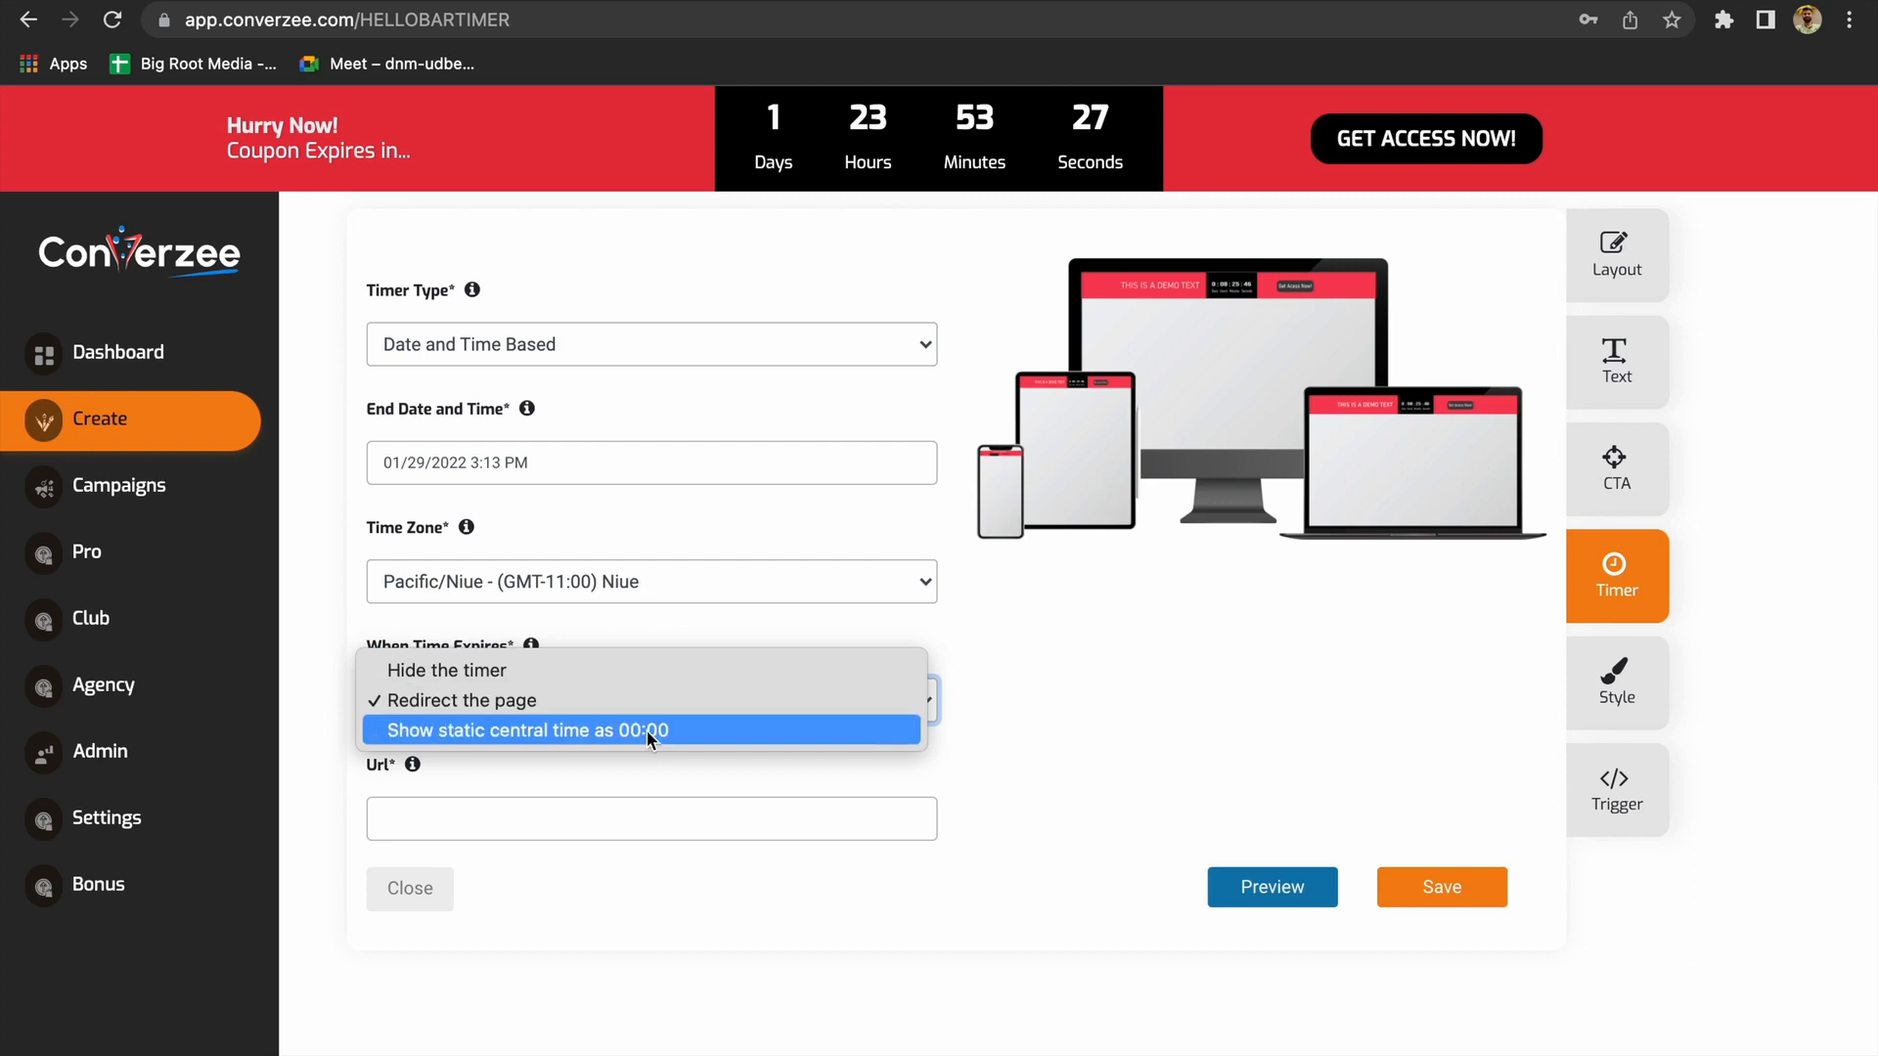
{"action": "left_click", "coordinate": [643, 731]}
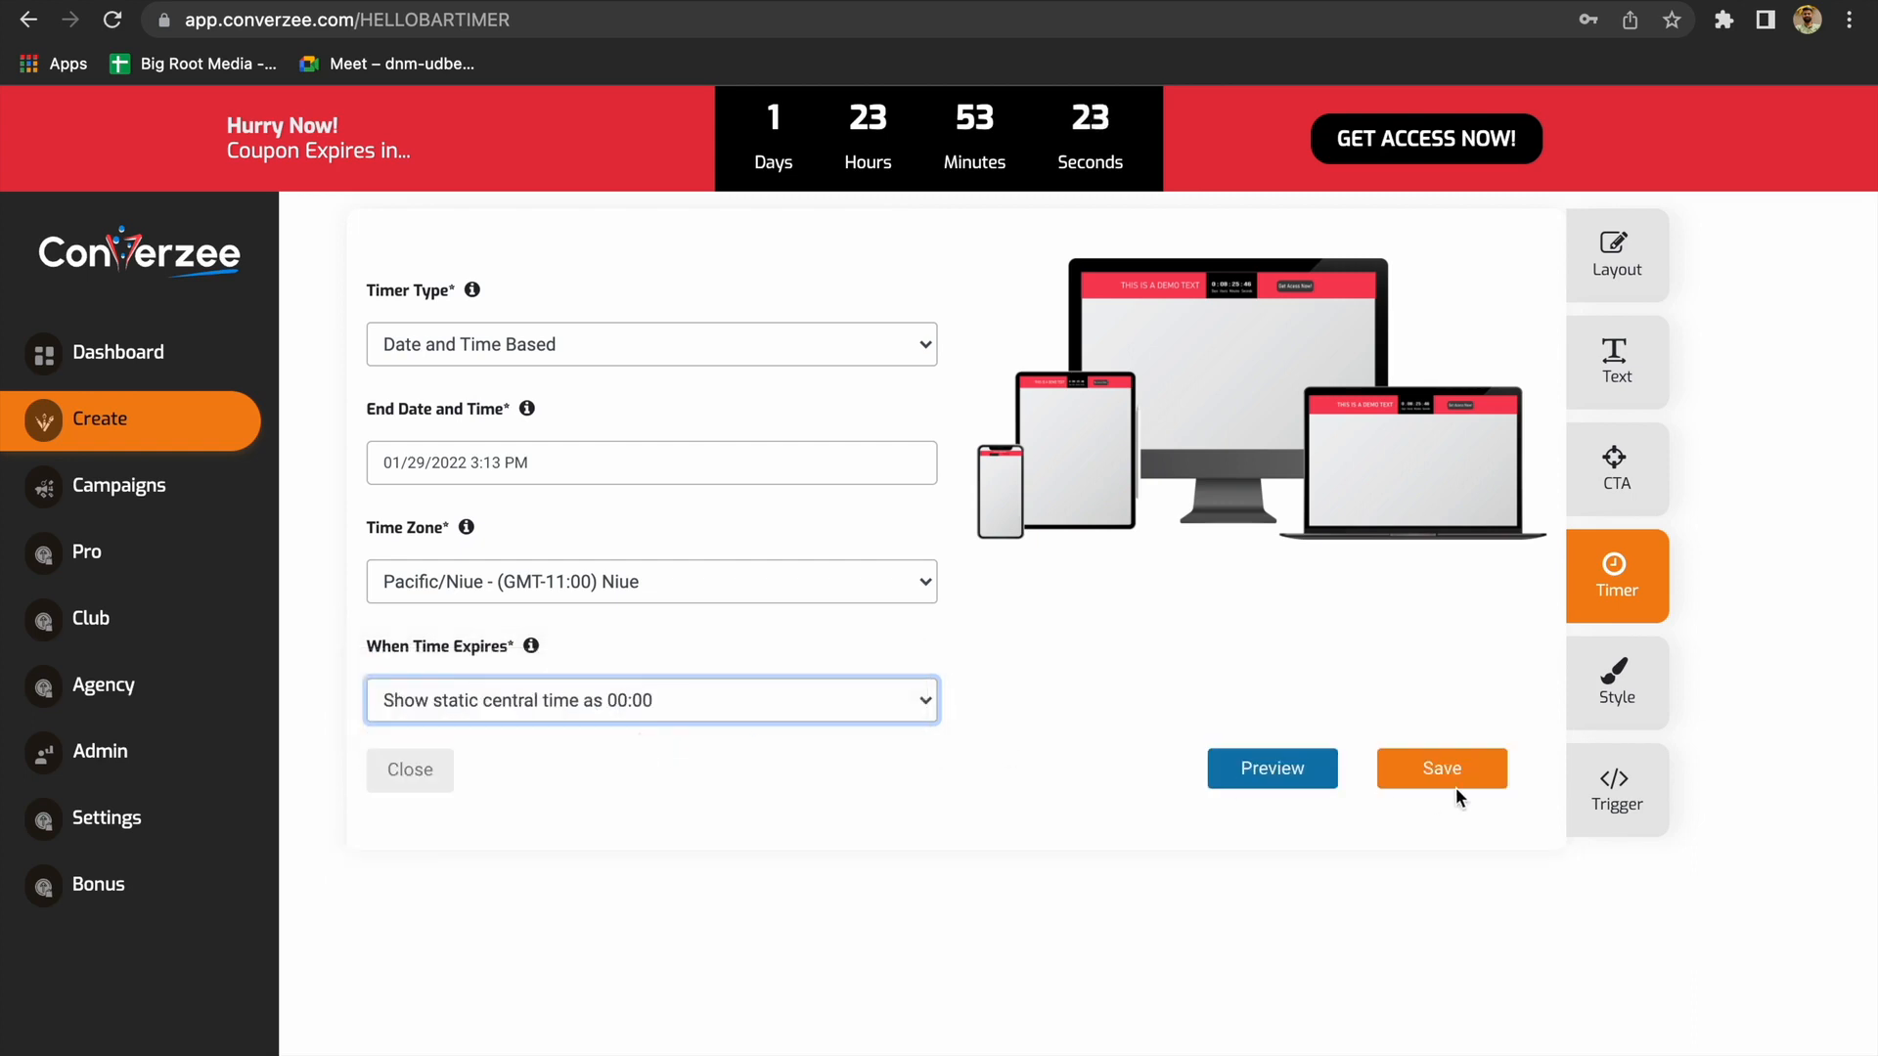
Change the hello bar's background color to orange, RGB 220, 125, 55
{"action": "left_click", "coordinate": [1616, 684]}
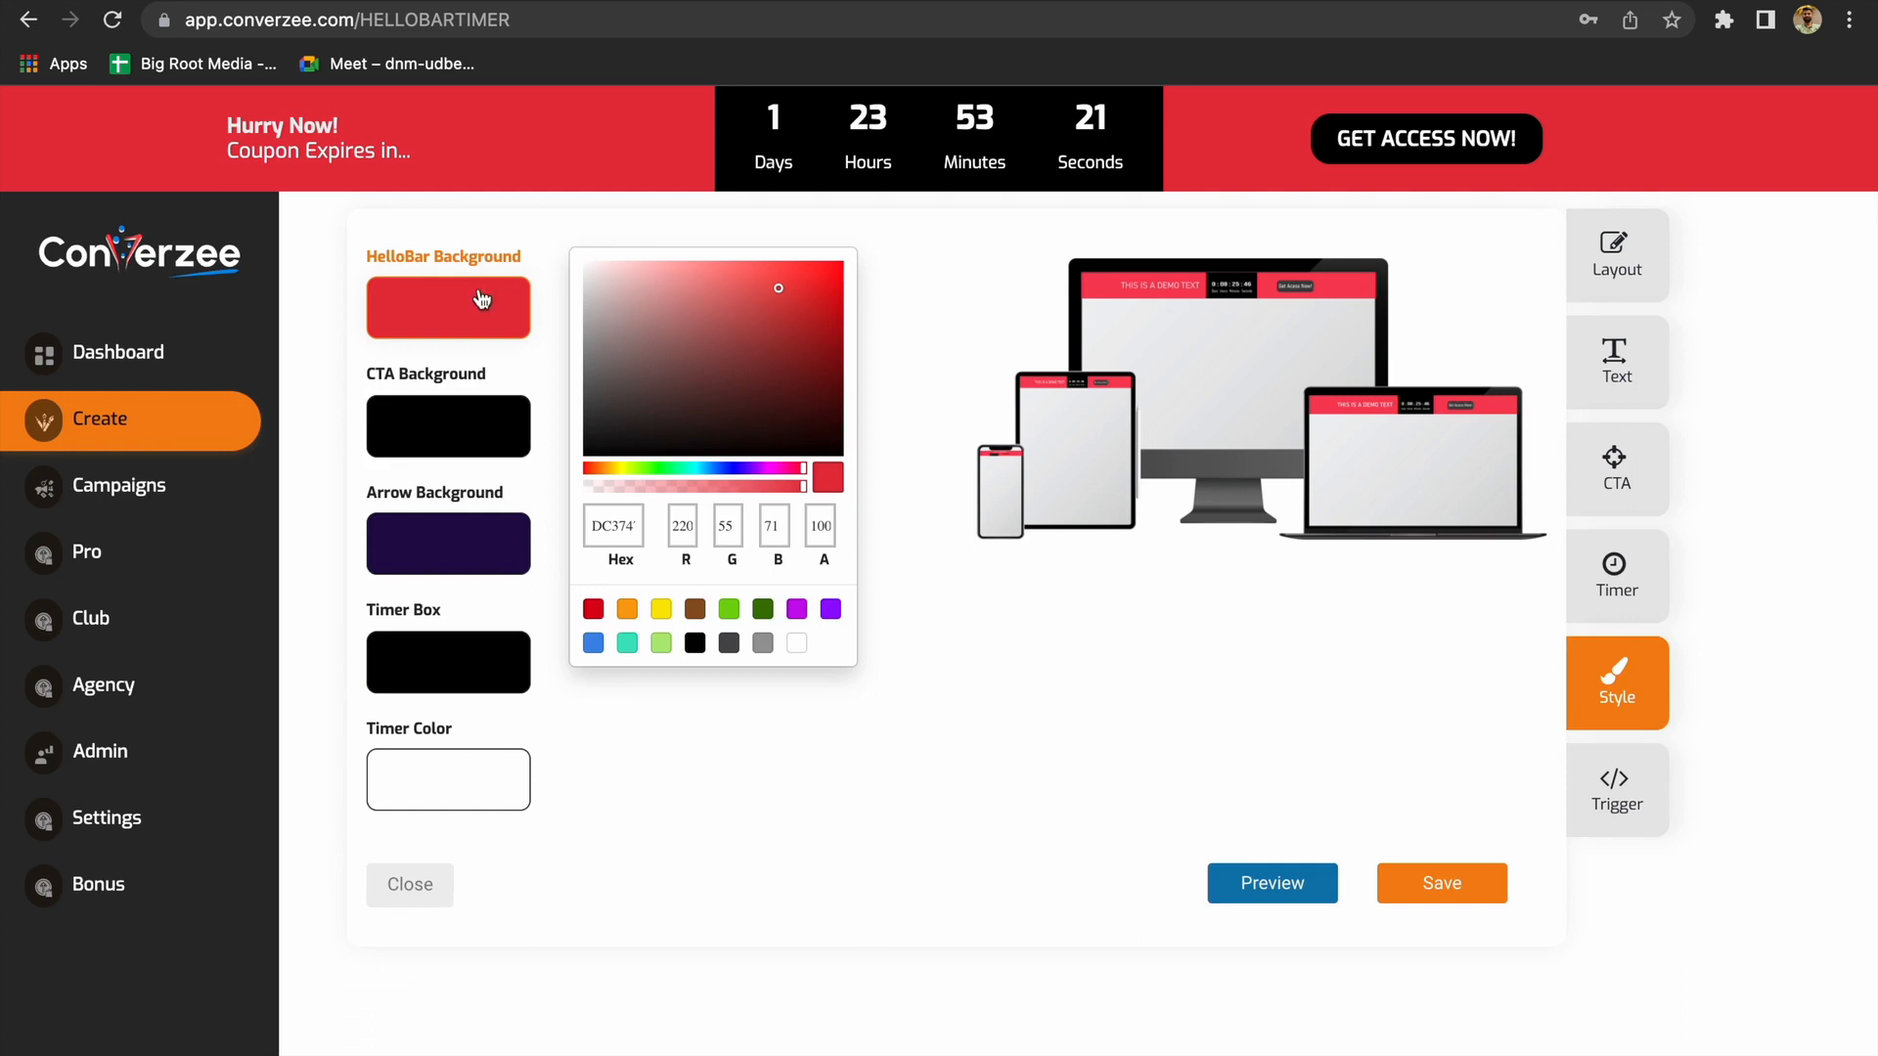
{"action": "left_click", "coordinate": [594, 467]}
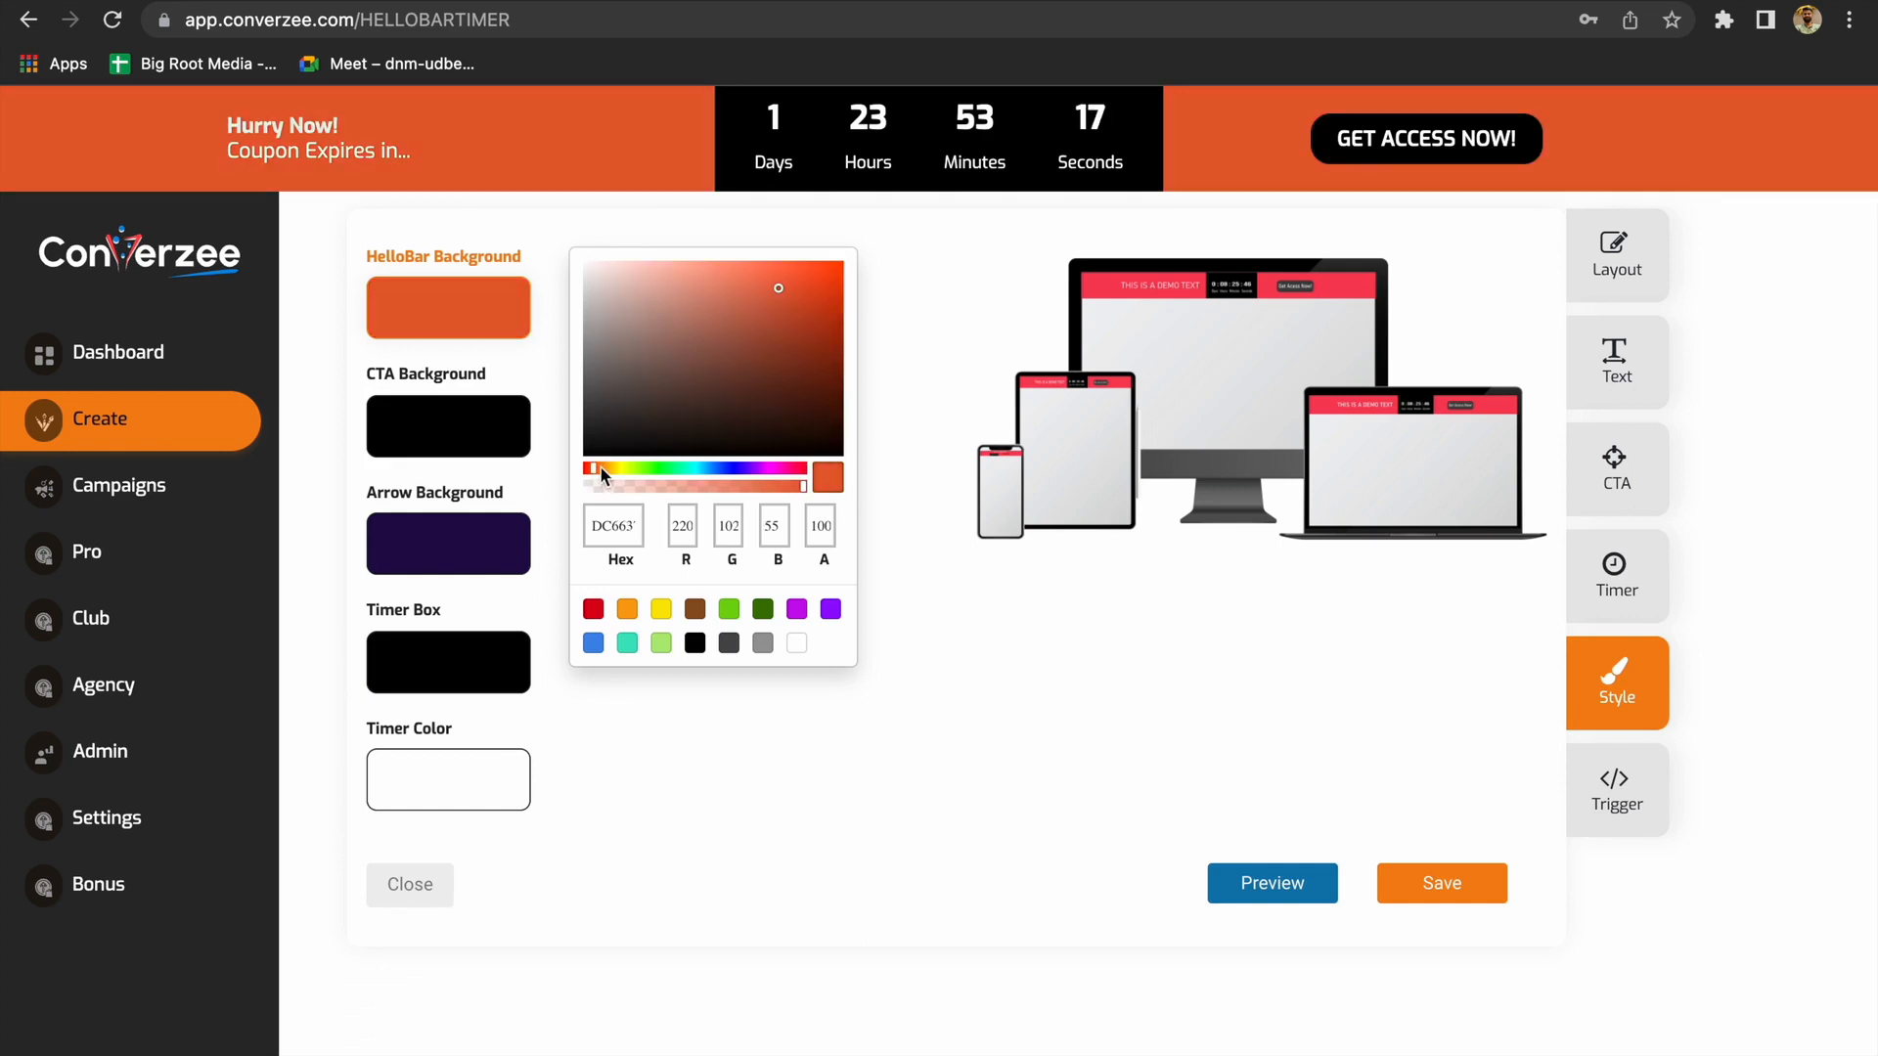
{"action": "left_click_drag", "start_coordinate": [601, 468], "coordinate": [745, 469]}
{"action": "left_click_drag", "start_coordinate": [592, 473], "coordinate": [600, 467]}
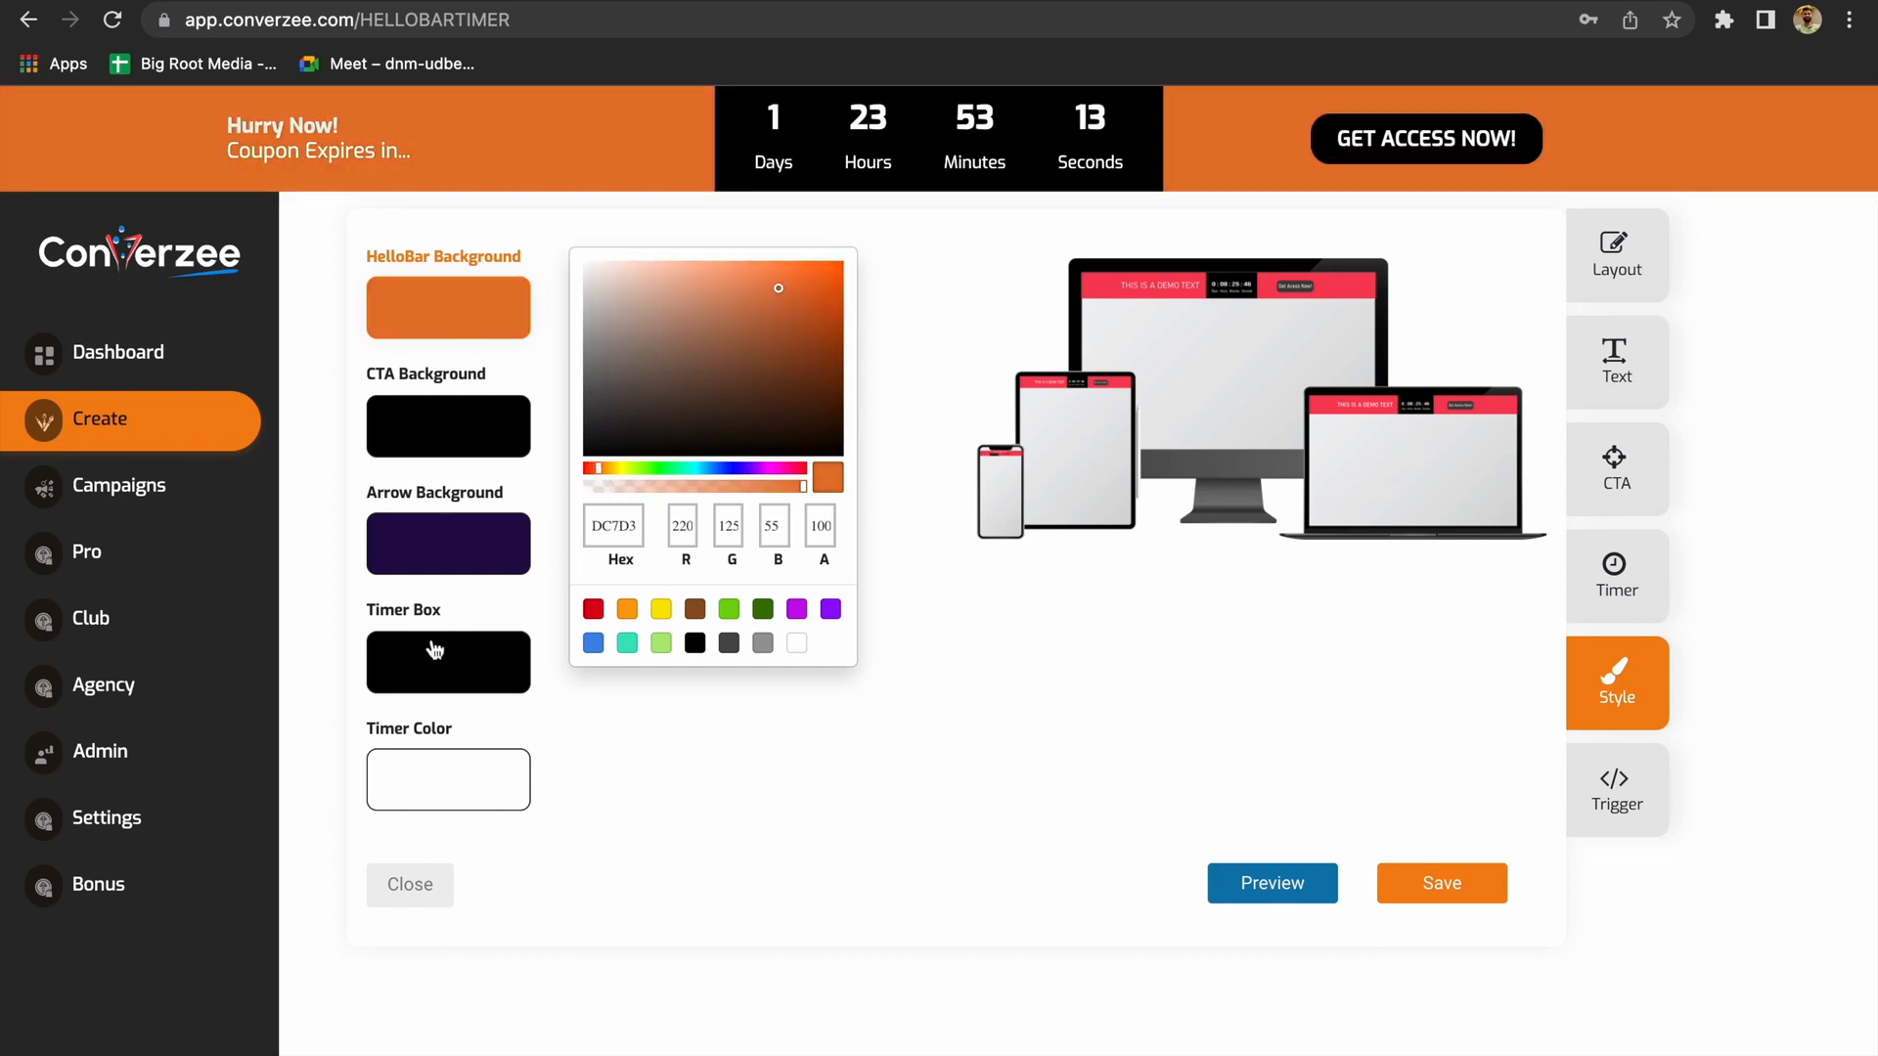
{"action": "left_click", "coordinate": [1623, 809]}
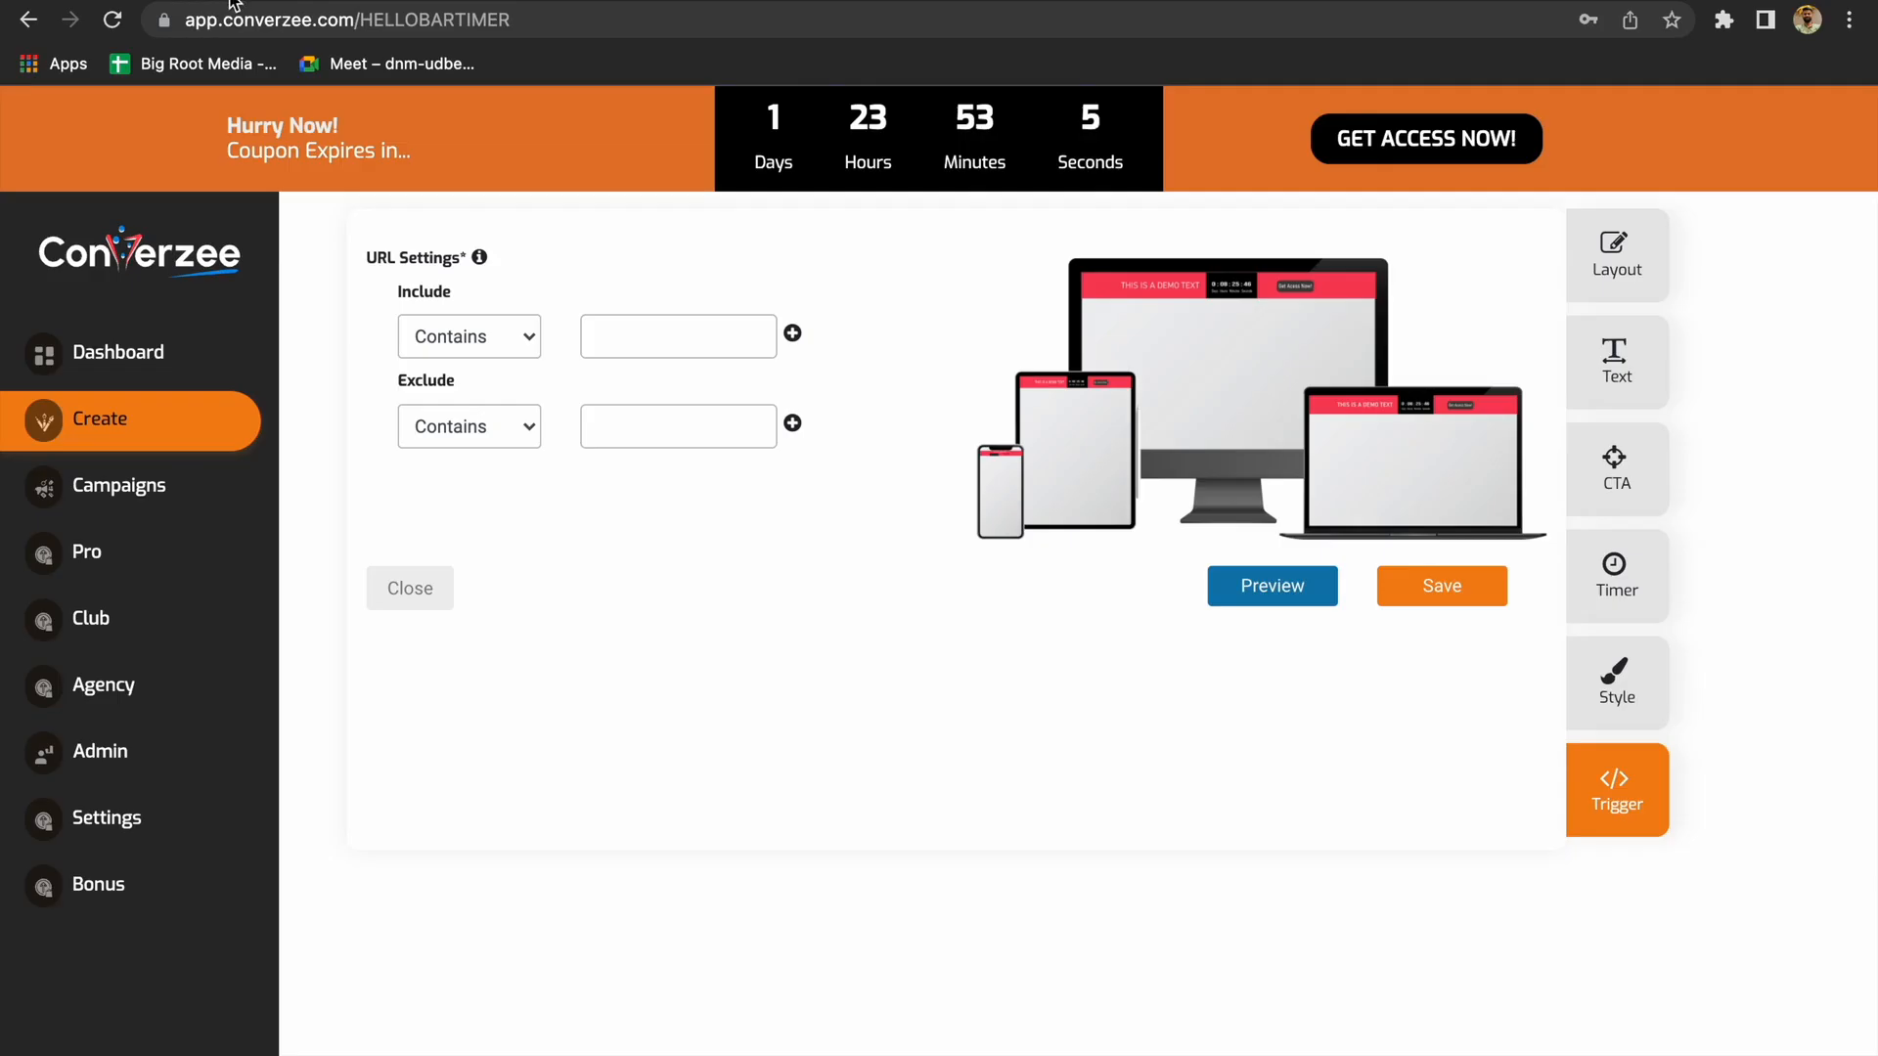
{"action": "left_click", "coordinate": [637, 321]}
{"action": "type", "text": "https://converzee.com/demo"}
{"action": "left_click", "coordinate": [883, 362]}
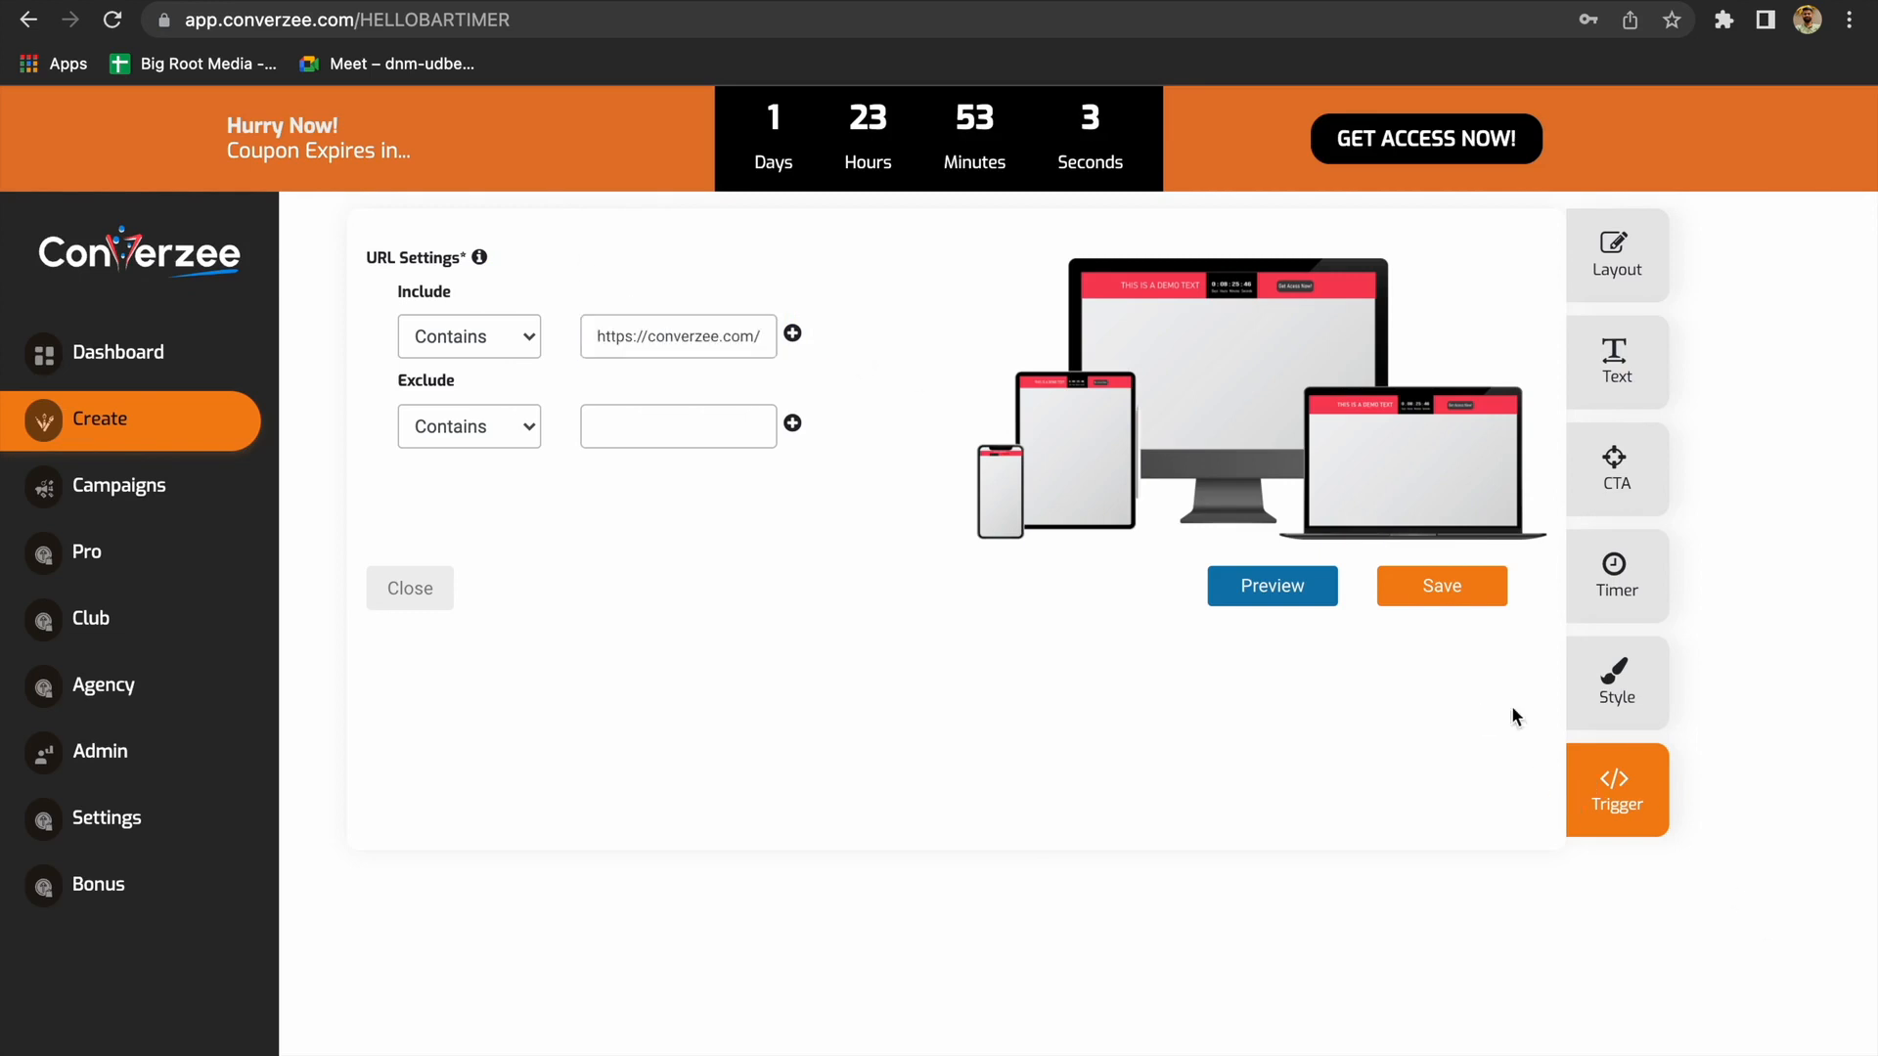
{"action": "left_click", "coordinate": [1491, 598]}
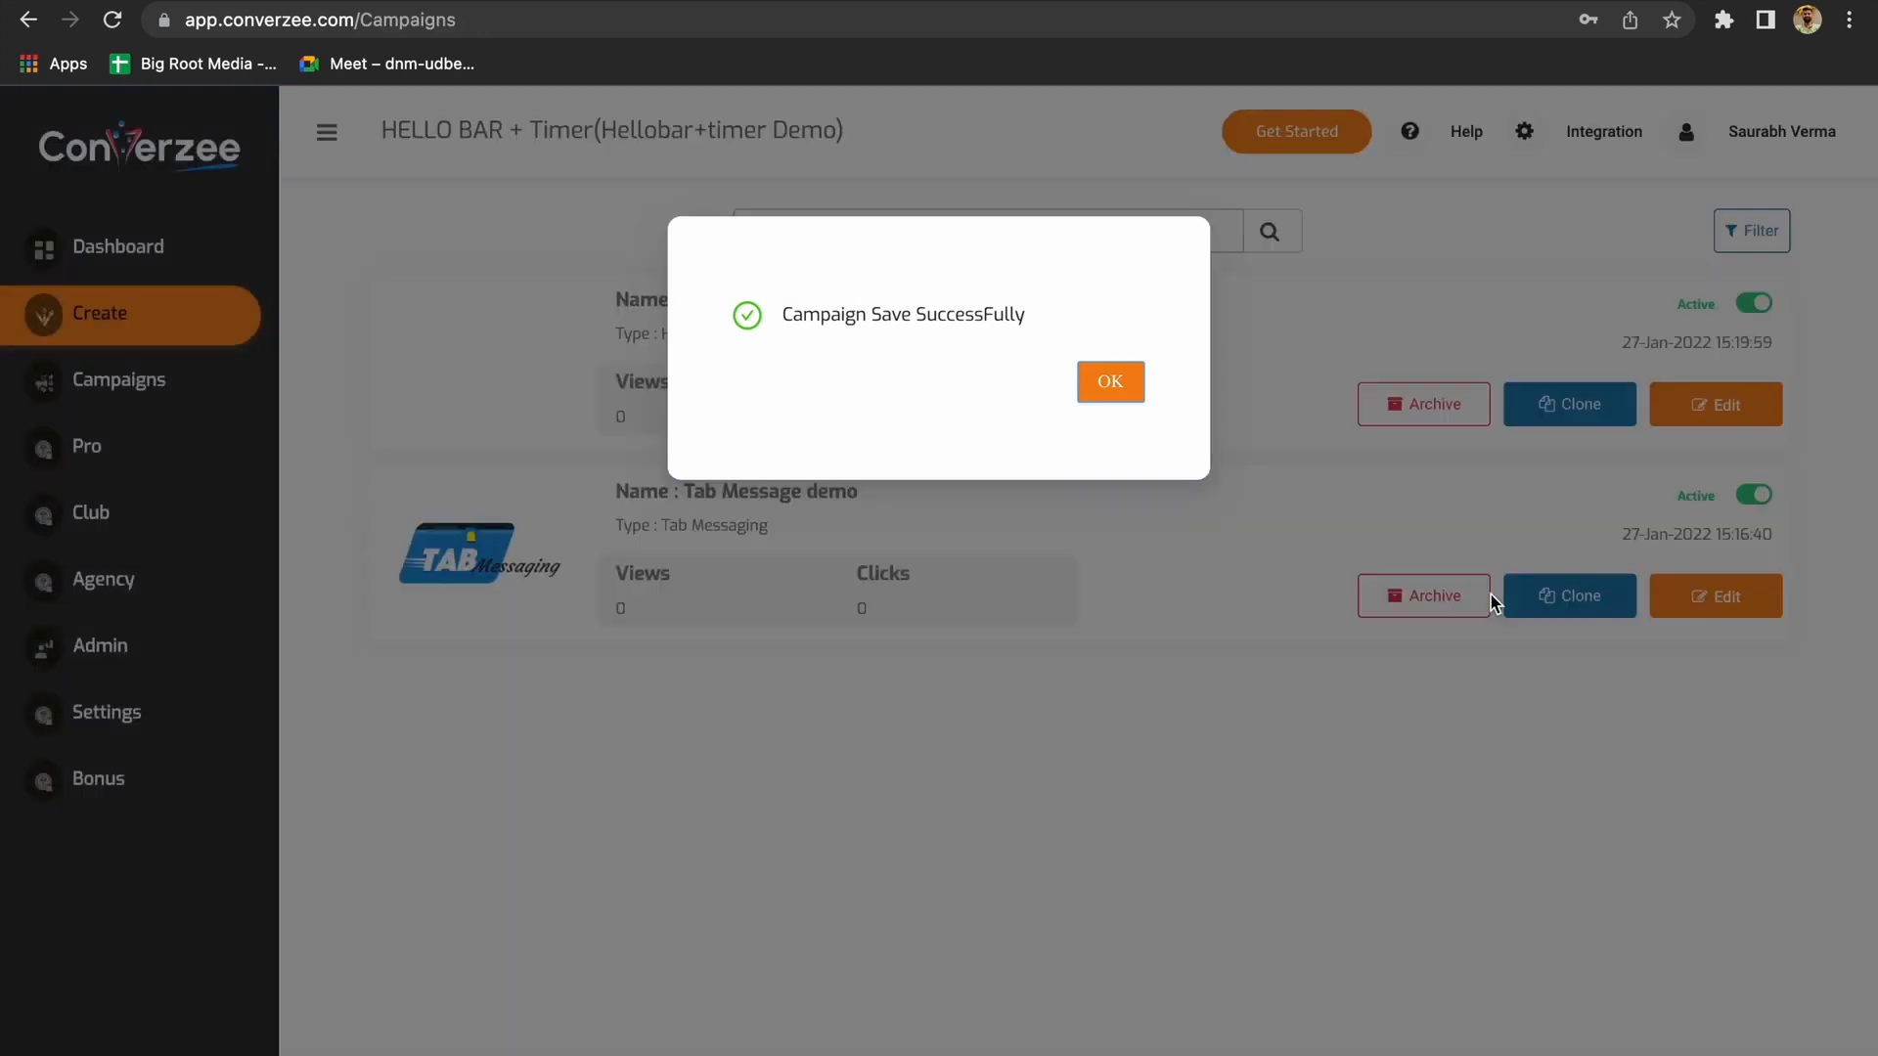
{"action": "left_click", "coordinate": [1124, 384]}
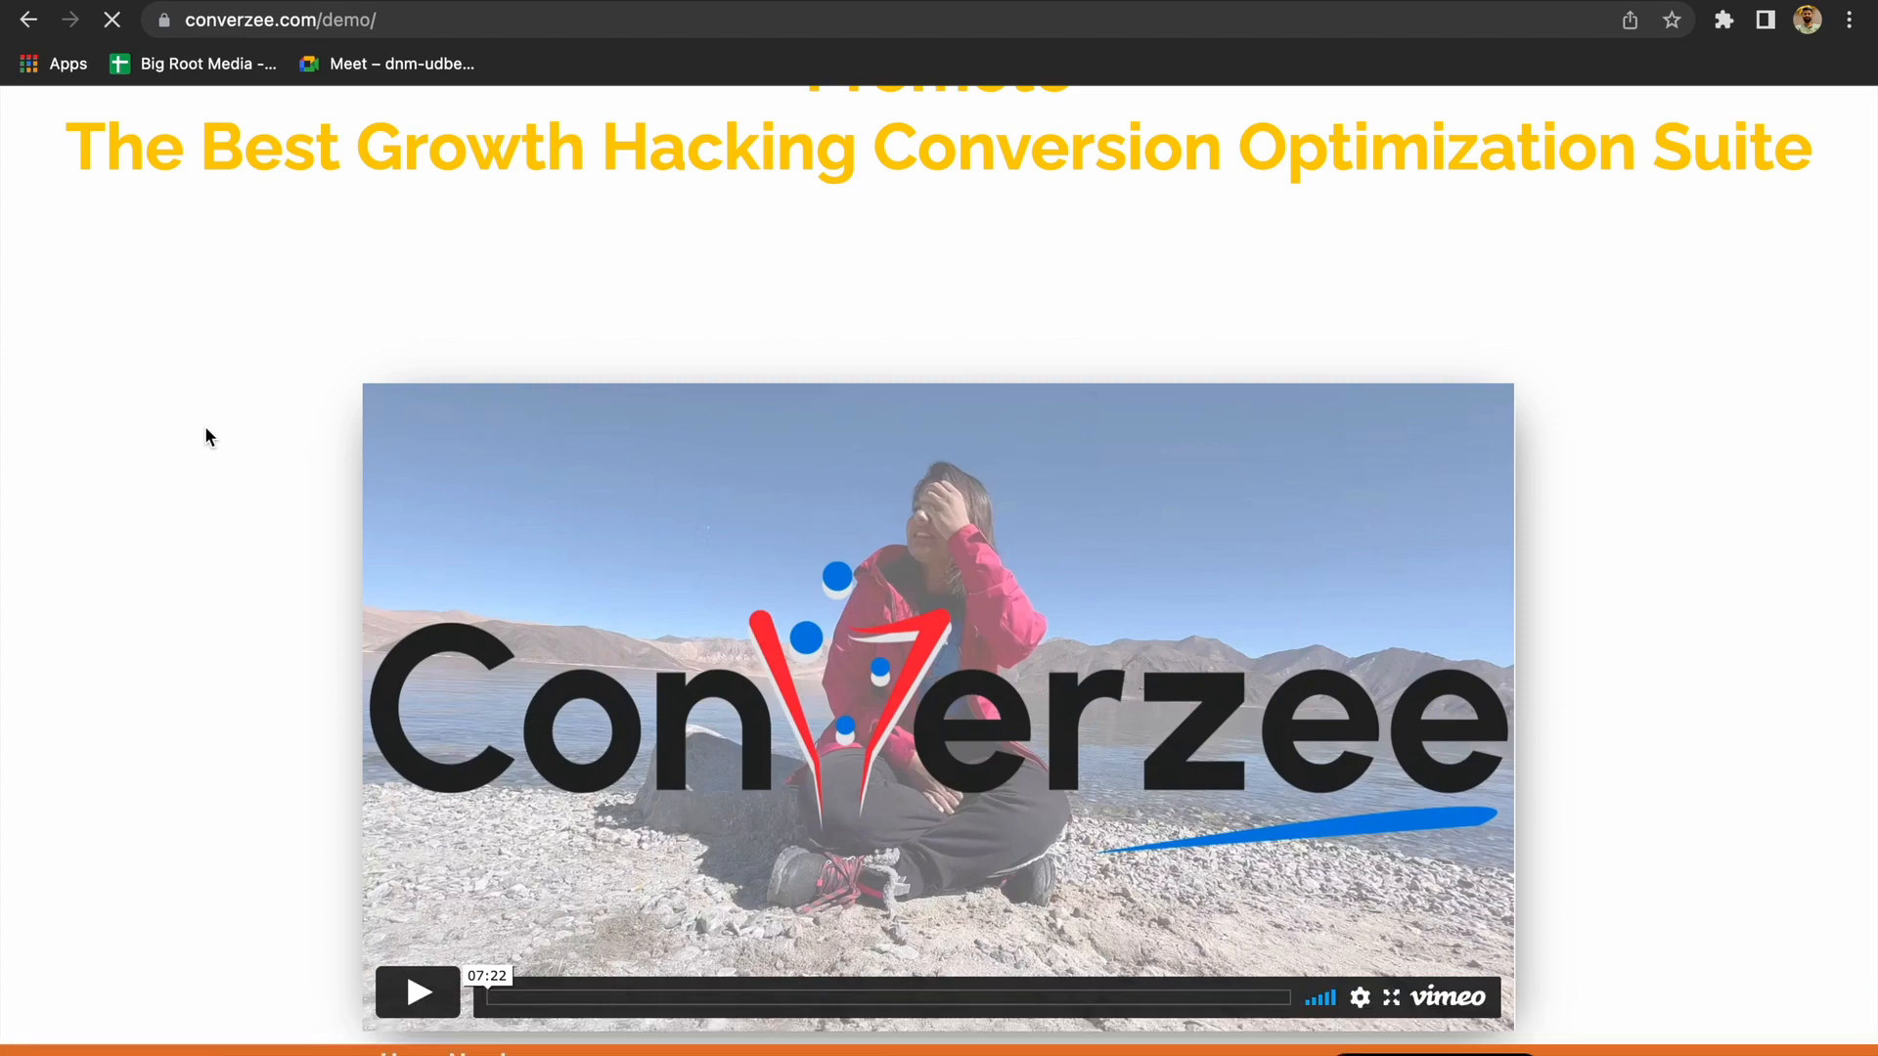
Check the hello bar's text and countdown on the live demo page, test its CTA button, and return to the campaign list
{"action": "scroll", "coordinate": [160, 636], "scroll_direction": "down", "scroll_amount": 9}
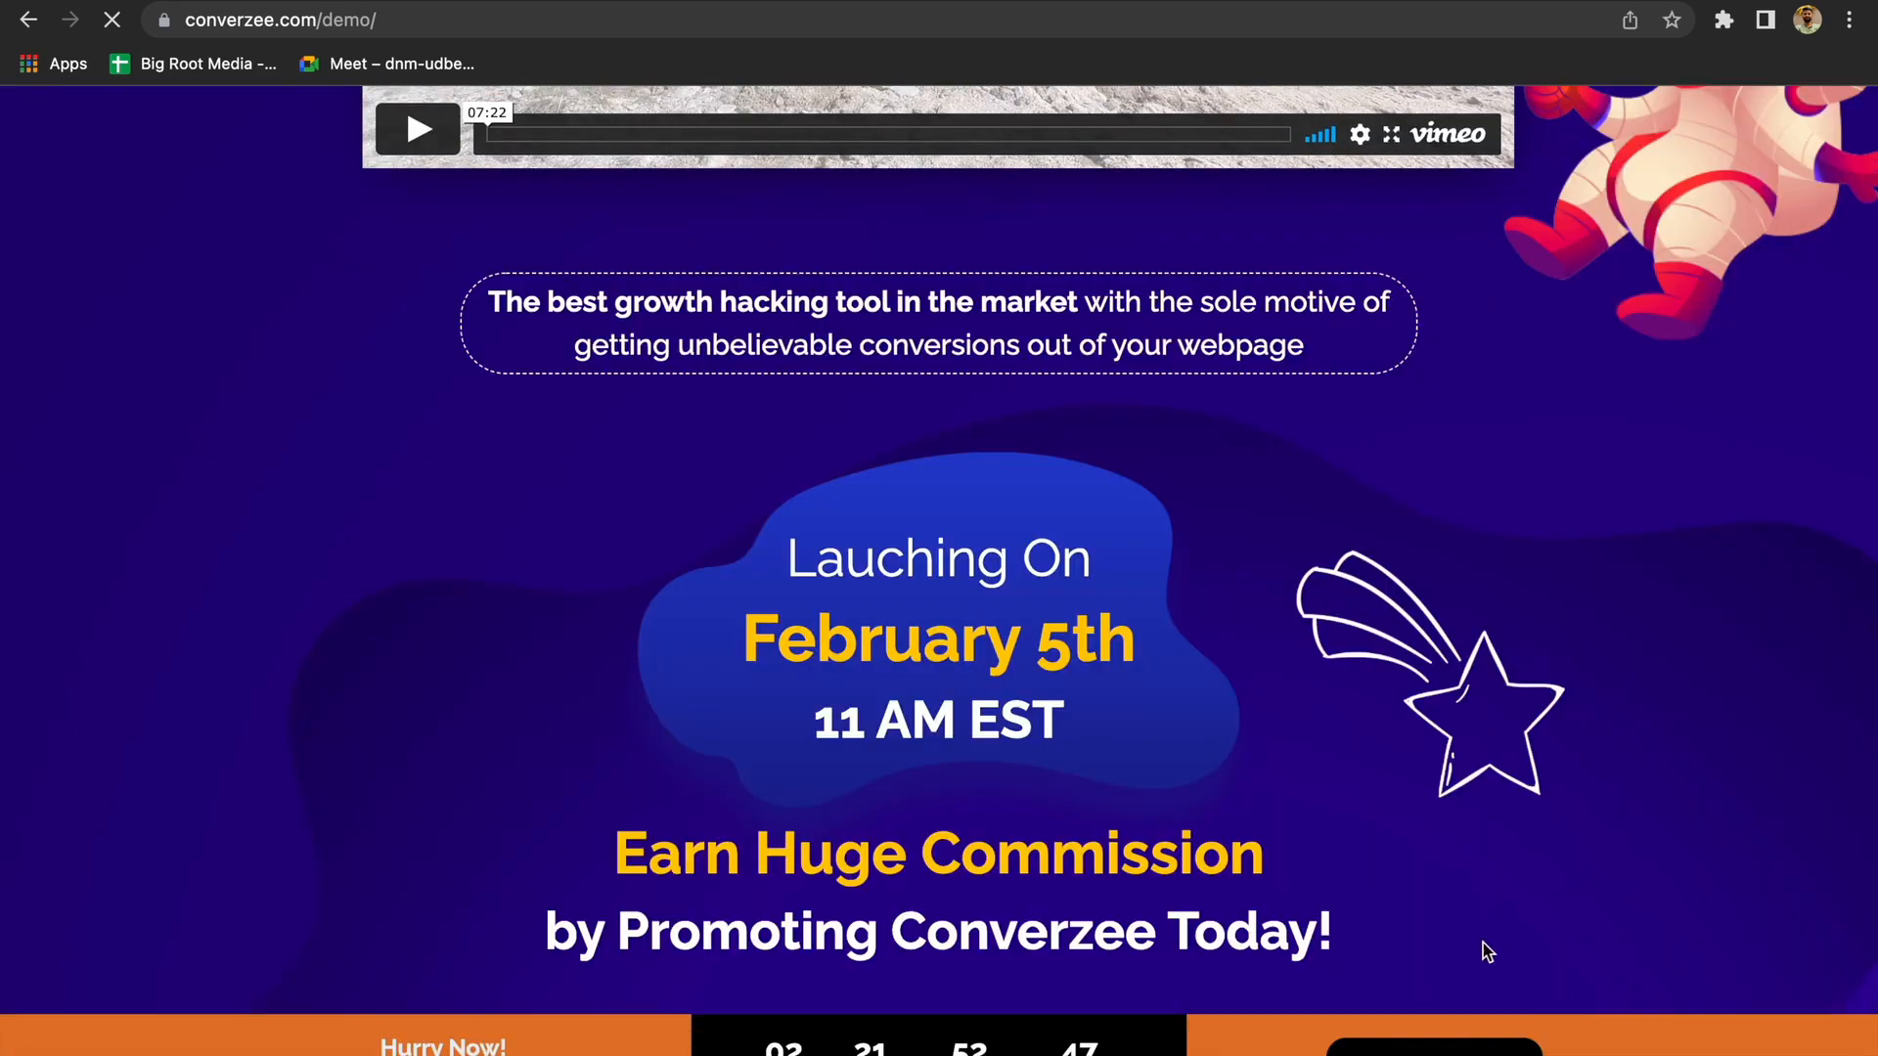
{"action": "left_click_drag", "start_coordinate": [378, 1044], "coordinate": [512, 1045]}
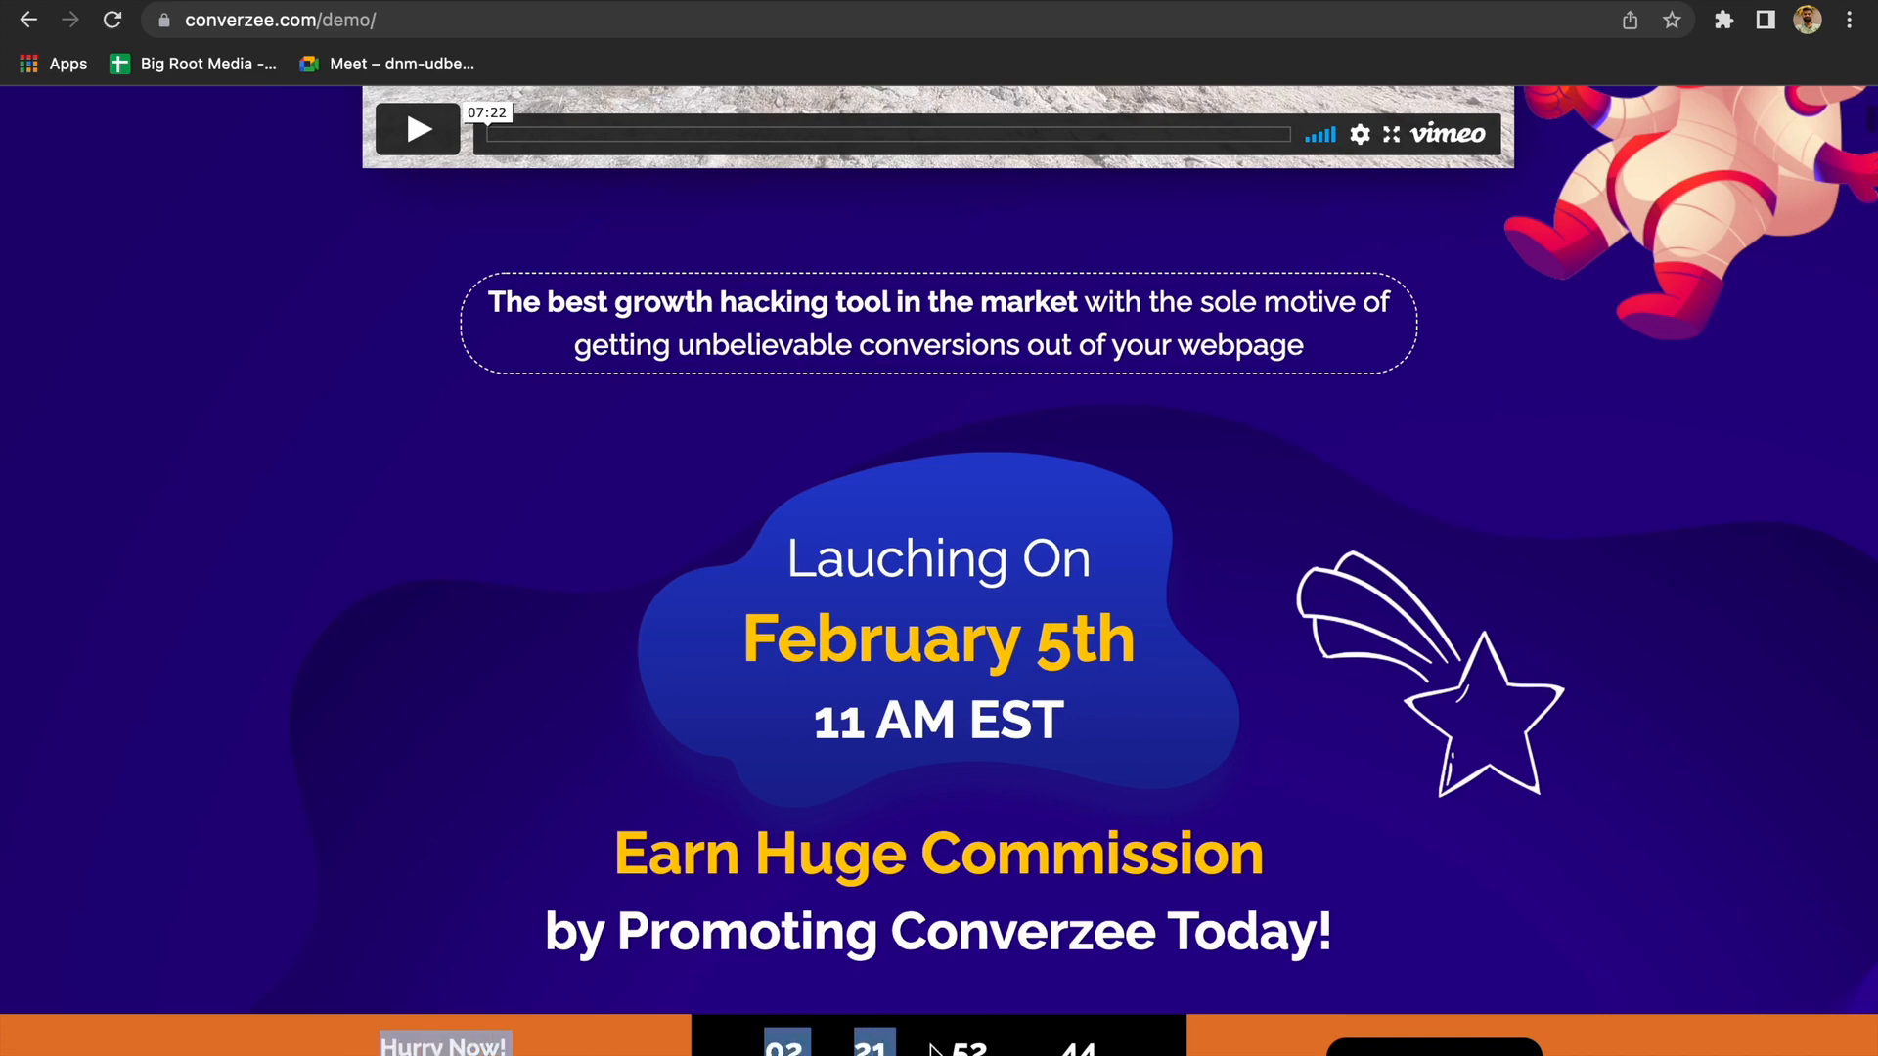
{"action": "left_click", "coordinate": [1136, 1051]}
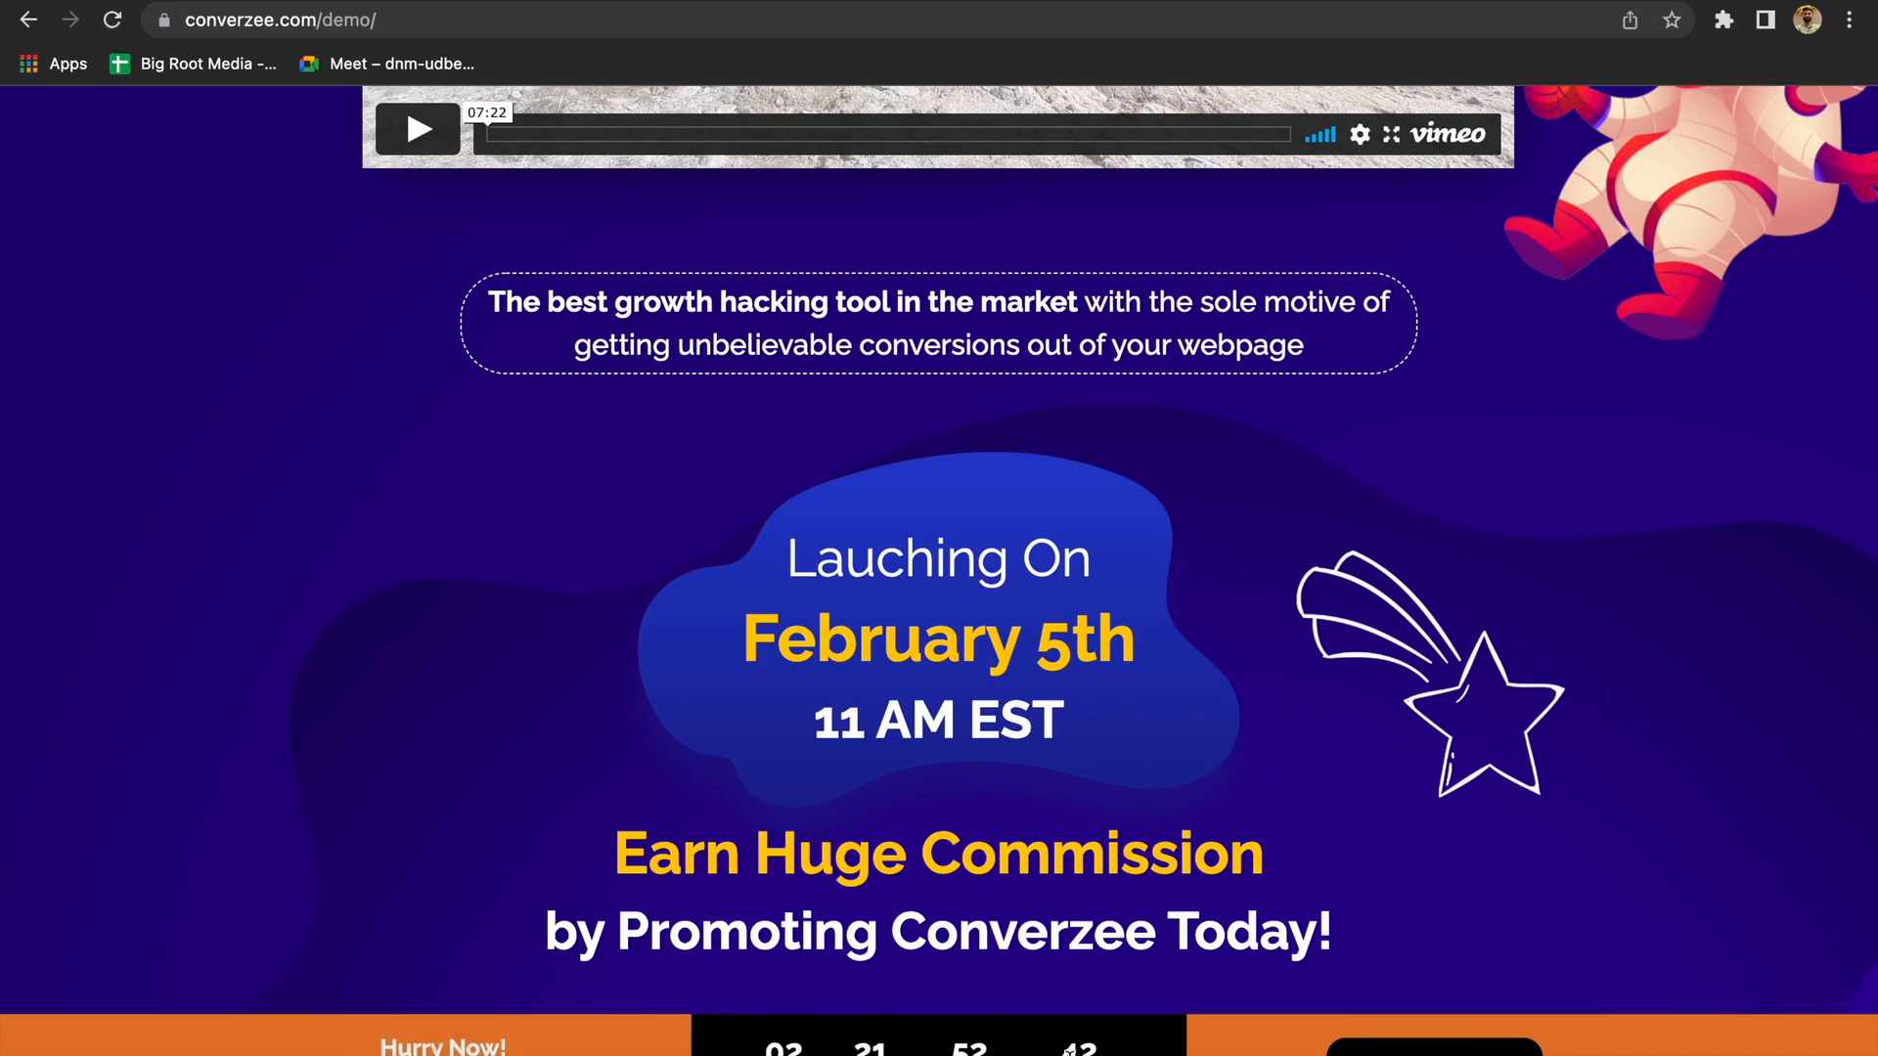
{"action": "left_click", "coordinate": [1433, 1049]}
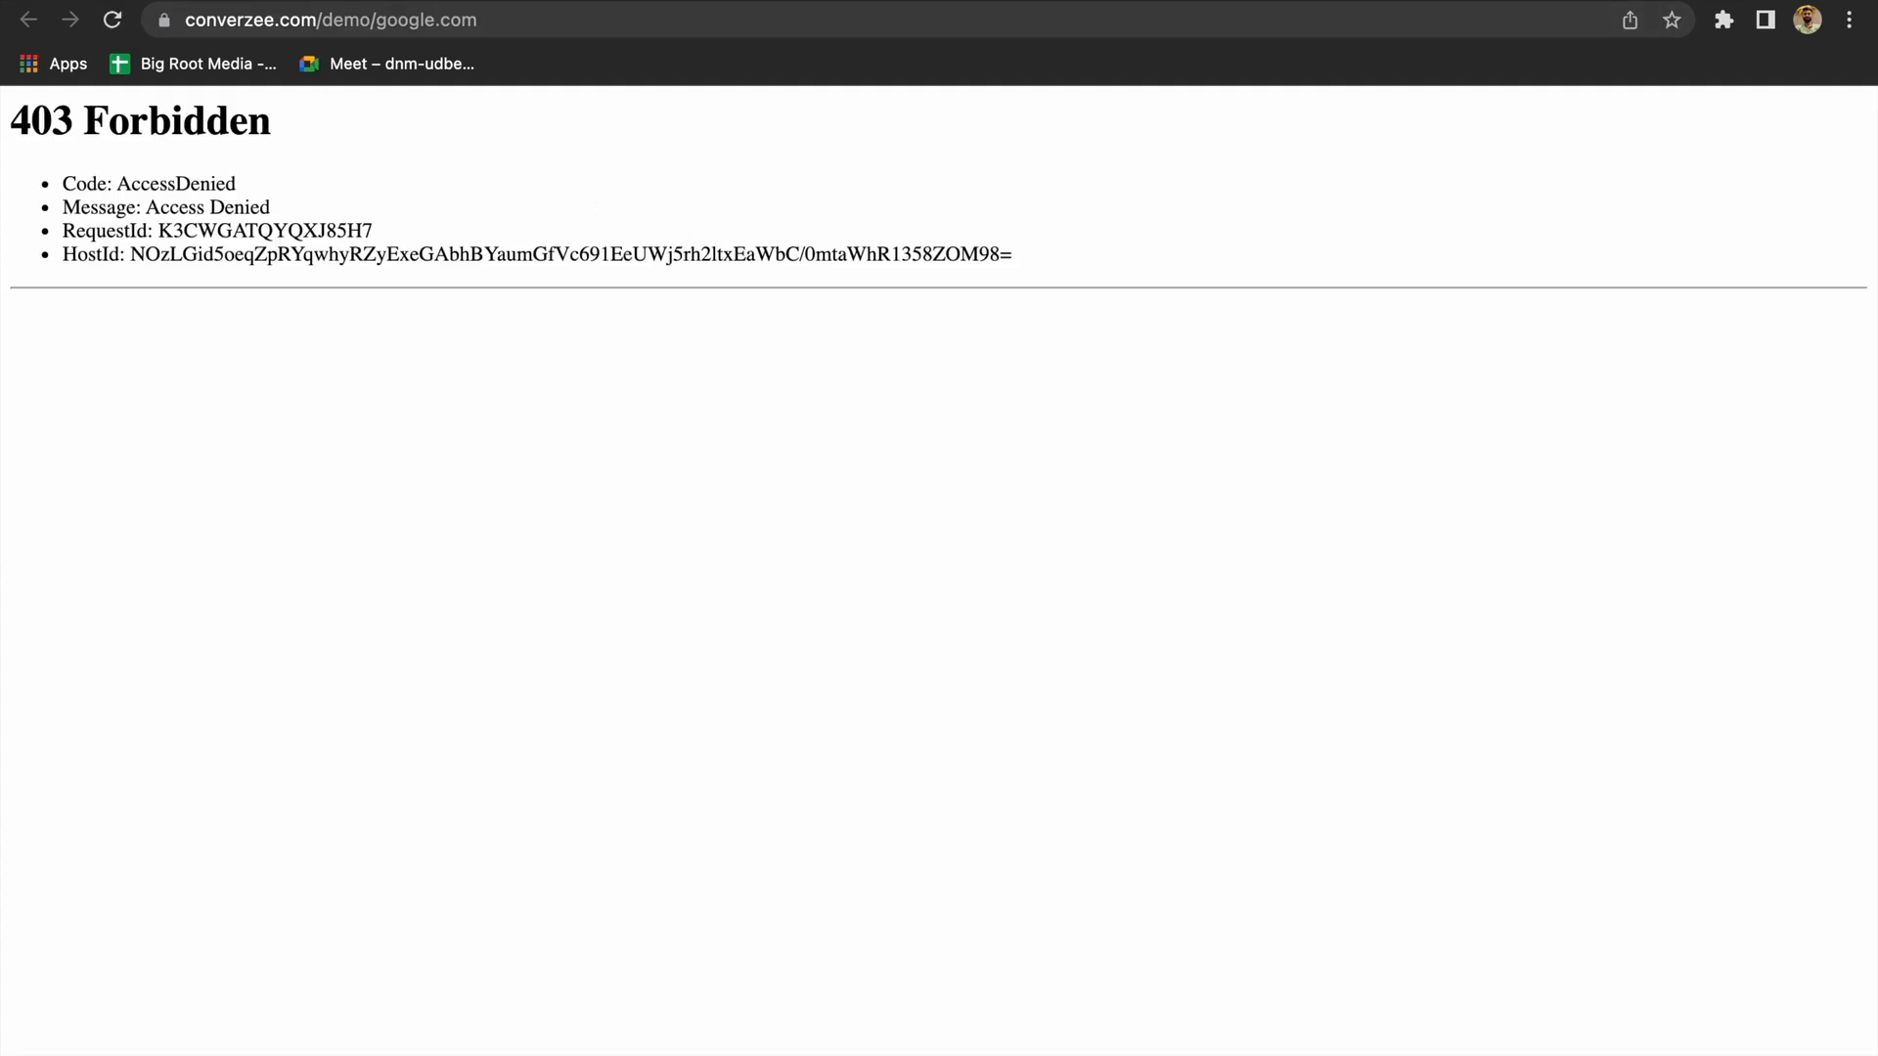
{"action": "key", "text": "super+w"}
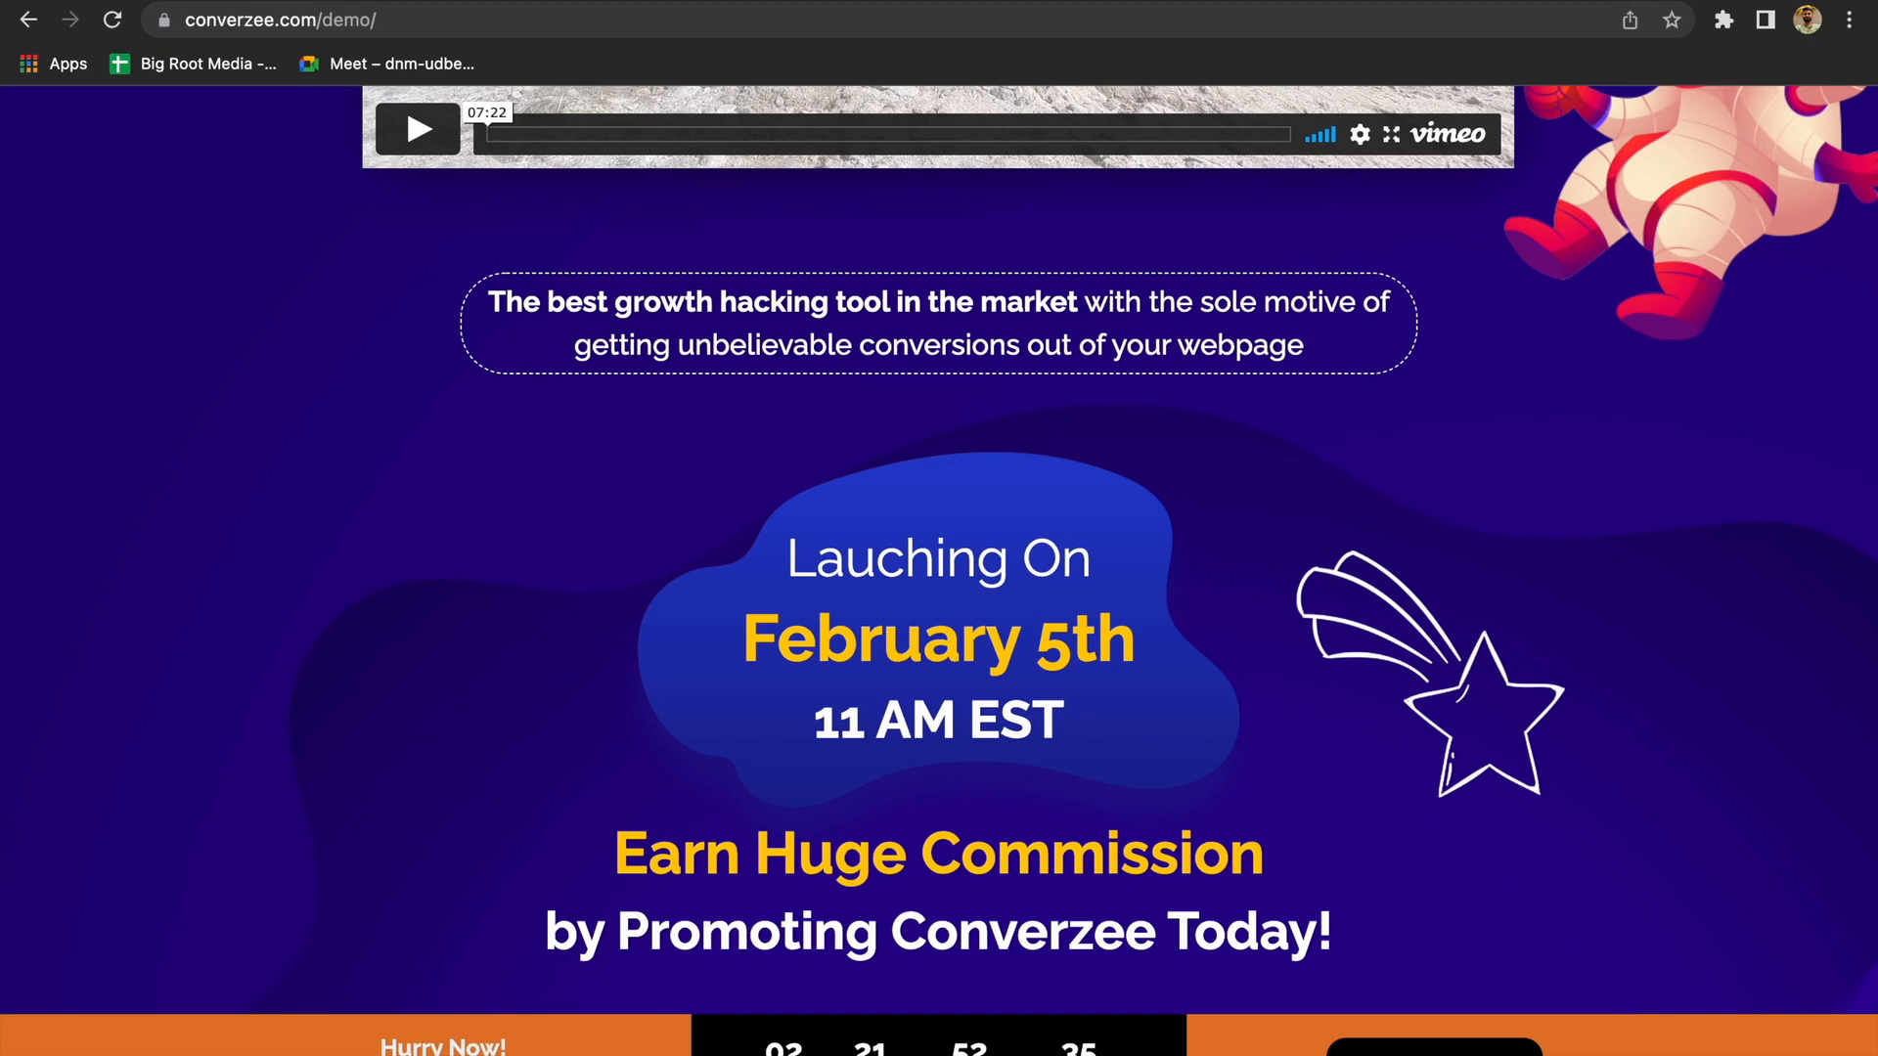
{"action": "key", "text": "ctrl+shift+Tab"}
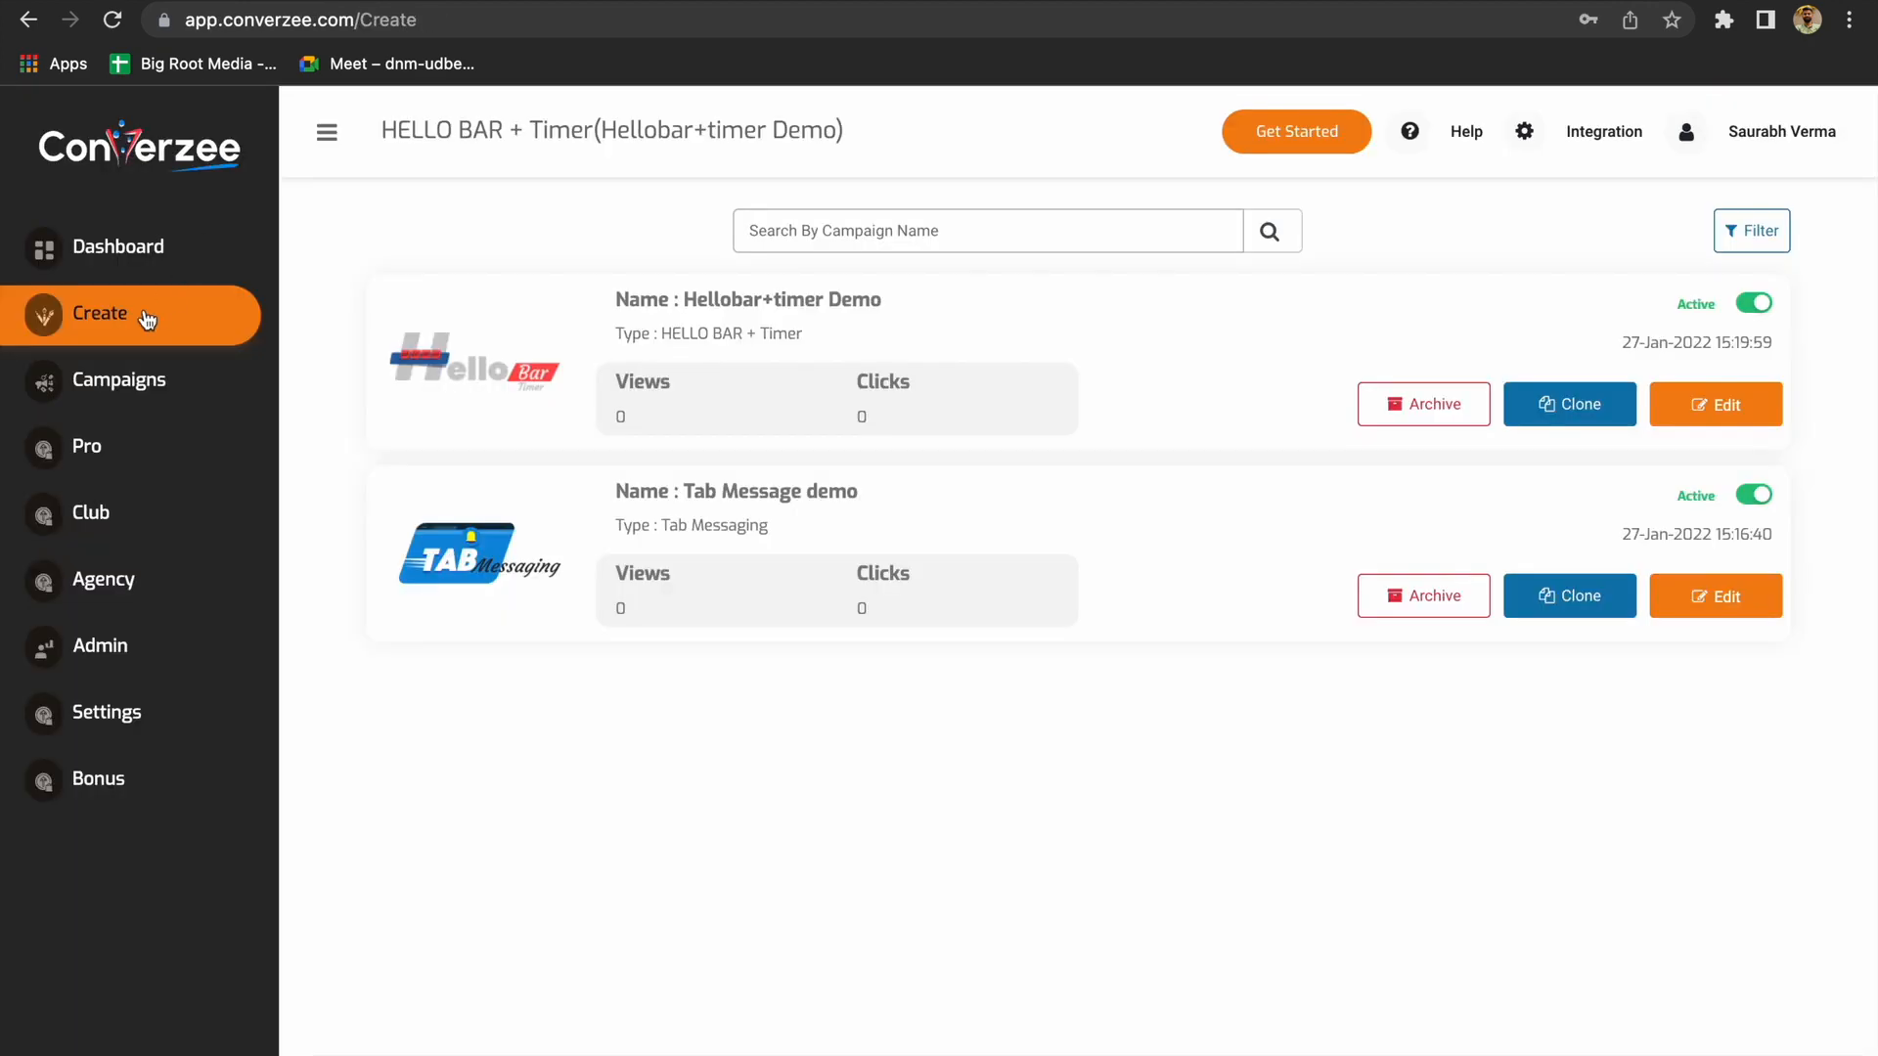
Create a new Exit Intent campaign named "exit intent demo"
{"action": "left_click", "coordinate": [144, 312]}
{"action": "scroll", "coordinate": [935, 770], "scroll_direction": "down", "scroll_amount": 10}
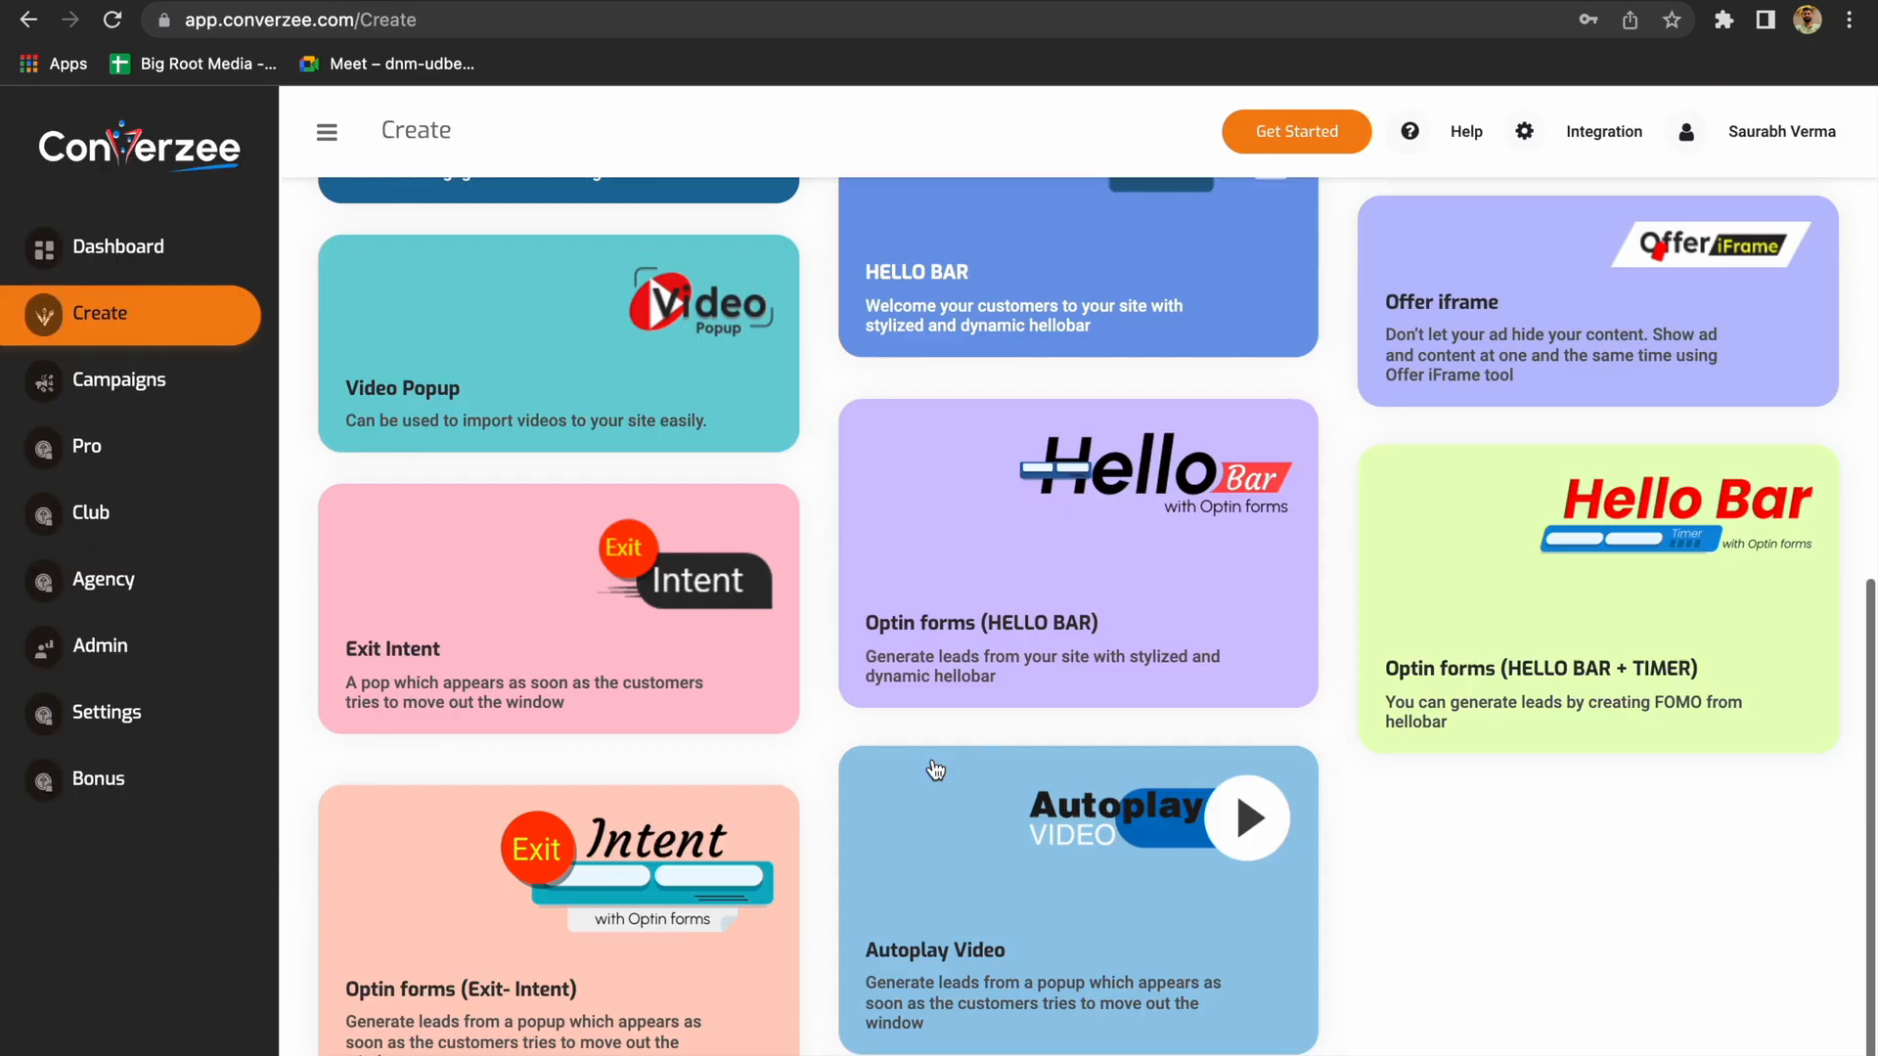
{"action": "left_click", "coordinate": [624, 873]}
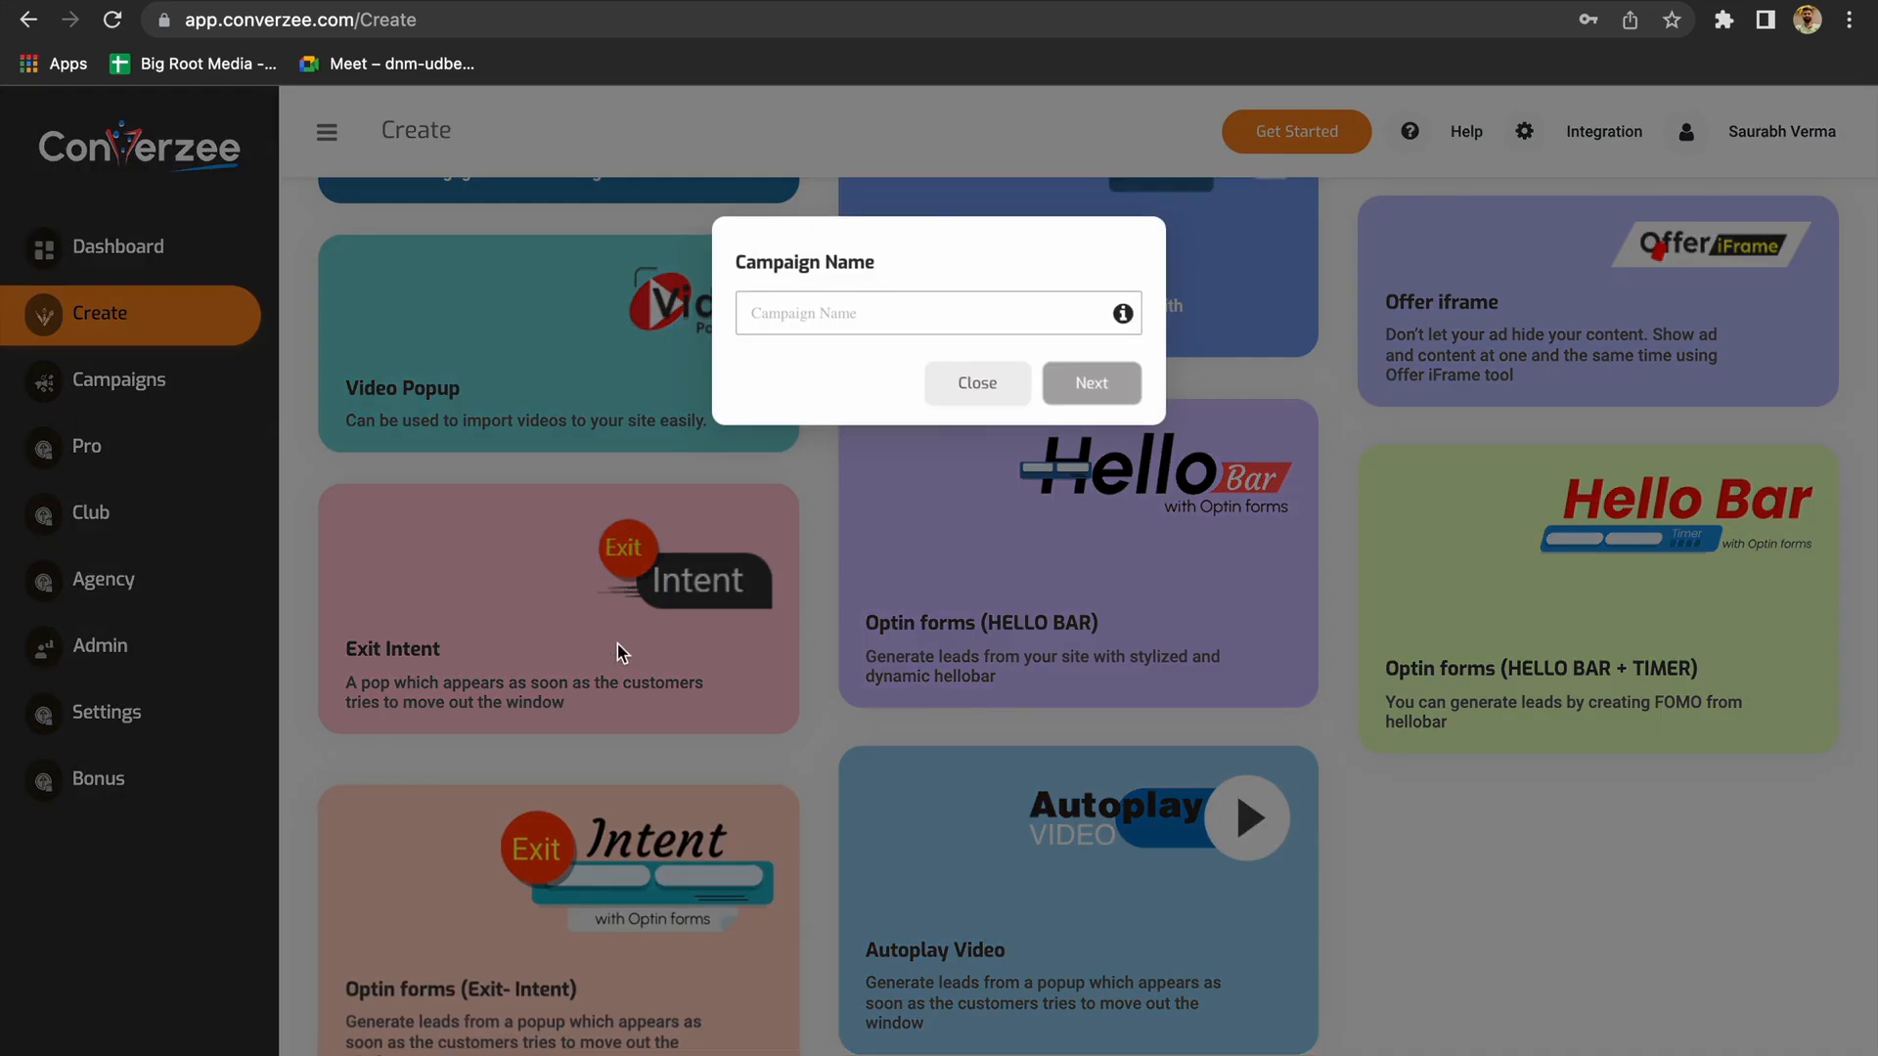
{"action": "left_click", "coordinate": [978, 382]}
{"action": "left_click", "coordinate": [722, 529]}
{"action": "left_click", "coordinate": [1056, 304]}
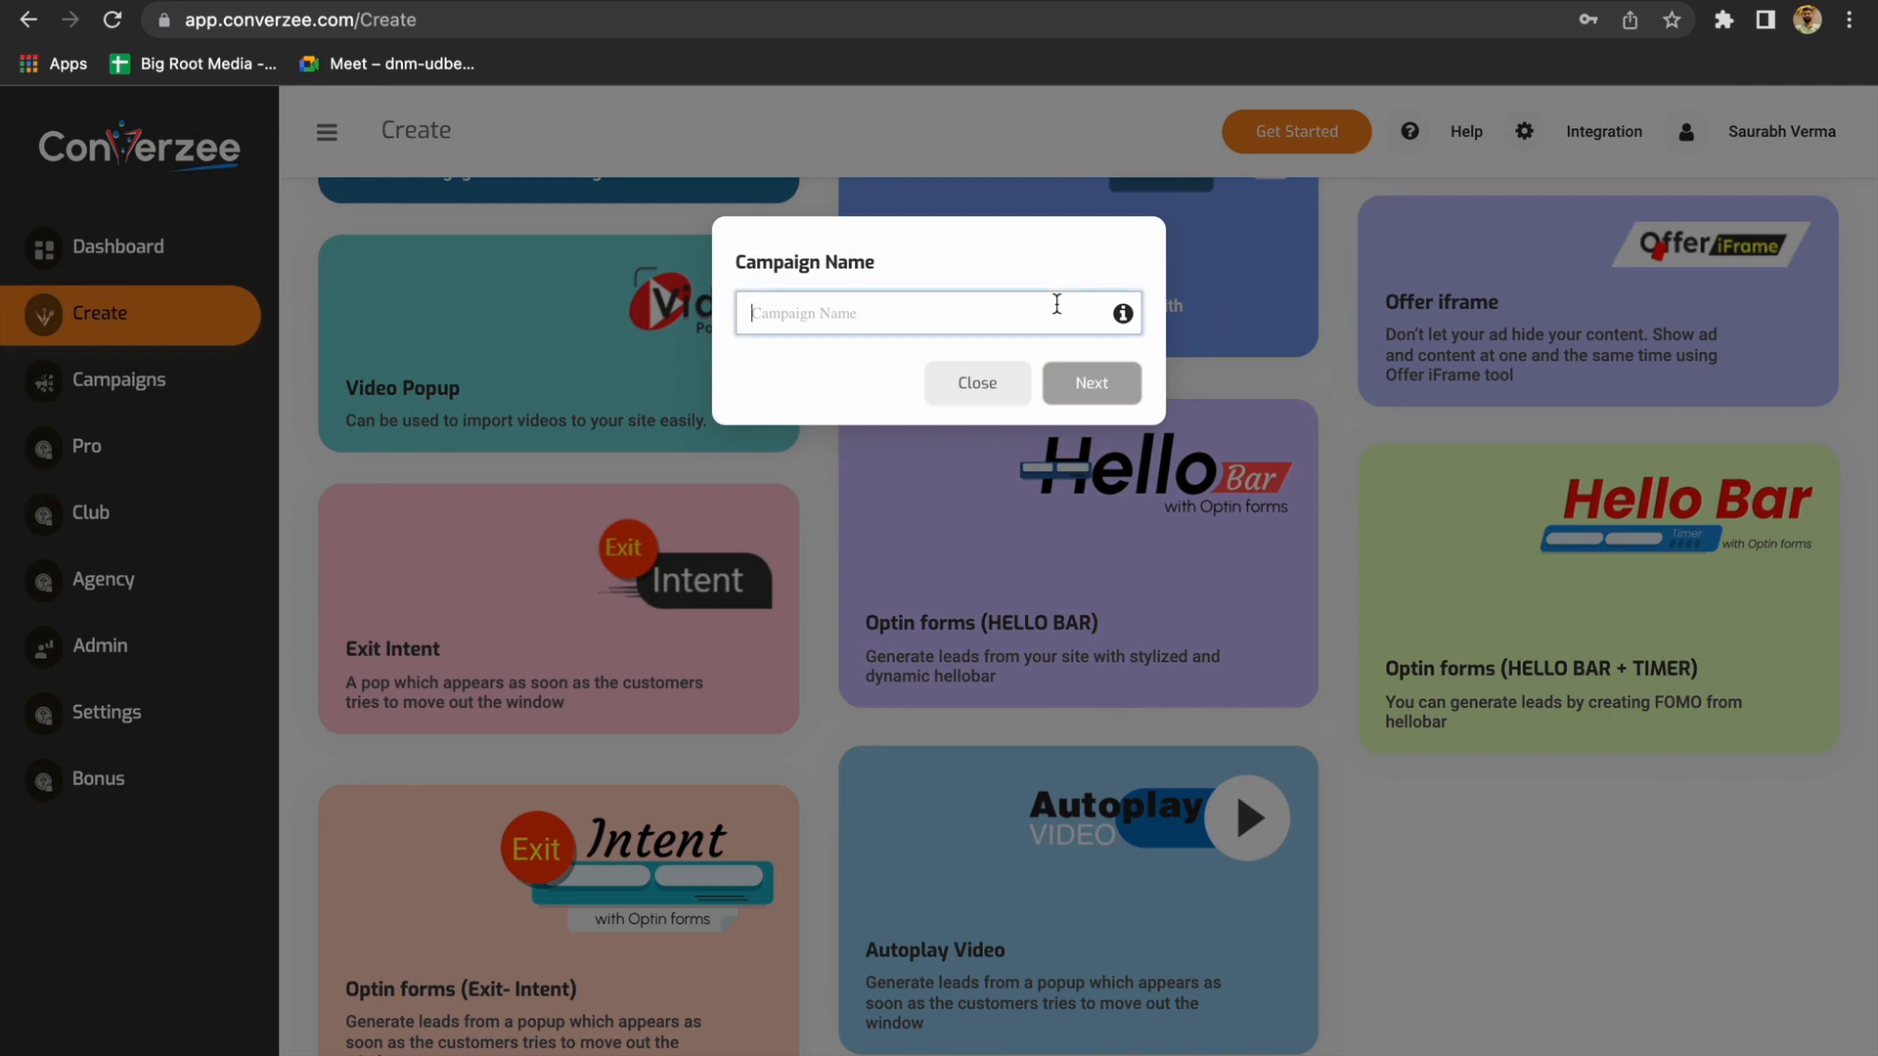
{"action": "type", "text": "exit intent demo"}
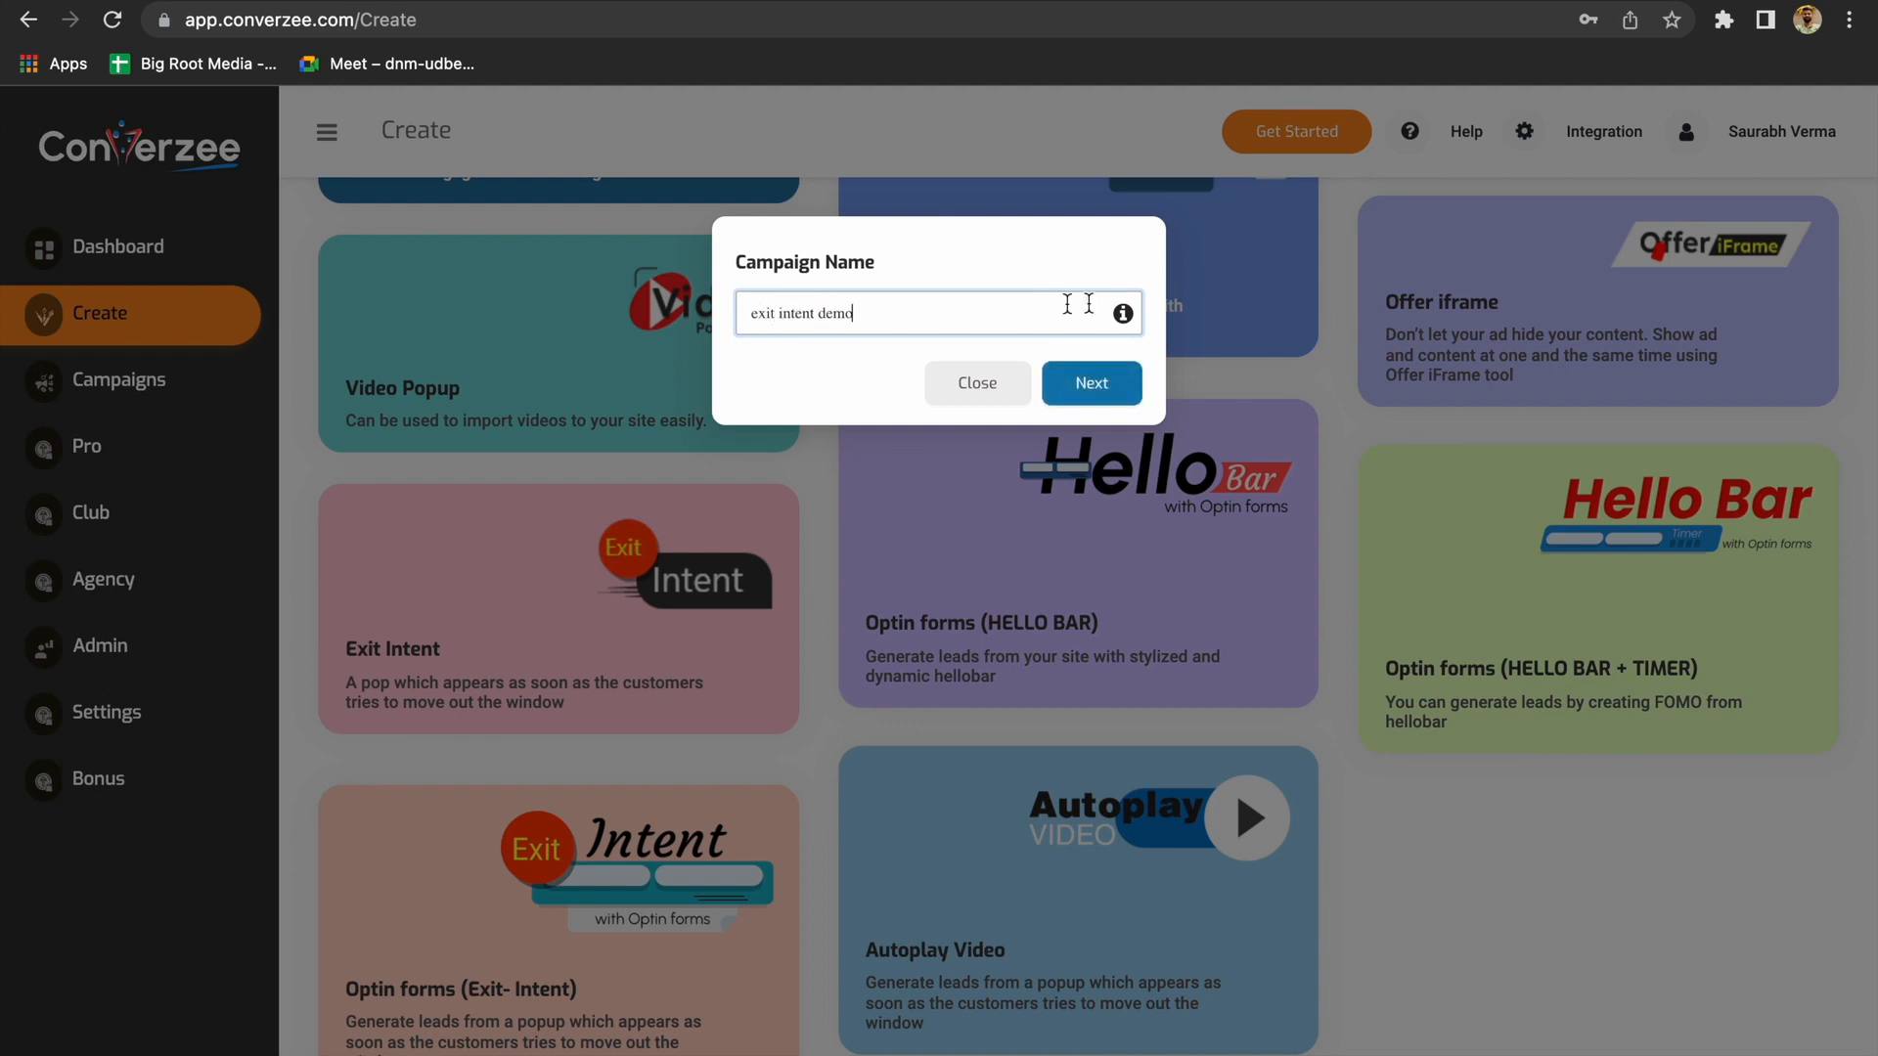
{"action": "left_click", "coordinate": [1087, 390]}
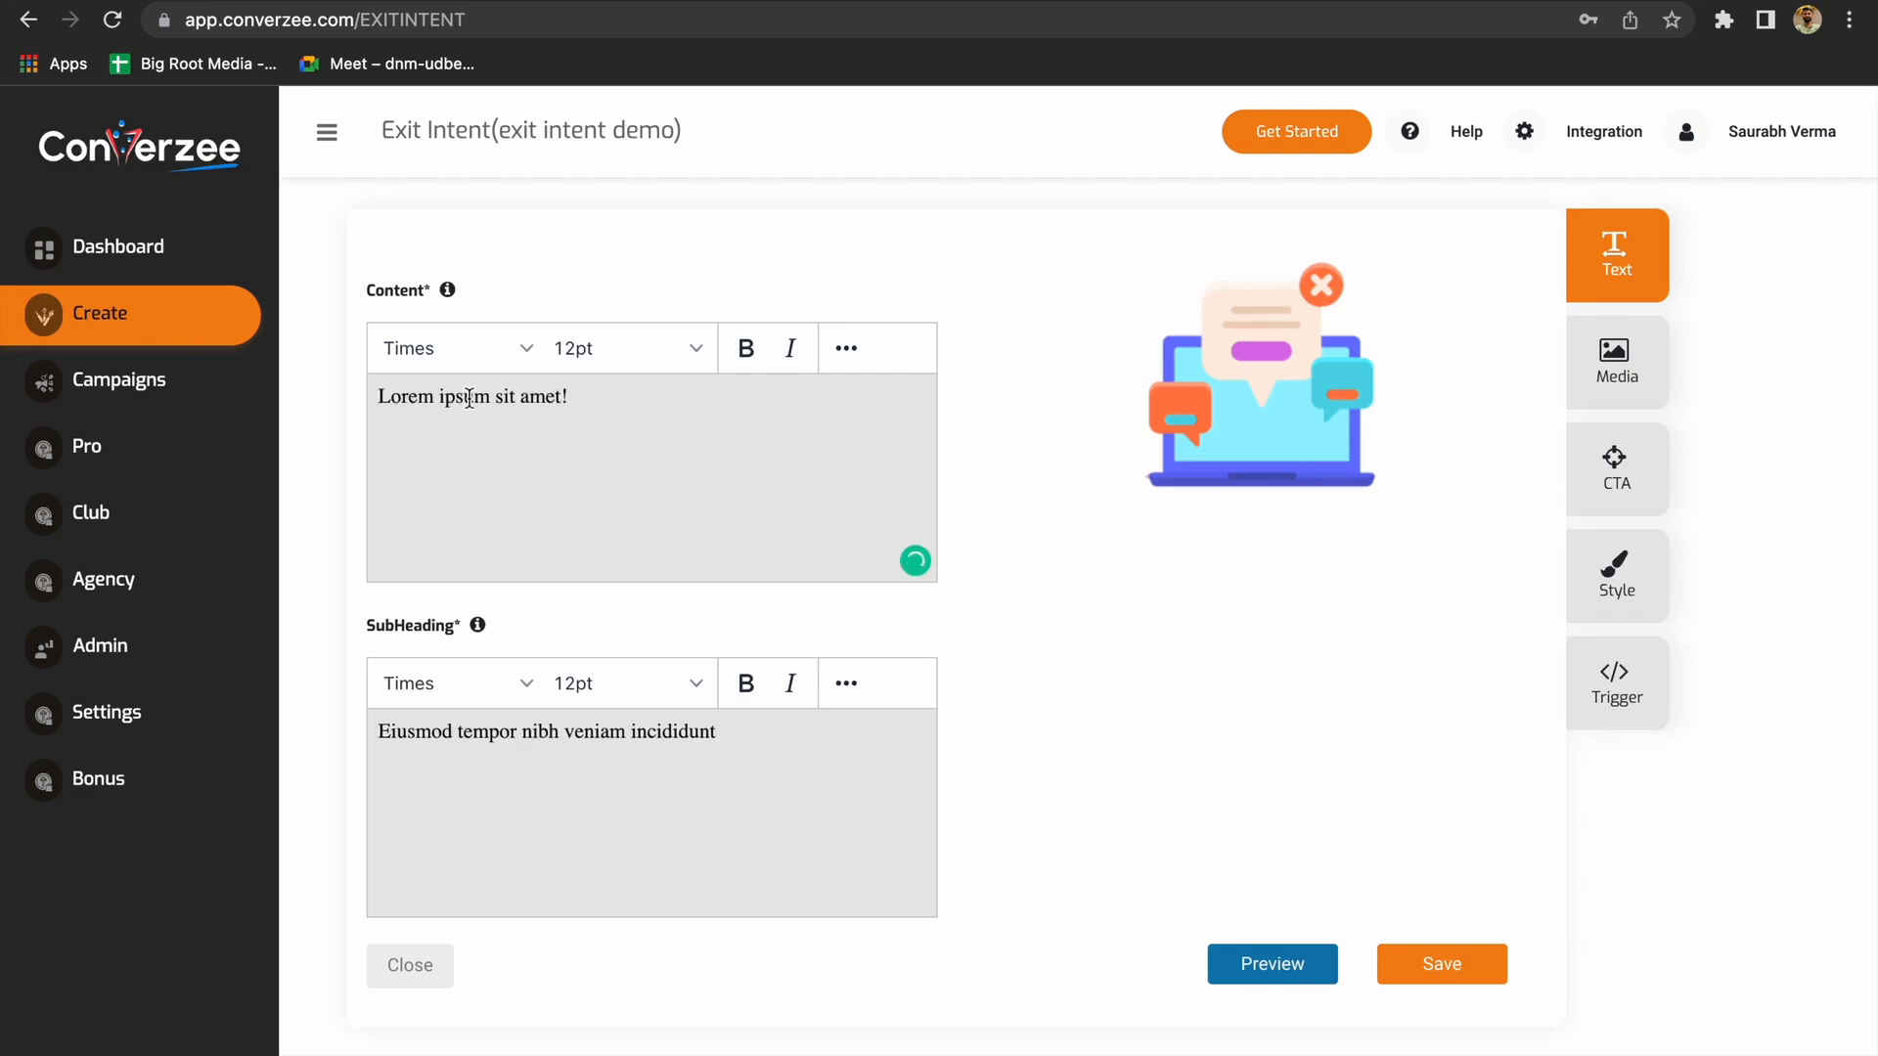
Add an exclamation mark at the end of the exit intent popup's subheading text
{"action": "left_click", "coordinate": [629, 750]}
{"action": "type", "text": "!"}
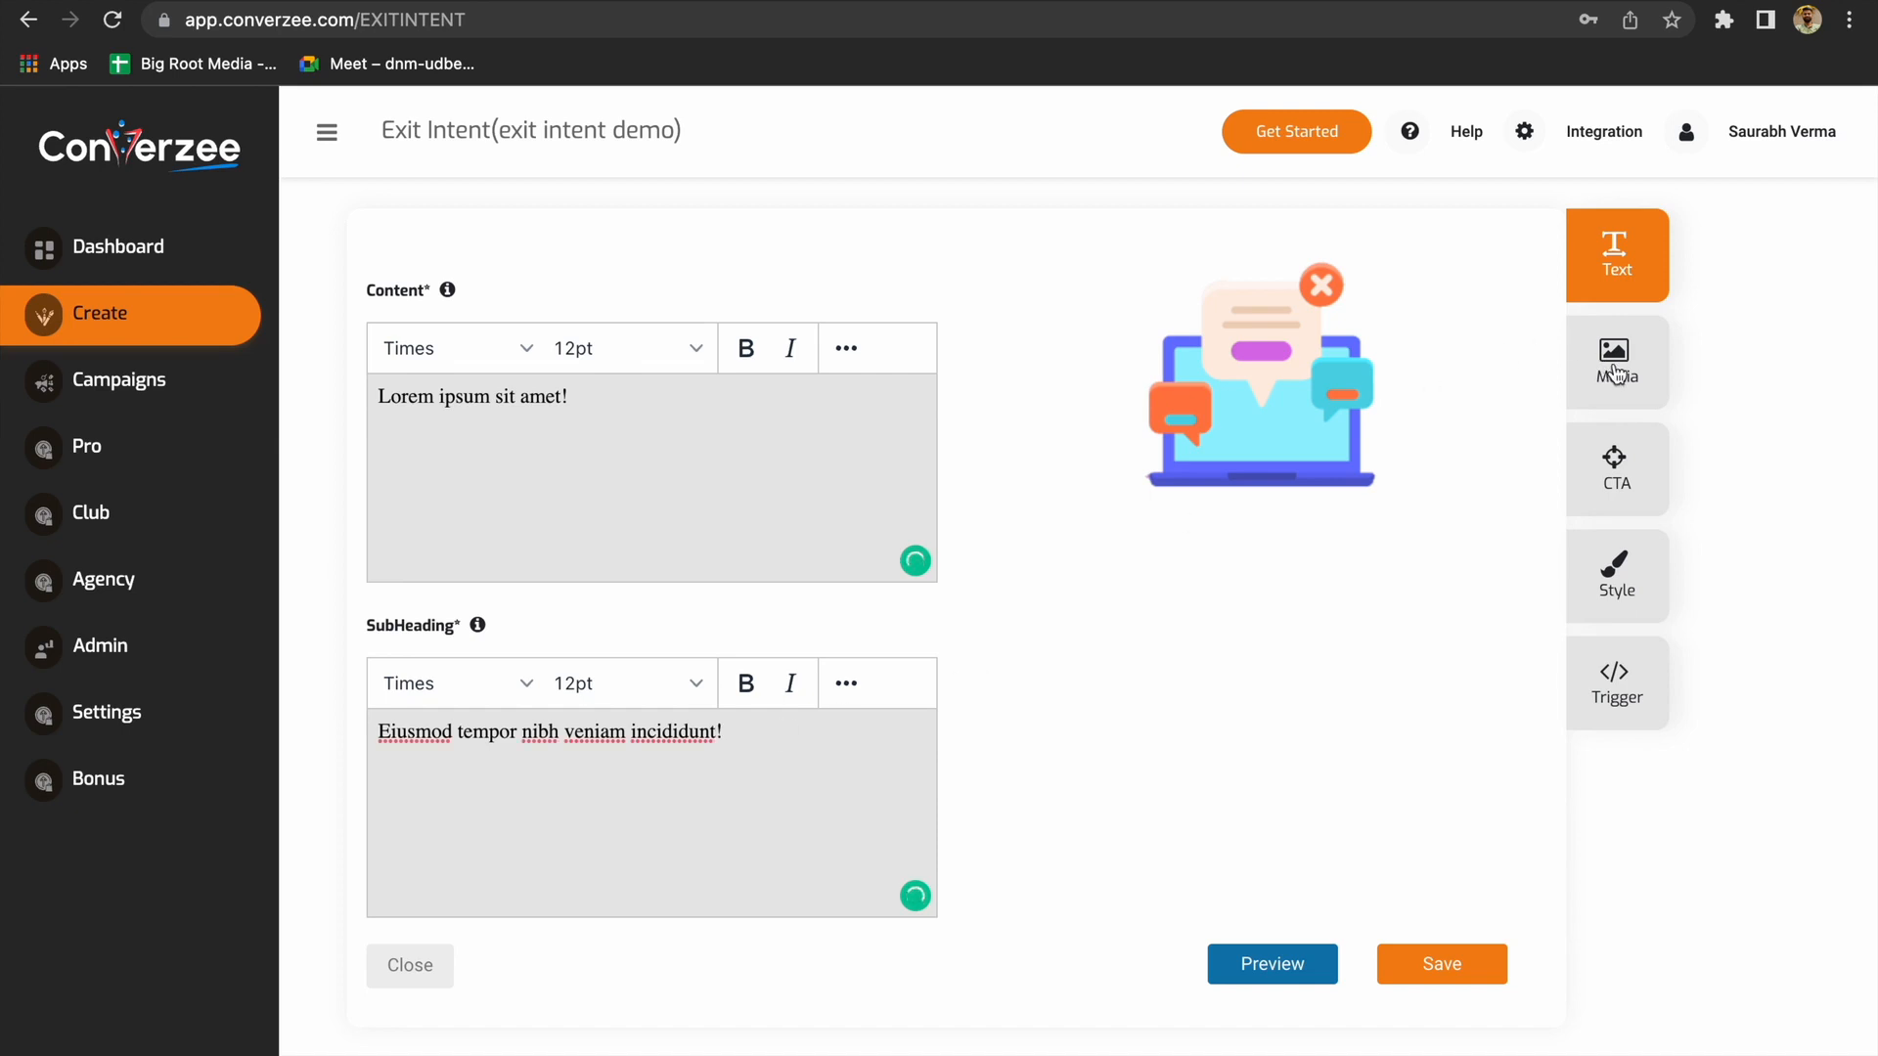
Upload 5310773.jpg as the exit intent popup's image, previewing the popup before and after the upload
{"action": "left_click", "coordinate": [1616, 372]}
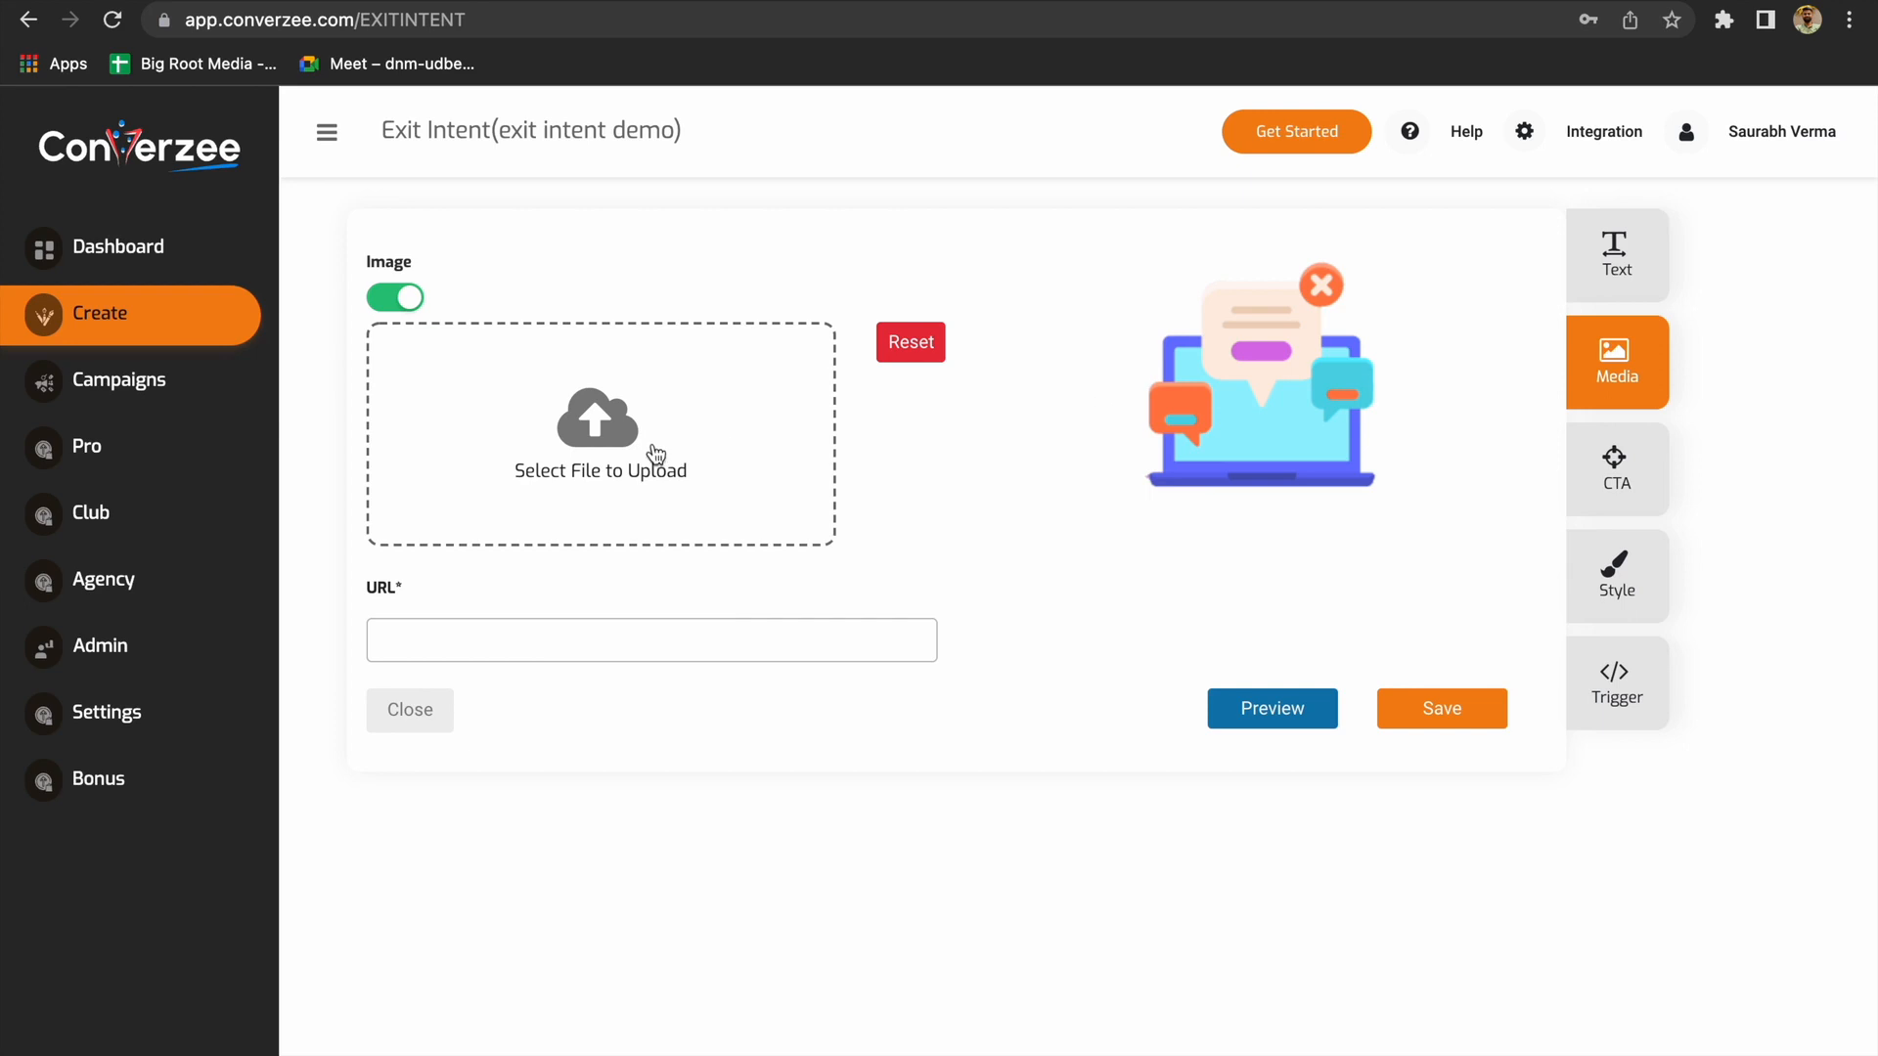
{"action": "left_click", "coordinate": [1285, 711]}
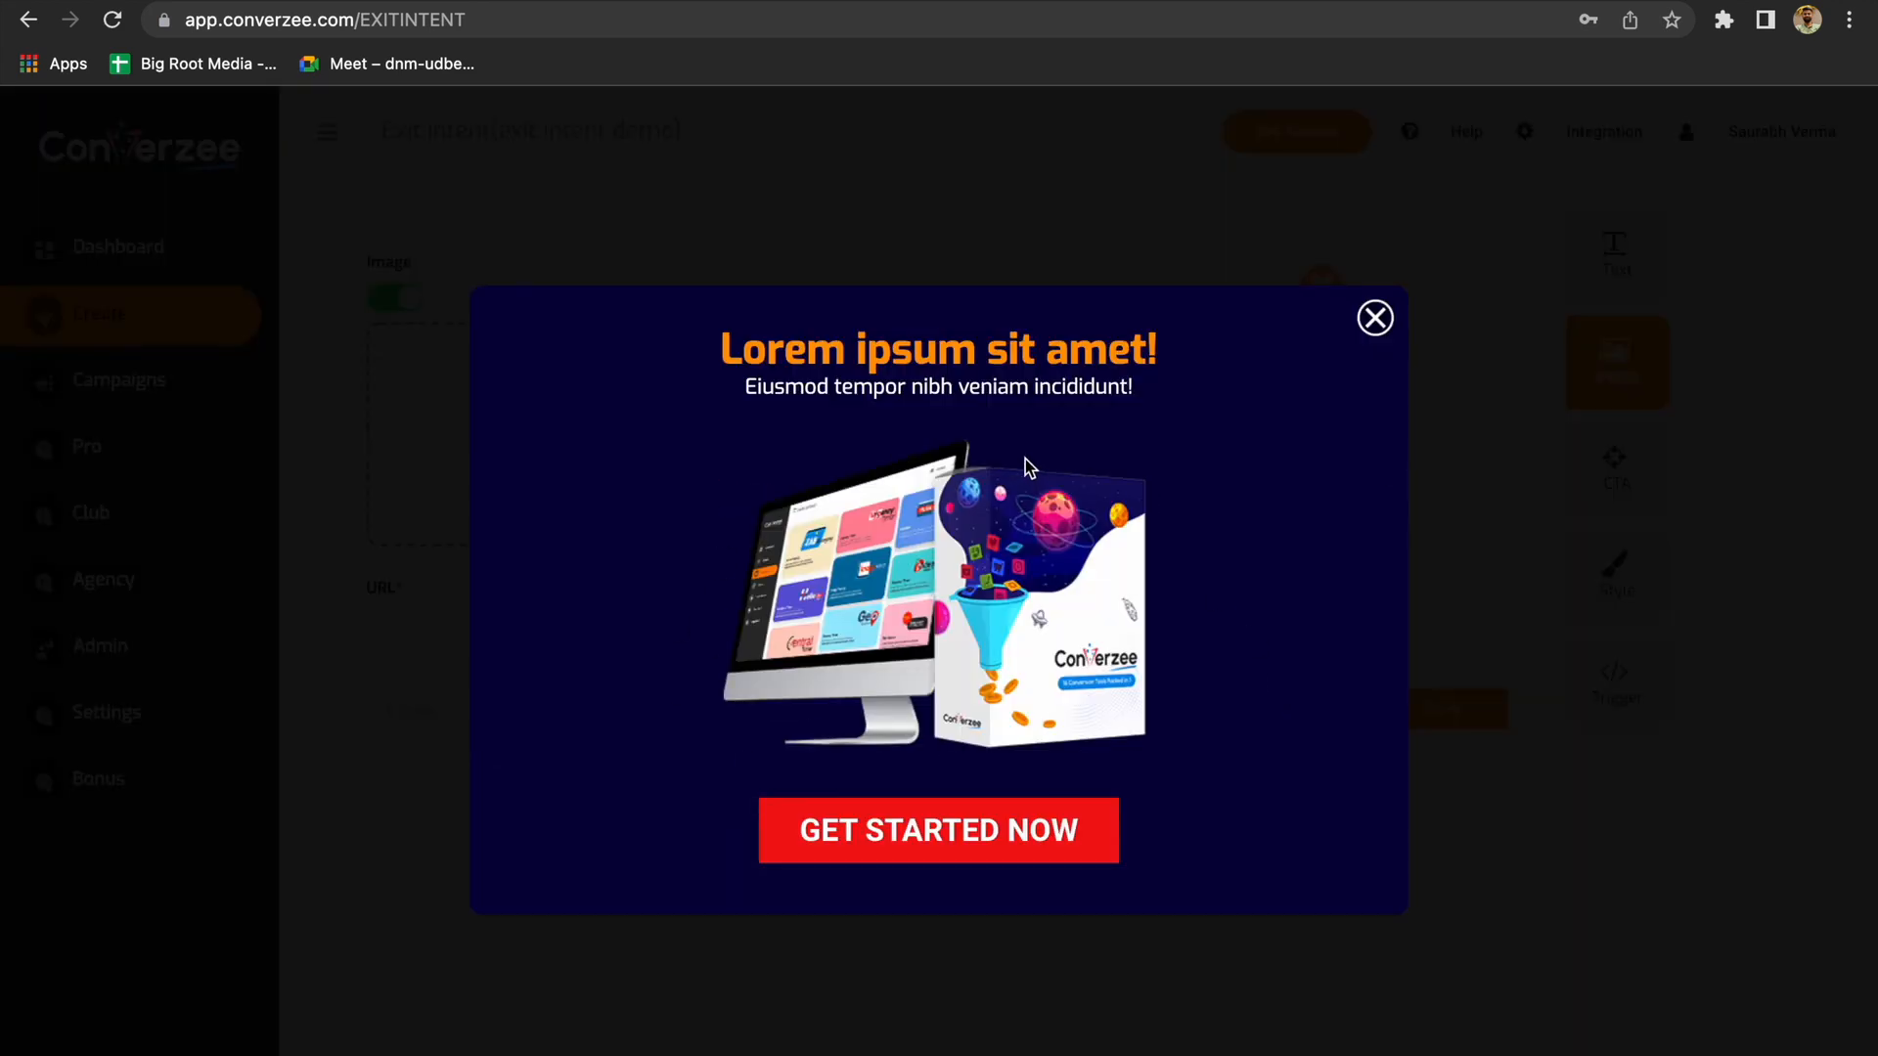
{"action": "left_click", "coordinate": [1376, 319]}
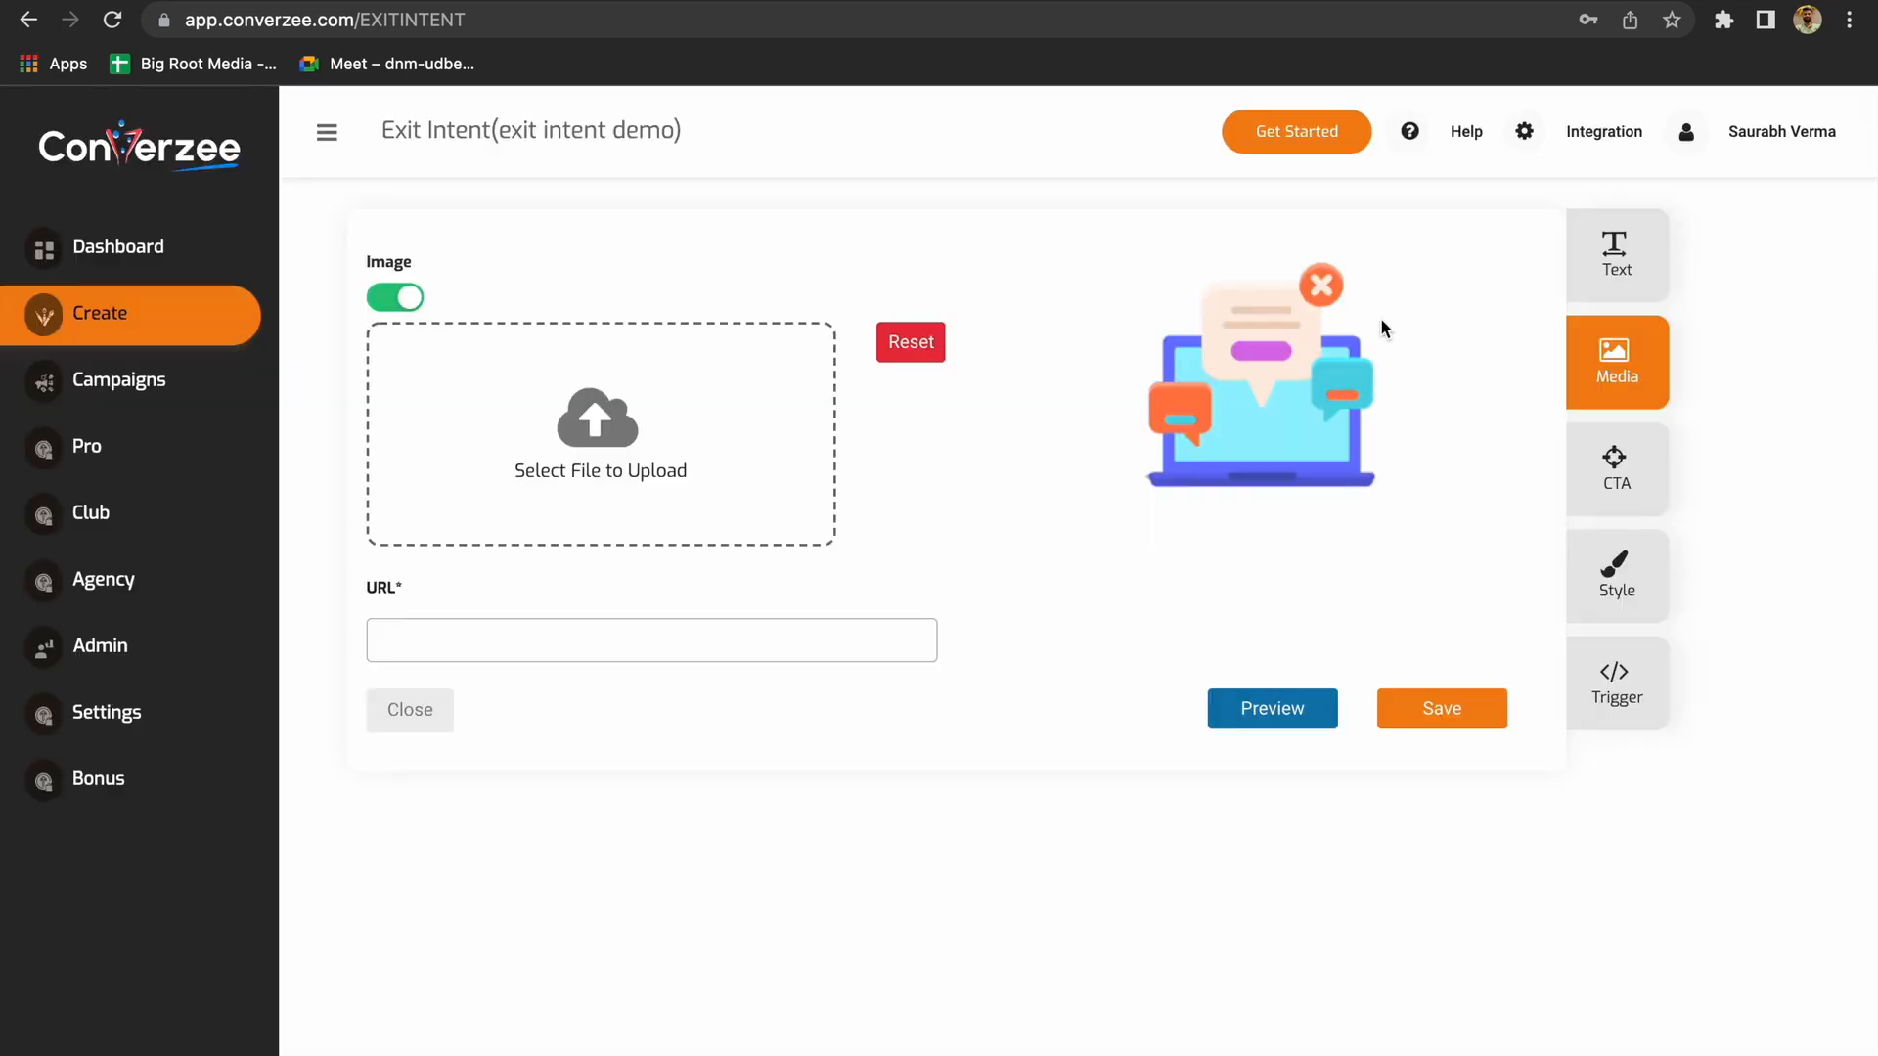
{"action": "left_click", "coordinate": [587, 462]}
{"action": "double_click", "coordinate": [853, 422]}
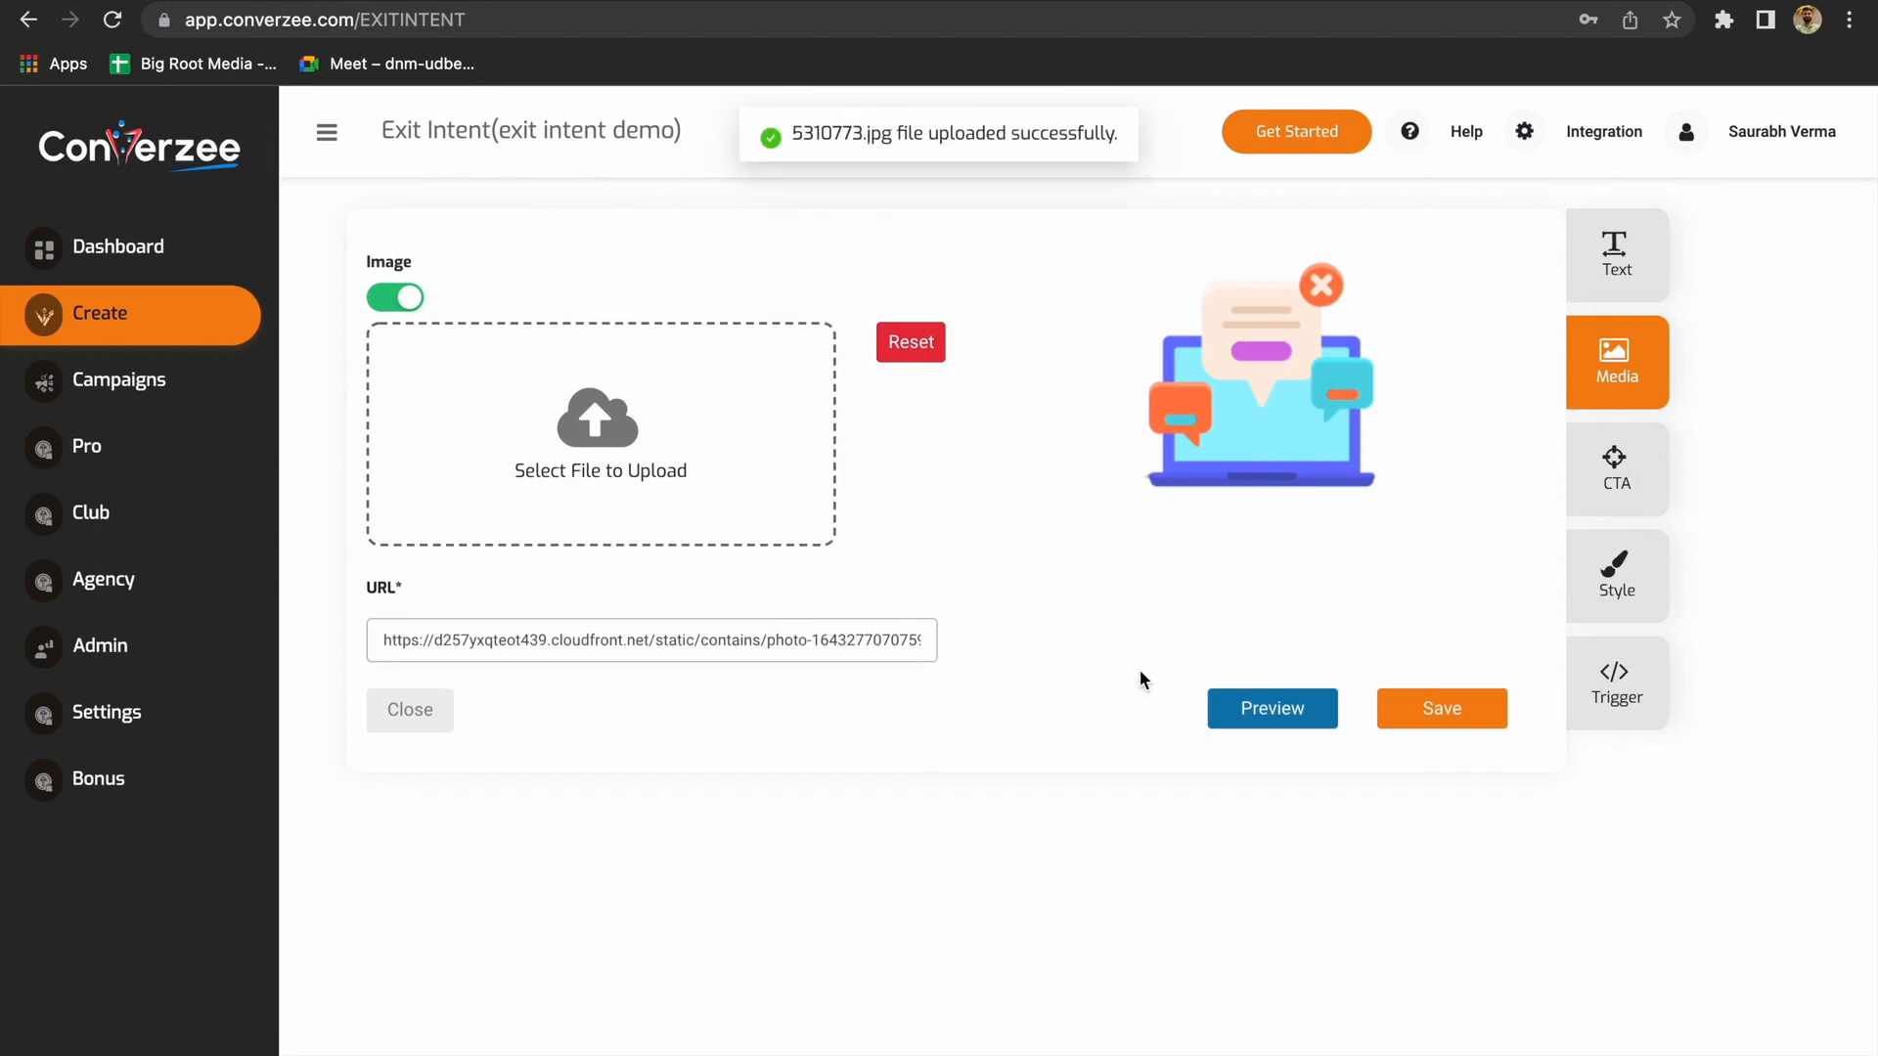
{"action": "left_click", "coordinate": [1279, 722]}
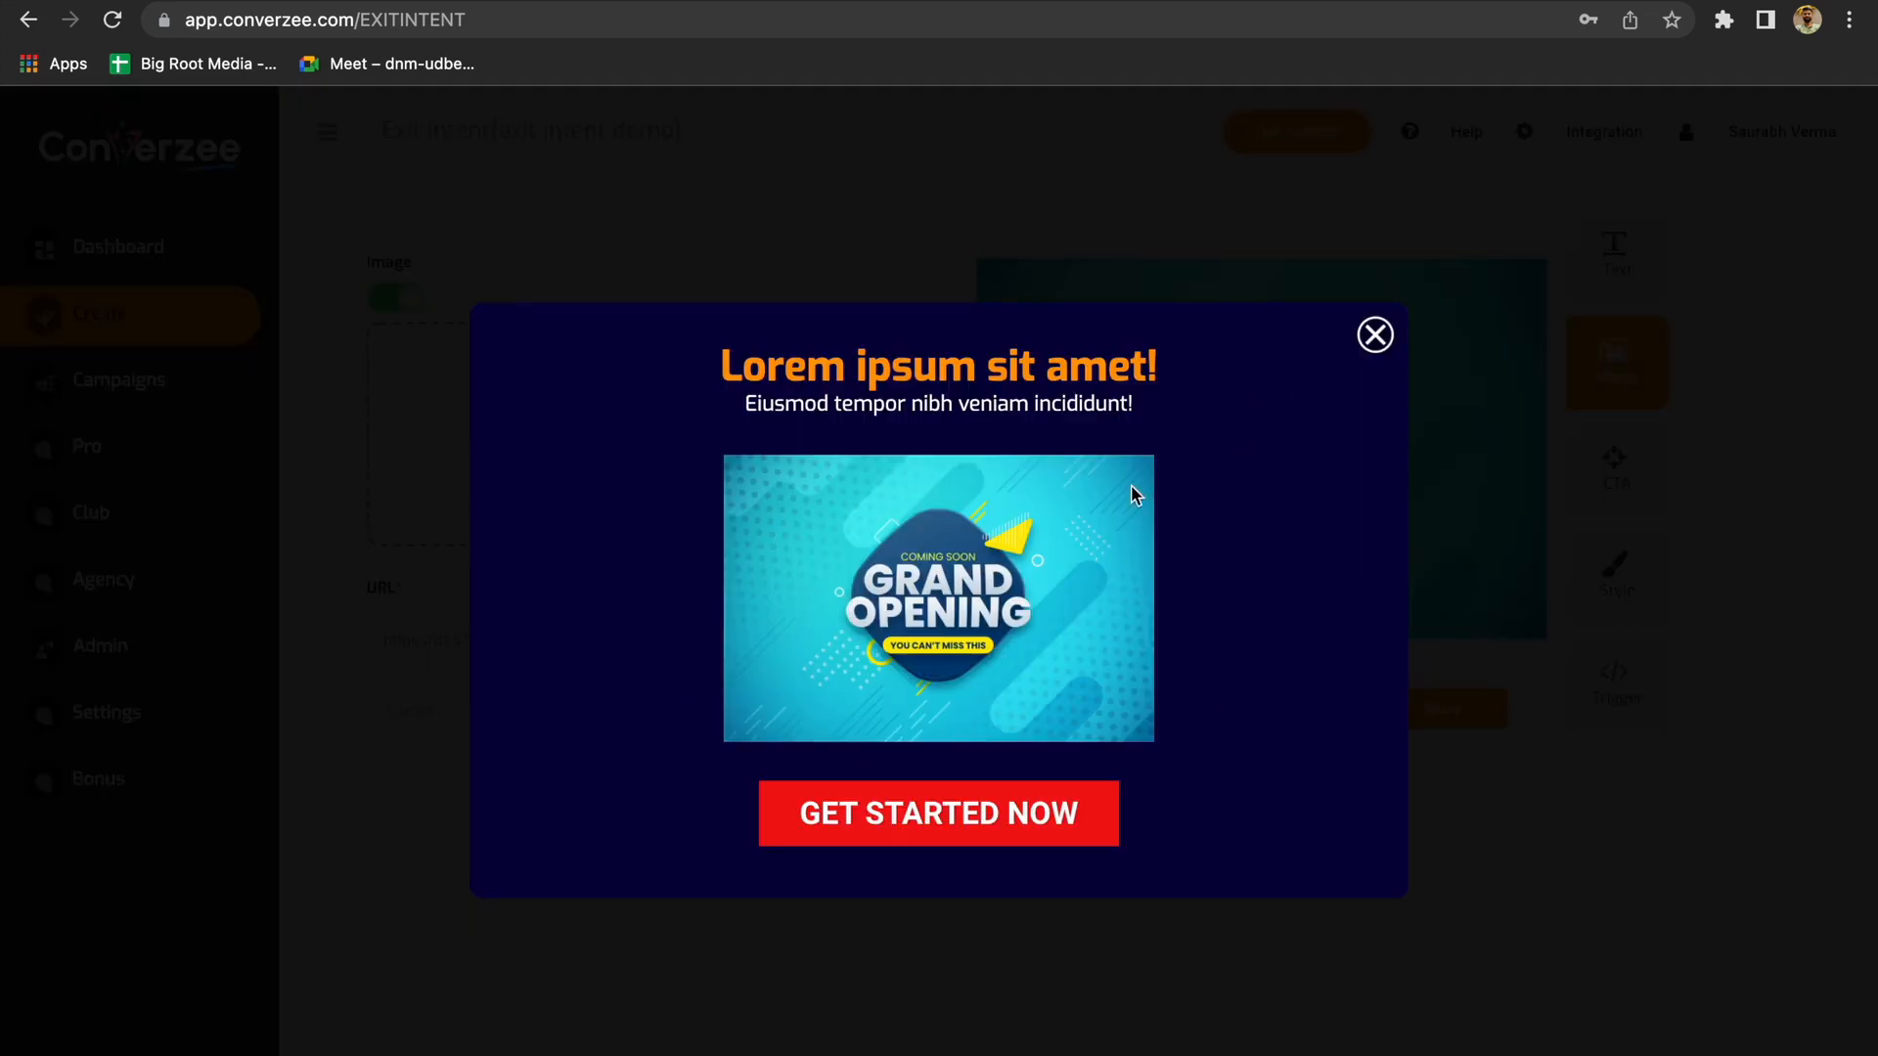
{"action": "left_click", "coordinate": [1374, 335]}
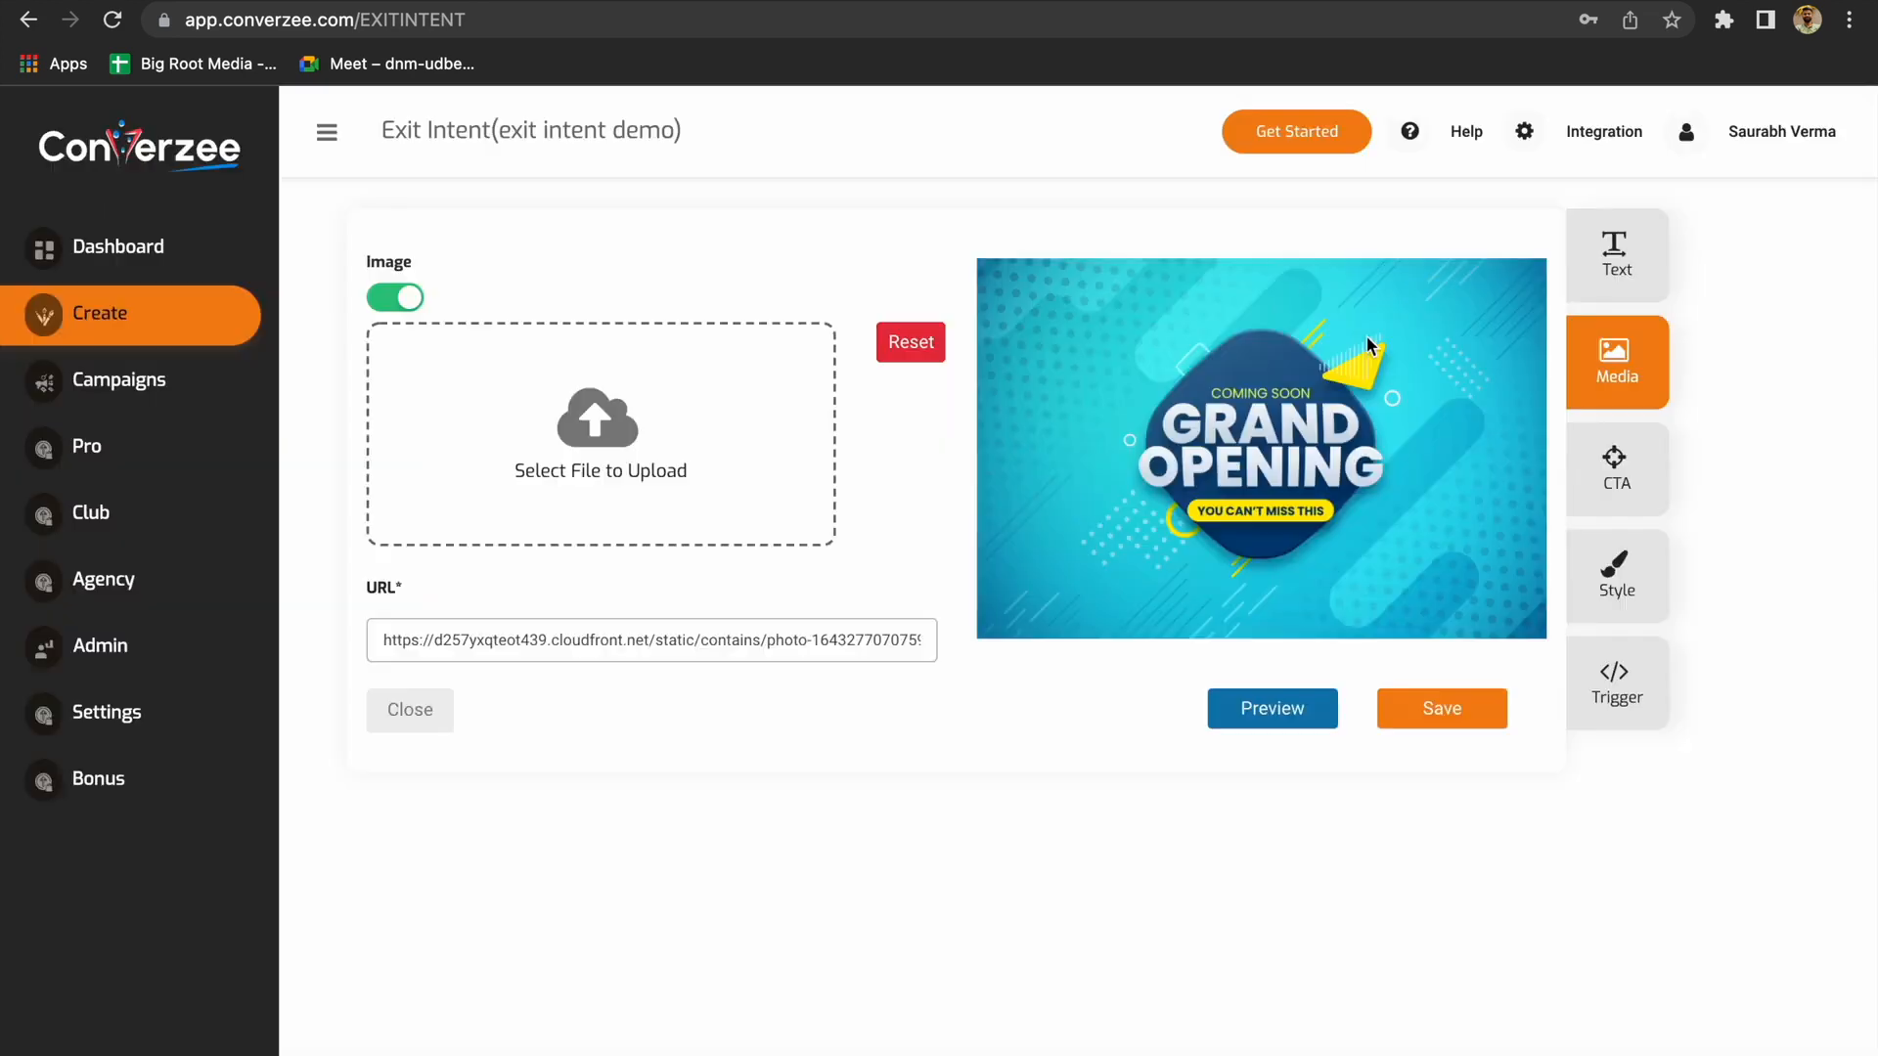
{"action": "left_click", "coordinate": [1624, 479]}
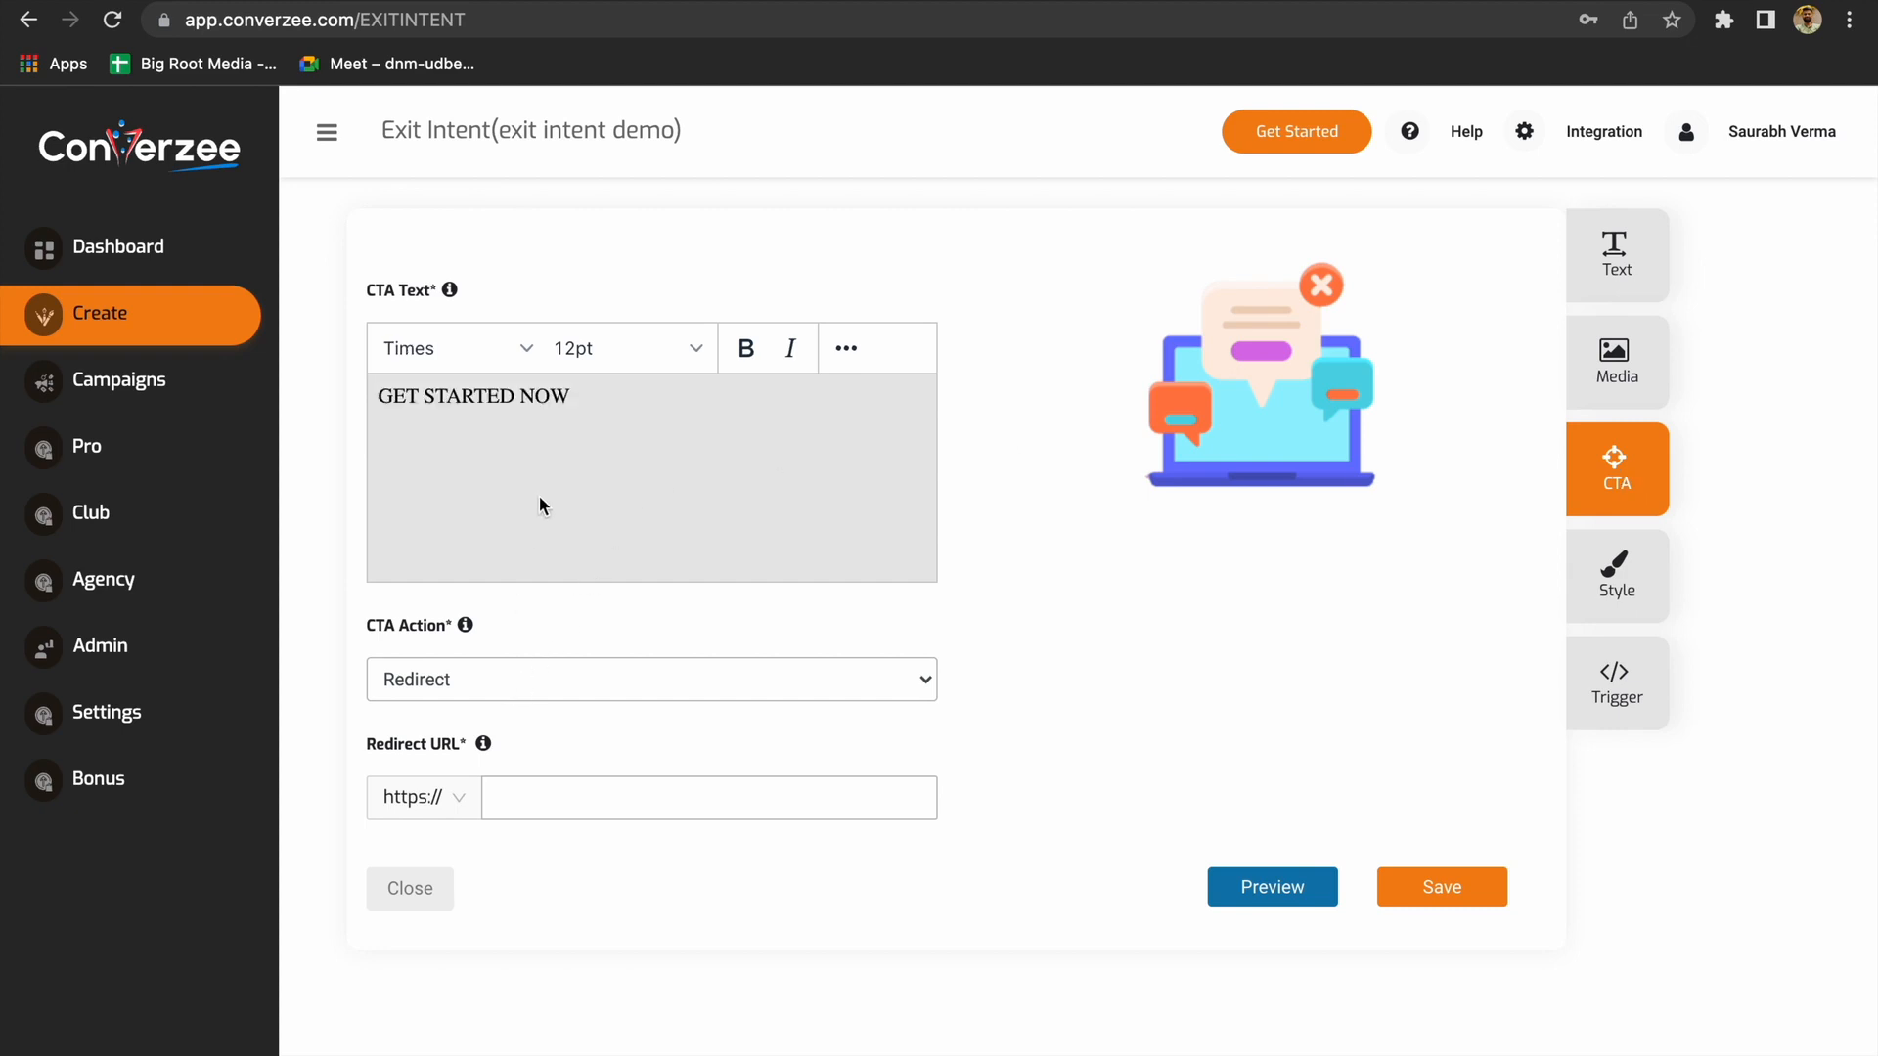
{"action": "left_click", "coordinate": [503, 679]}
{"action": "left_click", "coordinate": [1076, 596]}
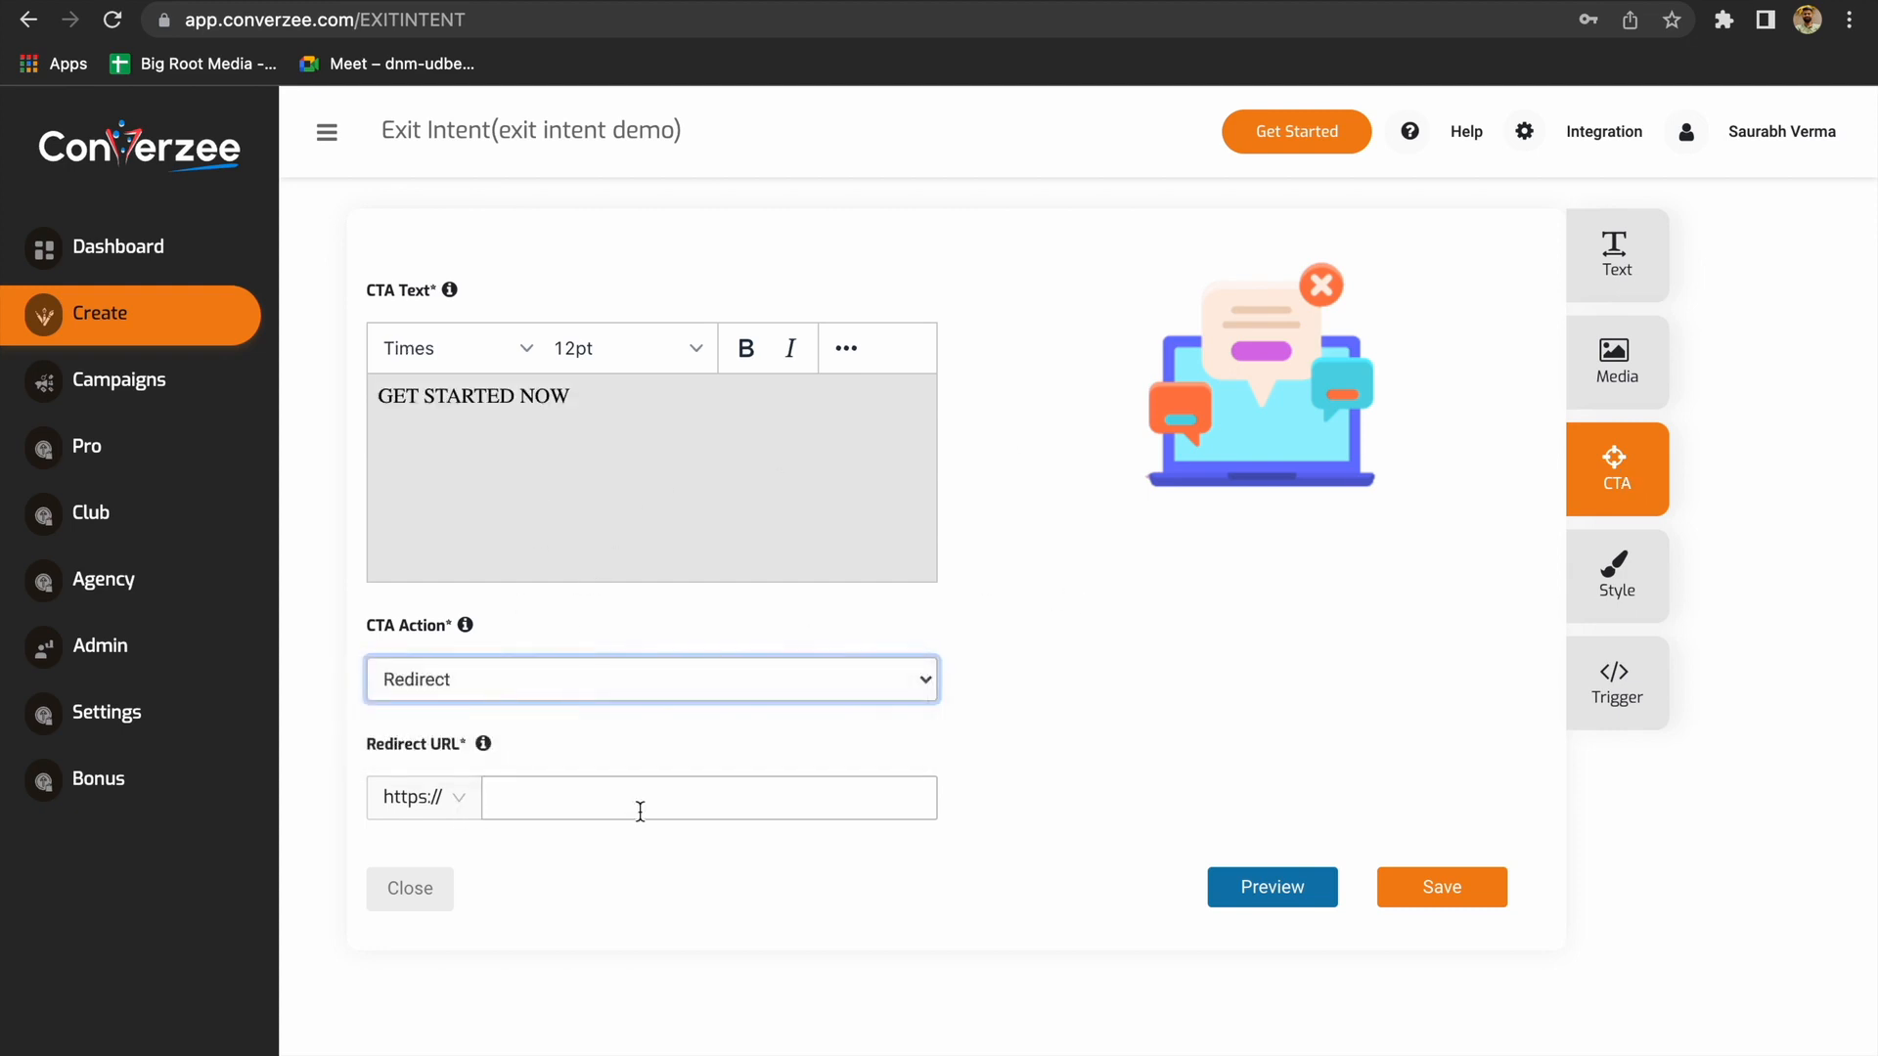
{"action": "left_click", "coordinate": [591, 813]}
{"action": "left_click", "coordinate": [704, 722]}
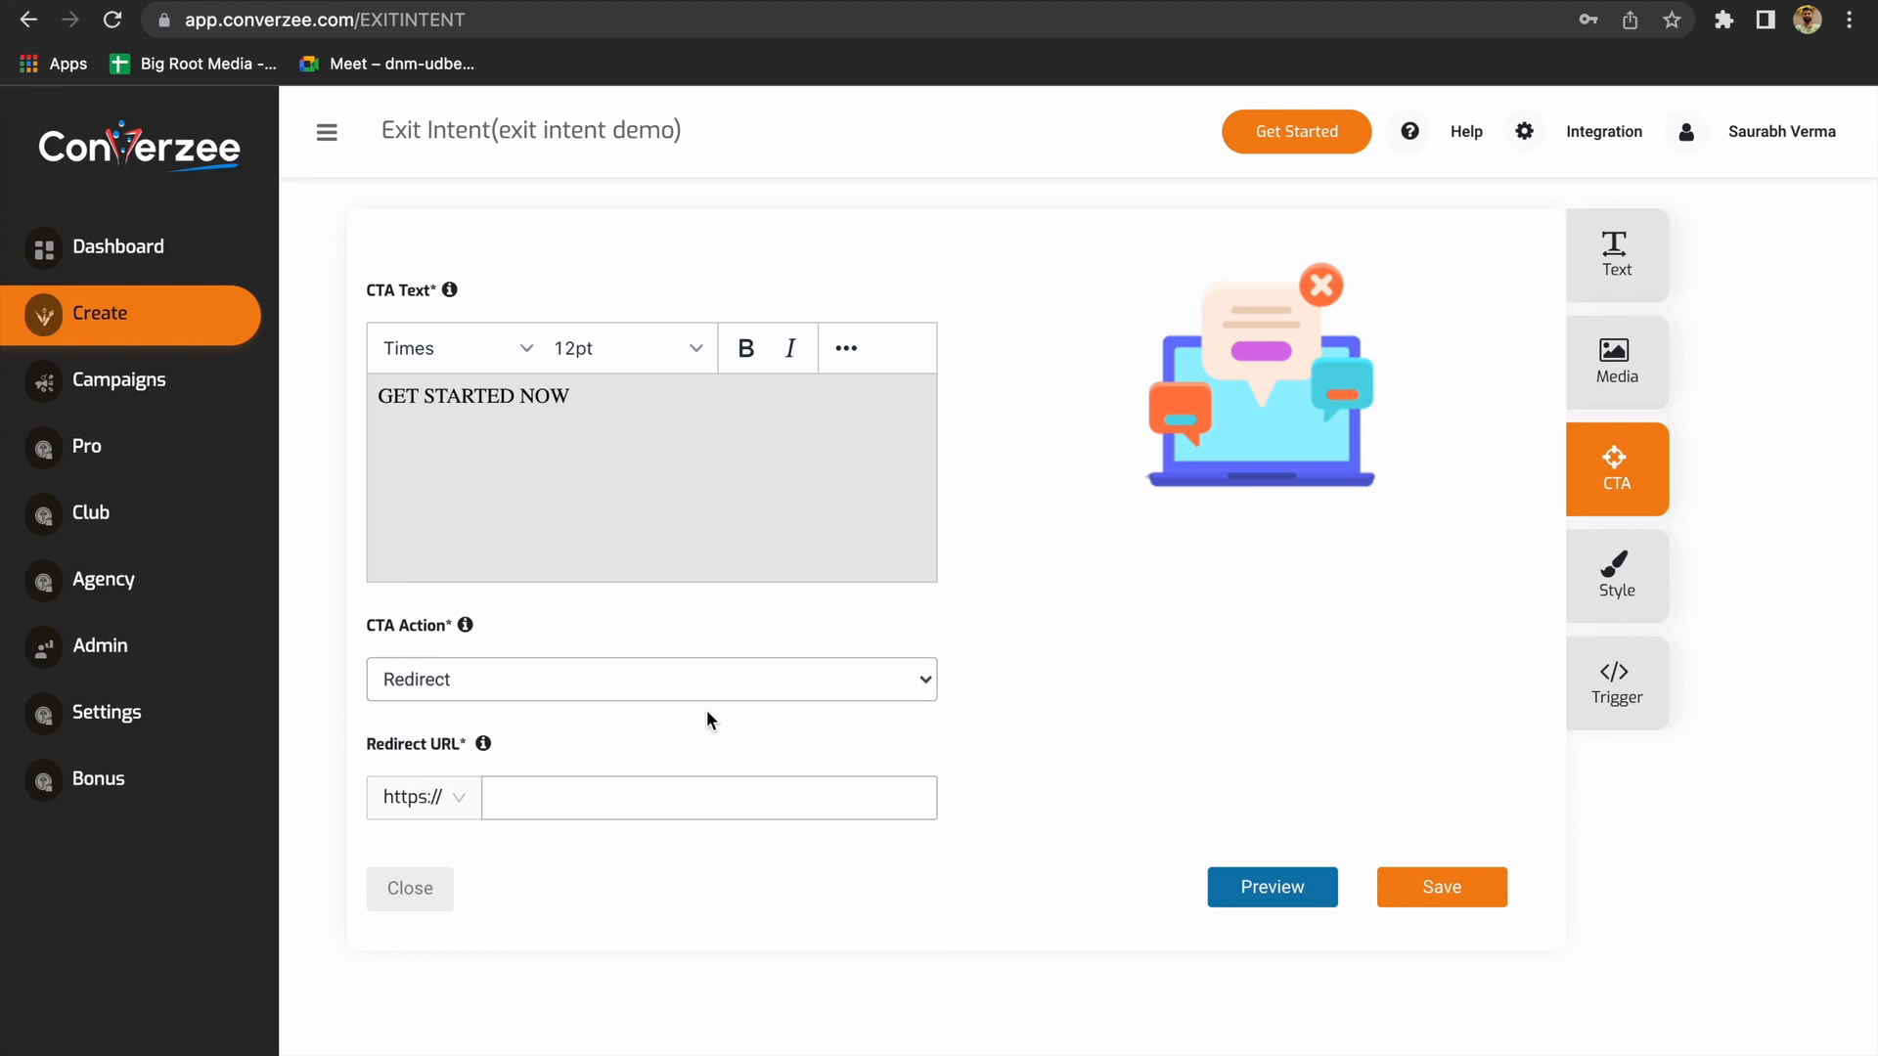
{"action": "left_click", "coordinate": [562, 787]}
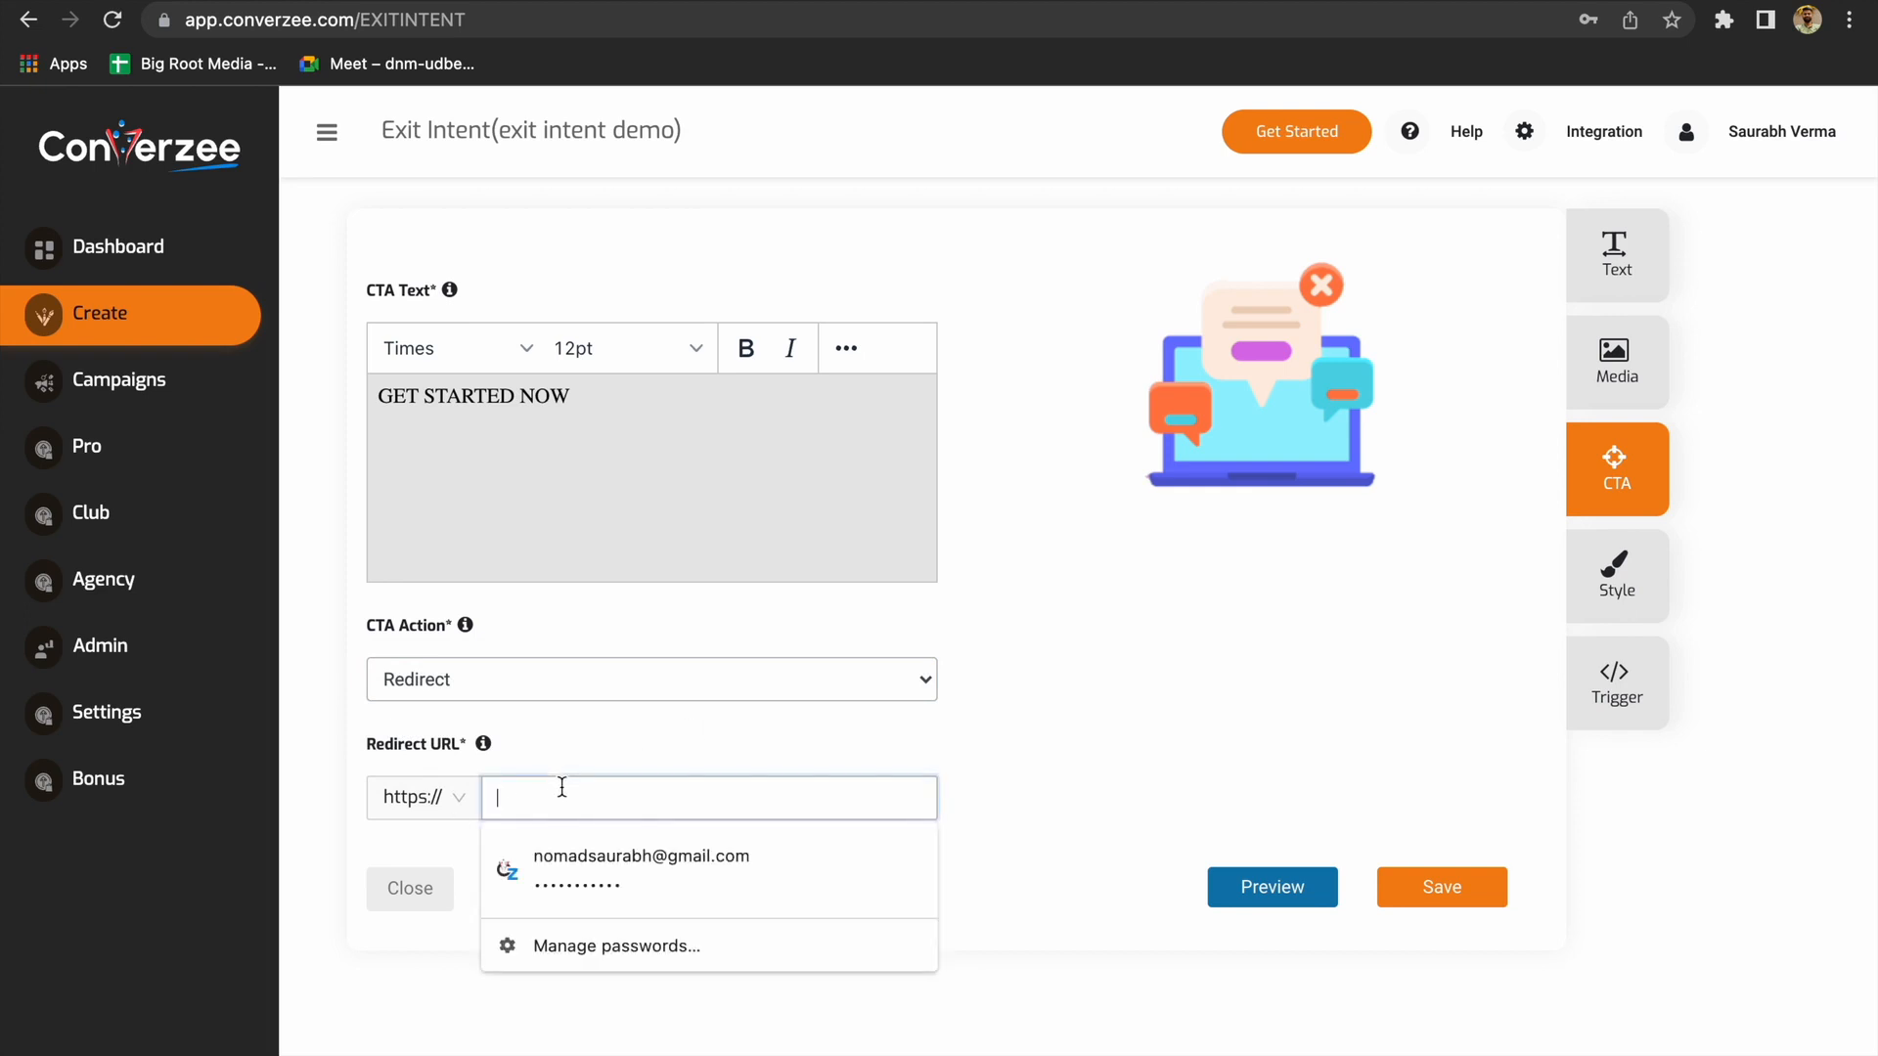
{"action": "left_click", "coordinate": [631, 748]}
{"action": "left_click", "coordinate": [555, 815]}
{"action": "type", "text": "google.com"}
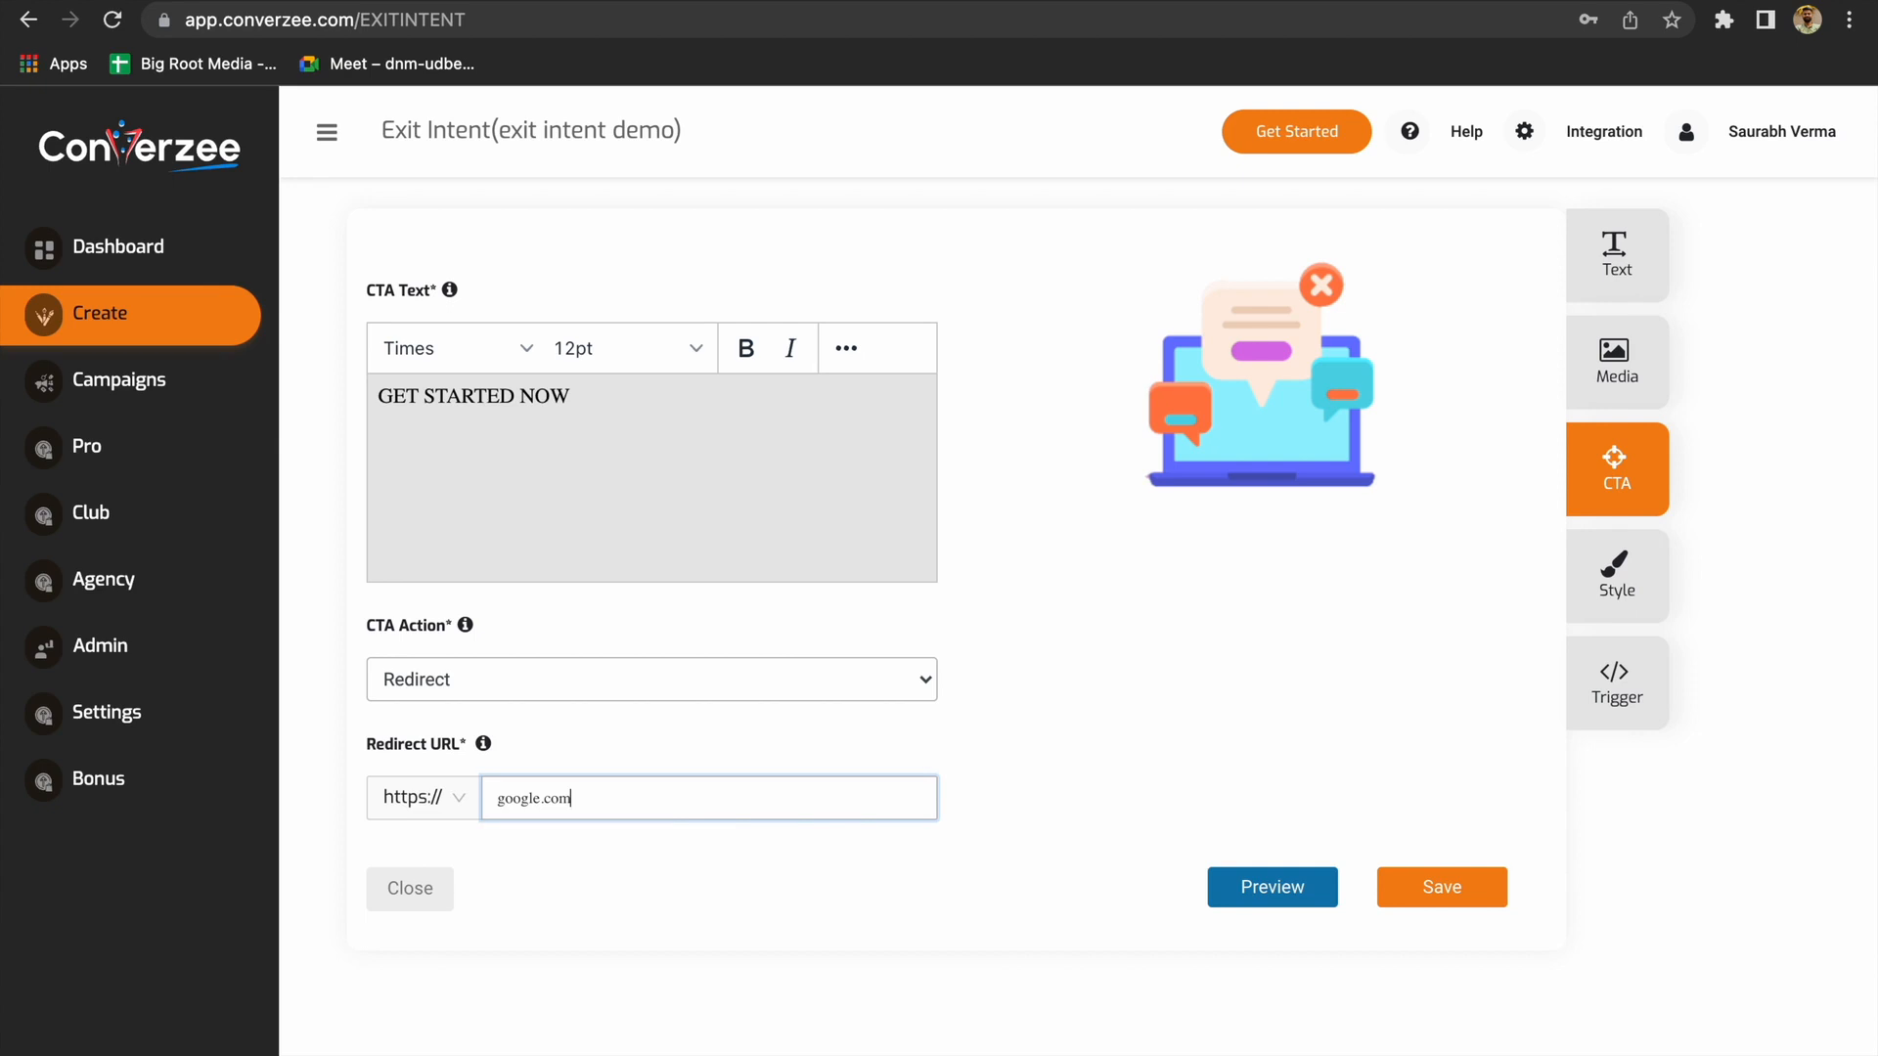
Try the background image option in the popup's style settings and switch it back off
{"action": "left_click", "coordinate": [1647, 575]}
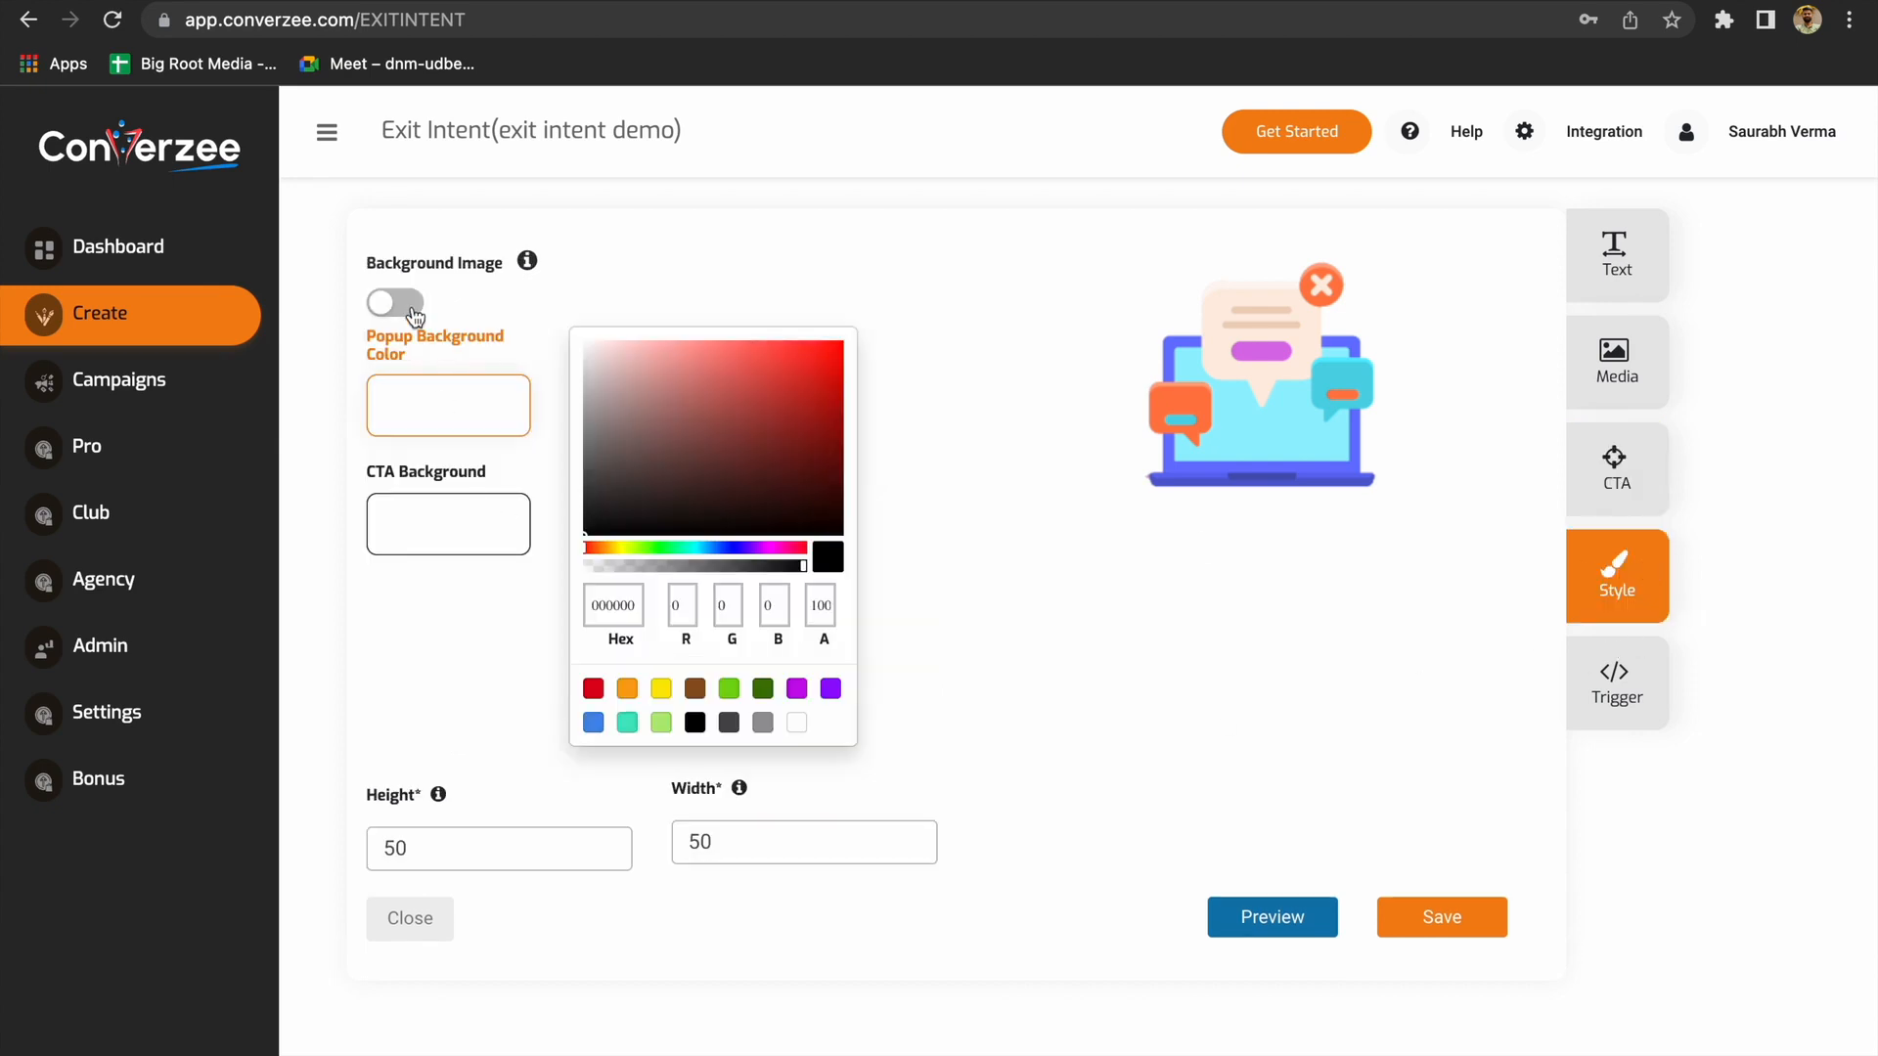
{"action": "left_click", "coordinate": [412, 309]}
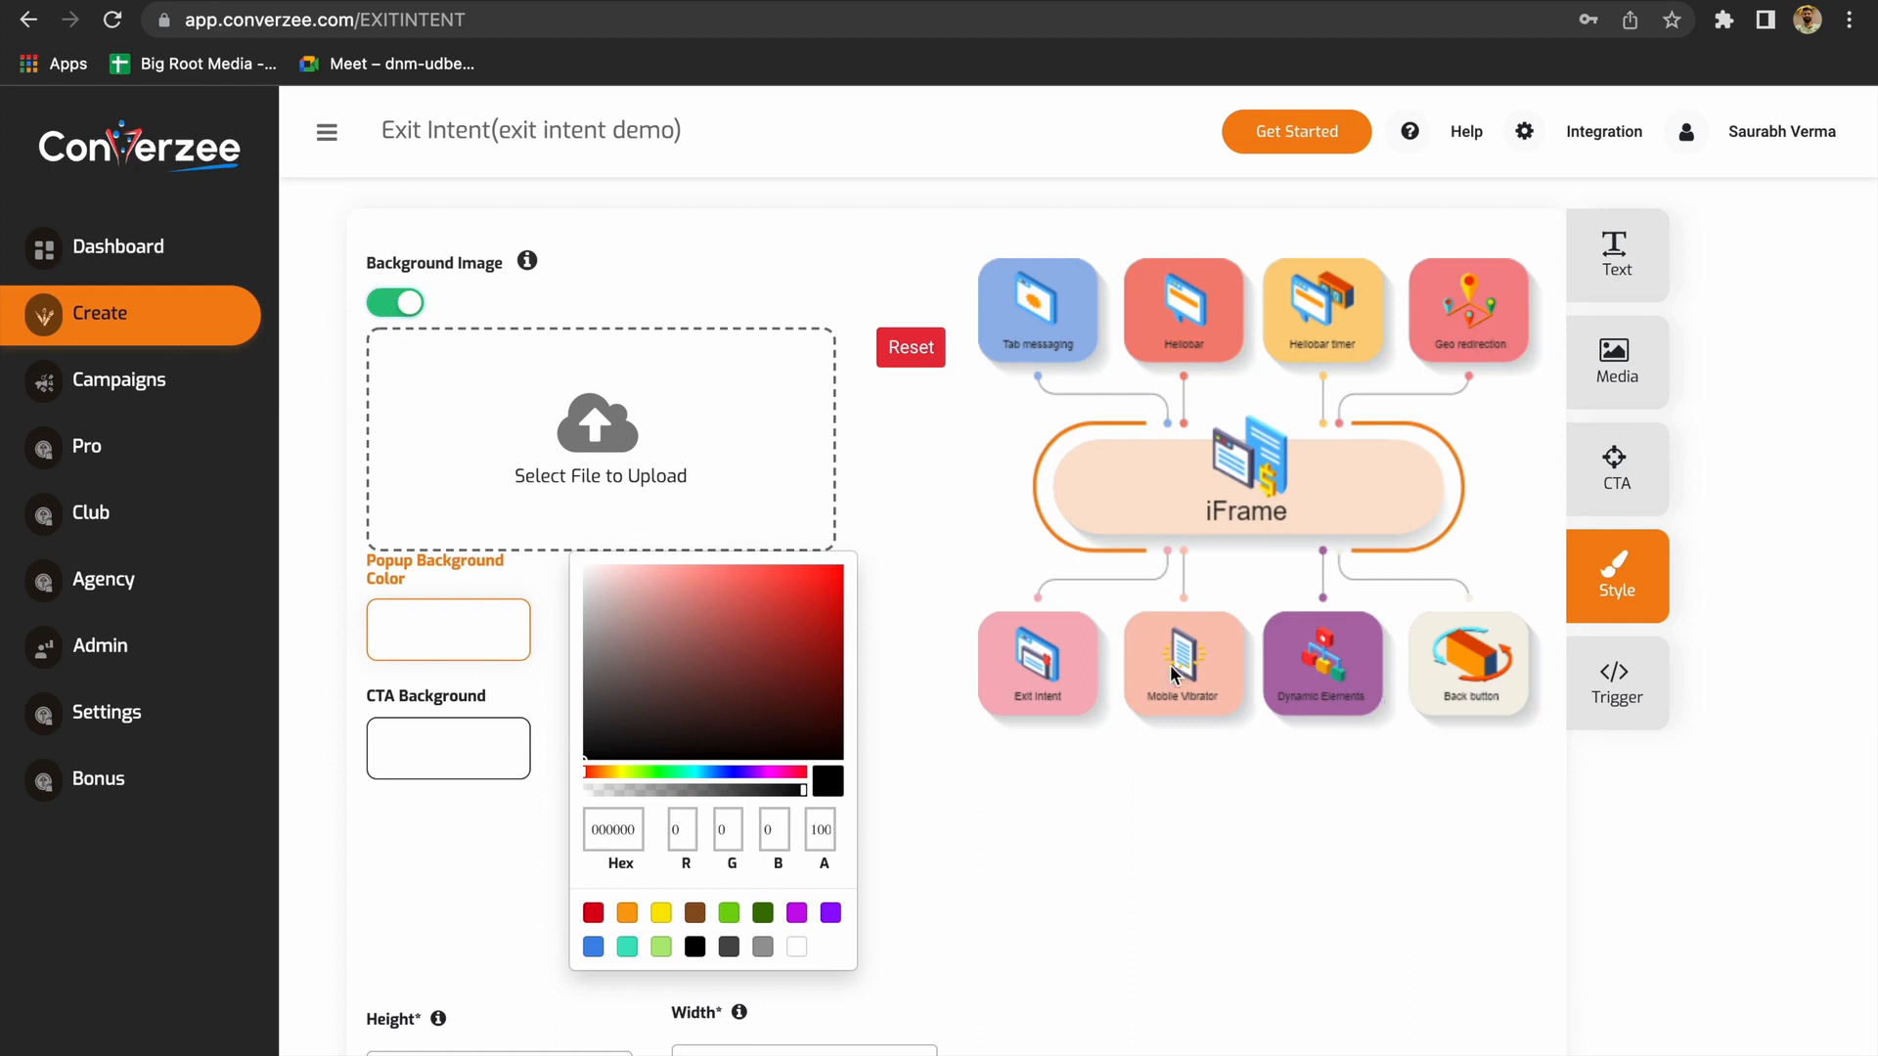
{"action": "left_click", "coordinate": [386, 305]}
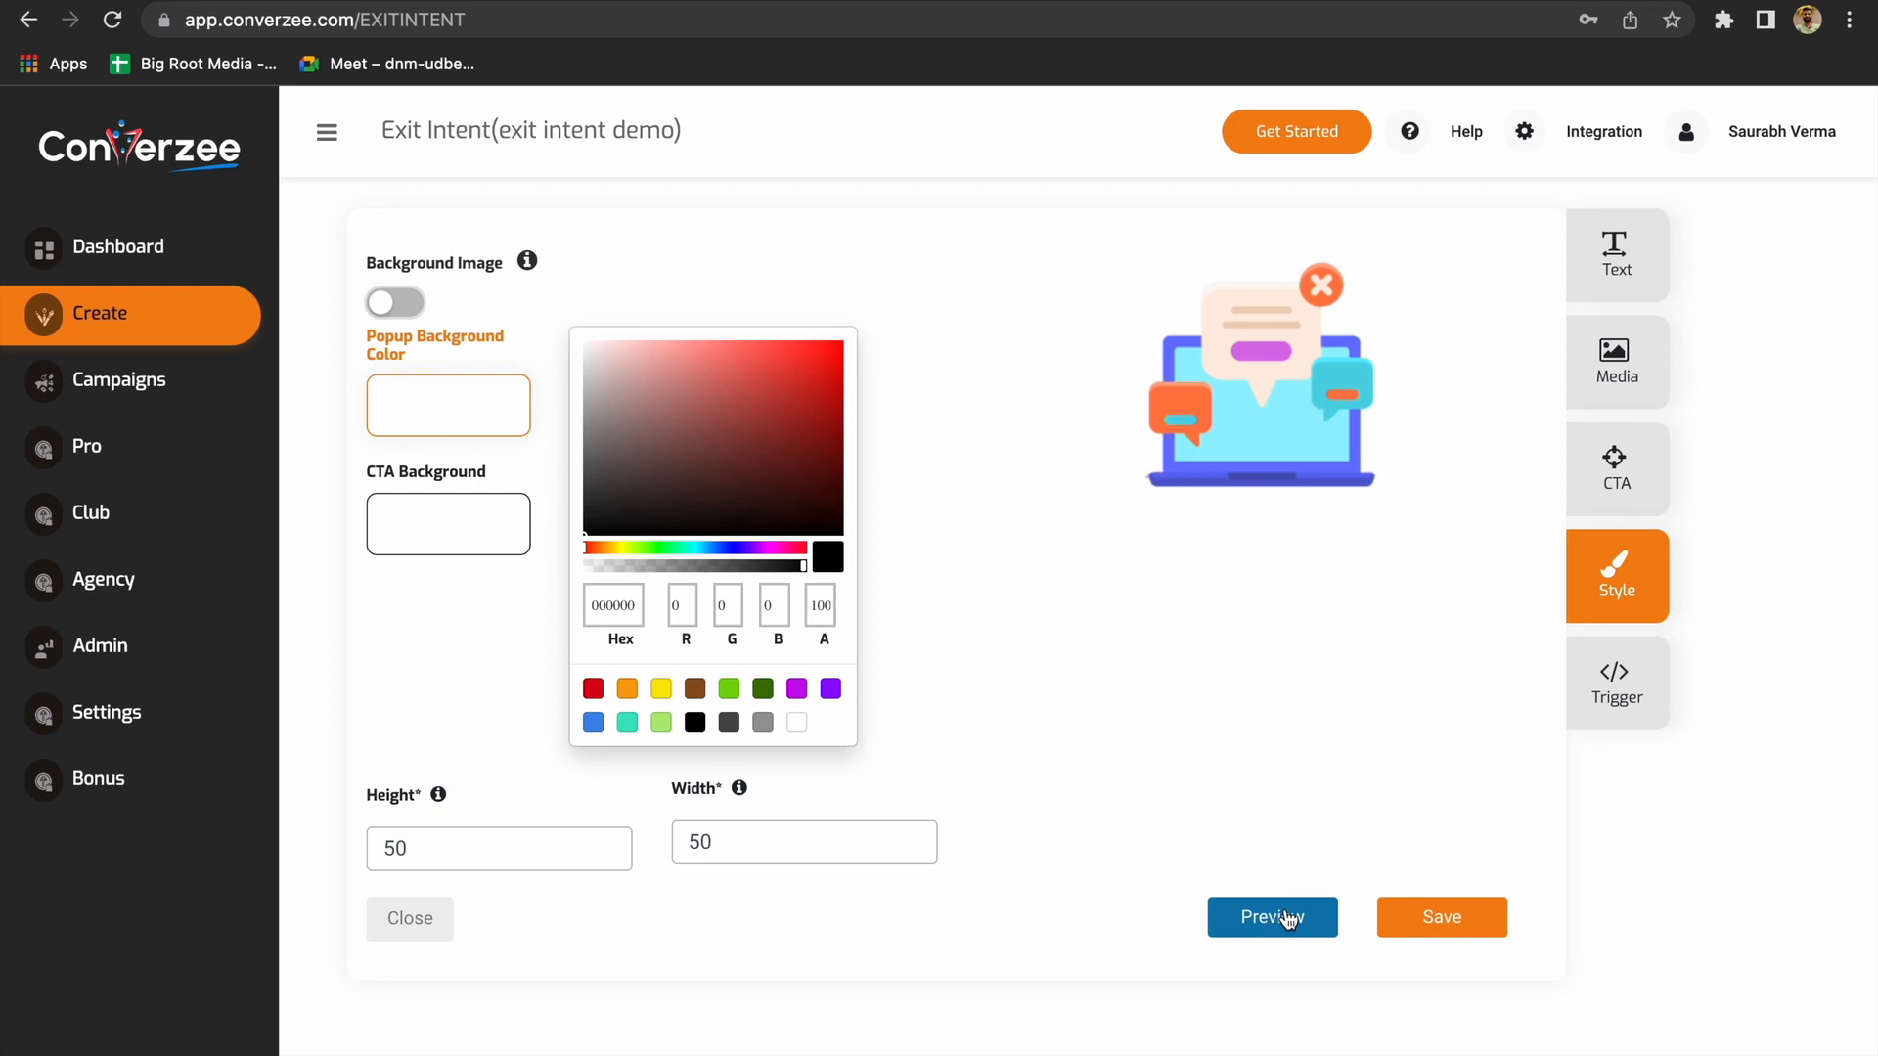
Add a trigger rule to include URLs containing the demo page address, copied from converzee.com/demo/, and save the exit intent campaign
{"action": "left_click", "coordinate": [1643, 708]}
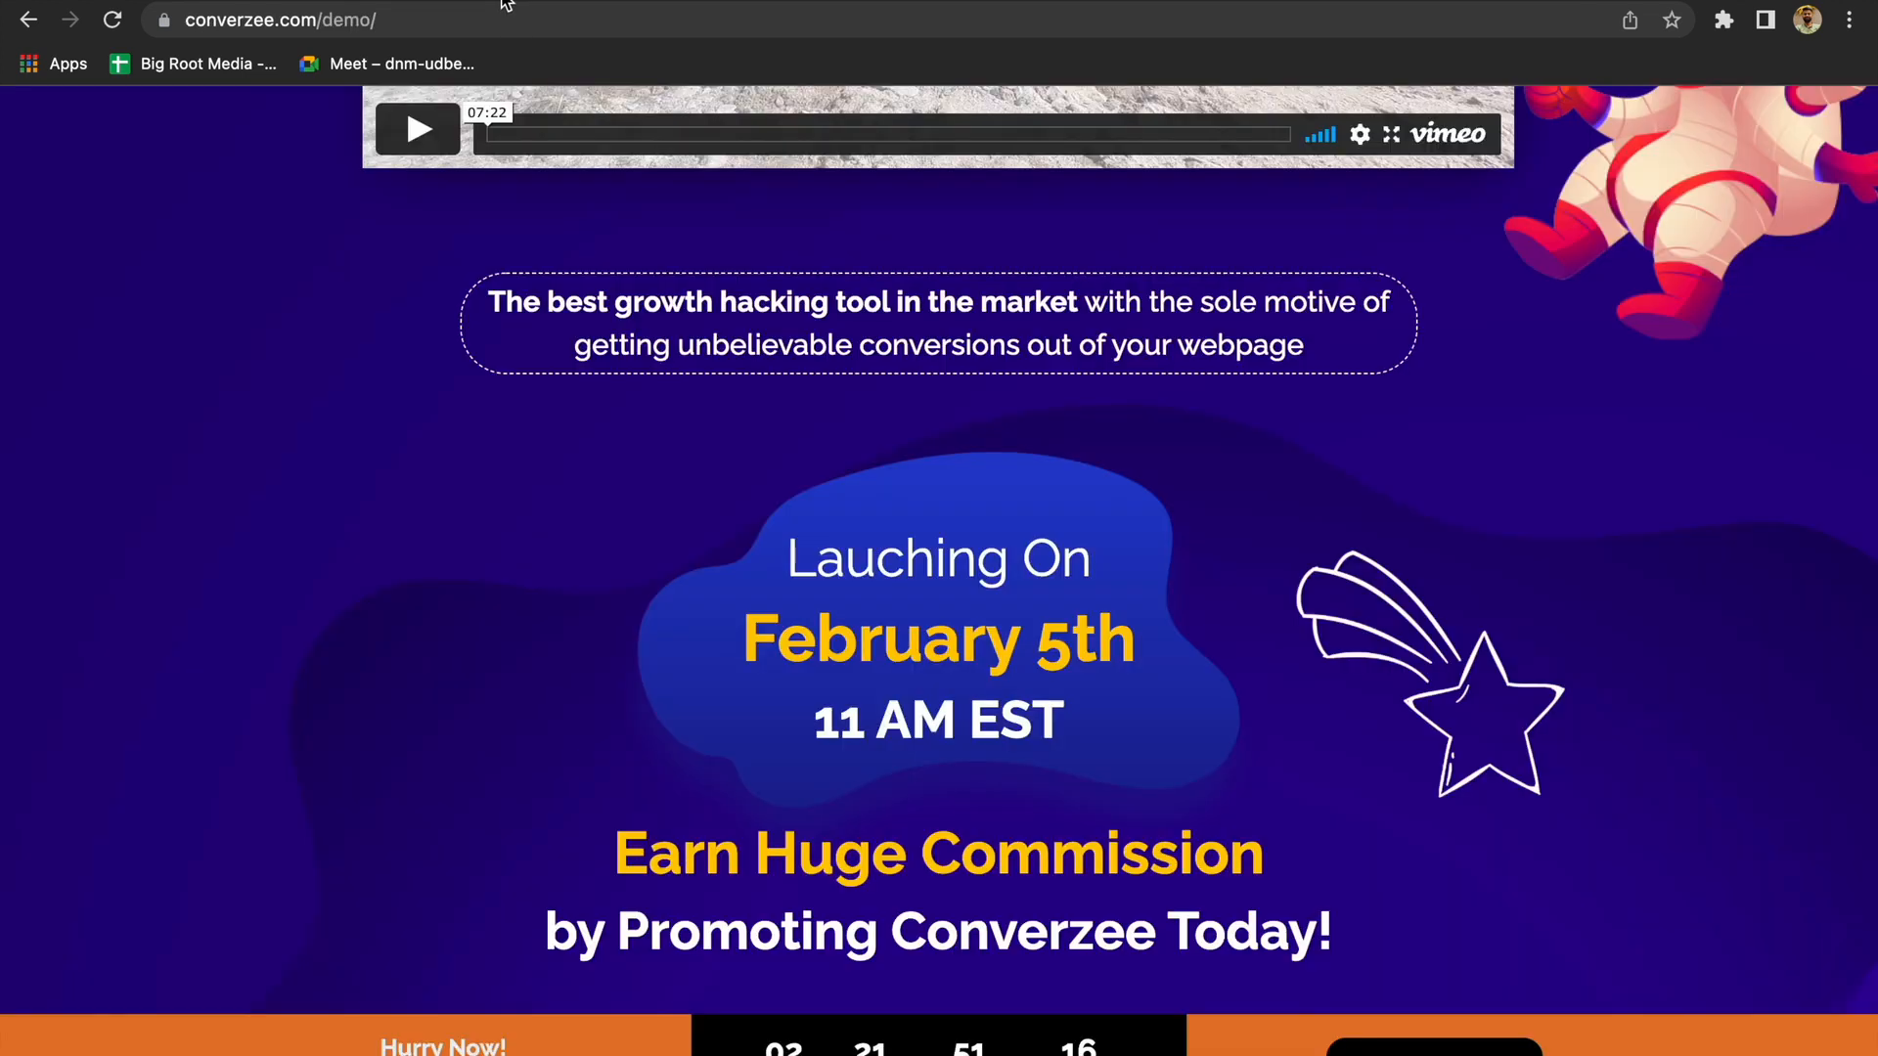
{"action": "left_click", "coordinate": [479, 12]}
{"action": "key", "text": "ctrl+c"}
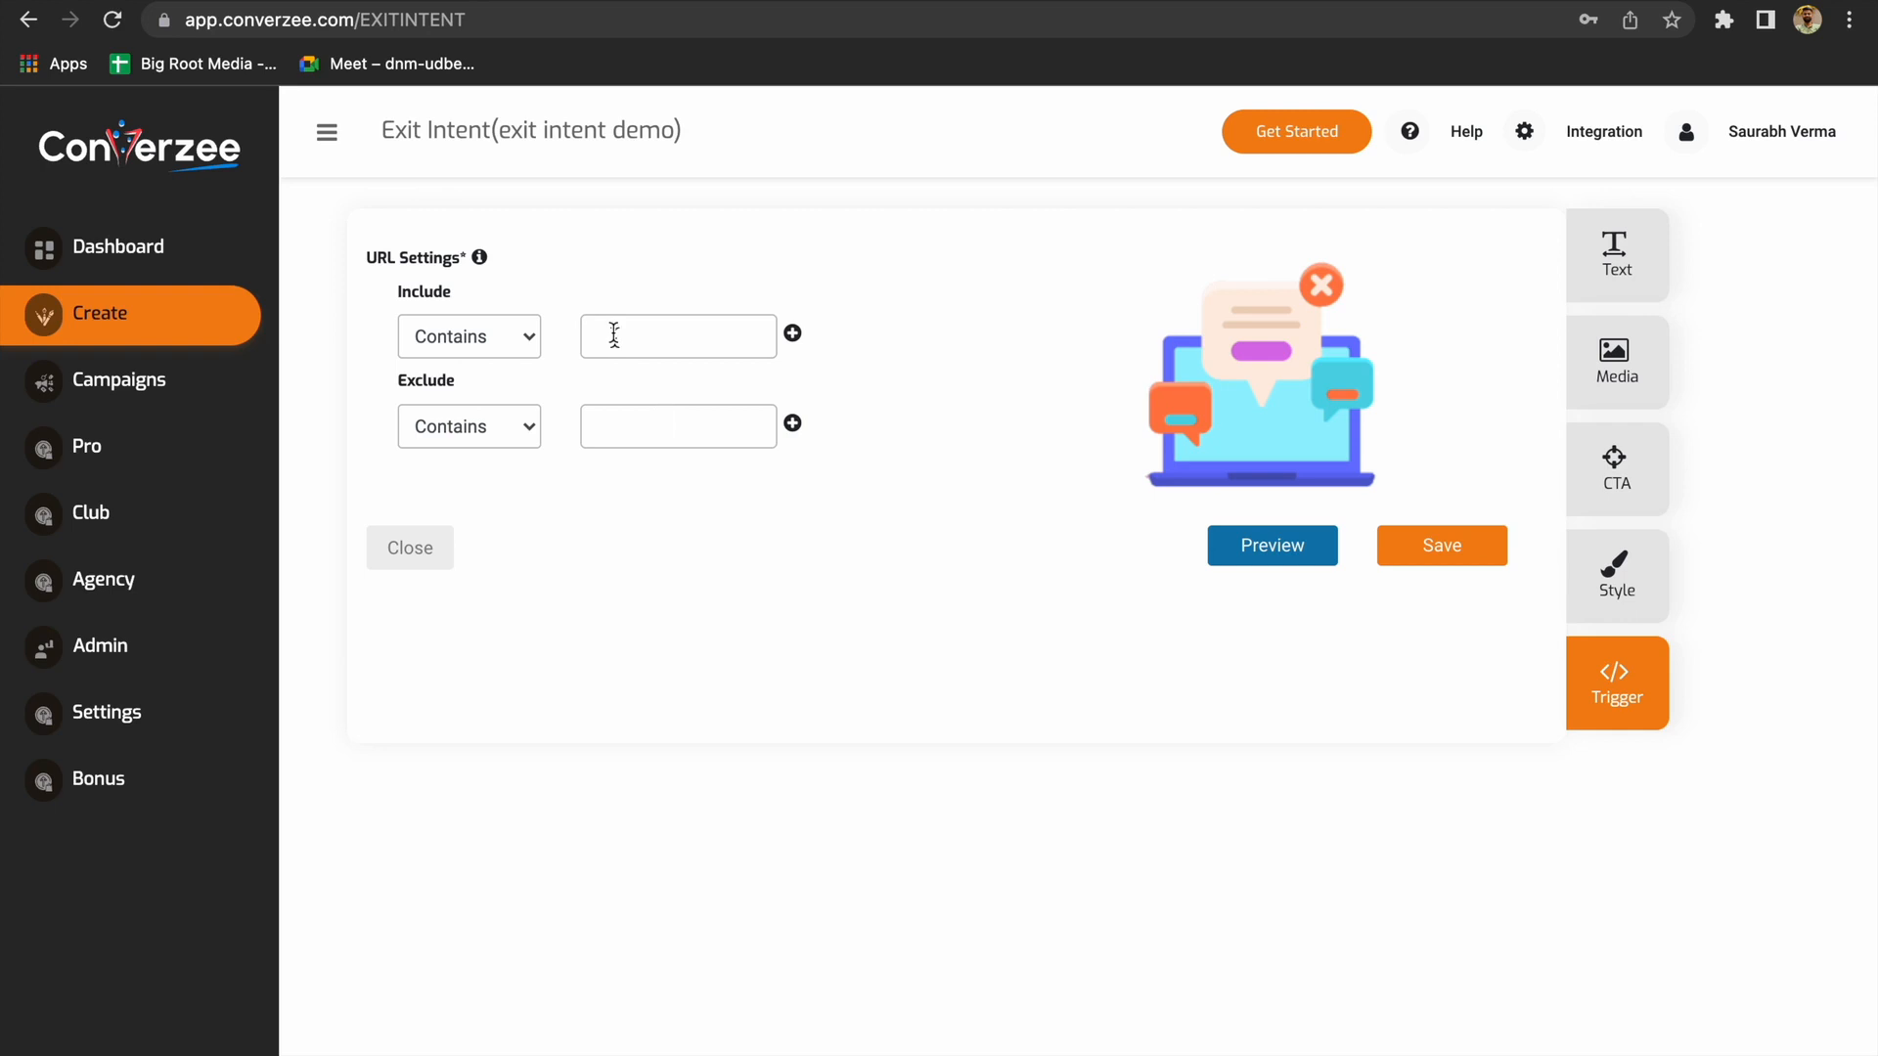
{"action": "left_click", "coordinate": [612, 335]}
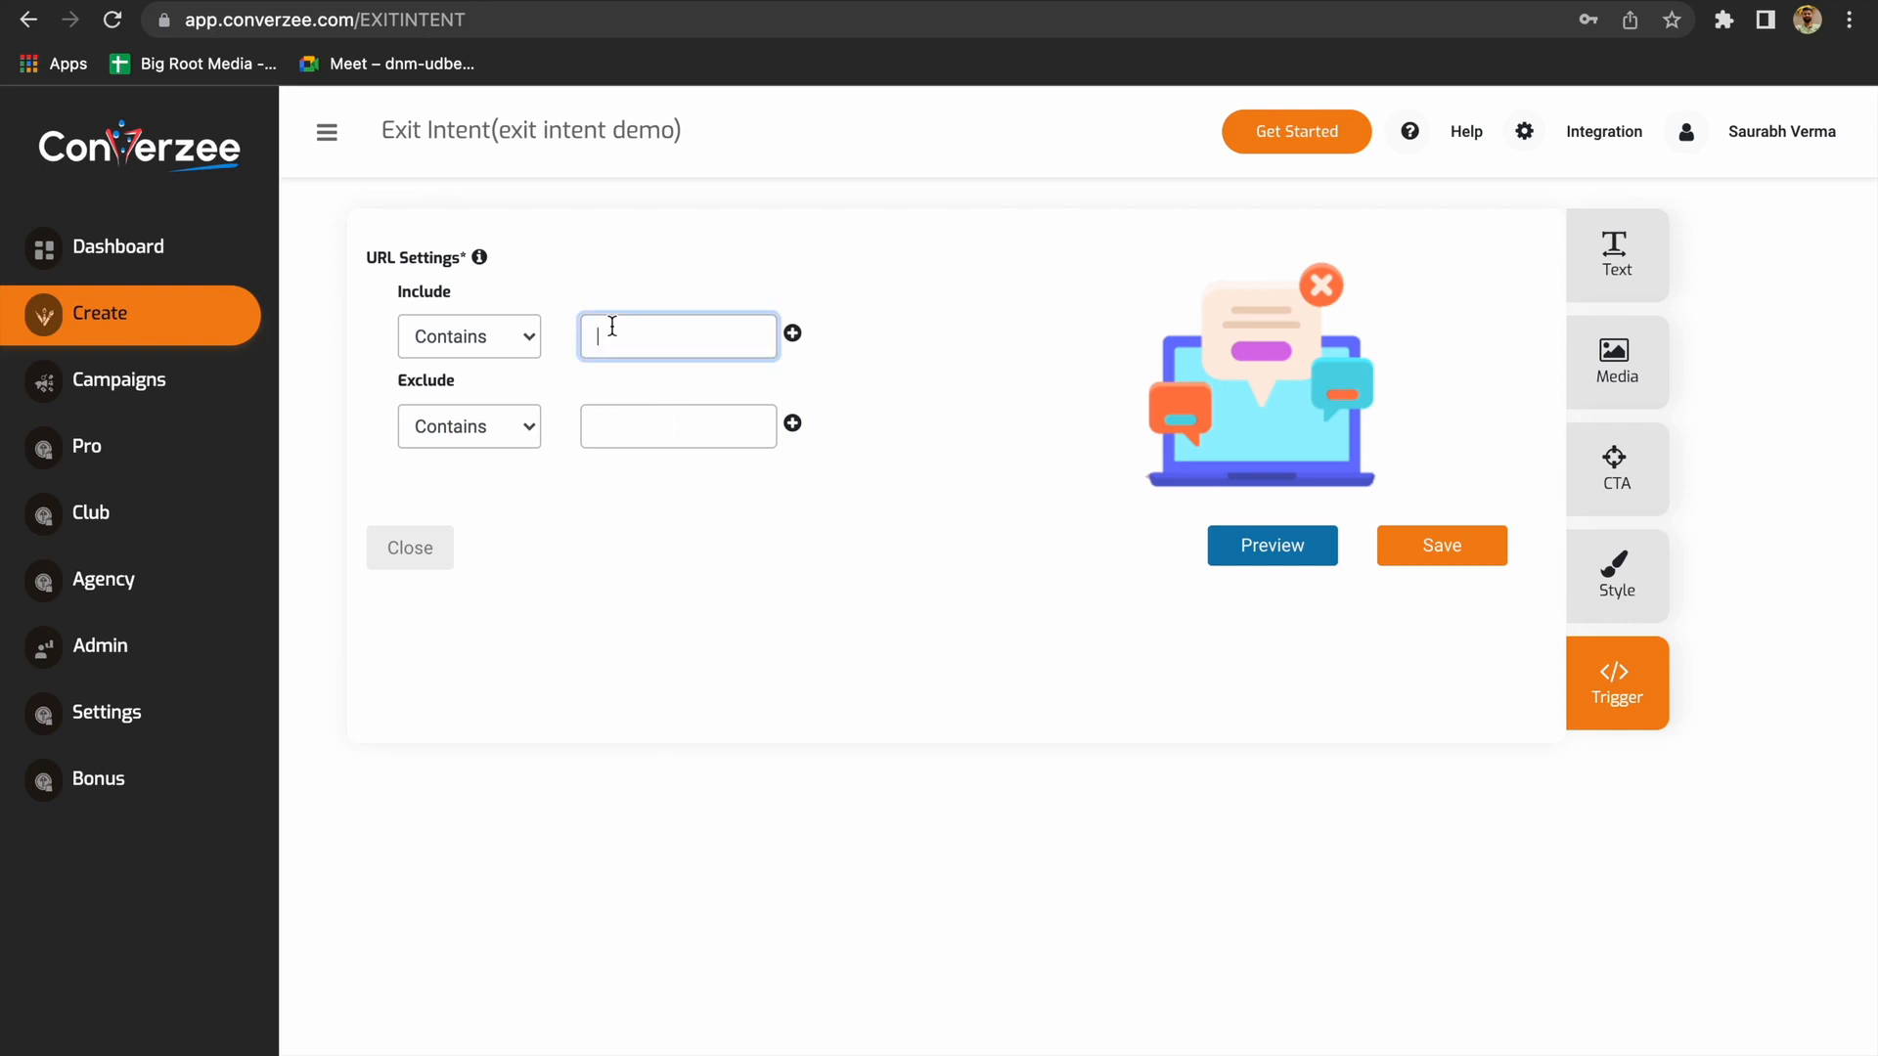
{"action": "key", "text": "ctrl+v"}
{"action": "left_click", "coordinate": [1470, 573]}
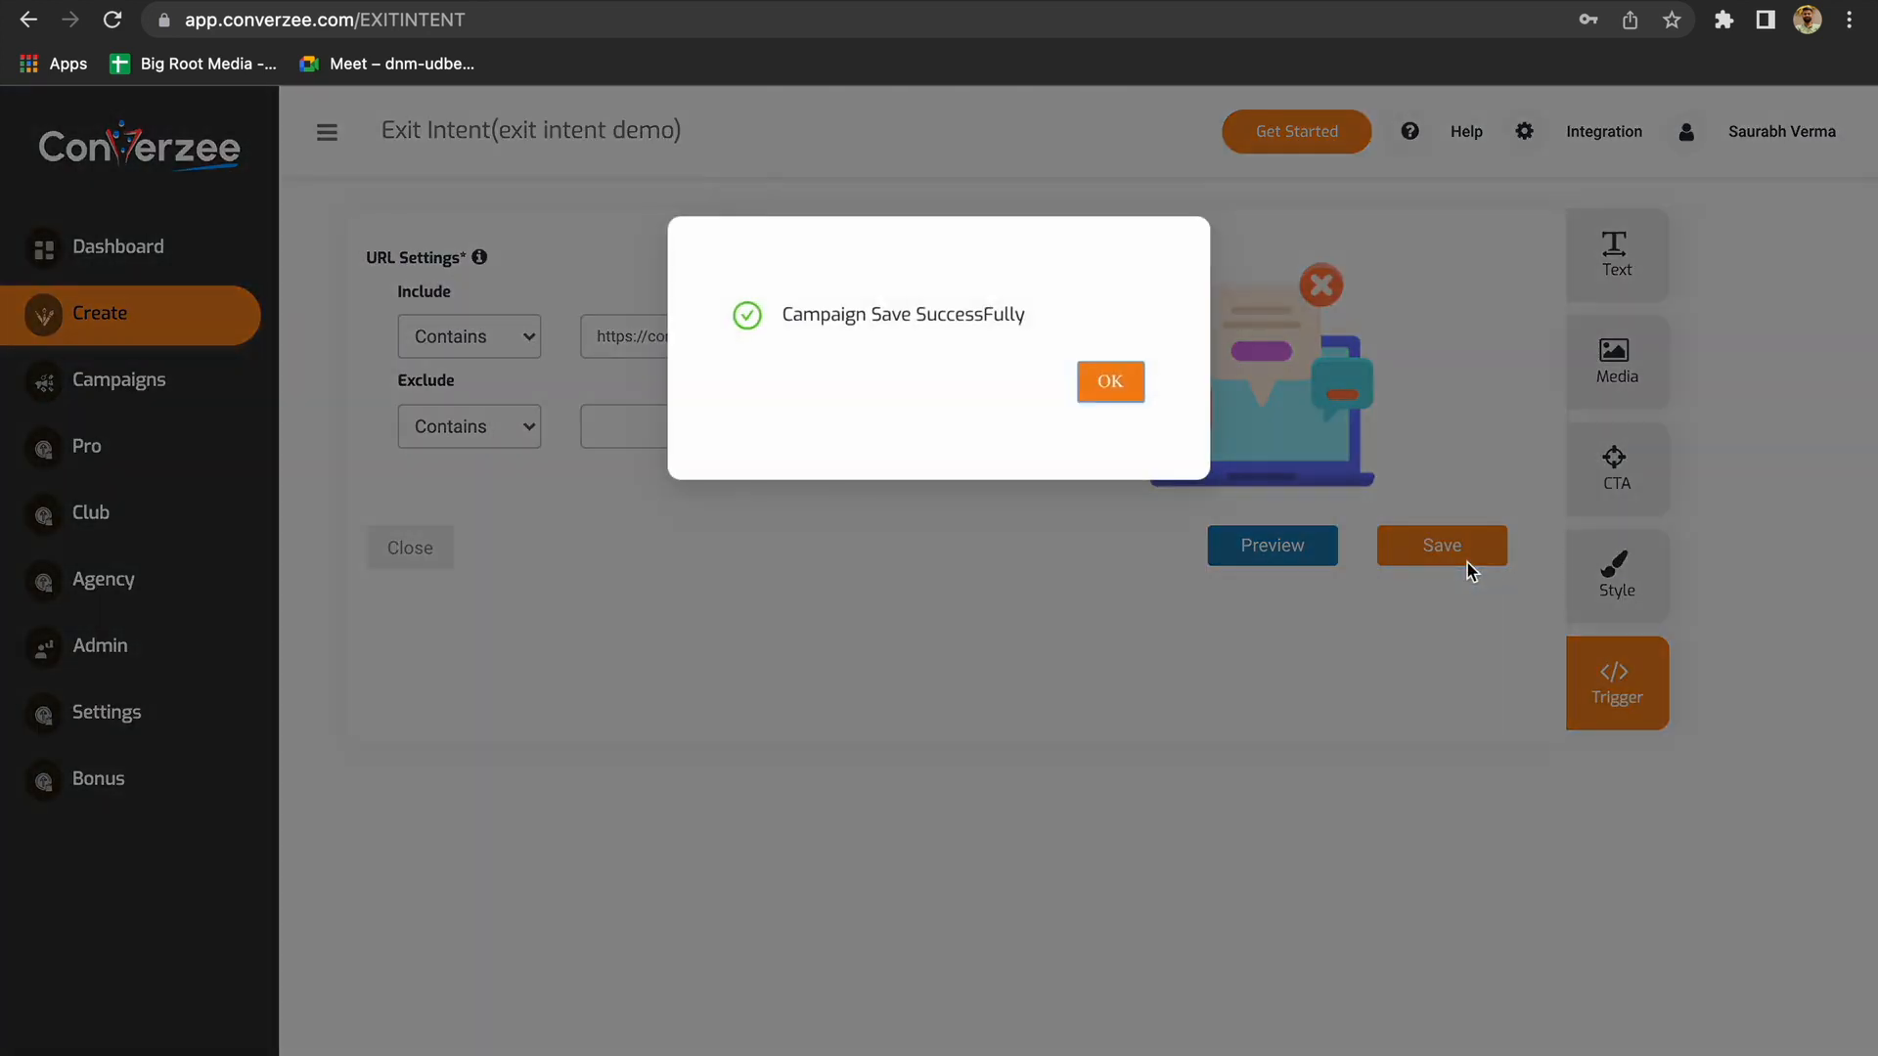
{"action": "left_click", "coordinate": [1113, 386]}
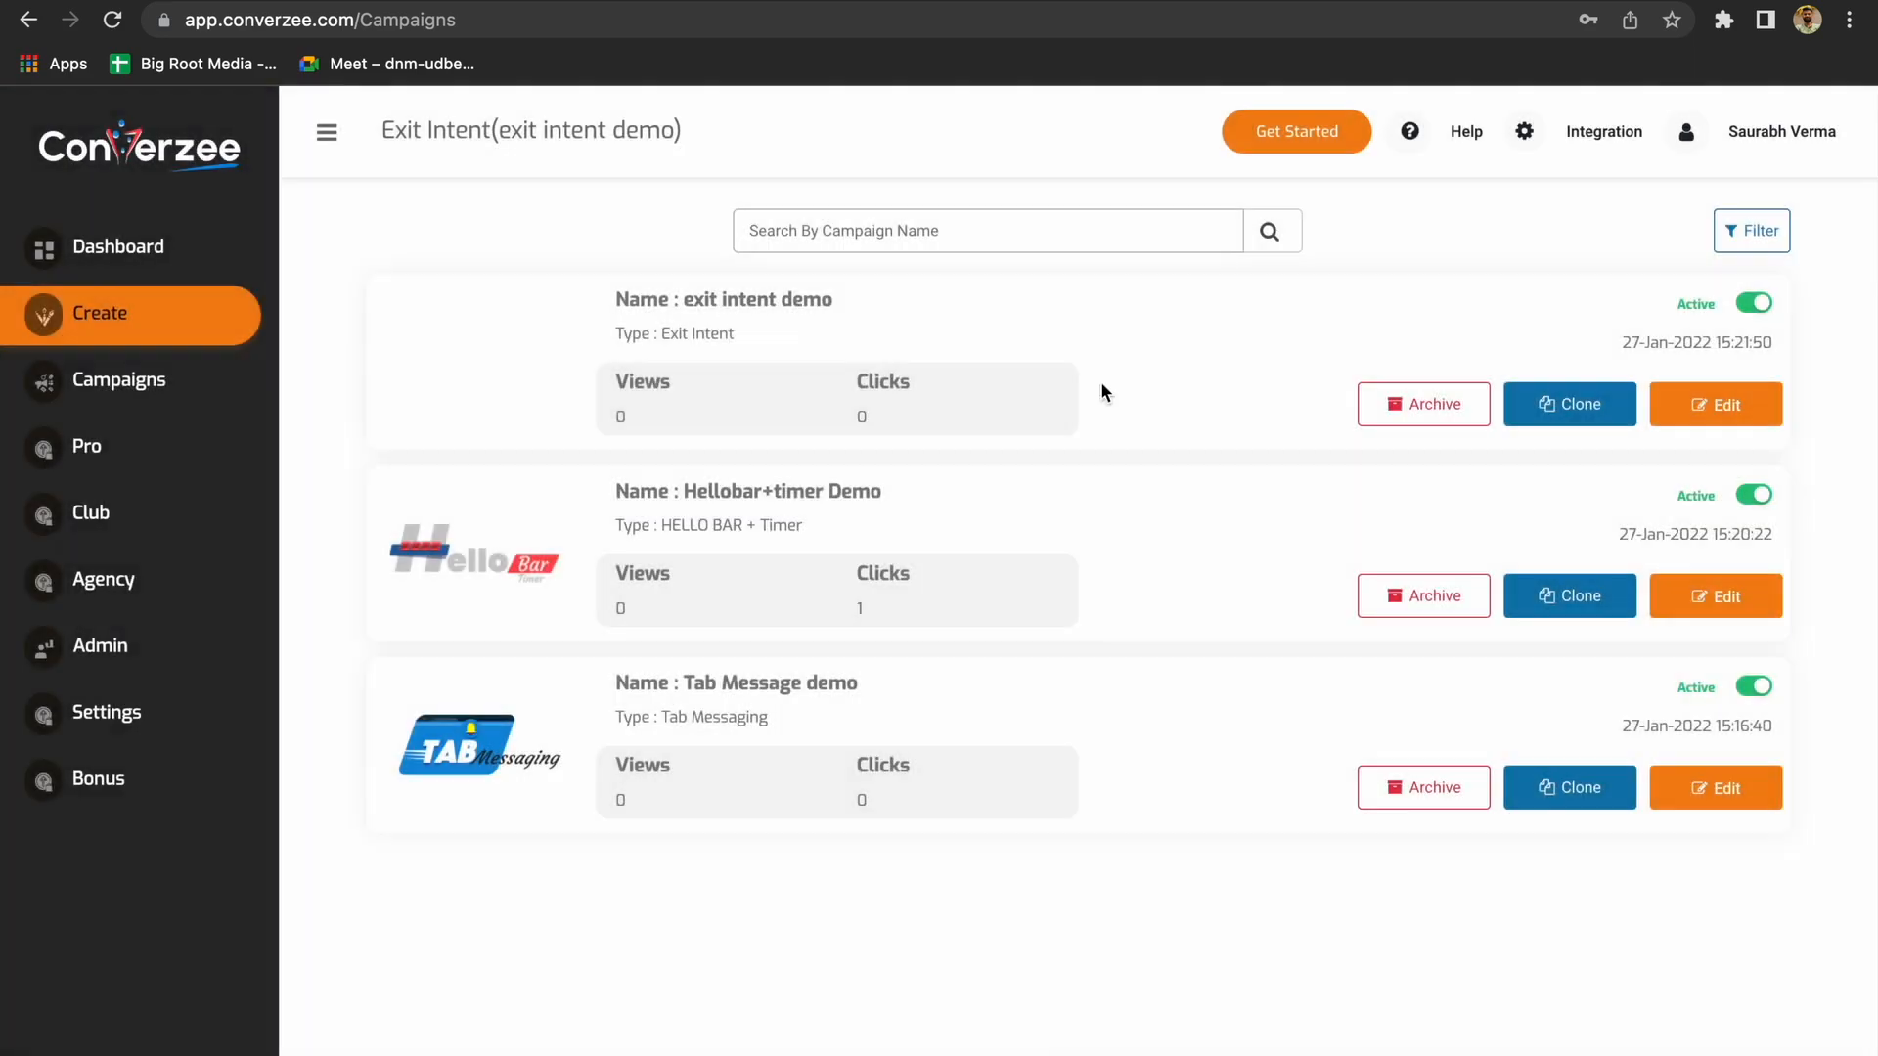
Test the exit intent popup and its GET STARTED NOW button on the live demo page, and return to the campaign type overview
{"action": "left_click", "coordinate": [599, 0]}
{"action": "left_click", "coordinate": [687, 753]}
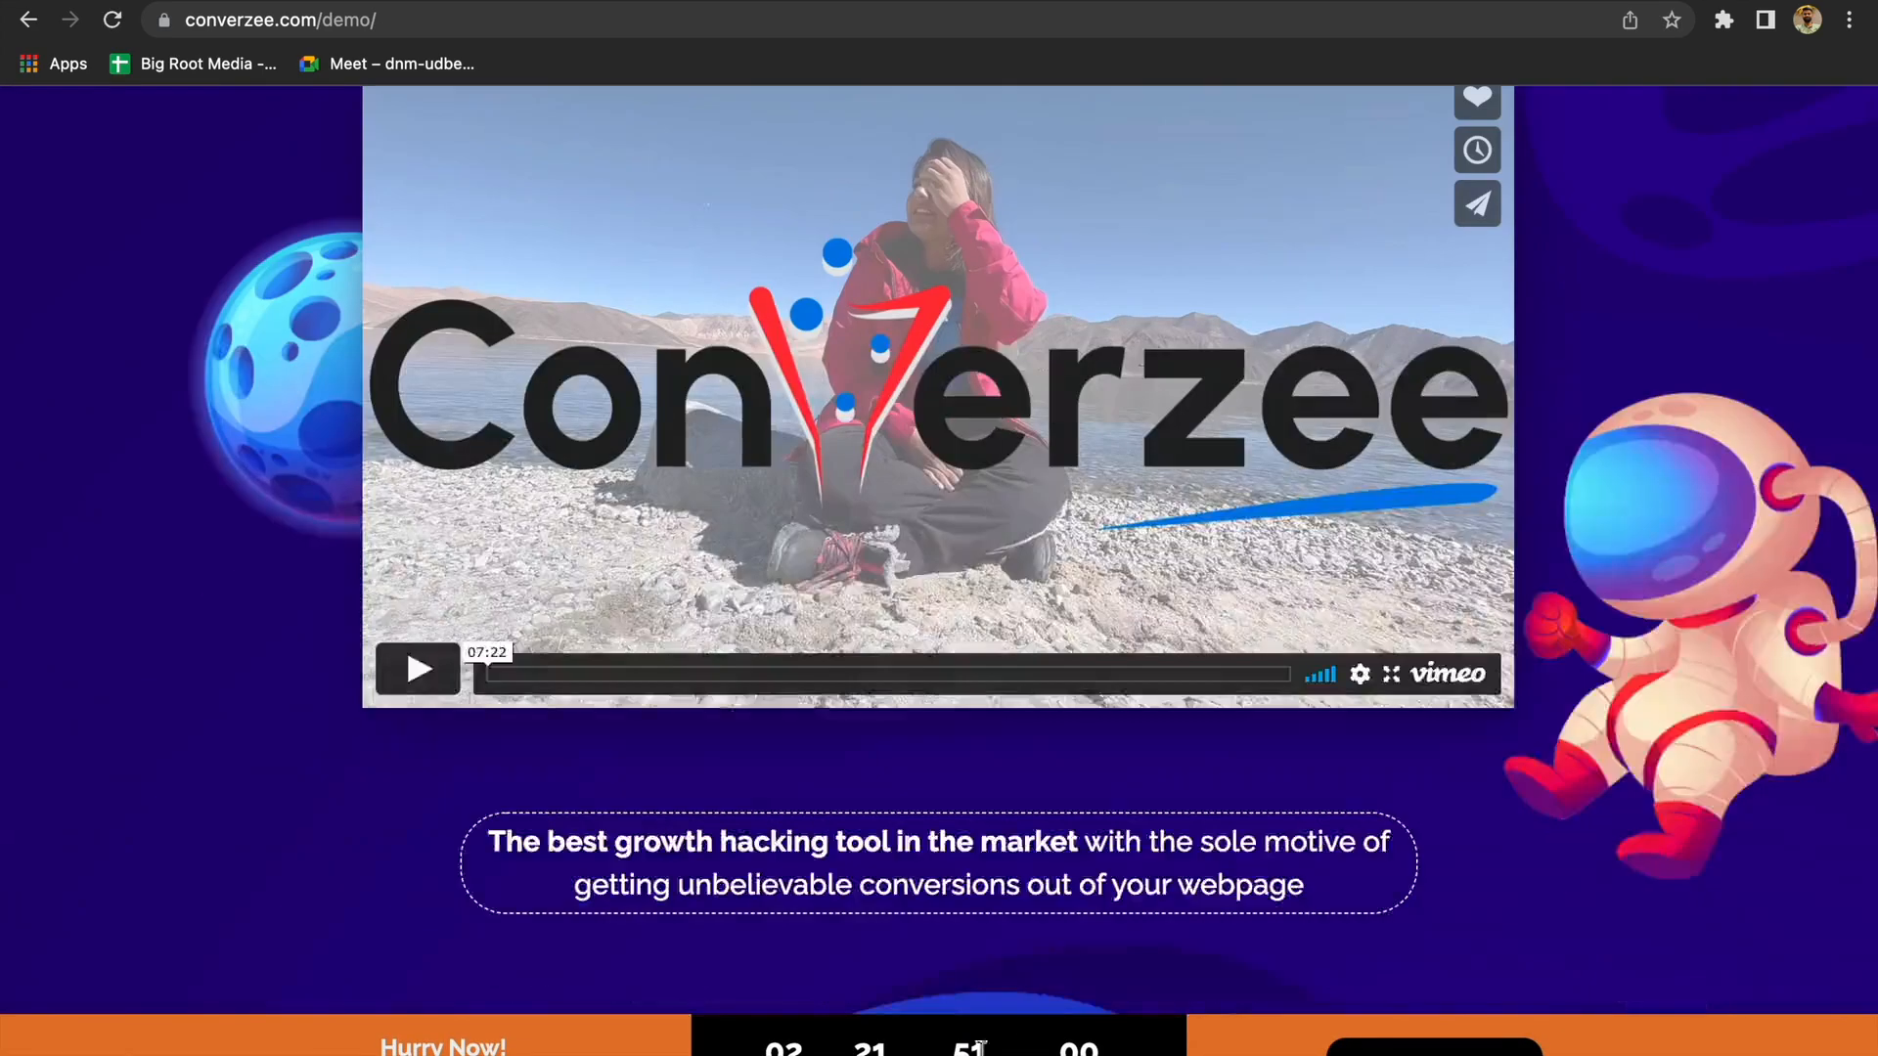
{"action": "scroll", "coordinate": [789, 679], "scroll_direction": "down", "scroll_amount": 15}
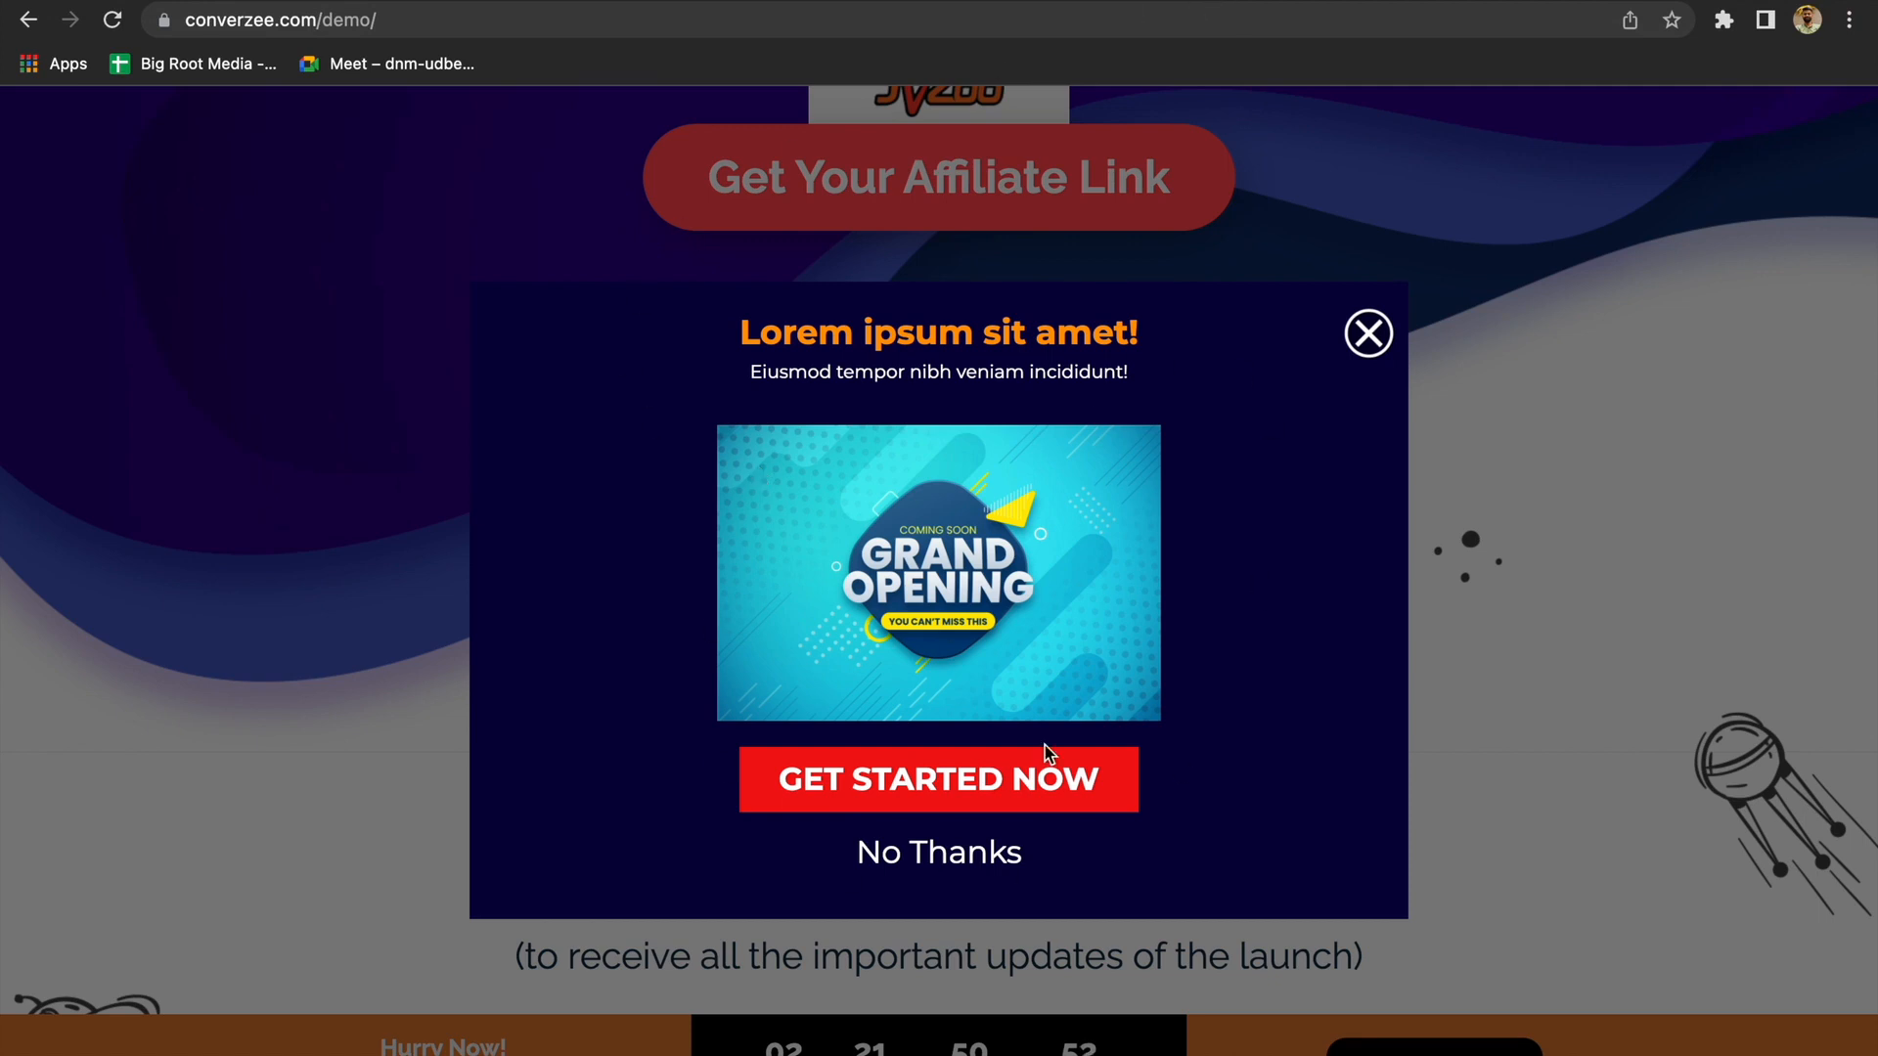
{"action": "left_click", "coordinate": [944, 807]}
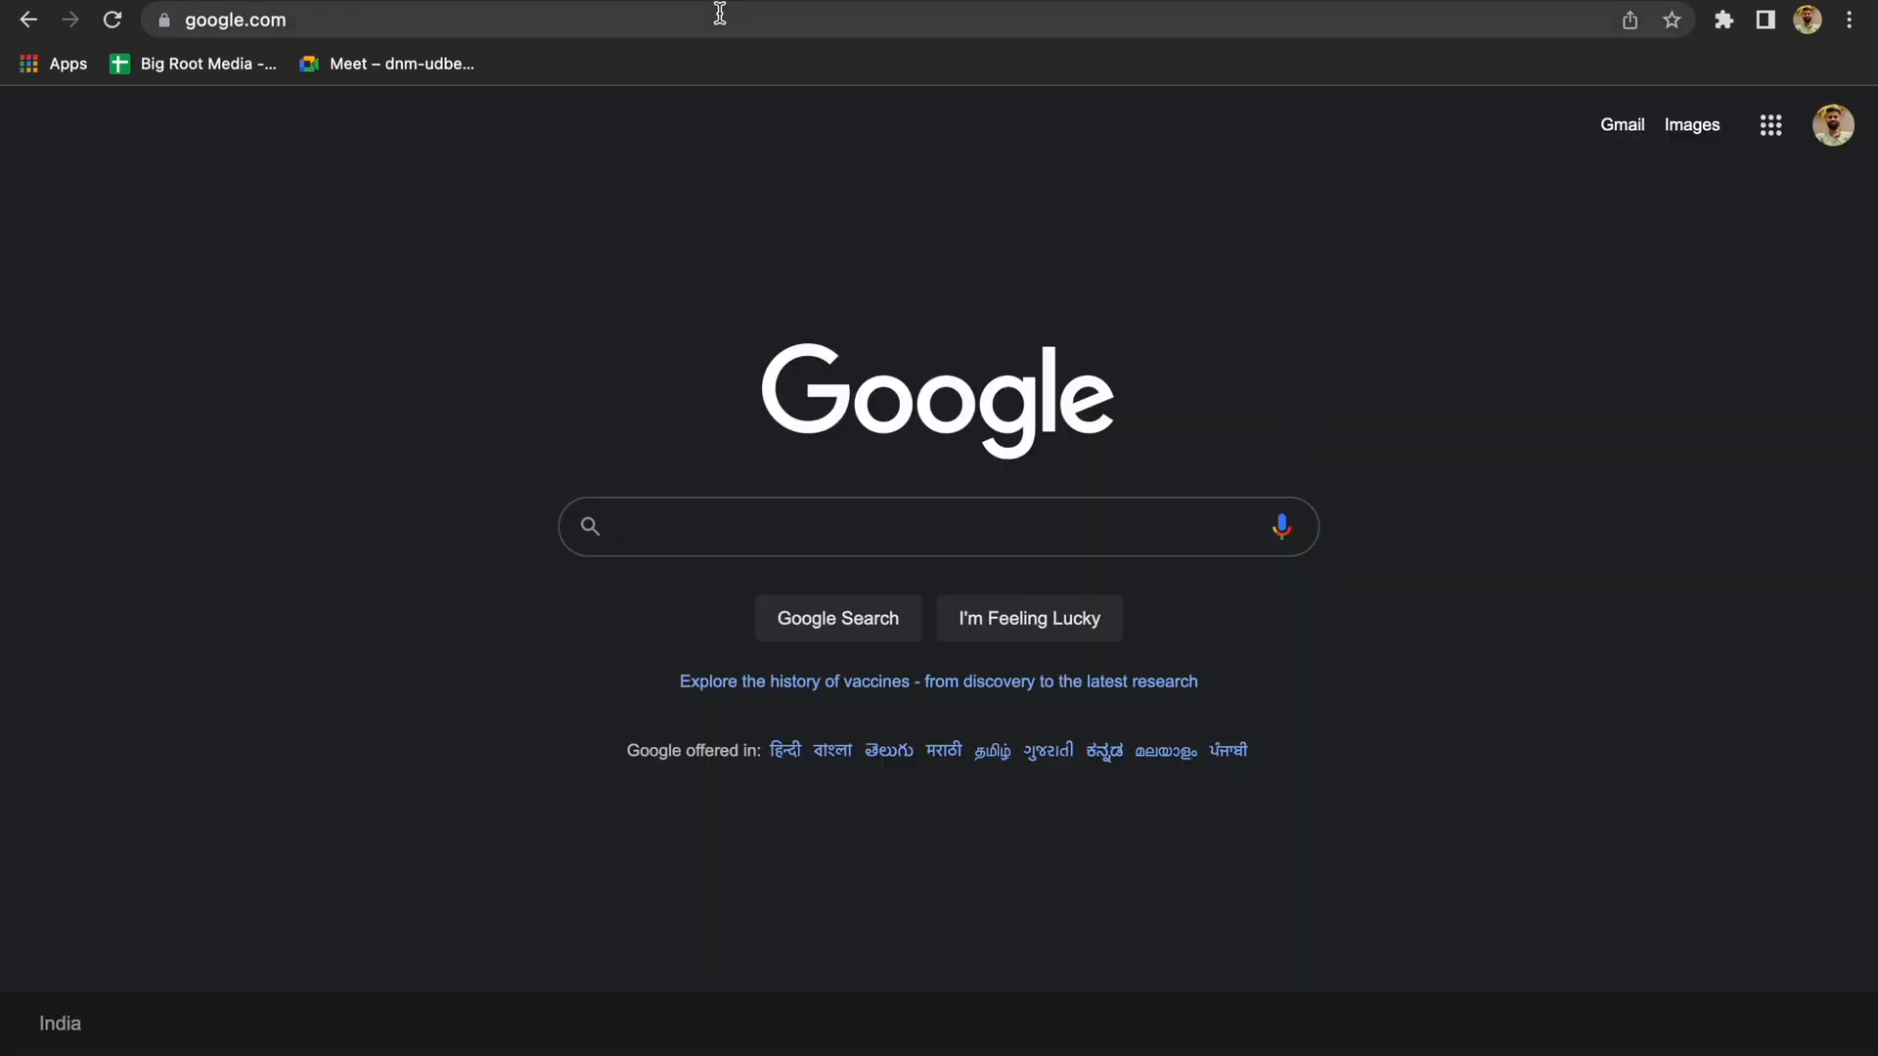
{"action": "left_click", "coordinate": [27, 20]}
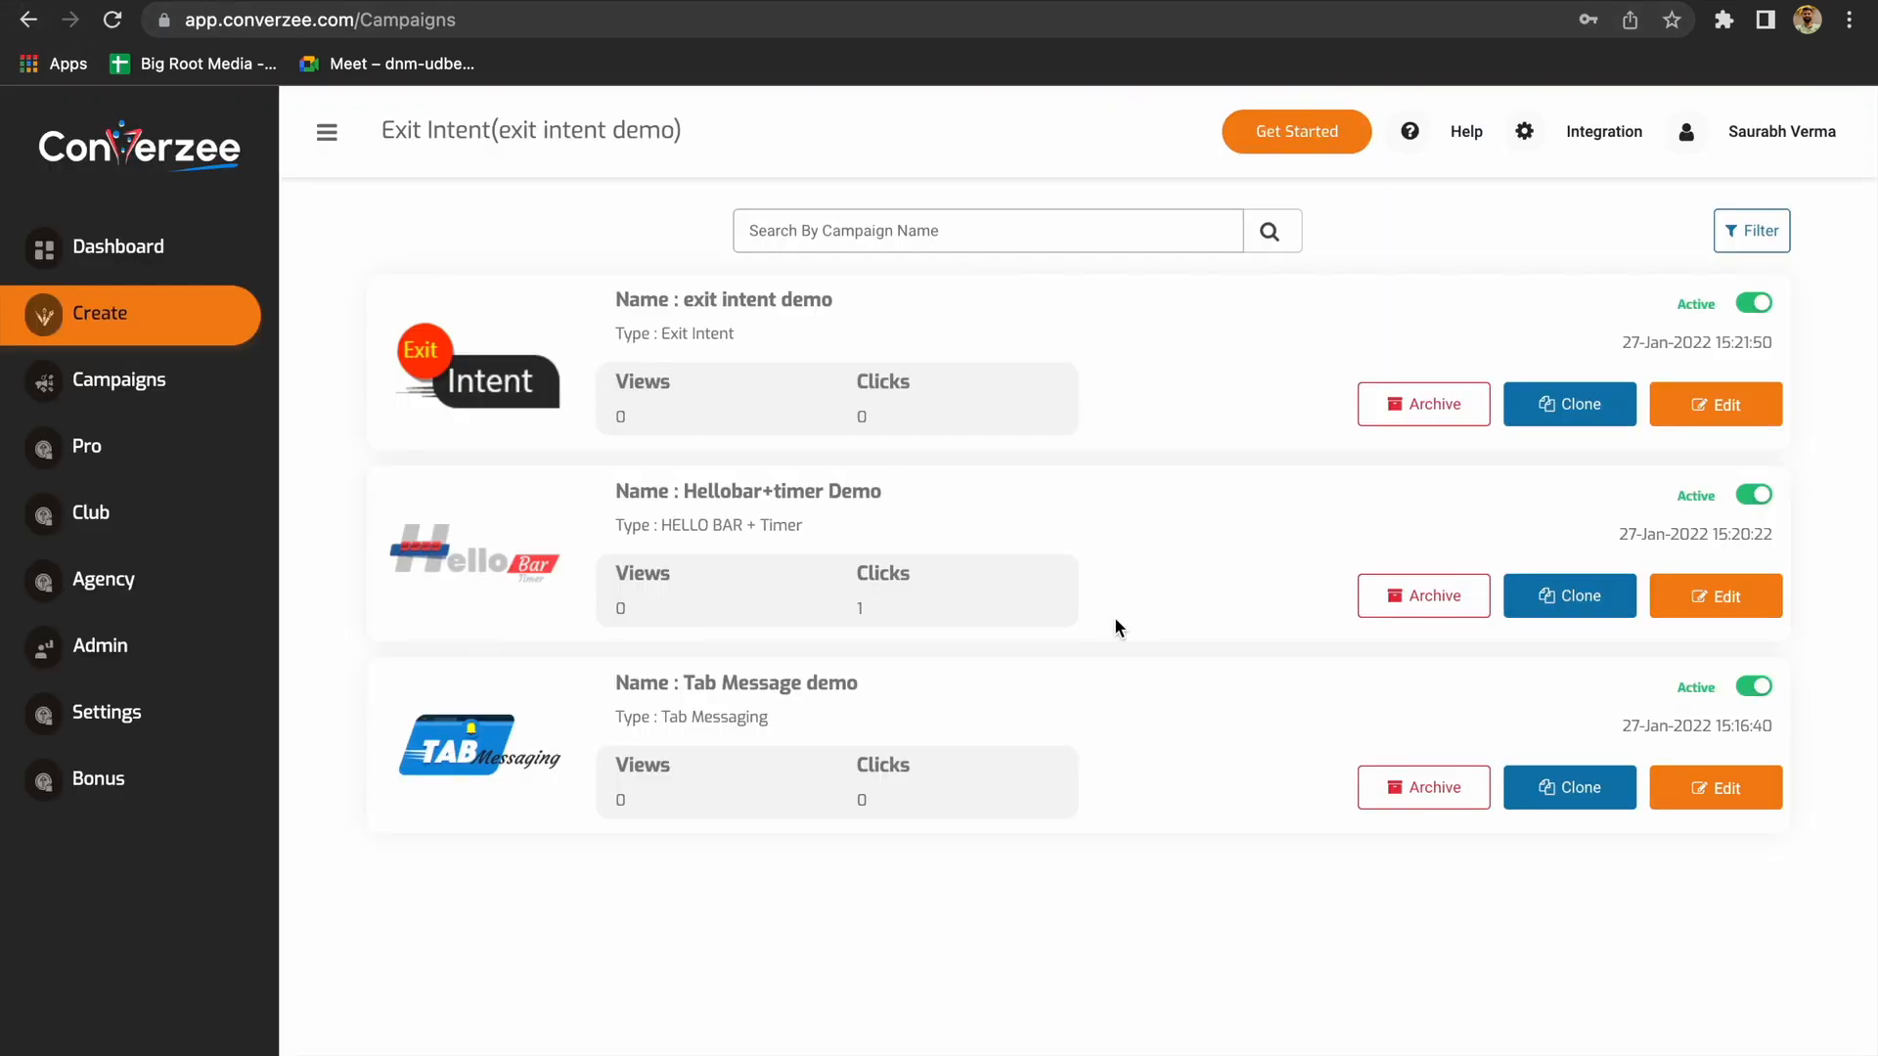
{"action": "left_click", "coordinate": [133, 335]}
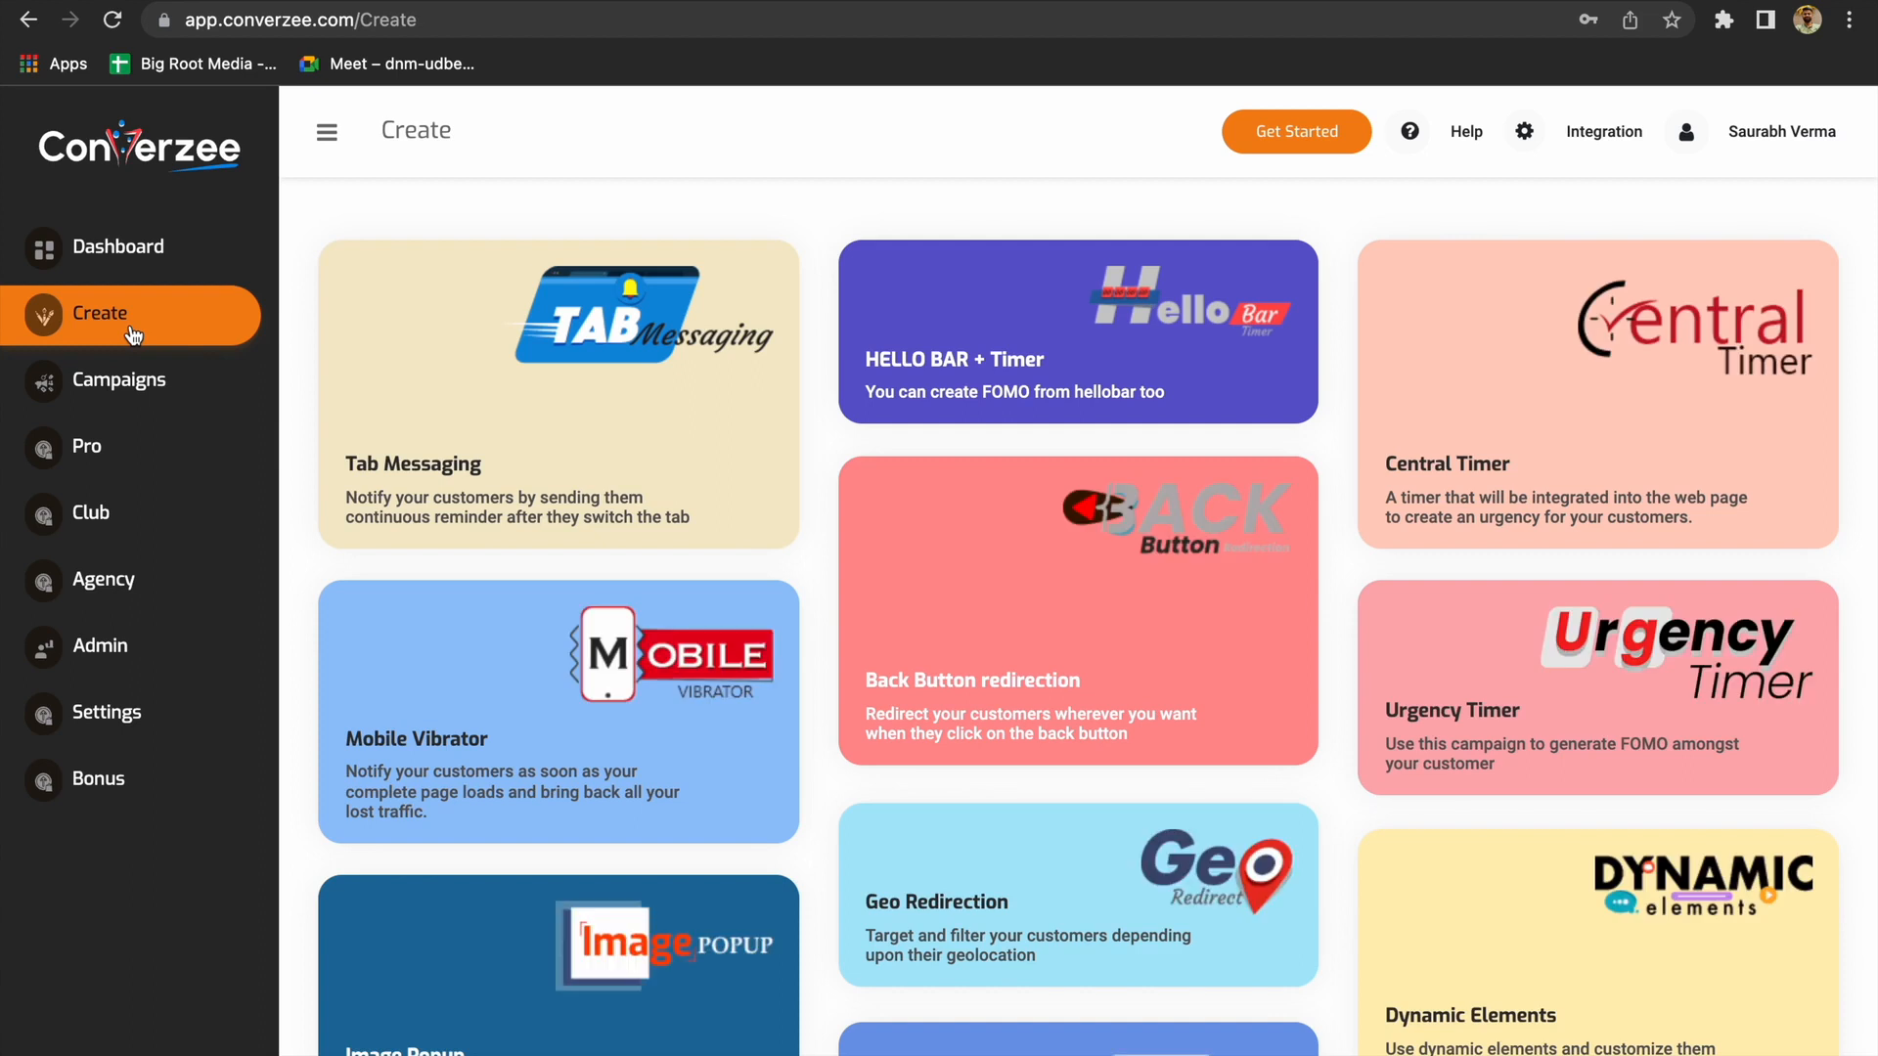
{"action": "key", "text": "super+shift+5"}
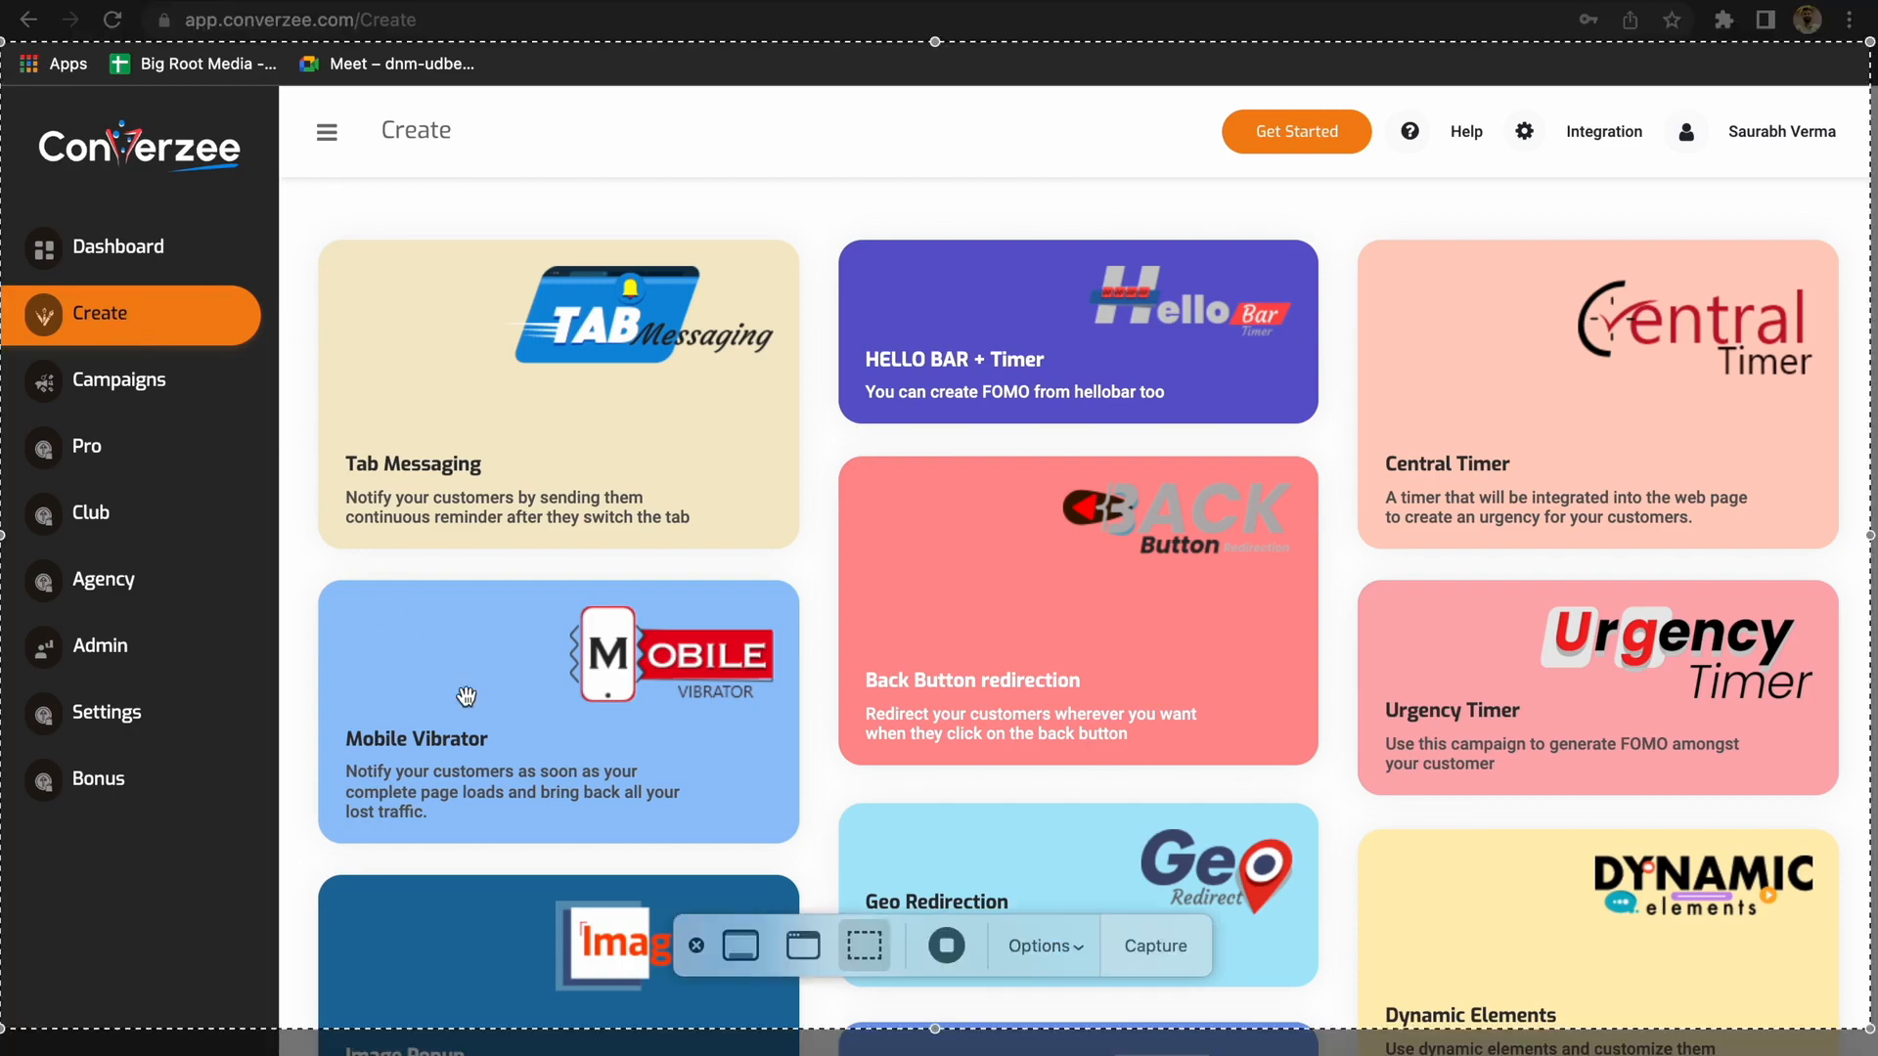